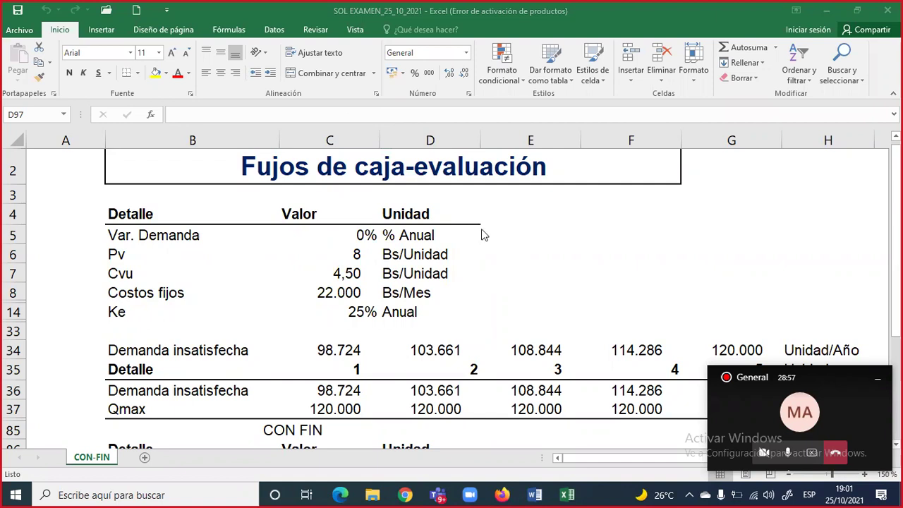
Review the values and units of the input variables Var. Demanda, Pv, Cvu, Costos fijos and Ke in rows 5 to 14.
scroll(513, 278, "down", 2)
scroll(513, 286, "down", 2)
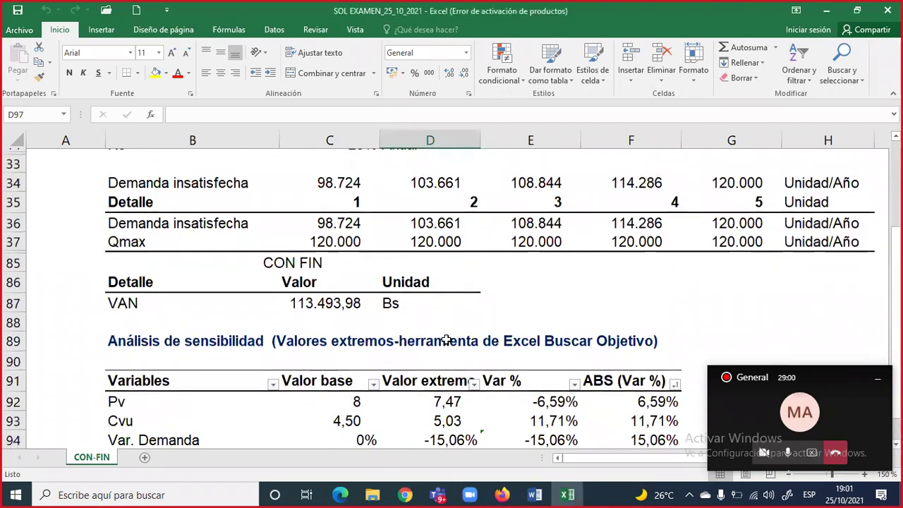
scroll(355, 329, "up", 2)
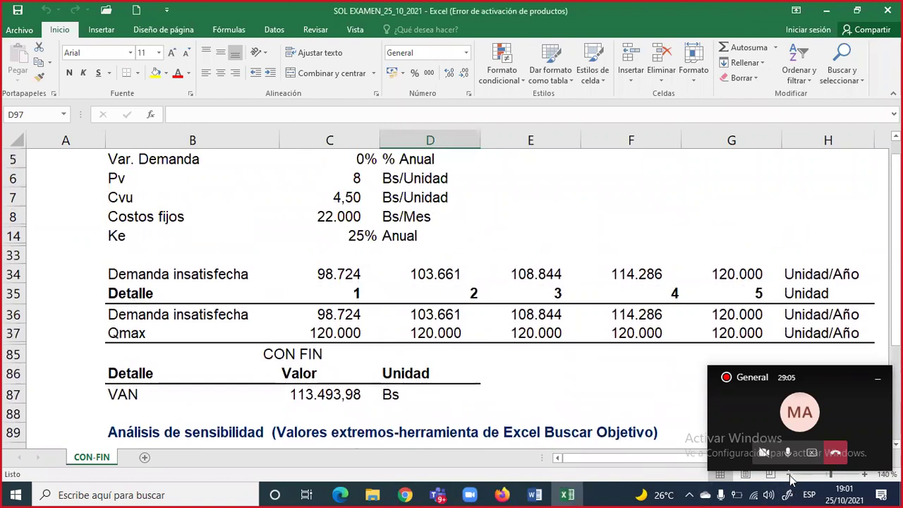
scroll(337, 276, "up", 1)
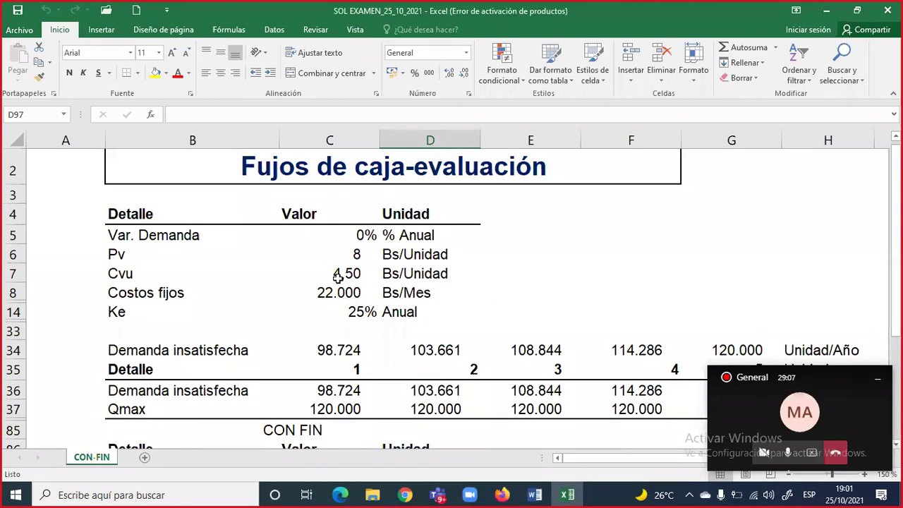
left_click(125, 235)
left_click_drag(302, 234, 451, 233)
left_click_drag(138, 255, 428, 256)
left_click_drag(151, 277, 423, 277)
left_click_drag(166, 296, 421, 295)
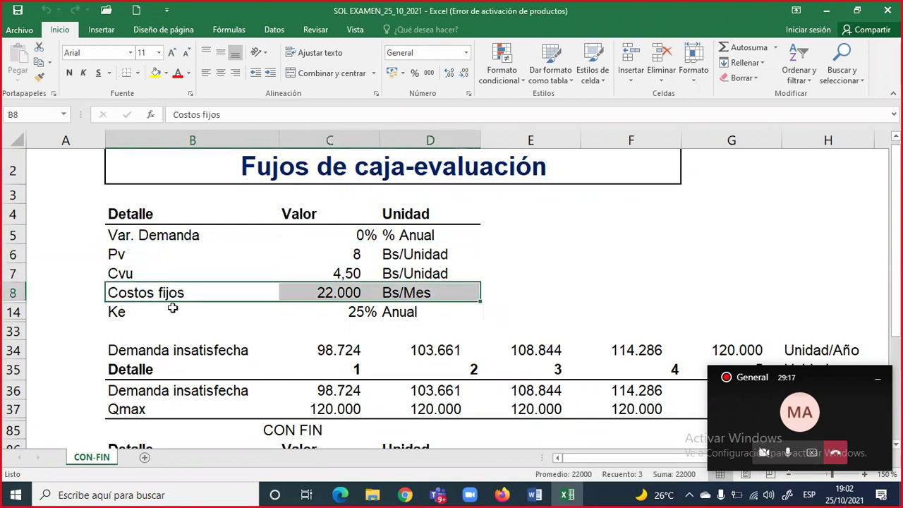
mouse_move(155, 308)
left_mouse_down()
mouse_move(419, 312)
mouse_move(413, 306)
left_mouse_up()
Examine the VAN result in row 87 and its formula in C87 against the input values in C5:C14.
scroll(414, 306, "down", 3)
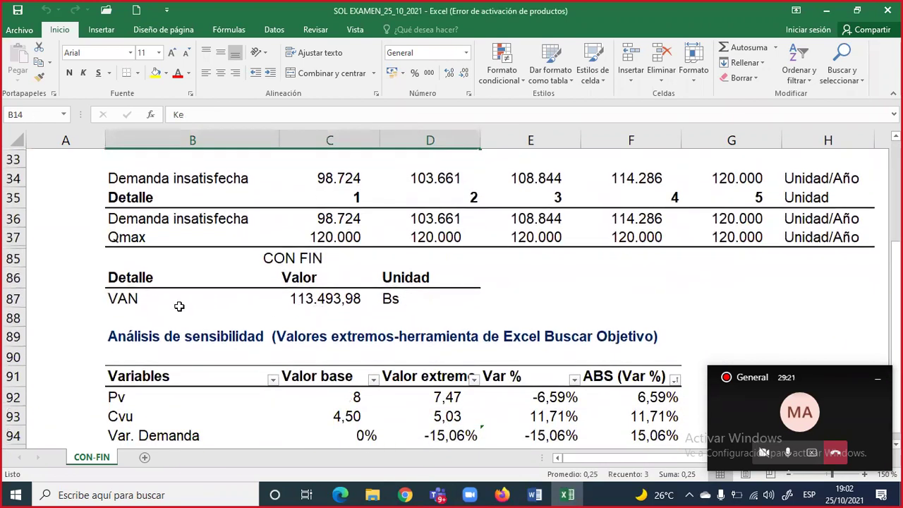
left_click_drag(163, 304, 415, 301)
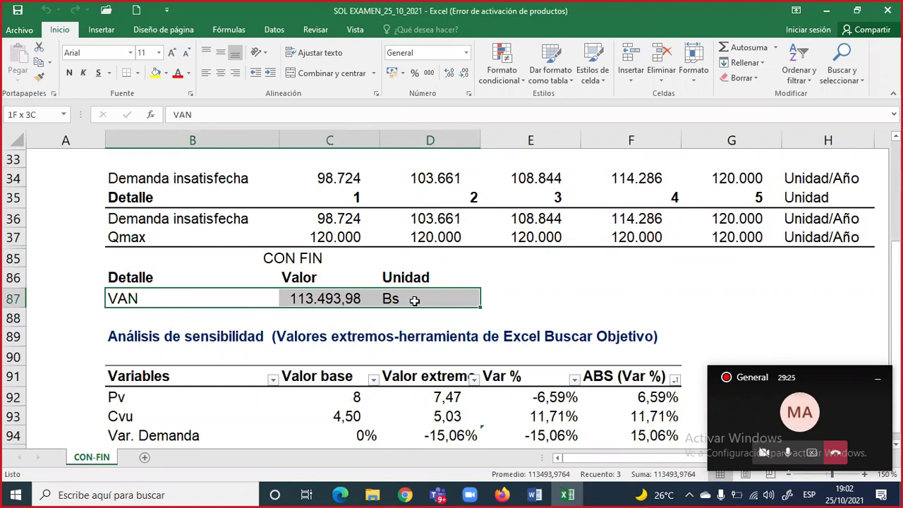
left_click_drag(415, 300, 415, 301)
scroll(413, 303, "up", 3)
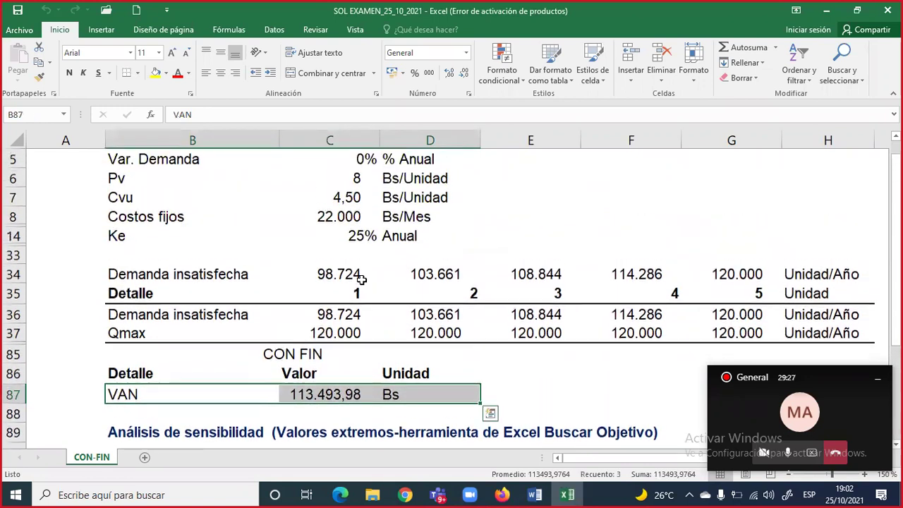
scroll(361, 278, "up", 1)
left_click_drag(362, 235, 358, 310)
scroll(328, 308, "down", 3)
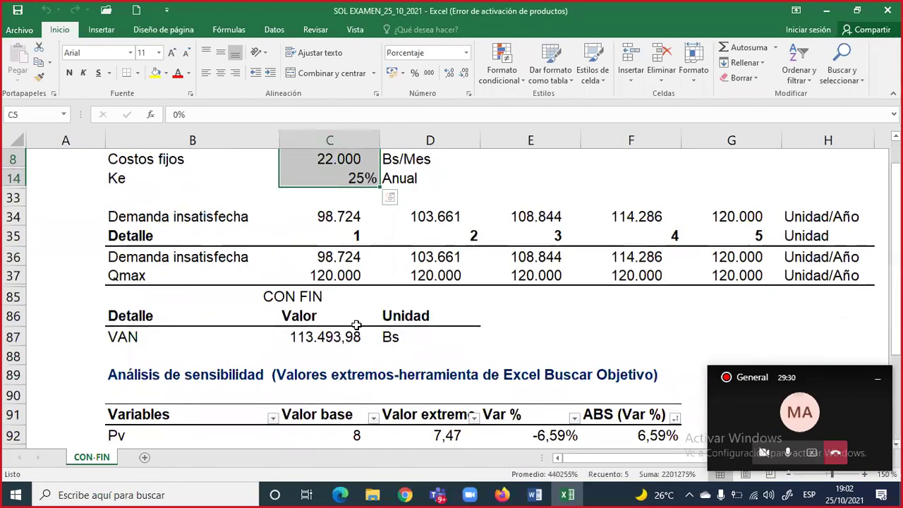
left_click(327, 307)
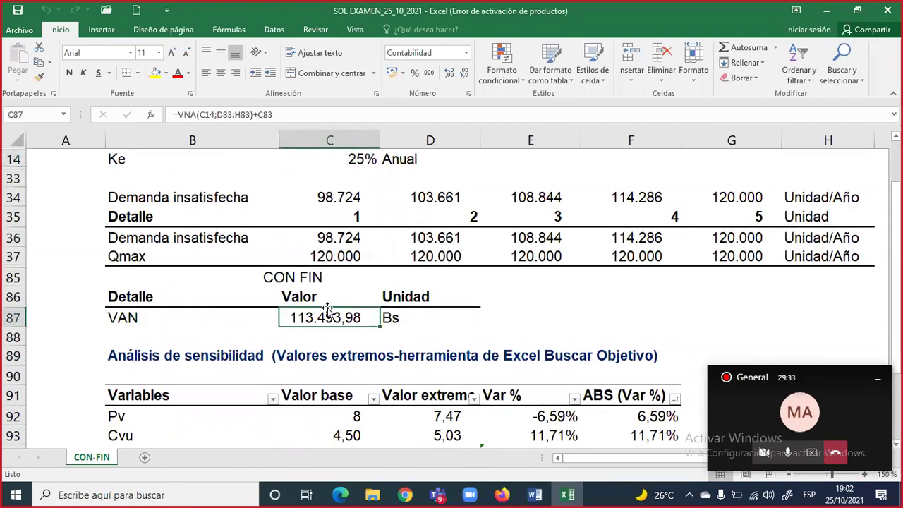
scroll(328, 308, "down", 2)
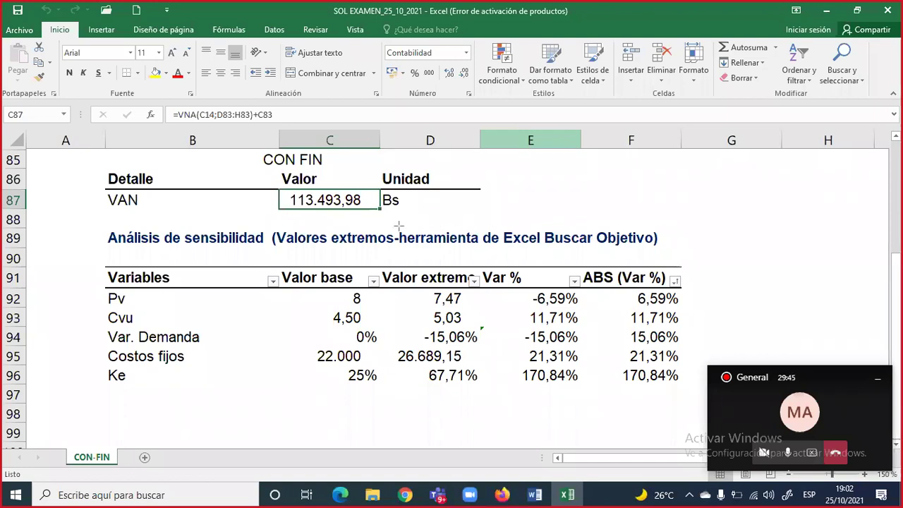
Mark the heading text "herramienta de Excel Buscar Objetivo" and the Valor extremo figures with the on-screen highlighter, and clear the marks.
left_click_drag(399, 238, 656, 241)
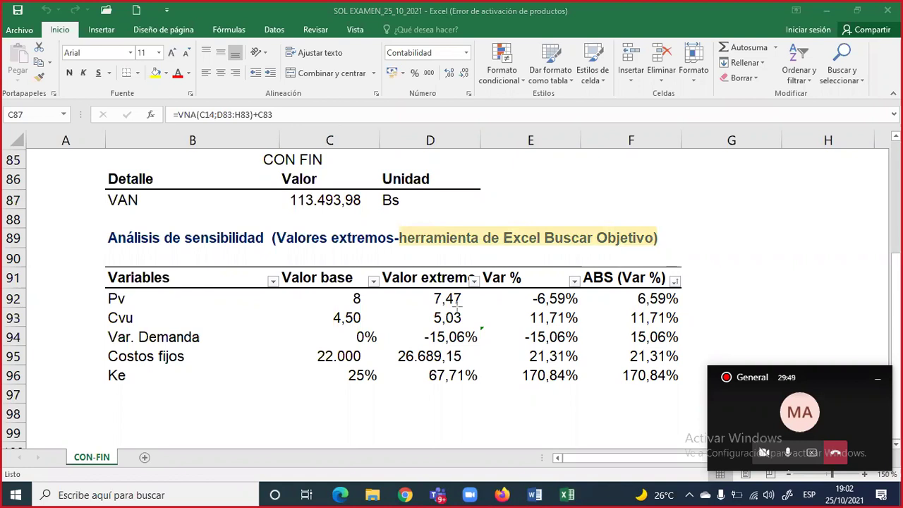
mouse_move(385, 290)
left_mouse_down()
mouse_move(446, 330)
mouse_move(481, 390)
left_mouse_up()
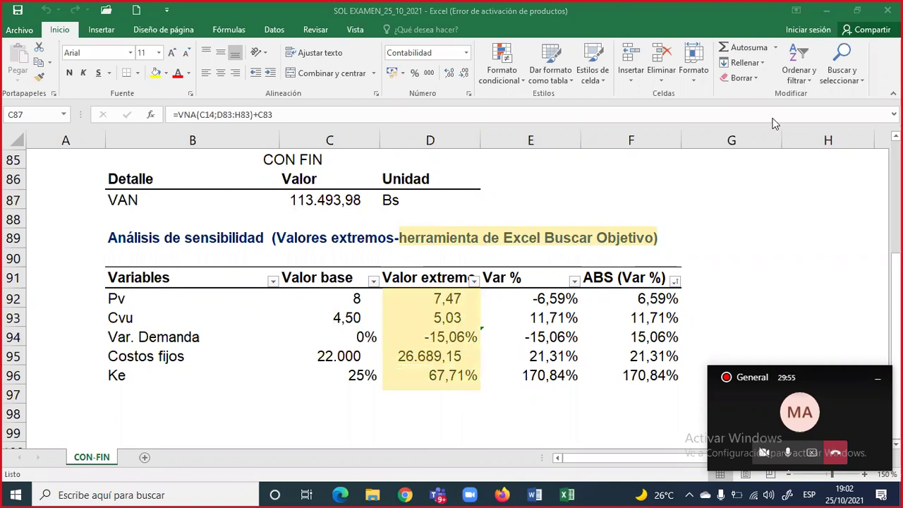
key("Escape")
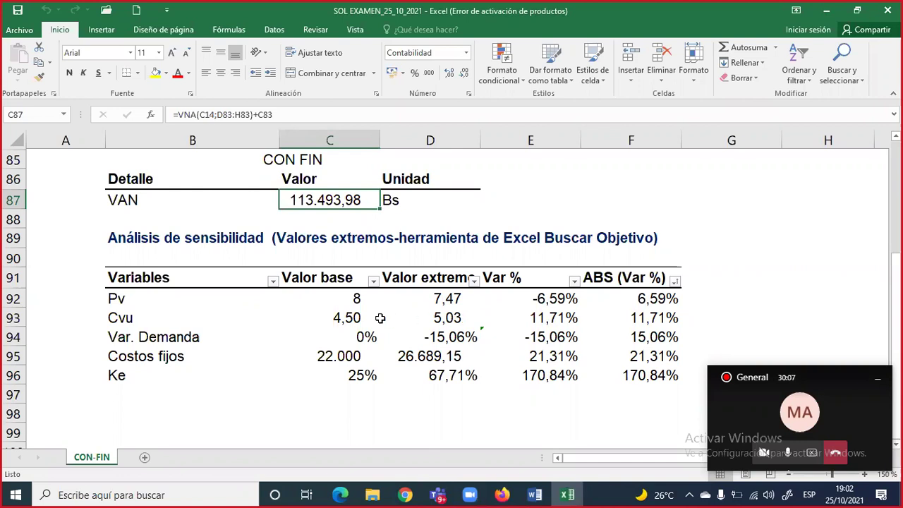
Compare the base and extreme values of Pv in C92:D92 and relate them to the VAN in C87.
left_click_drag(351, 299, 429, 300)
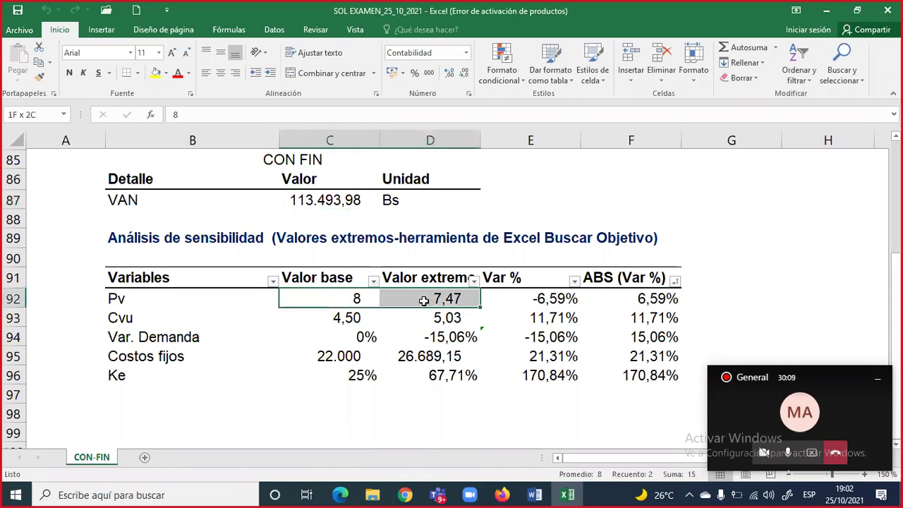
left_click(356, 299)
left_click_drag(360, 299, 435, 286)
left_click(435, 280)
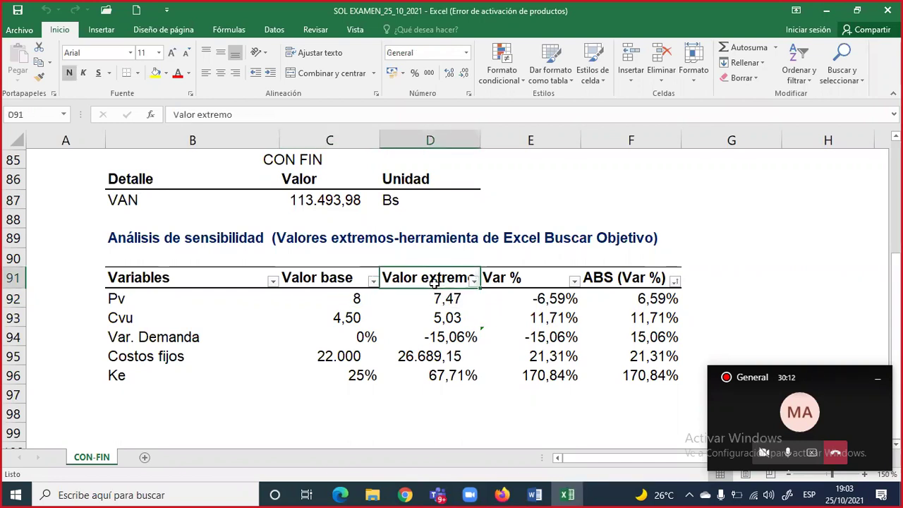
left_click(430, 305)
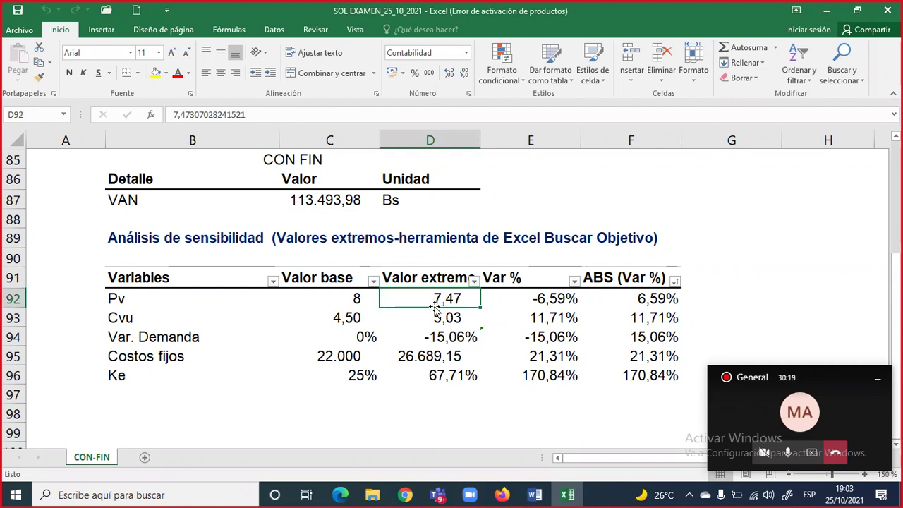
left_click(354, 301)
left_click(425, 301)
left_click(324, 201)
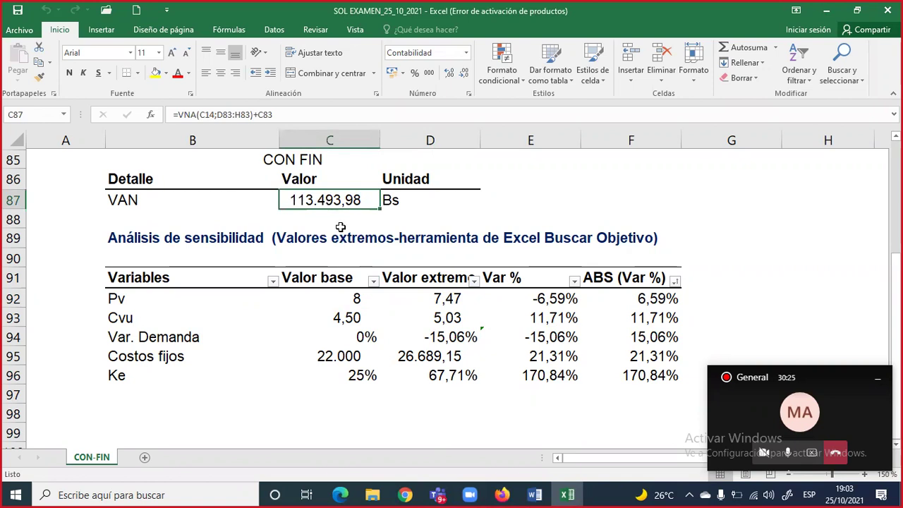
Compare the base and extreme values of Cvu and Var. Demanda, and check the extreme value of Costos fijos in D95.
left_click_drag(350, 316, 436, 316)
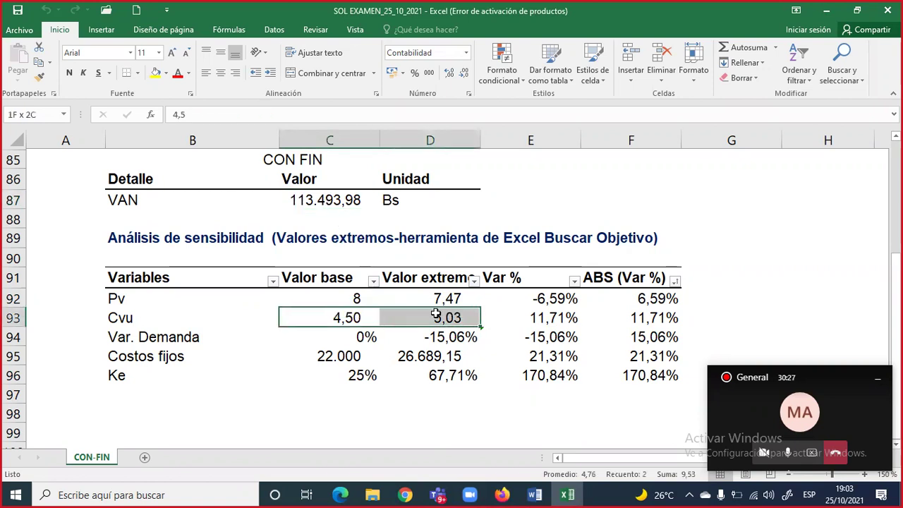
left_click_drag(337, 316, 421, 316)
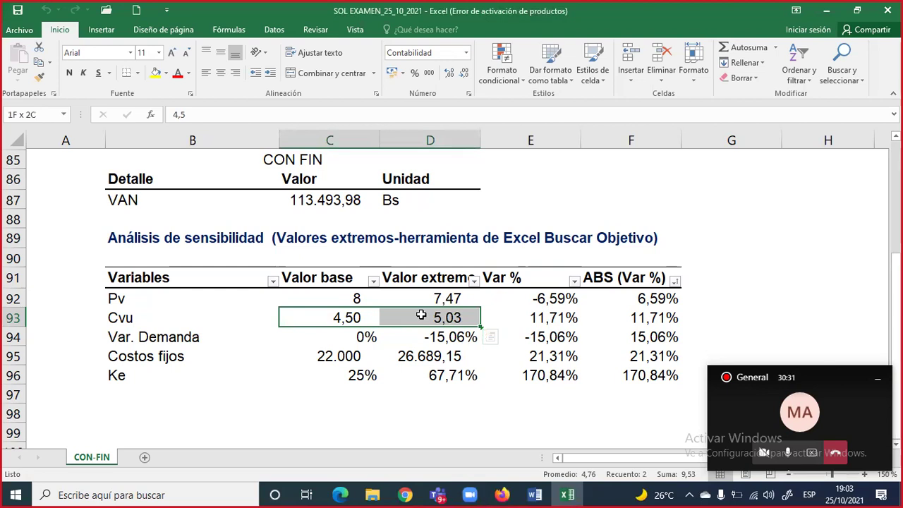
left_click_drag(357, 317, 413, 318)
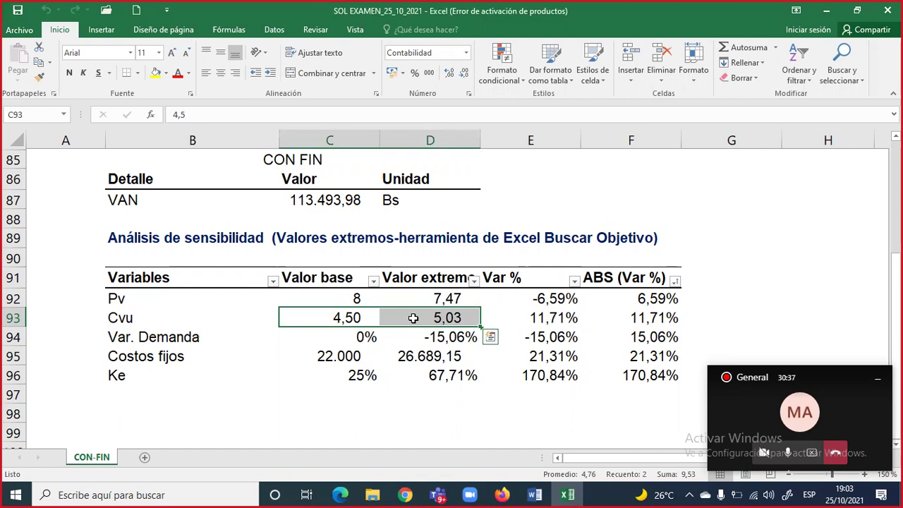
left_click_drag(361, 338, 452, 336)
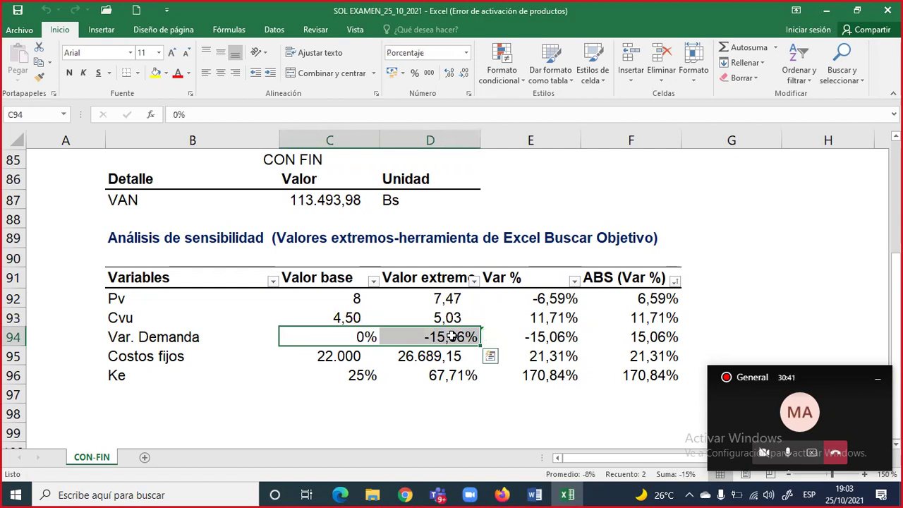
left_click(423, 357)
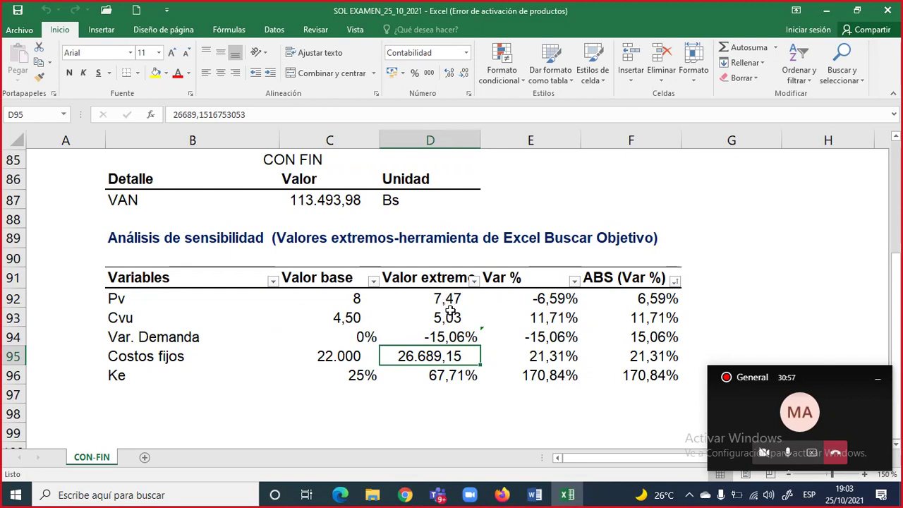
Review the Valor extremo and ABS (Var %) columns, the Pv and Cvu rows, and the Var % formula in E93.
left_click_drag(450, 306, 450, 367)
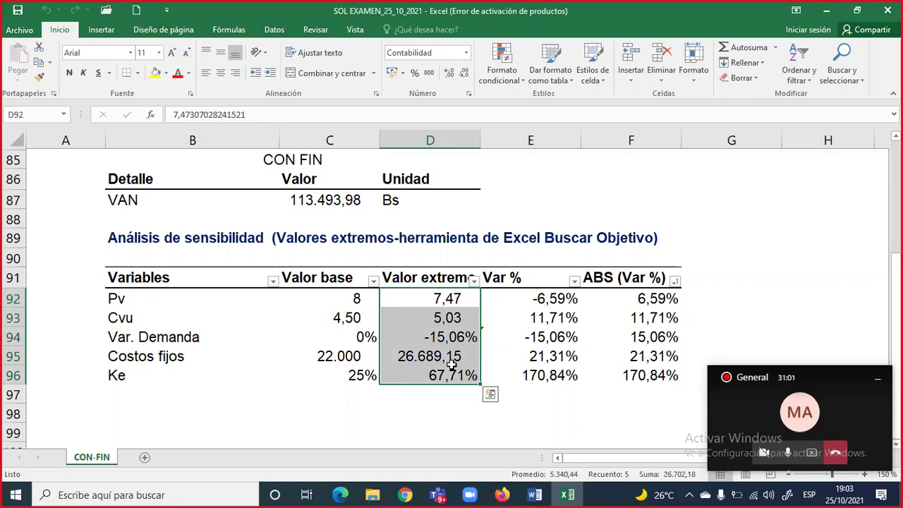
left_click_drag(641, 299, 633, 375)
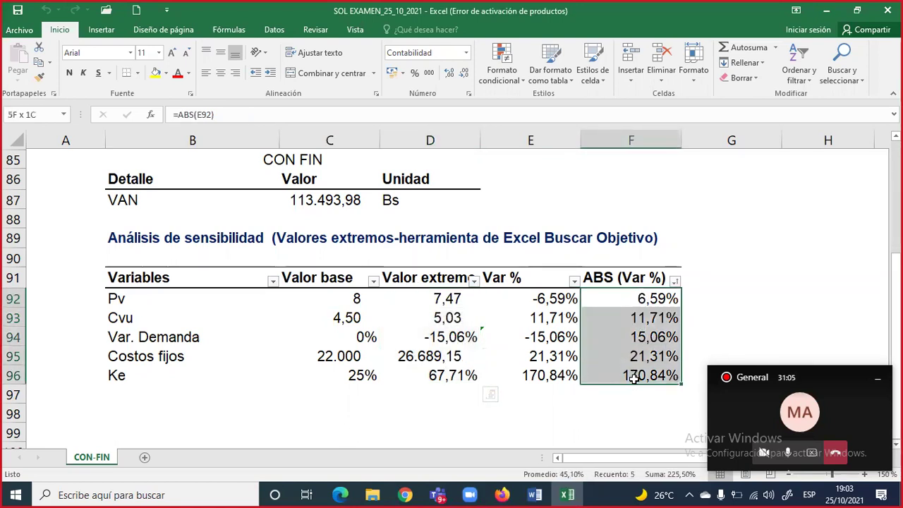
left_click(146, 299)
left_click_drag(301, 298, 624, 298)
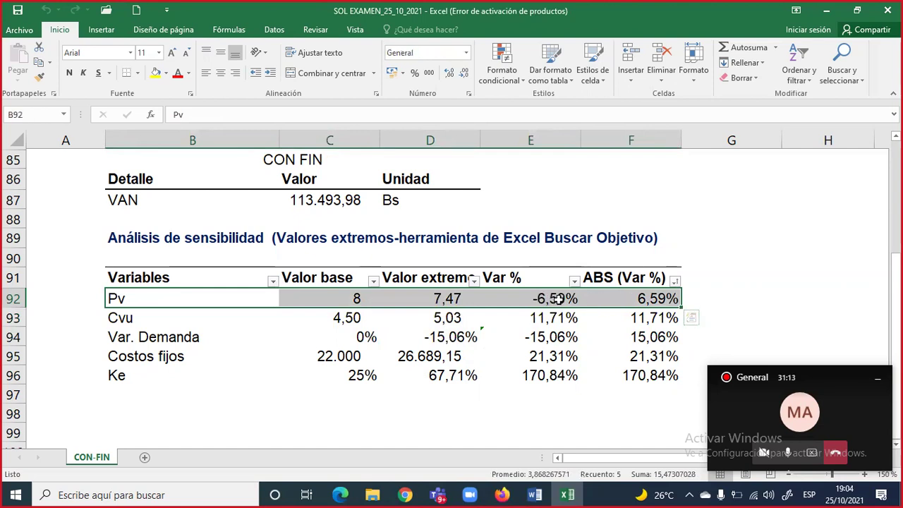
left_click(141, 317)
left_click_drag(348, 314, 624, 312)
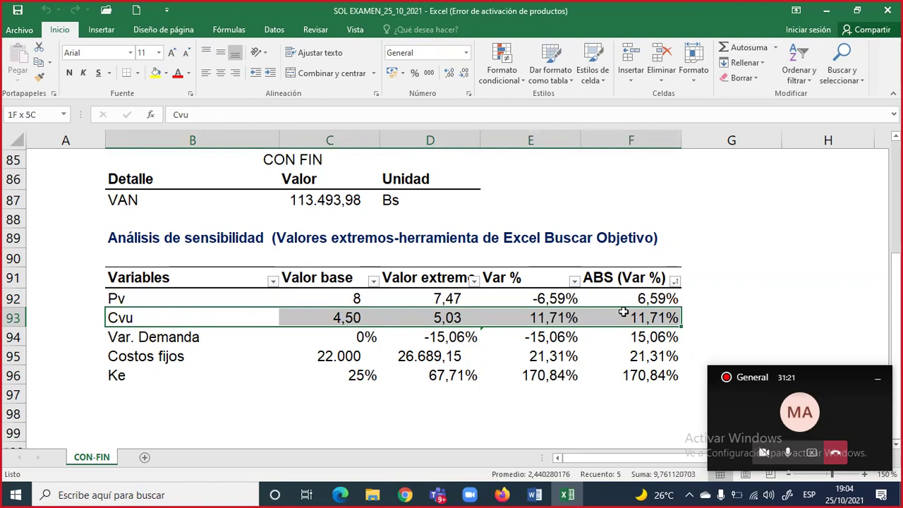
left_click(556, 319)
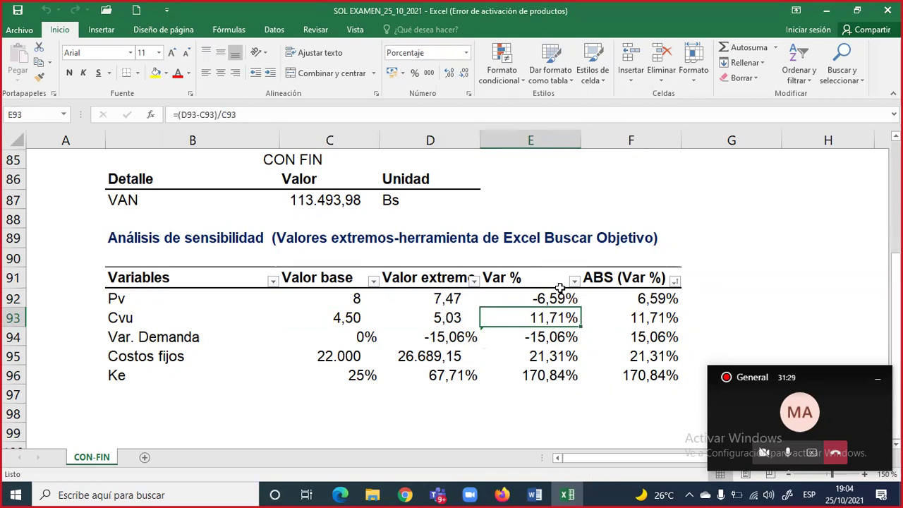
Place a text annotation beside the input variables in rows 5 to 14 and begin it with "VAN=F(Pv, ".
scroll(551, 279, "up", 1)
scroll(551, 279, "up", 3)
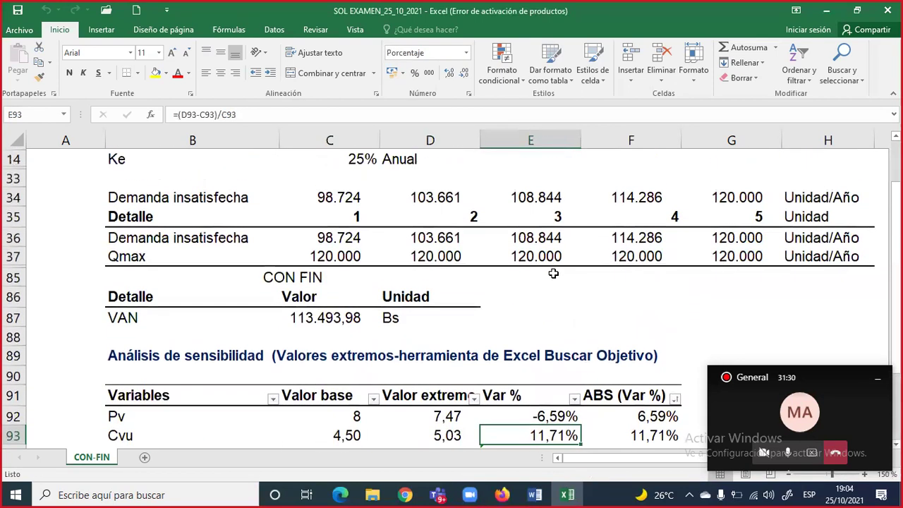
scroll(551, 265, "up", 1)
scroll(551, 264, "down", 1)
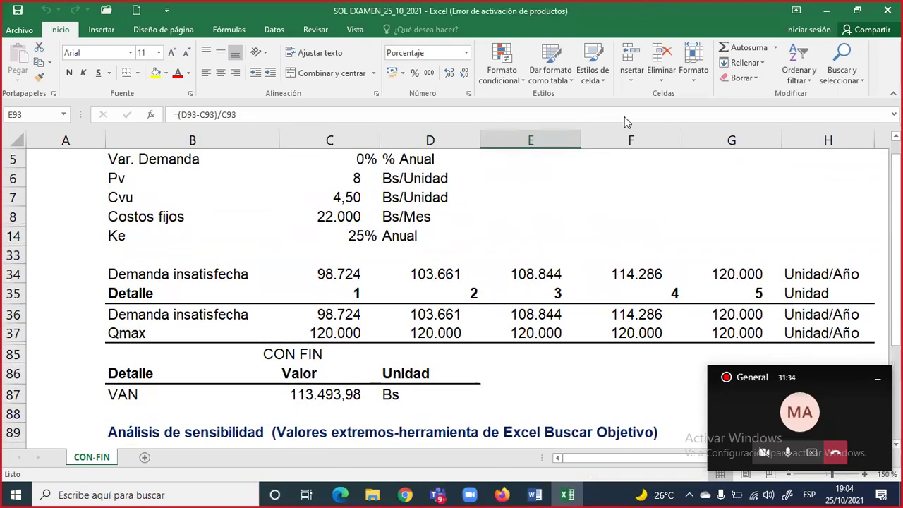
left_click(482, 191)
type("va")
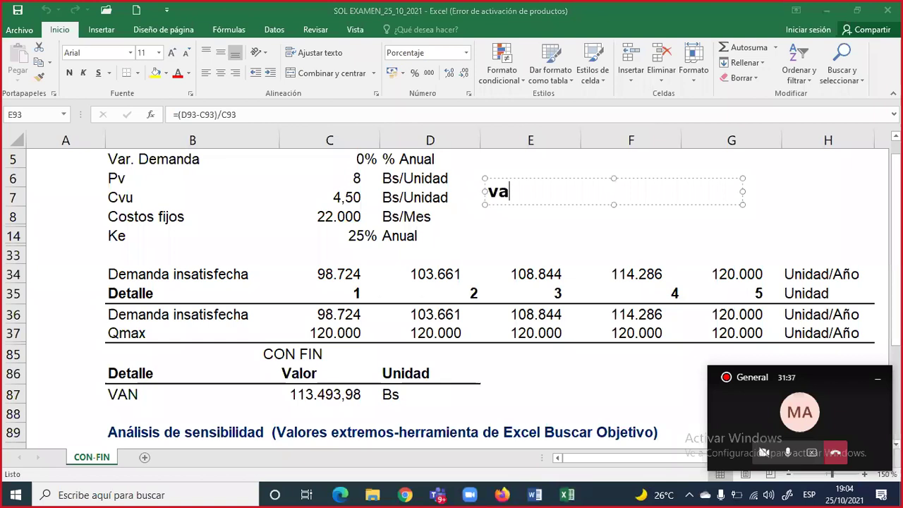
key("BackSpace")
key("BackSpace")
type("VAN=")
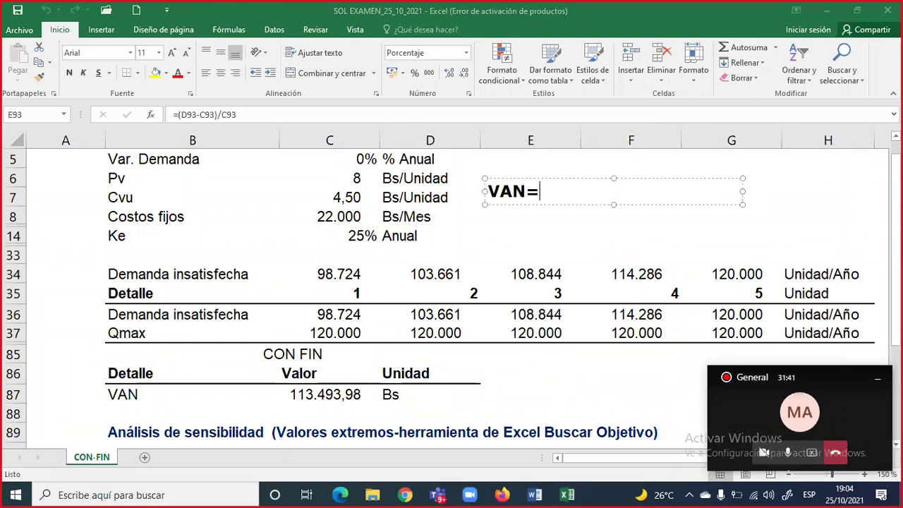
type("F)")
key("BackSpace")
type("(Pv, ")
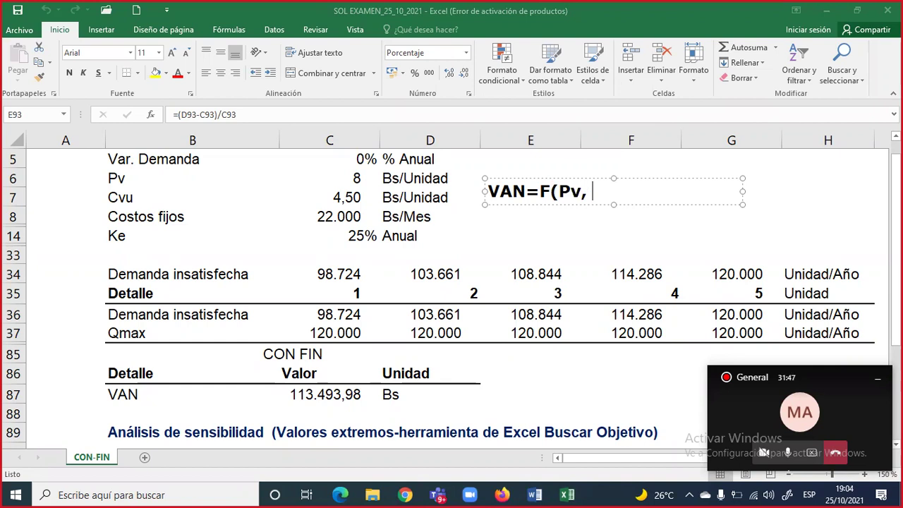
Complete the VAN function annotation with the remaining variables "Var Demanda, Cvu, CF, Ke)".
type("Var Demand")
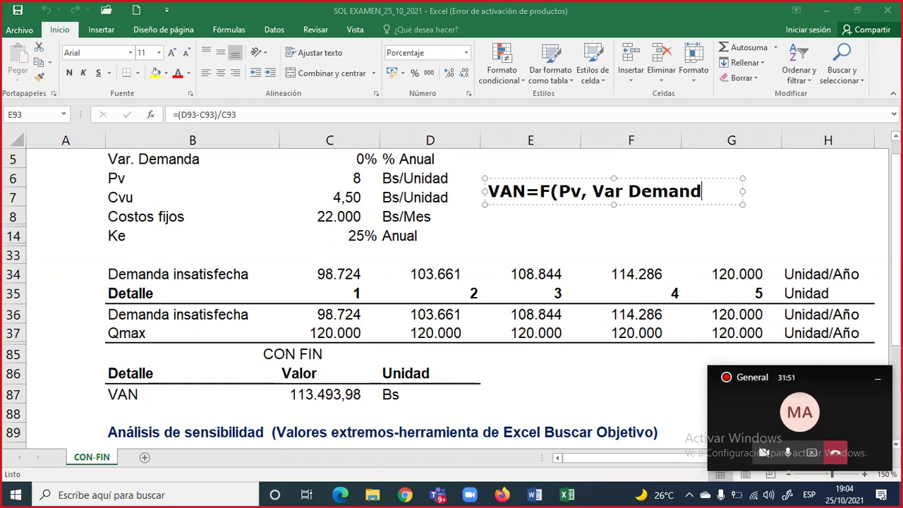
type("a")
type(", Cvu")
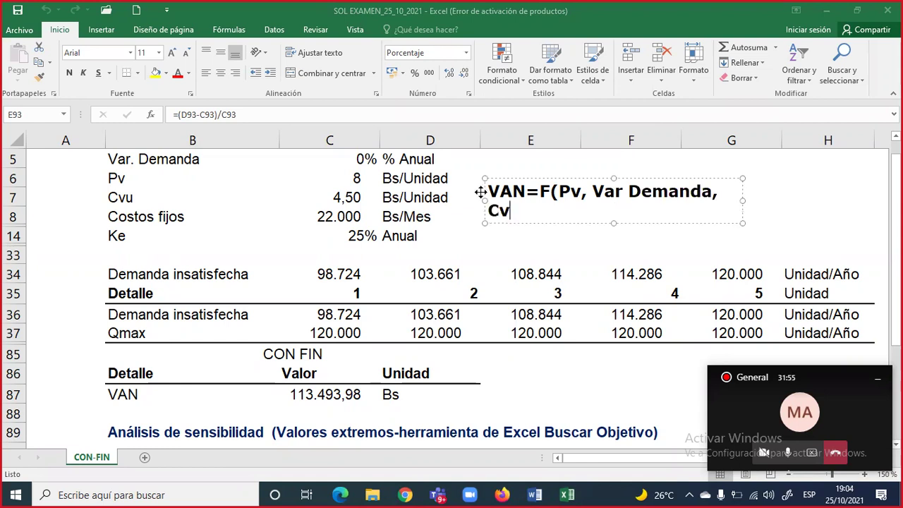
type(", CF")
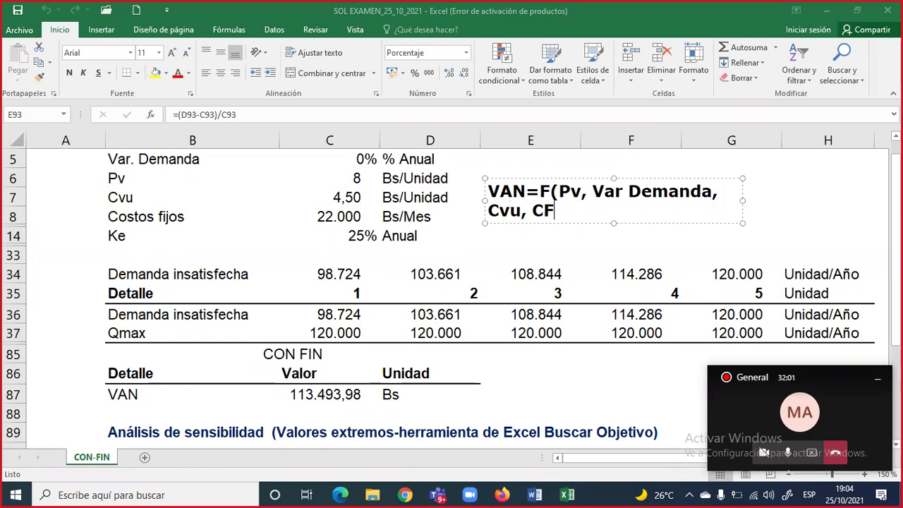
type(";KE")
key("BackSpace")
type("e")
key("BackSpace")
key("BackSpace")
key("BackSpace")
type(", Ke")
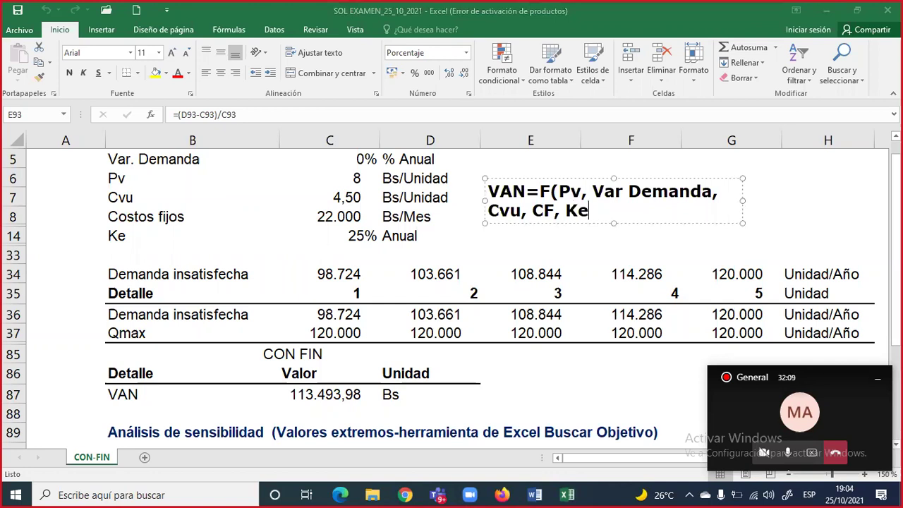
type(")")
Widen the VAN function annotation to fit on one line, move it slightly up to the Pv row, and finish editing it.
left_click_drag(780, 199, 865, 199)
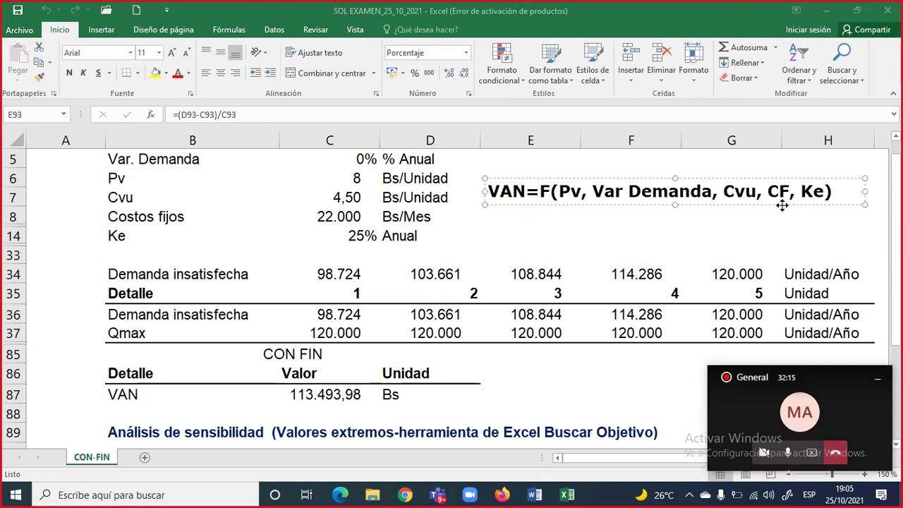
left_click_drag(781, 205, 780, 210)
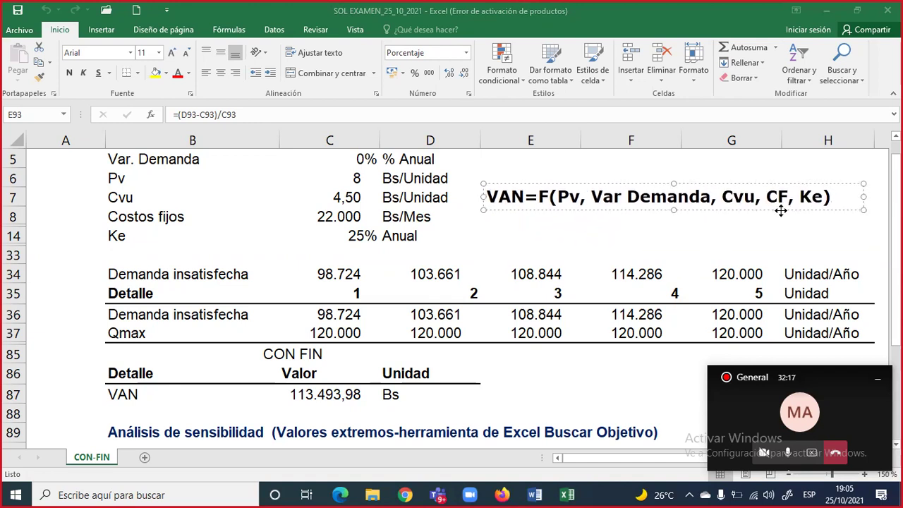
left_click_drag(781, 210, 781, 203)
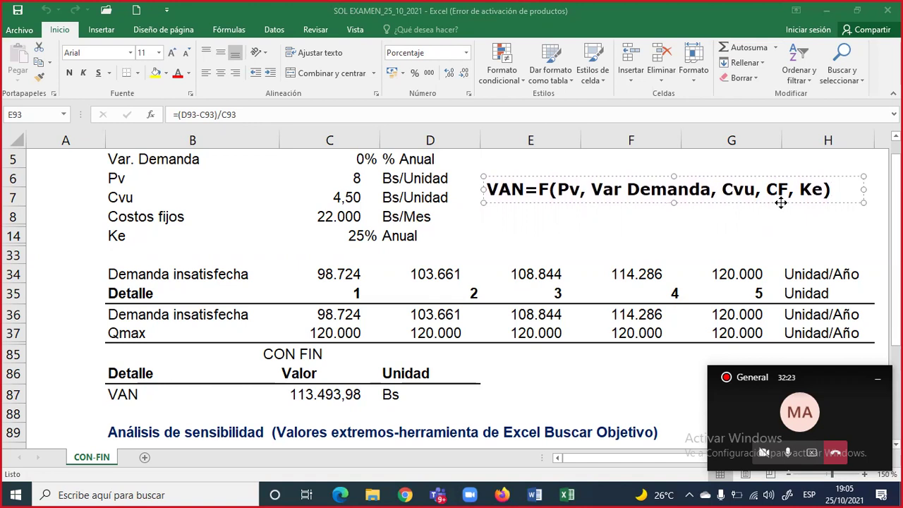
left_click_drag(781, 203, 783, 195)
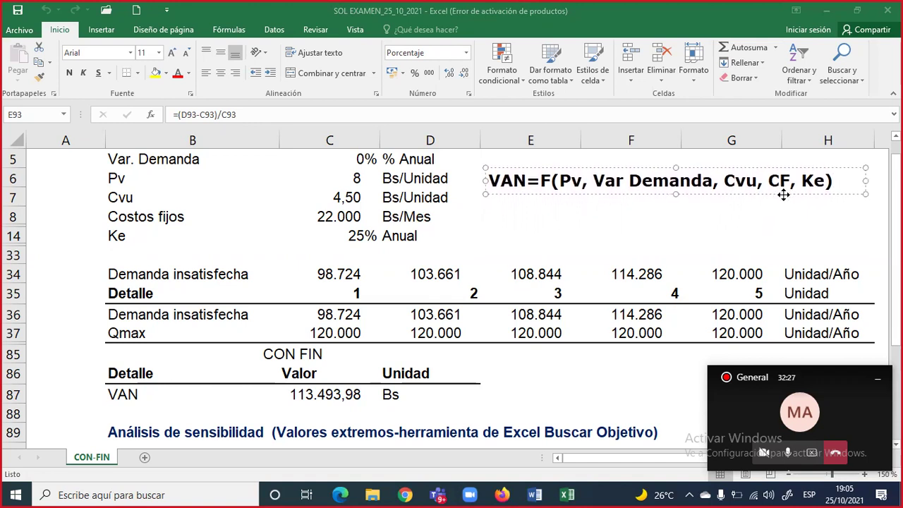
key("Escape")
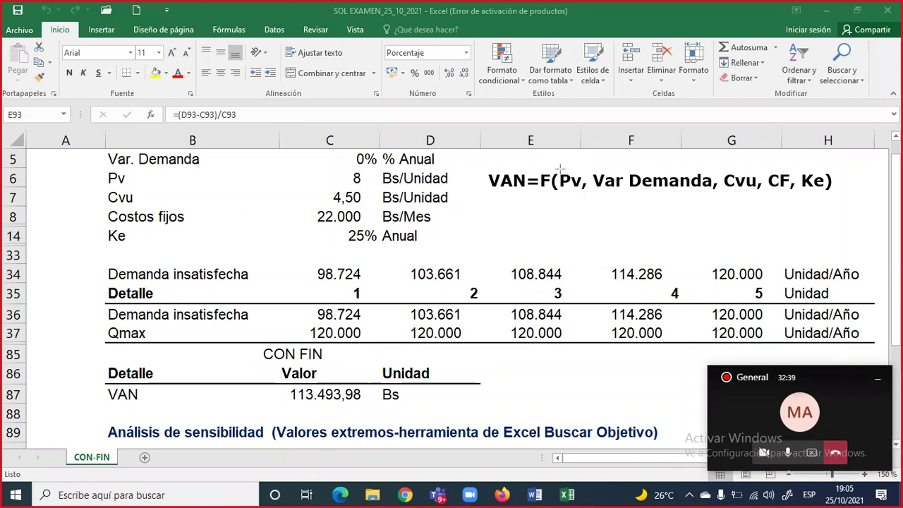
Highlight Pv and VAN in yellow and "Var Demanda, Cvu, CF, Ke" in pink within the function annotation.
left_click_drag(560, 168, 582, 192)
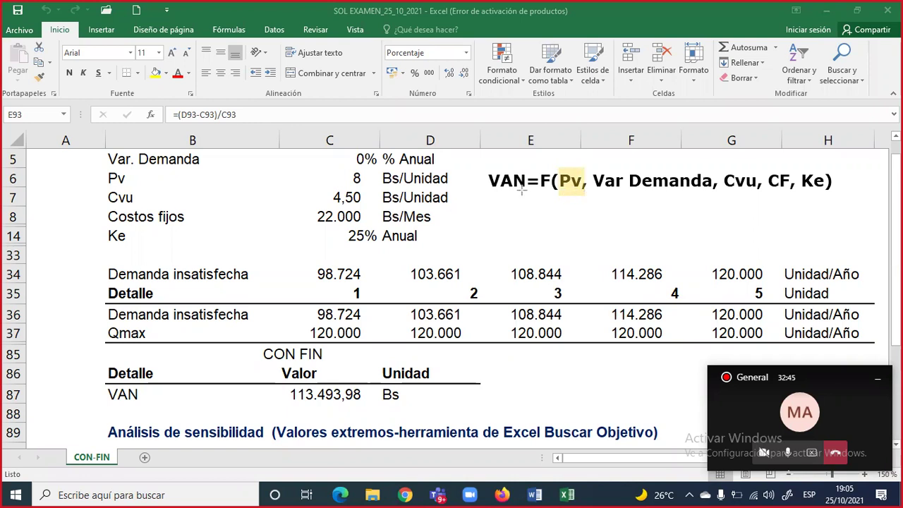
left_click_drag(482, 166, 524, 198)
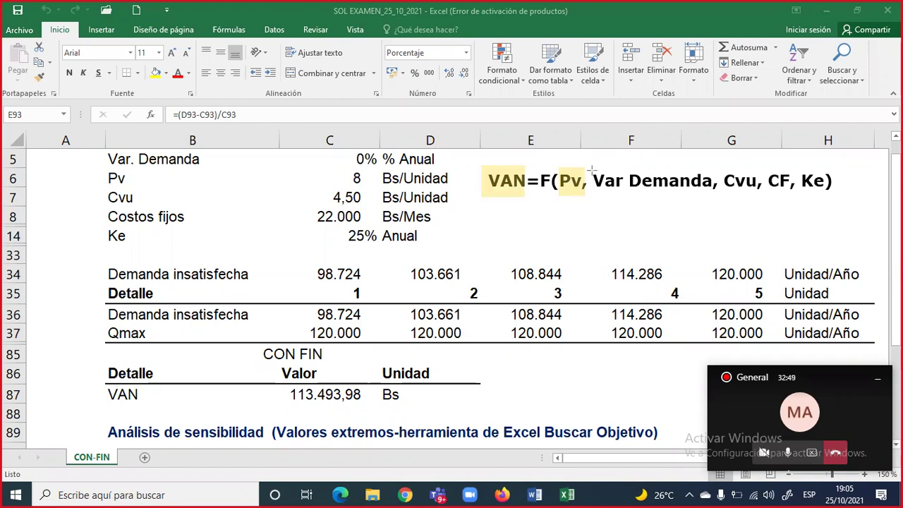
mouse_move(593, 164)
left_mouse_down()
mouse_move(651, 192)
mouse_move(824, 195)
left_mouse_up()
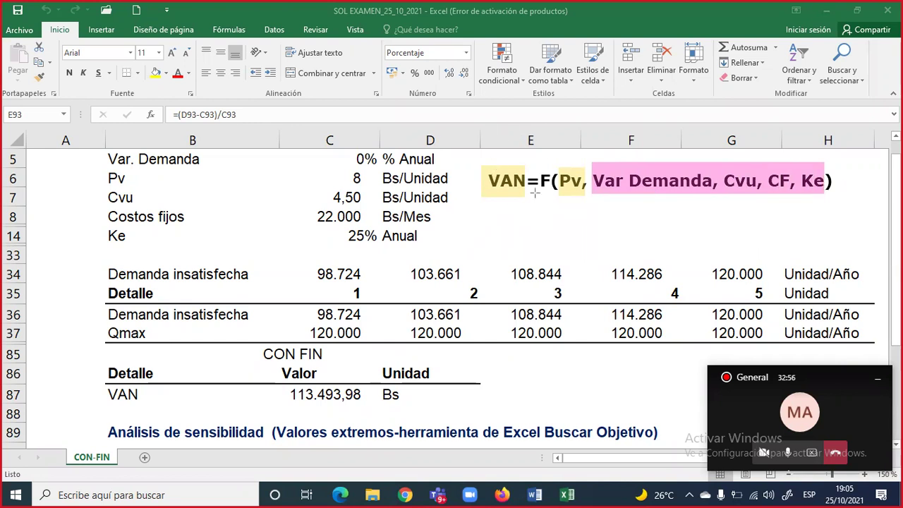
Draw pink arrows pointing up at Pv and VAN, and frame the pink-highlighted variables with a rectangle.
left_click_drag(570, 248, 571, 194)
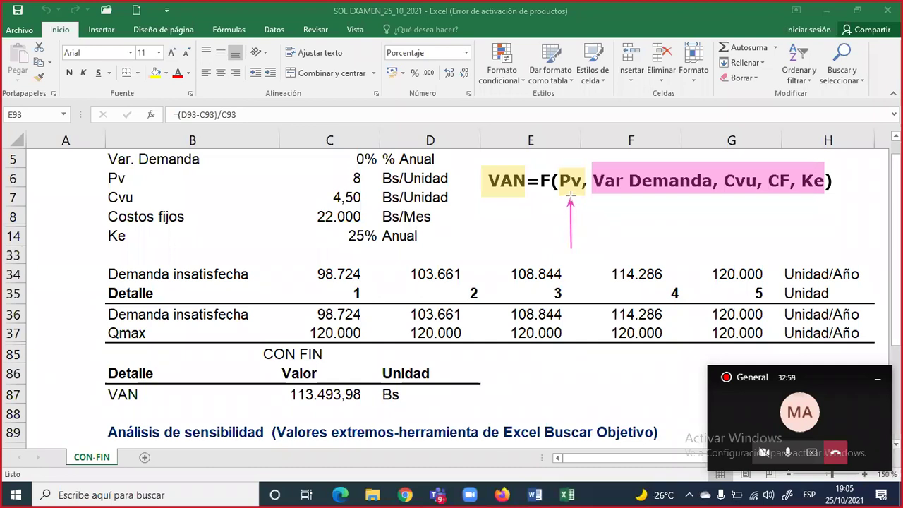
left_click_drag(502, 247, 503, 200)
left_click_drag(592, 156, 828, 200)
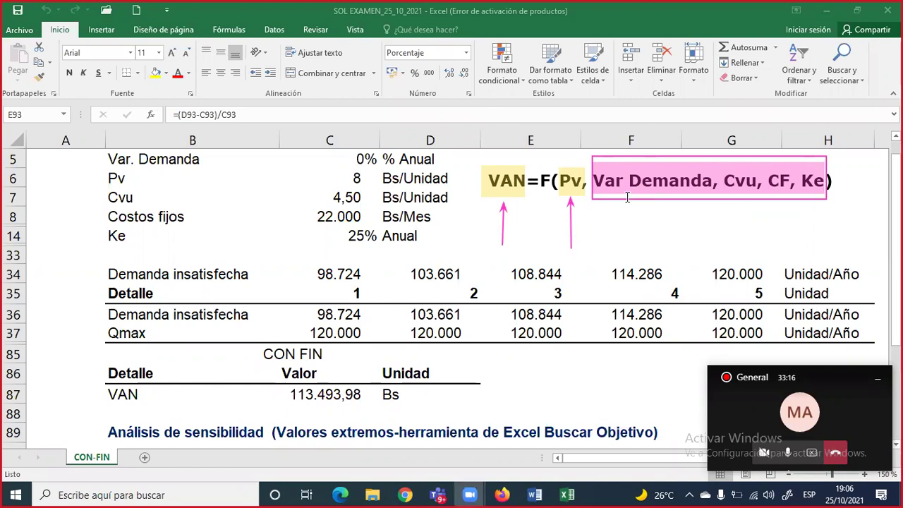
Add the blue text annotation "Ceteris paribus" below the framed variables.
left_click_drag(619, 199, 877, 225)
type("Ce")
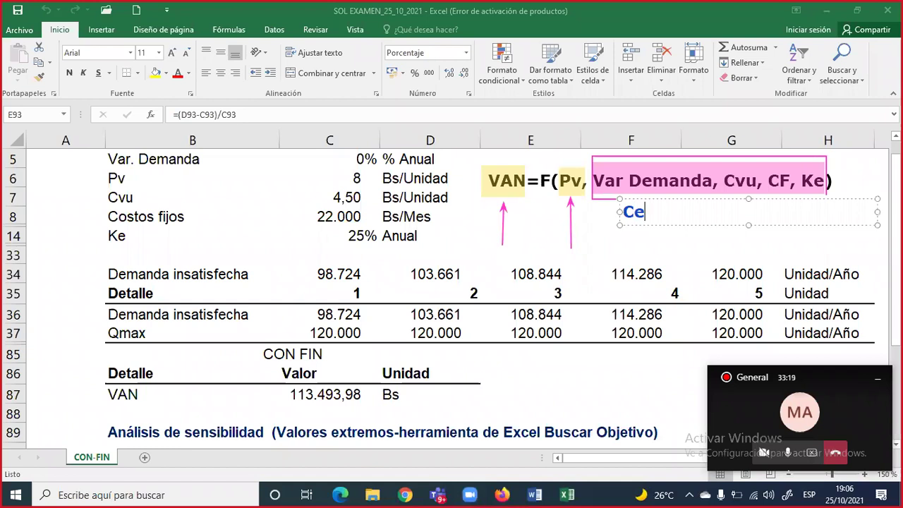
type("teris paribus")
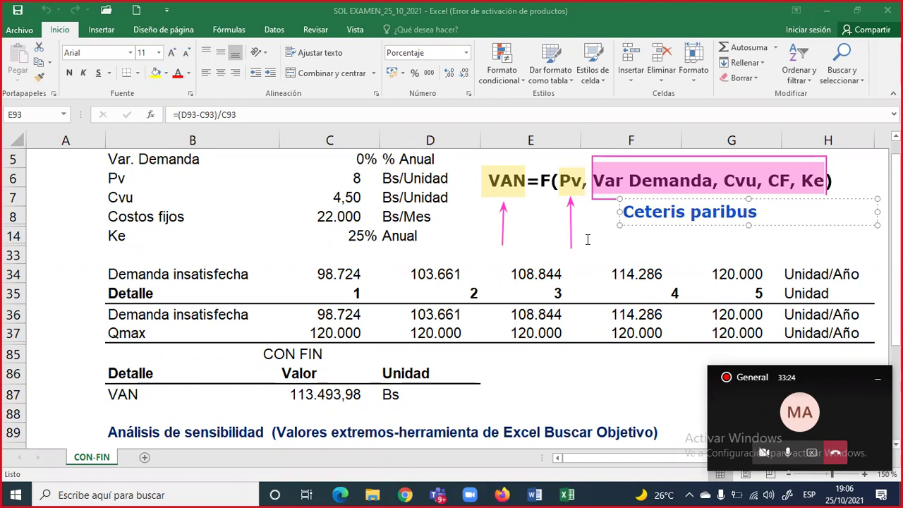
Mark Pv and VAN in the function annotation with pink ellipses, and clear all on-screen annotations.
left_click(570, 182)
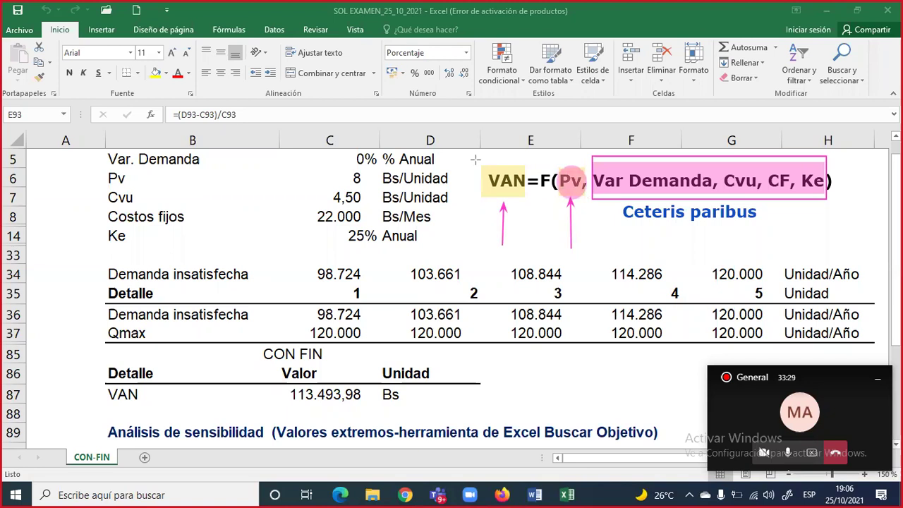
left_click(505, 179)
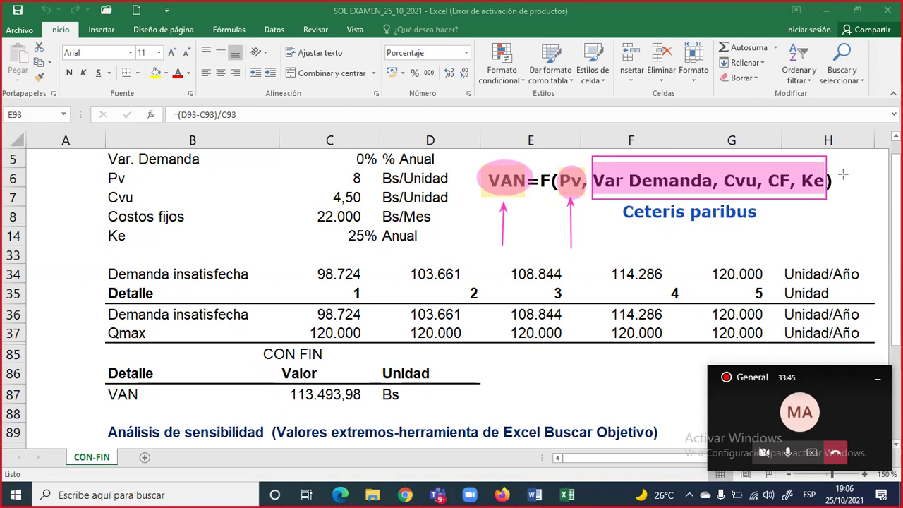
key("Escape")
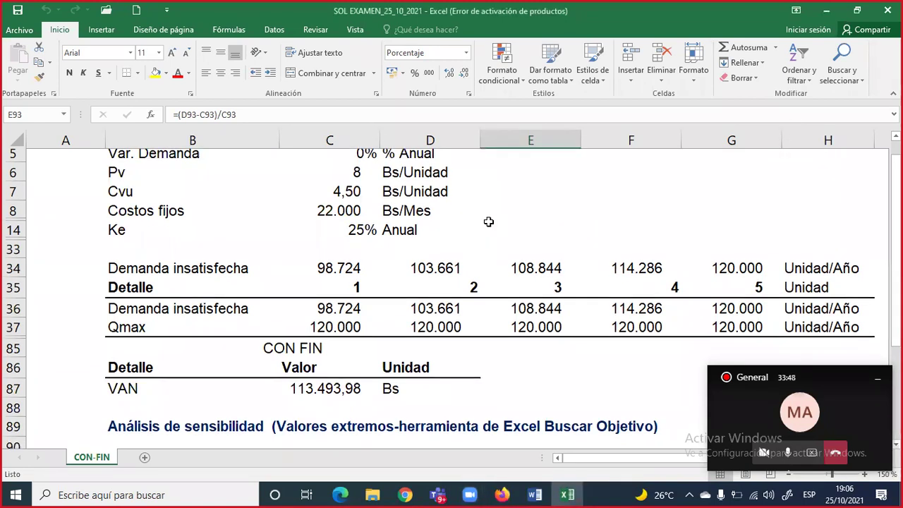
Examine the Pv row of the sensitivity table by selecting B92:F92.
scroll(487, 223, "down", 4)
scroll(496, 230, "down", 1)
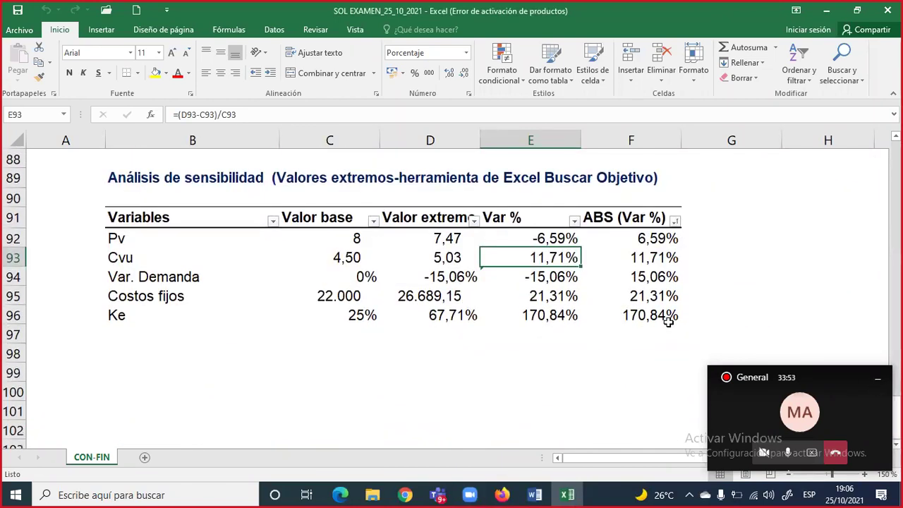
left_click_drag(137, 242, 636, 242)
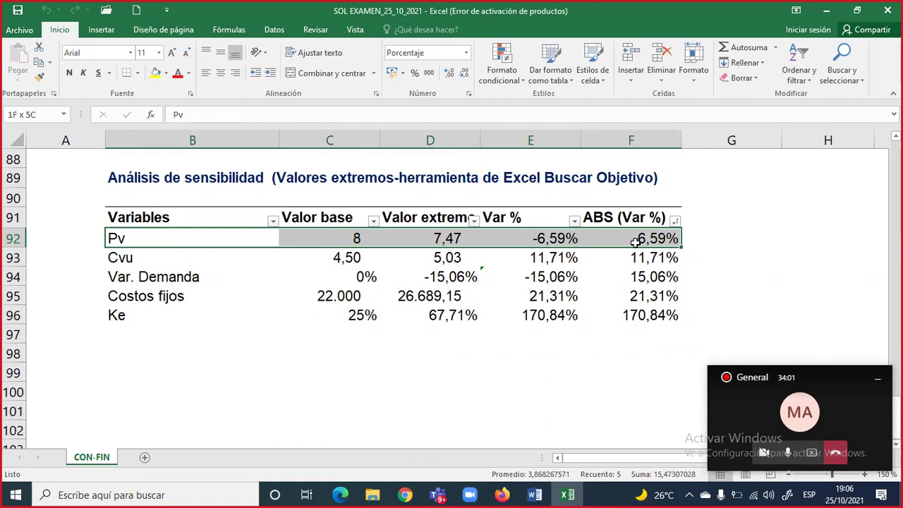
left_click_drag(636, 242, 635, 242)
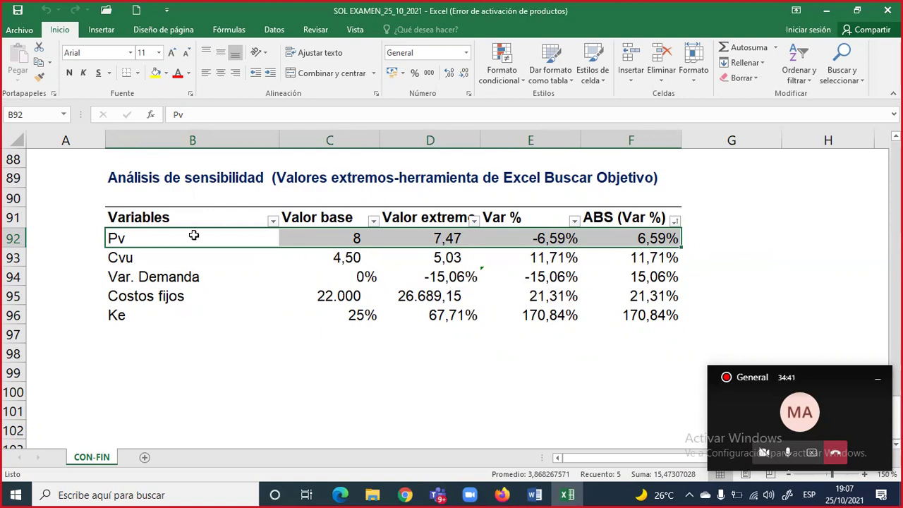
Review all the sensitivity variables by selecting B92:F96, and mark out the whole table including its headings.
left_click_drag(149, 236, 627, 319)
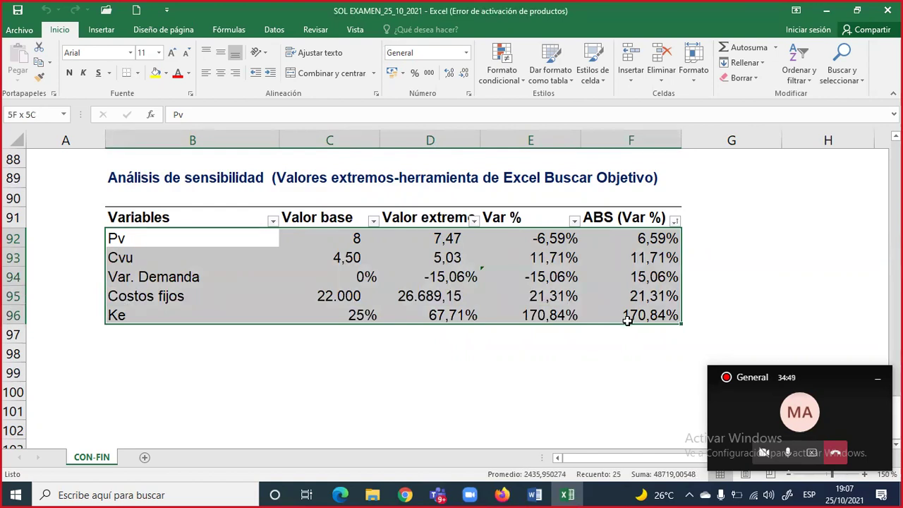
left_click_drag(627, 320, 627, 321)
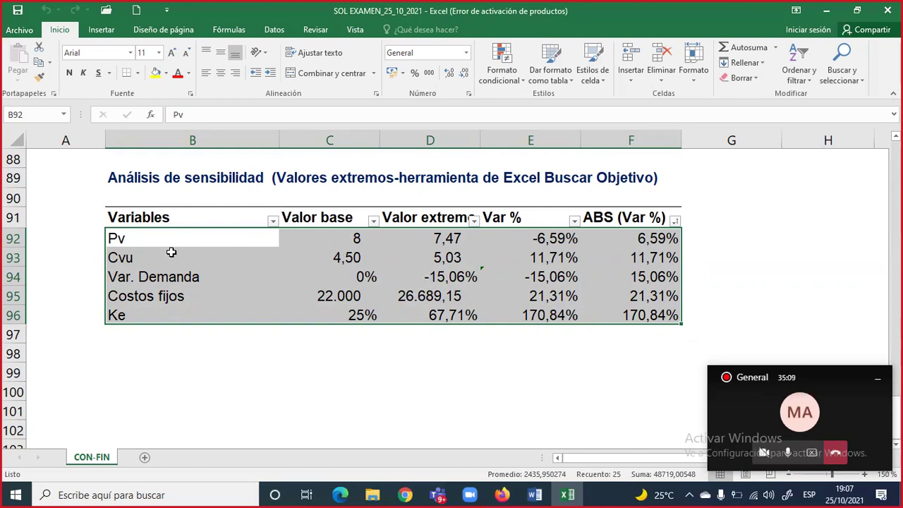
left_click(256, 347)
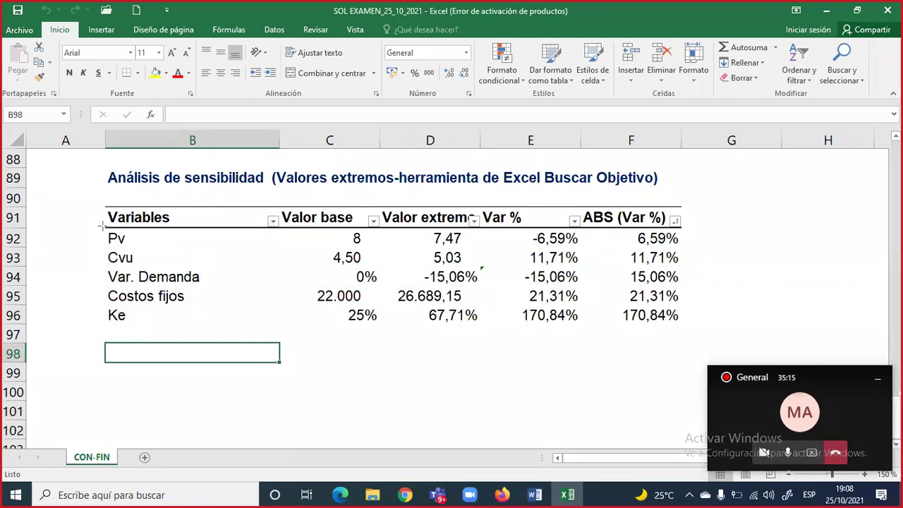
mouse_move(104, 205)
left_mouse_down()
mouse_move(161, 305)
mouse_move(527, 329)
mouse_move(683, 326)
left_mouse_up()
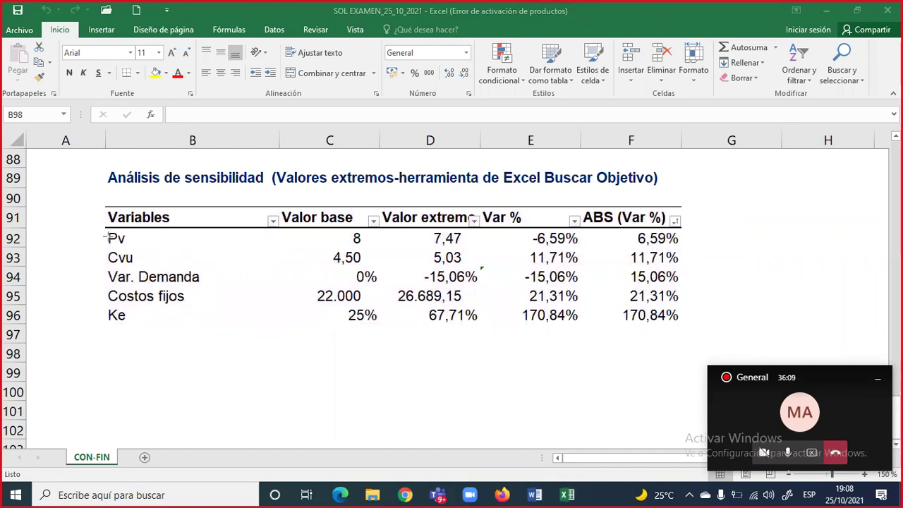
Highlight the base value of Pv in pink and draw an arrow from it to a new text annotation "Mercado".
left_click_drag(332, 229, 371, 248)
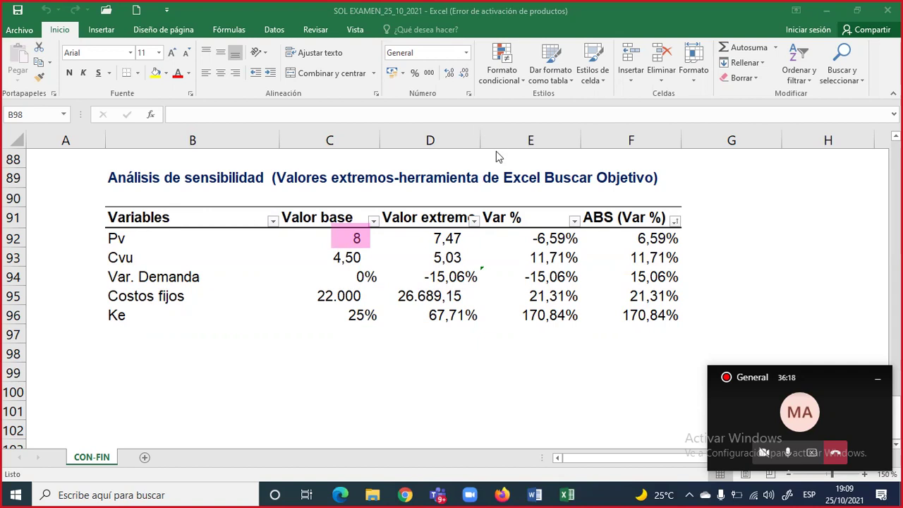
mouse_move(378, 232)
left_mouse_down()
mouse_move(591, 171)
mouse_move(675, 168)
left_mouse_up()
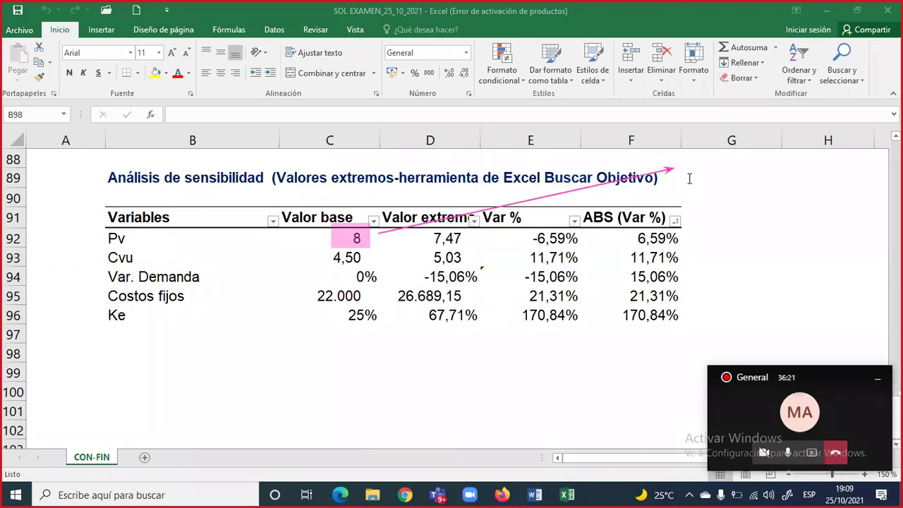
left_click(690, 179)
type("Mercado")
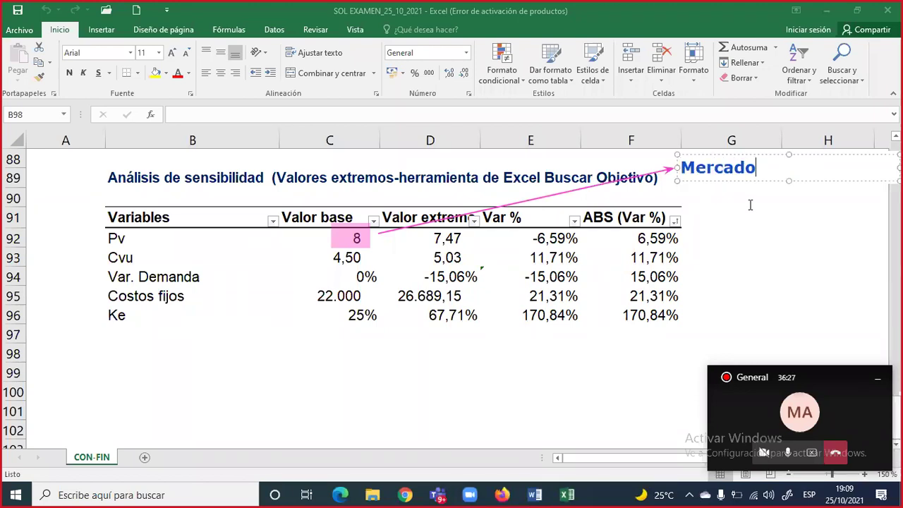
left_click(750, 205)
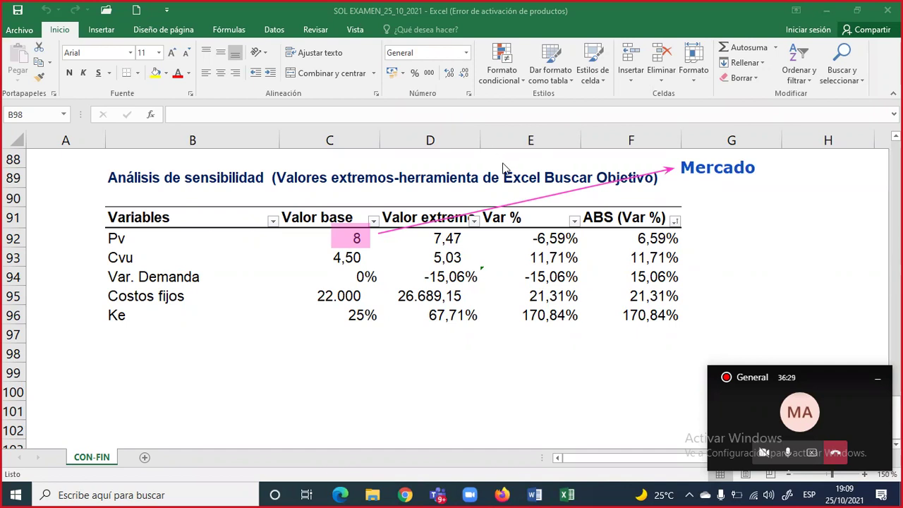
Draw a second pink arrow from the base value of Pv to a new text annotation "Competencia" beneath "Mercado".
mouse_move(376, 235)
left_mouse_down()
mouse_move(694, 192)
mouse_move(690, 201)
left_mouse_up()
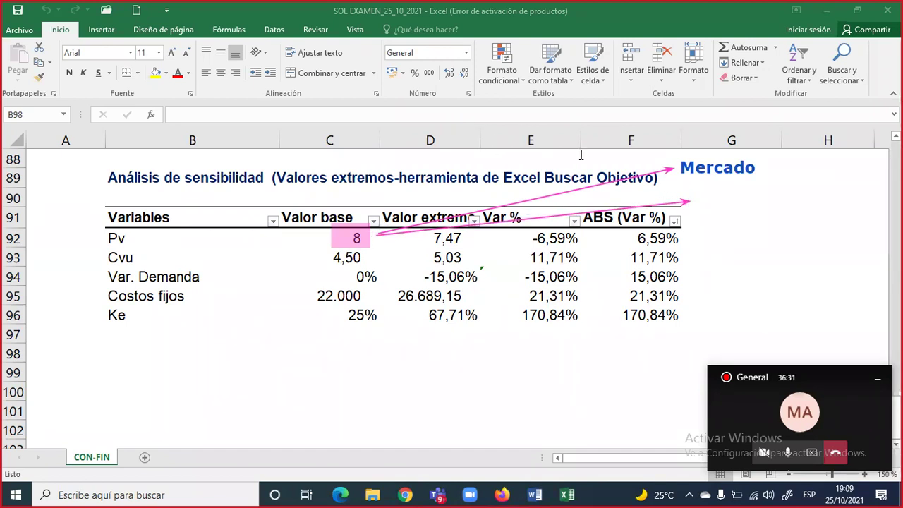
left_click_drag(698, 182, 900, 208)
type("Competencia")
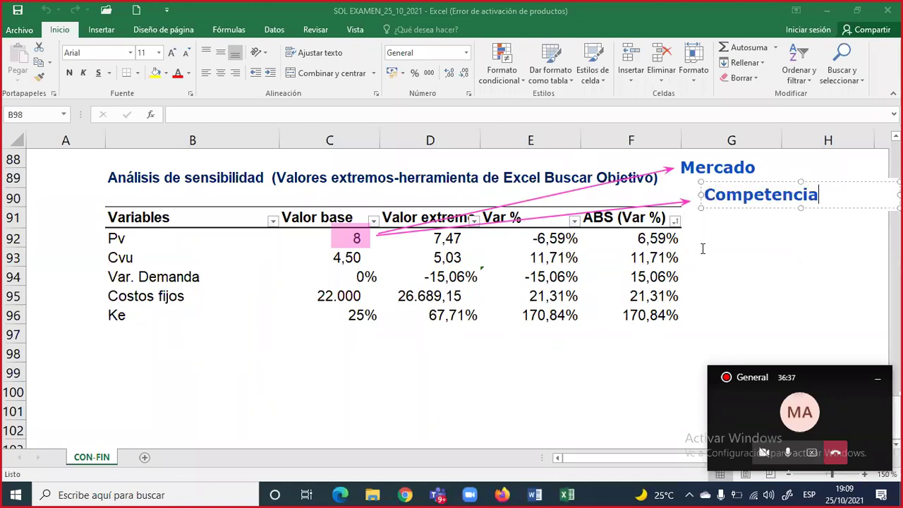
key("Escape")
key("Escape")
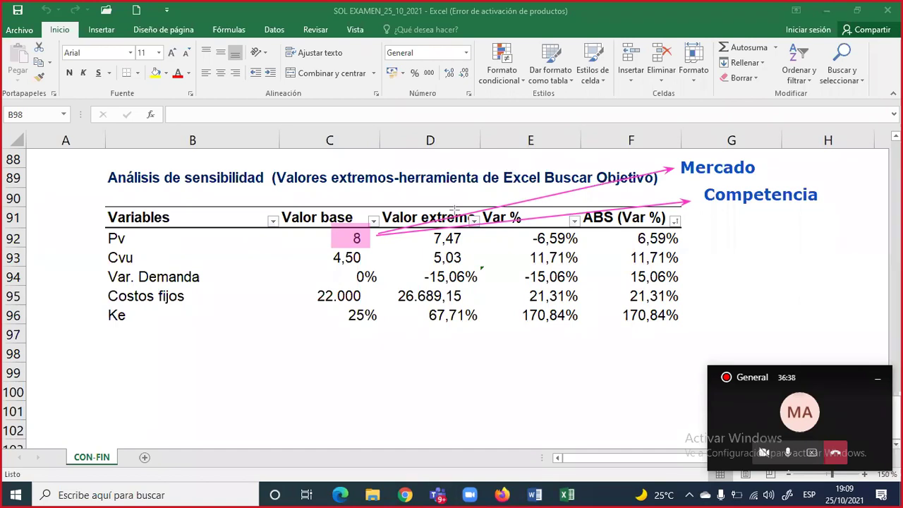
Draw a third arrow from the Pv base value to a new annotation "Costos", and frame the three source annotations with a pink rectangle.
mouse_move(376, 239)
left_mouse_down()
mouse_move(726, 233)
mouse_move(701, 238)
left_mouse_up()
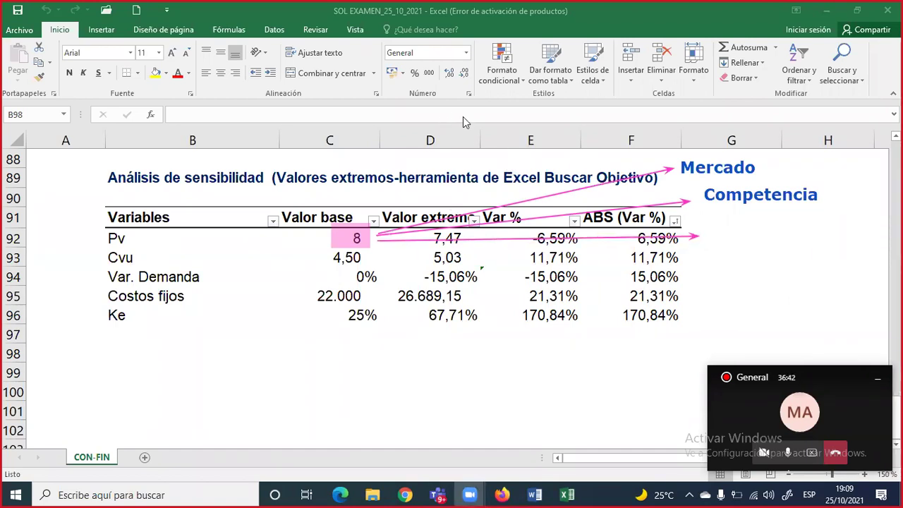
left_click(703, 235)
type("Cos")
key("BackSpace")
key("BackSpace")
key("BackSpace")
type("Co")
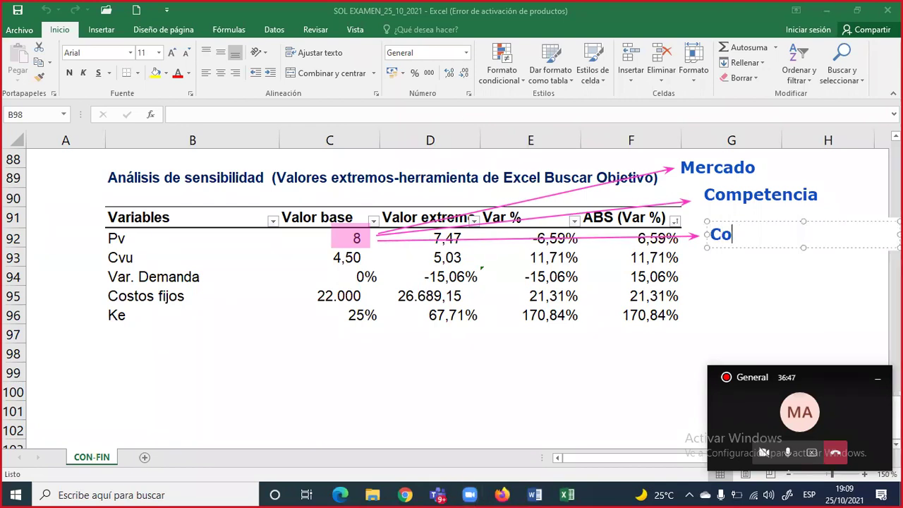
type("stos")
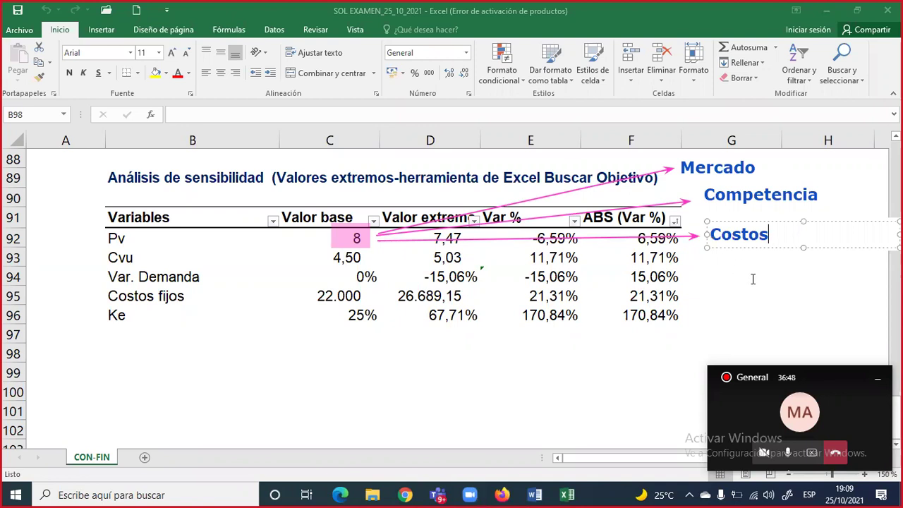
key("Escape")
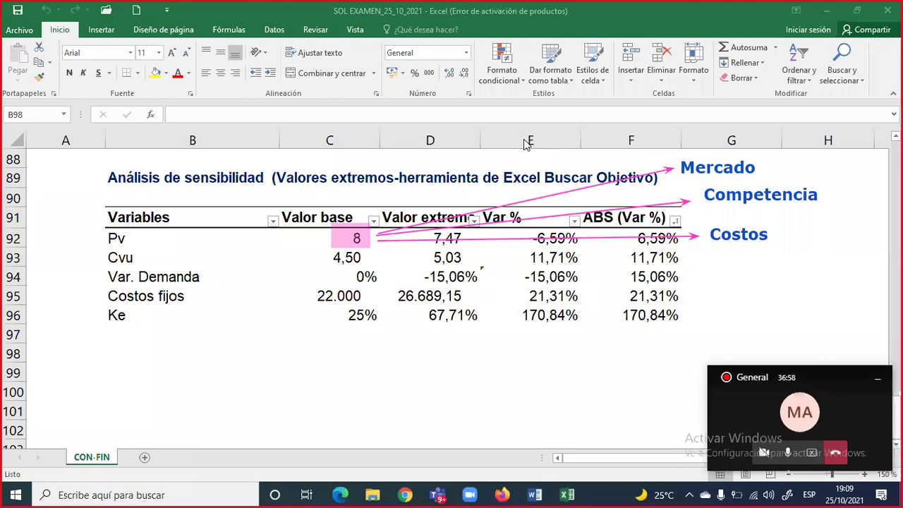
mouse_move(683, 143)
left_mouse_down()
mouse_move(771, 233)
mouse_move(822, 252)
left_mouse_up()
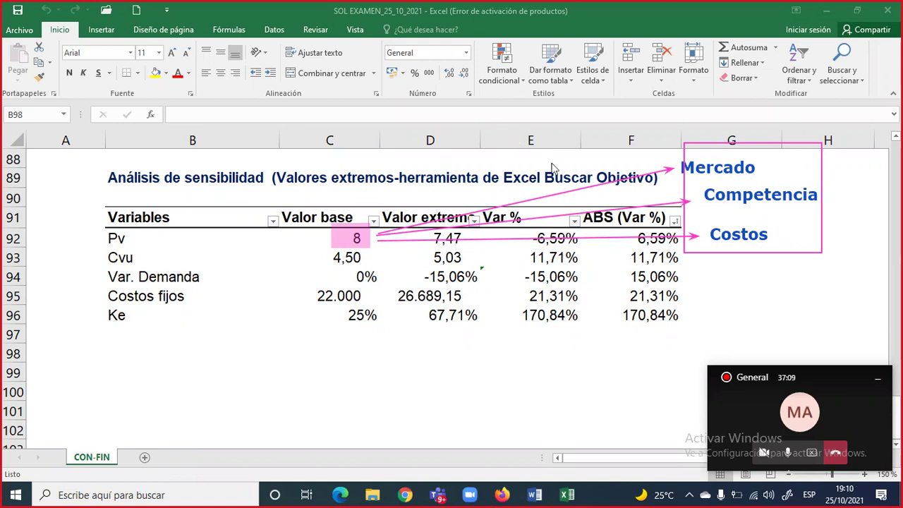
Highlight the base value of Cvu with a pink ellipse and draw three arrows fanning out from it to below the table.
left_click_drag(319, 253, 390, 269)
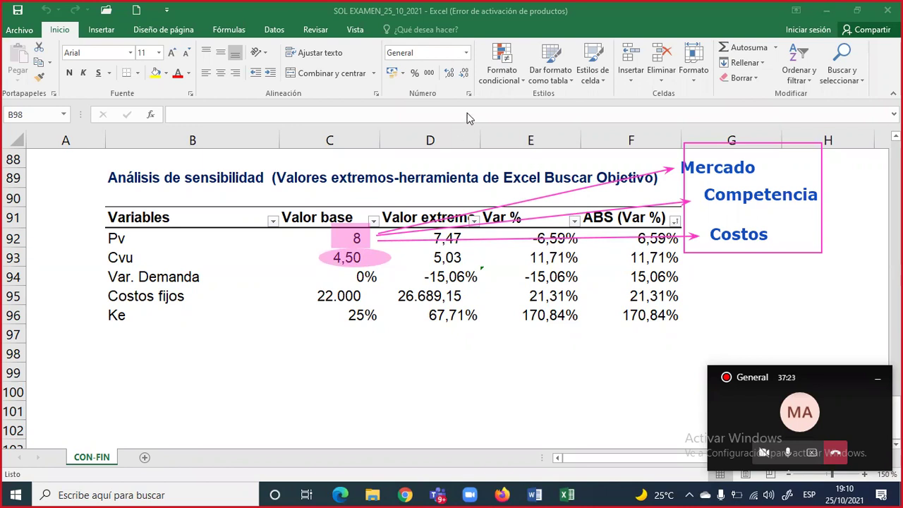
left_click_drag(351, 266, 310, 327)
left_click_drag(353, 266, 372, 331)
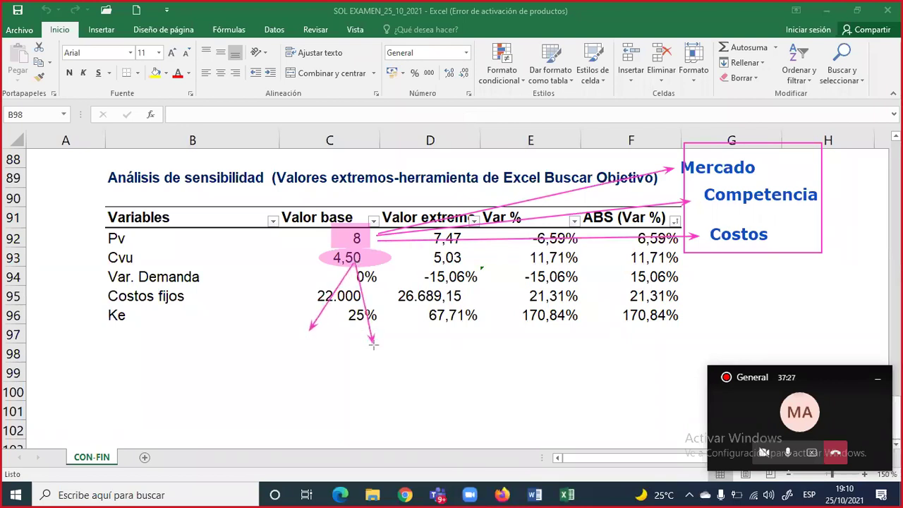
mouse_move(357, 266)
left_mouse_down()
mouse_move(445, 334)
mouse_move(436, 328)
left_mouse_up()
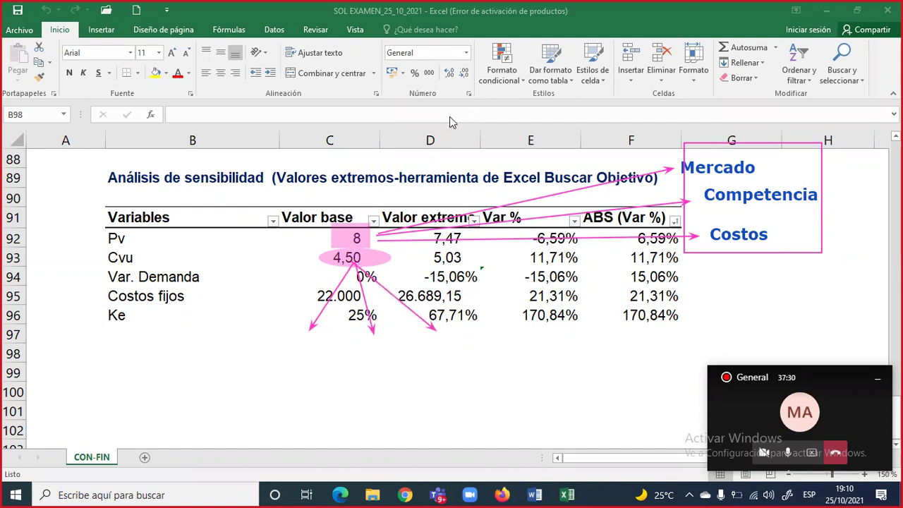
Label the three Cvu arrows "MP", "MOD" and "CIF", and draw branching arrows down from "MP".
left_click(289, 345)
type("MO")
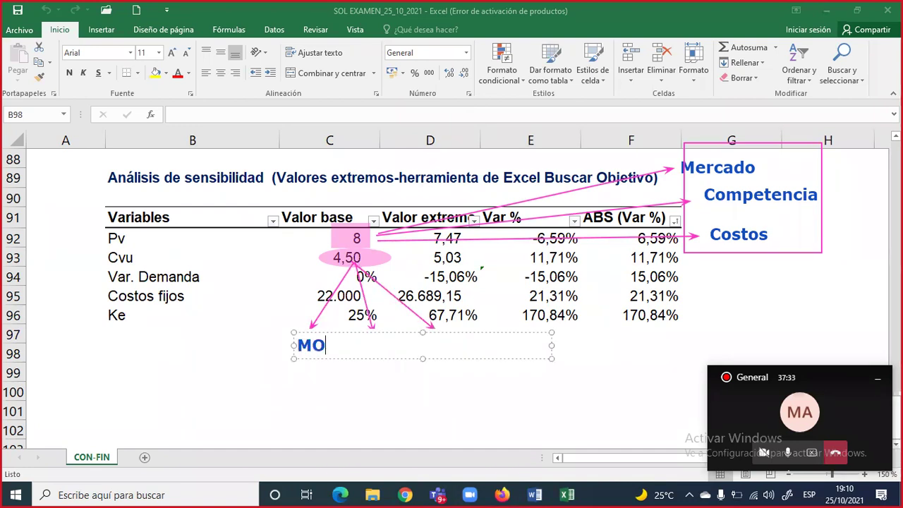
key("BackSpace")
type("P     MOD    ")
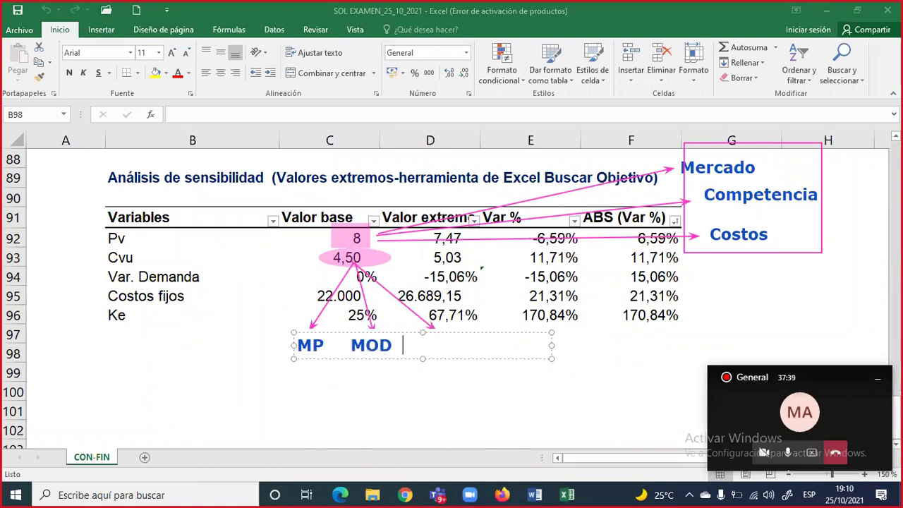
type("CIF")
left_click_drag(552, 345, 479, 345)
key("Escape")
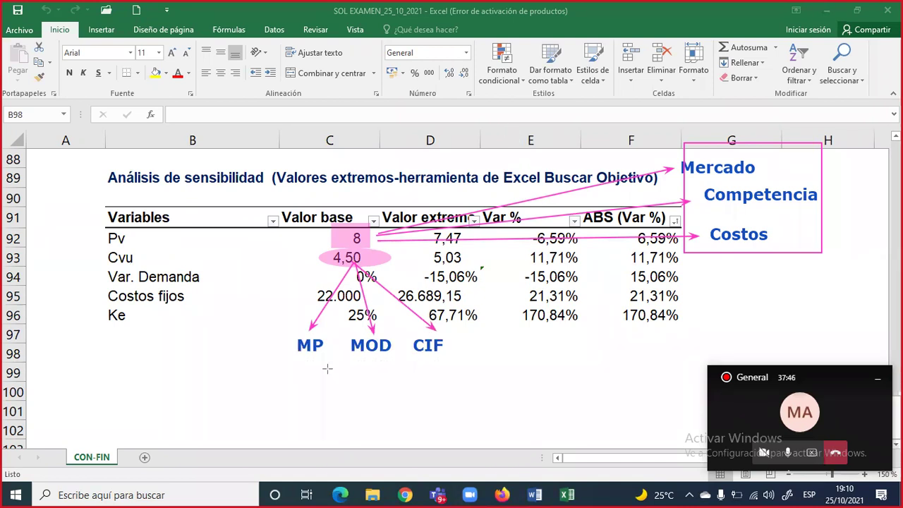
mouse_move(305, 356)
left_mouse_down()
mouse_move(268, 376)
mouse_move(319, 363)
mouse_move(356, 379)
left_mouse_up()
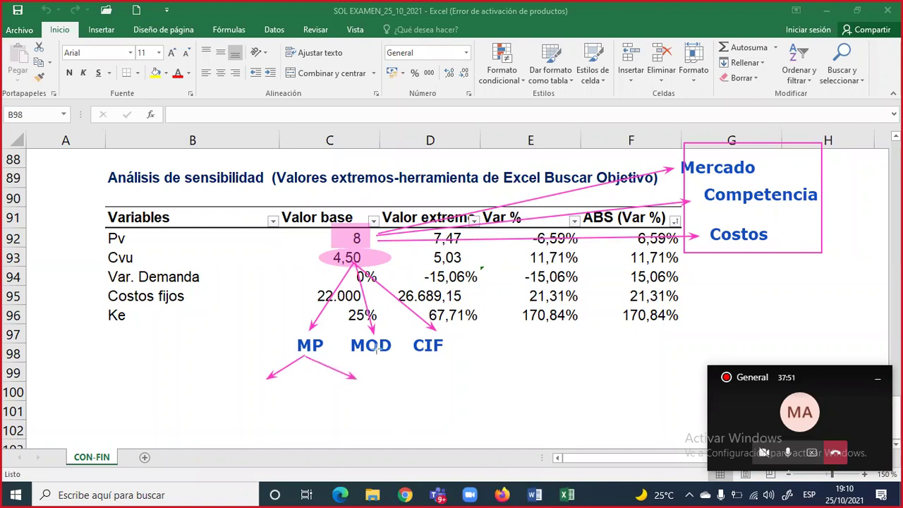
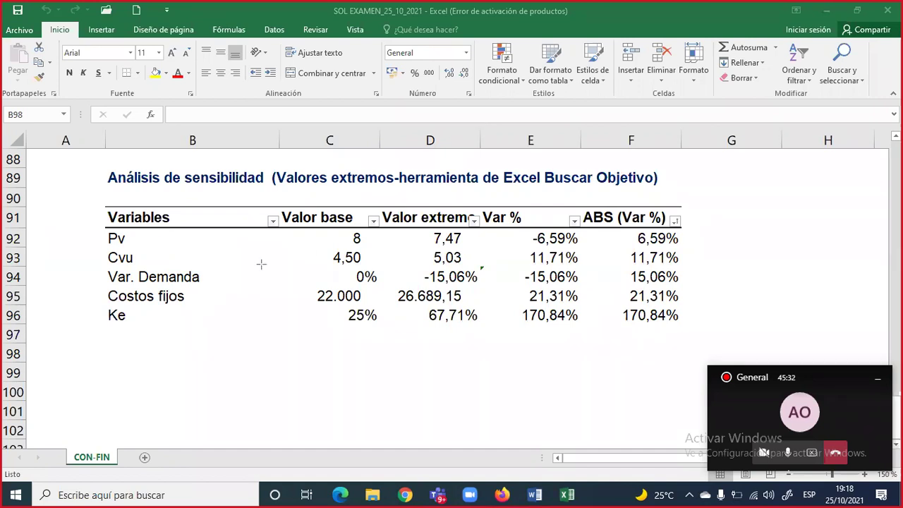
Frame the Var. Demanda and Costos fijos rows, highlight the base and extreme values of Costos fijos in yellow, and clear the annotations.
mouse_move(97, 265)
left_mouse_down()
mouse_move(179, 281)
mouse_move(685, 285)
left_mouse_up()
mouse_move(94, 283)
left_mouse_down()
mouse_move(276, 303)
mouse_move(686, 302)
left_mouse_up()
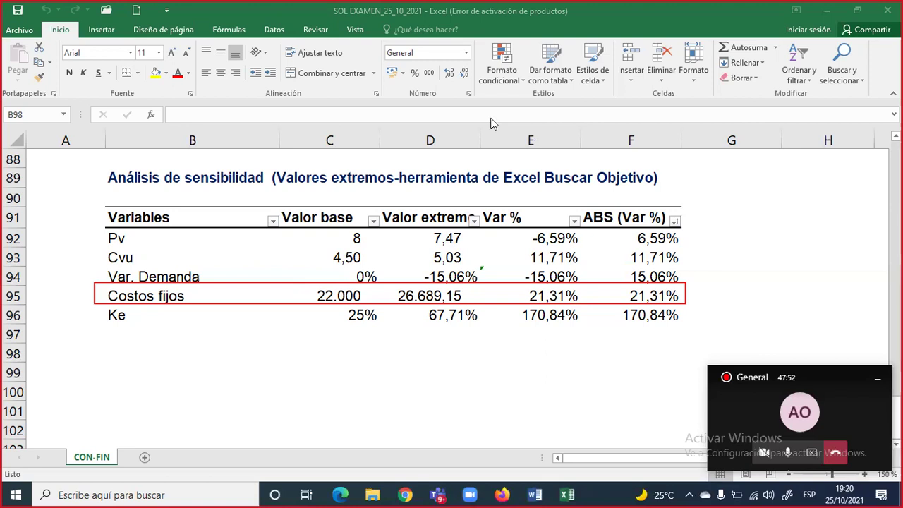
left_click(332, 295)
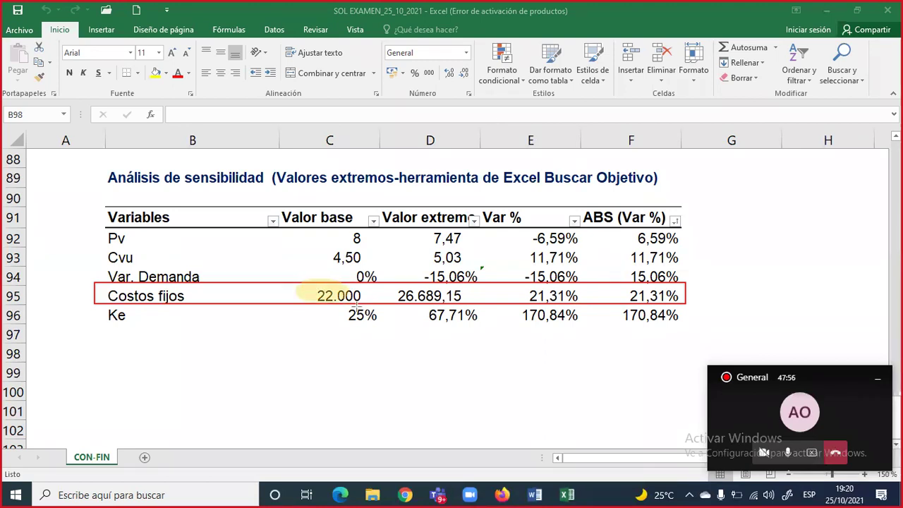
left_click_drag(392, 286, 477, 311)
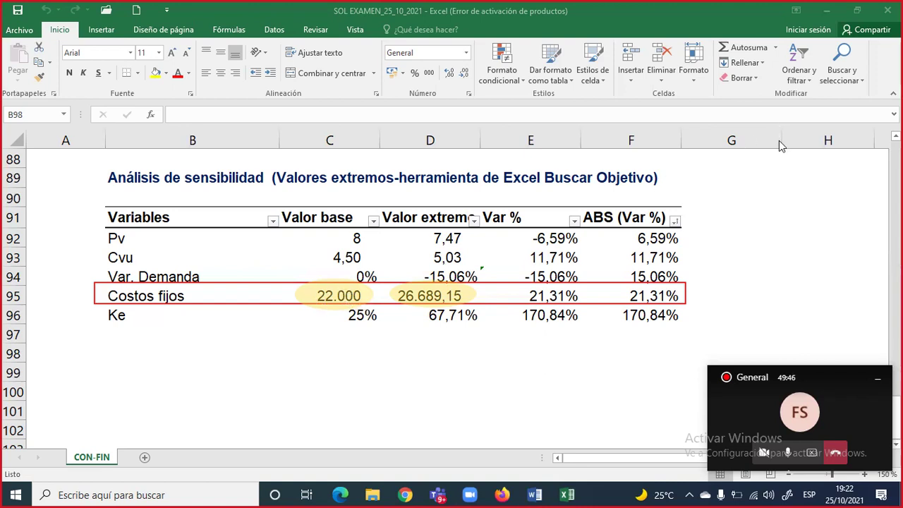
key("Escape")
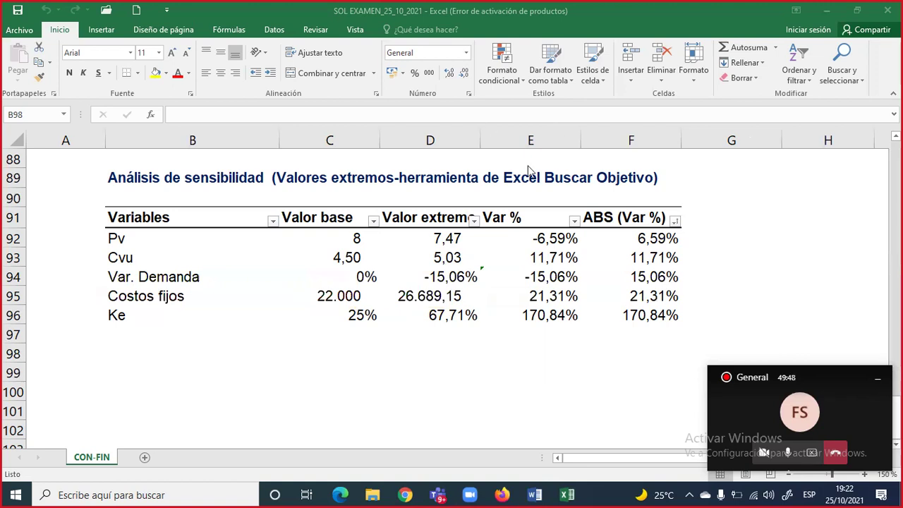
Highlight the Ke row in yellow, frame the other four variables, mark the Ke base value in purple, and clear the annotations.
left_click_drag(97, 313, 690, 327)
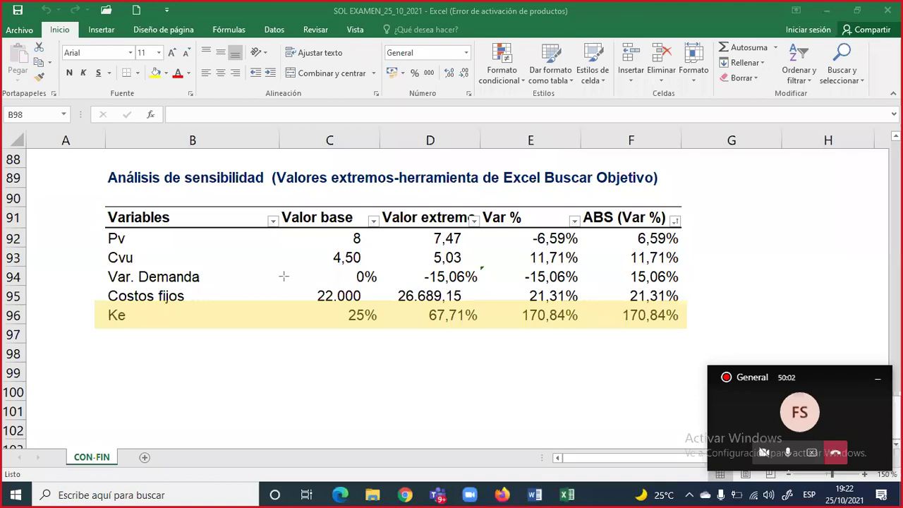
mouse_move(94, 226)
left_mouse_down()
mouse_move(409, 284)
mouse_move(703, 302)
mouse_move(691, 304)
left_mouse_up()
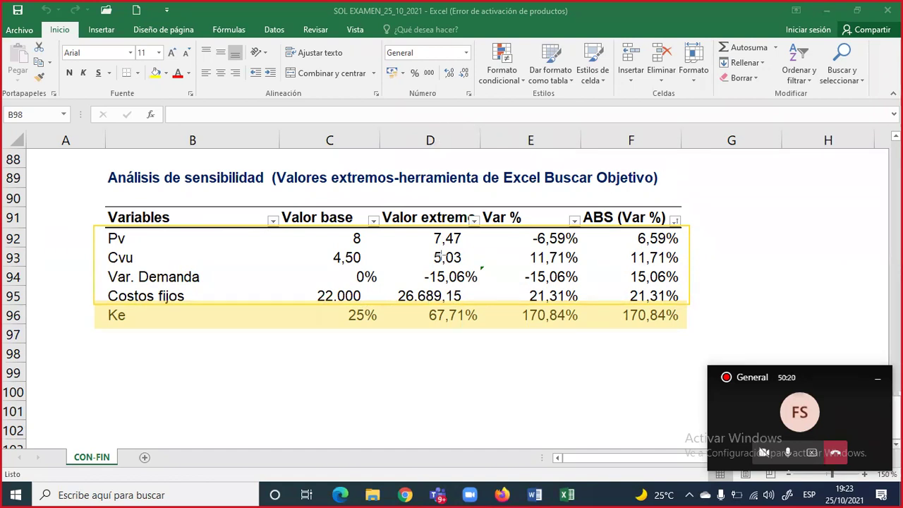
left_click_drag(327, 305, 381, 344)
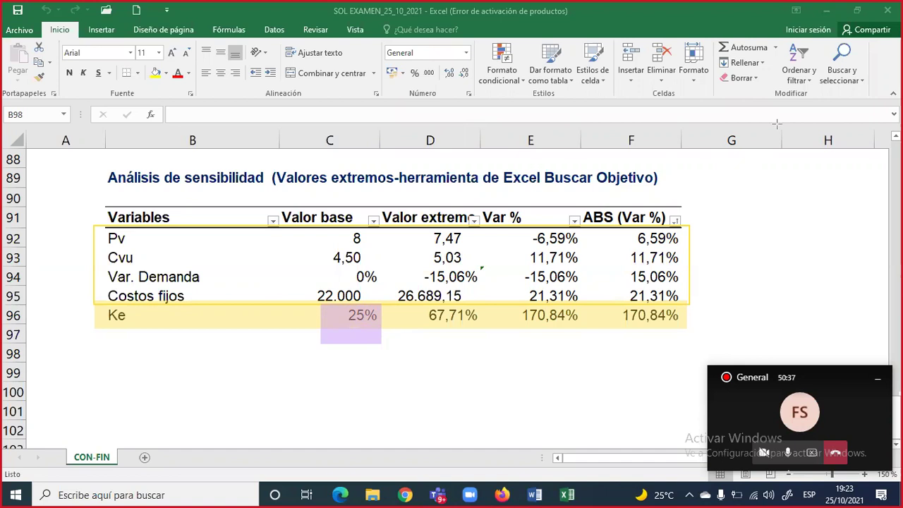
key("Escape")
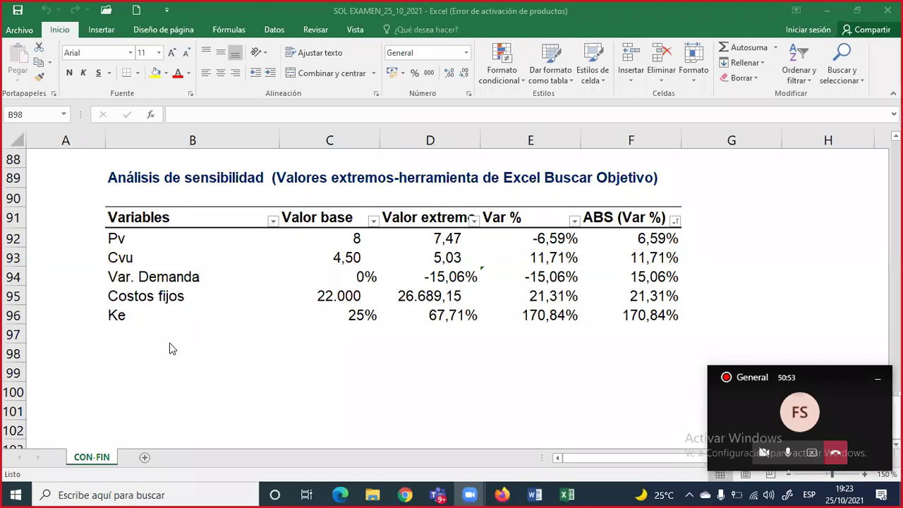
Copy the sensitivity analysis title from B89 into B98 below the table.
left_click(150, 347)
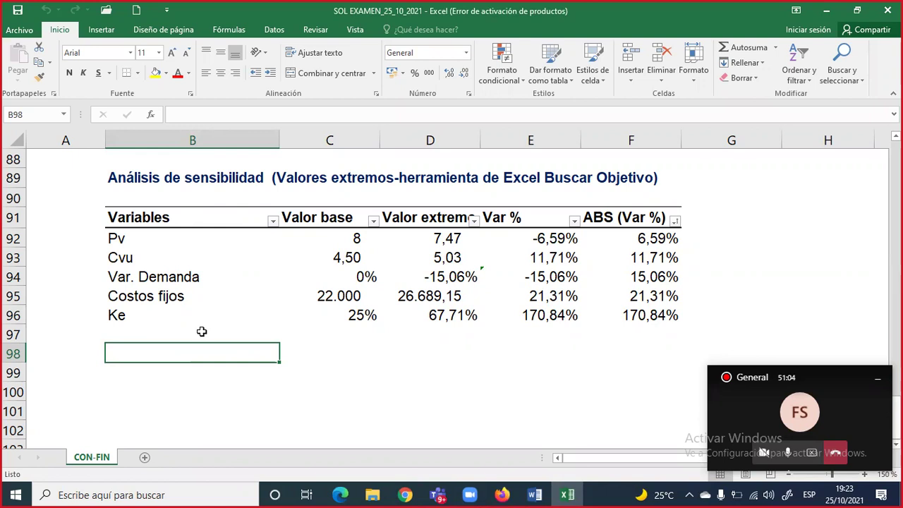
left_click(194, 179)
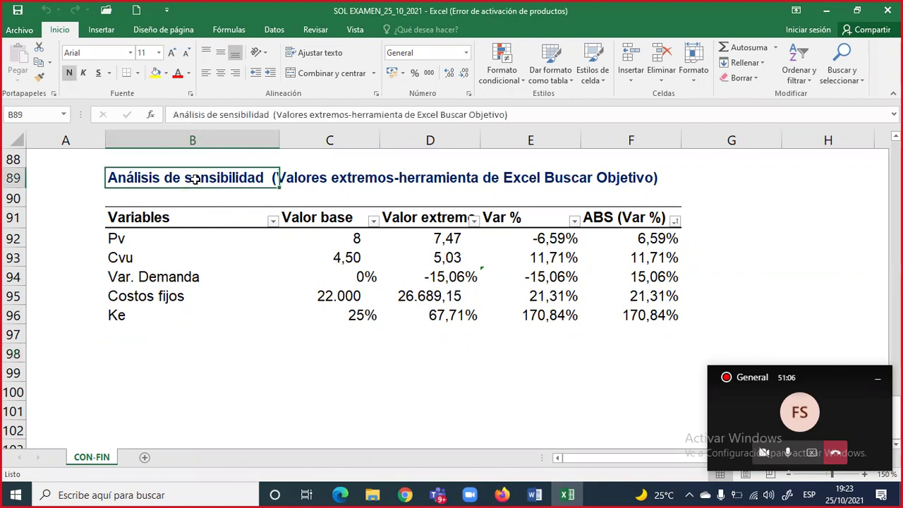
key("ctrl+c")
key("Down")
key("Down")
key("Down")
key("Down")
key("Down")
key("Down")
key("Down")
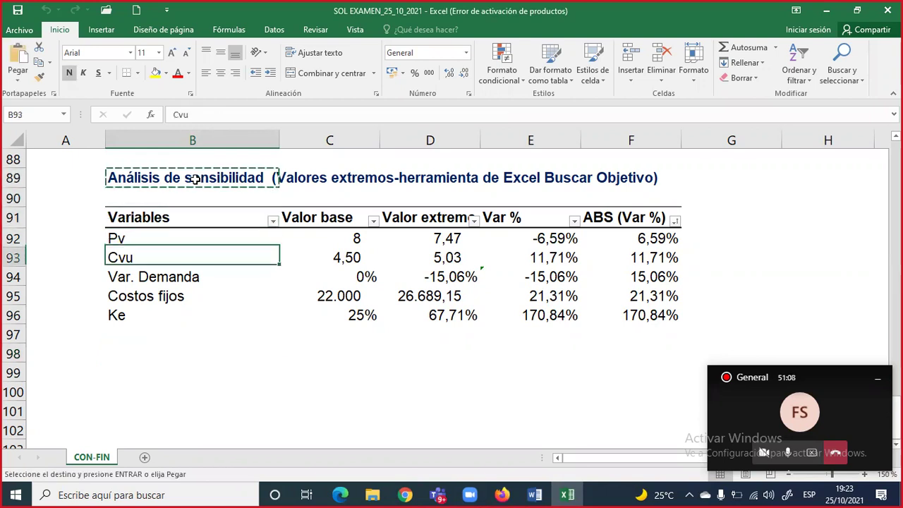
key("Down")
key("Down")
key("Return")
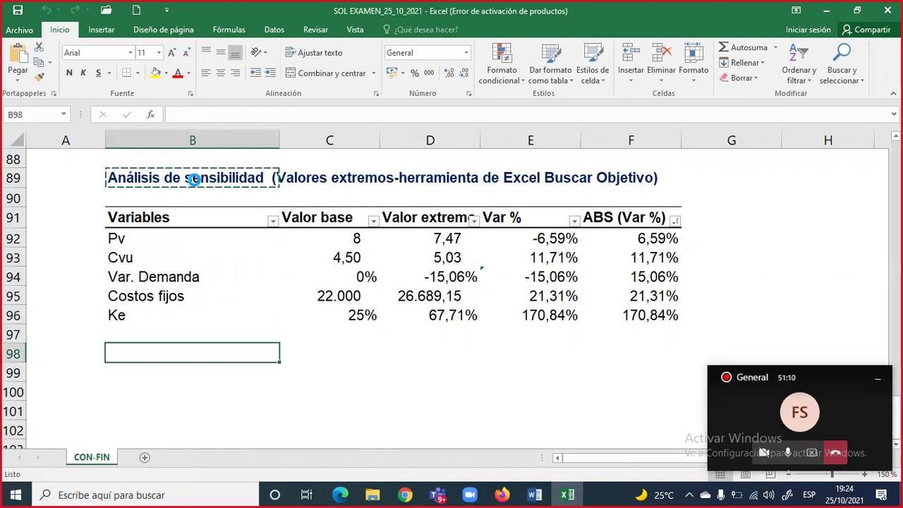
key("Right")
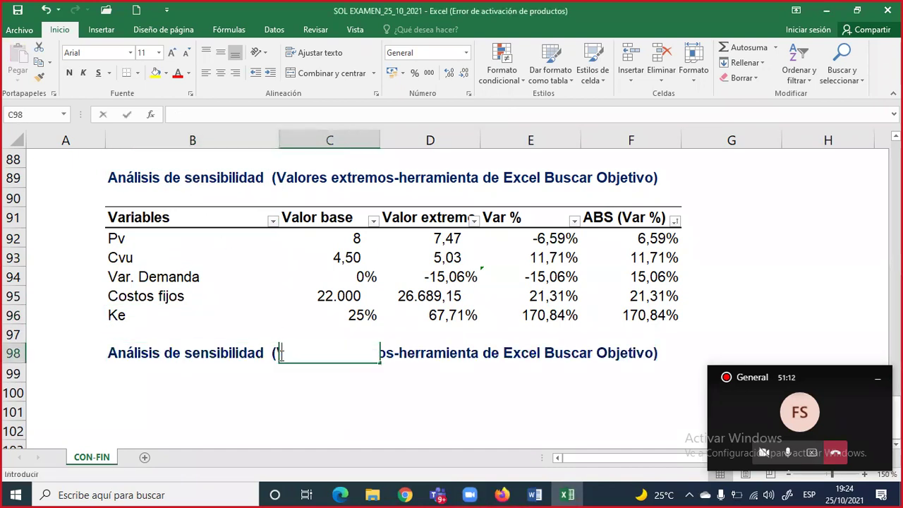
Replace "Valores extremos" with "Elasticidades" in the copied title in B98.
left_click(274, 352)
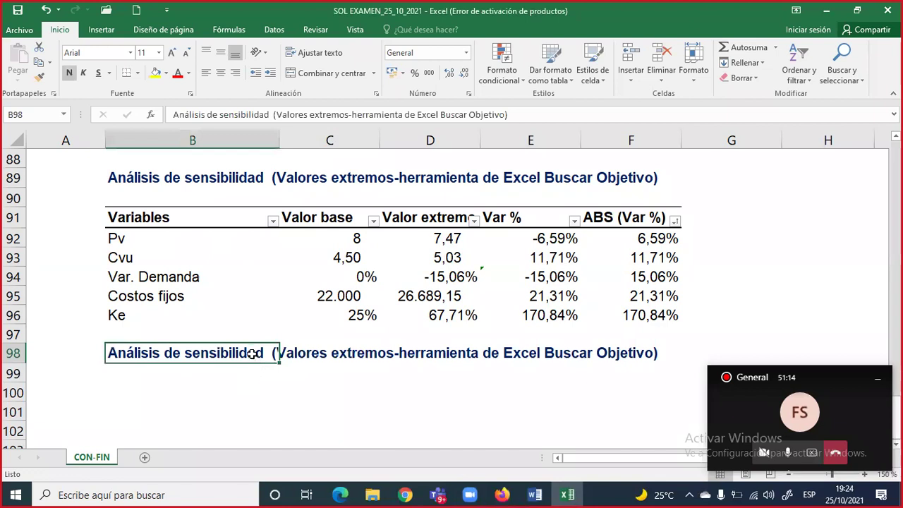
double_click(253, 353)
left_click_drag(274, 352, 388, 358)
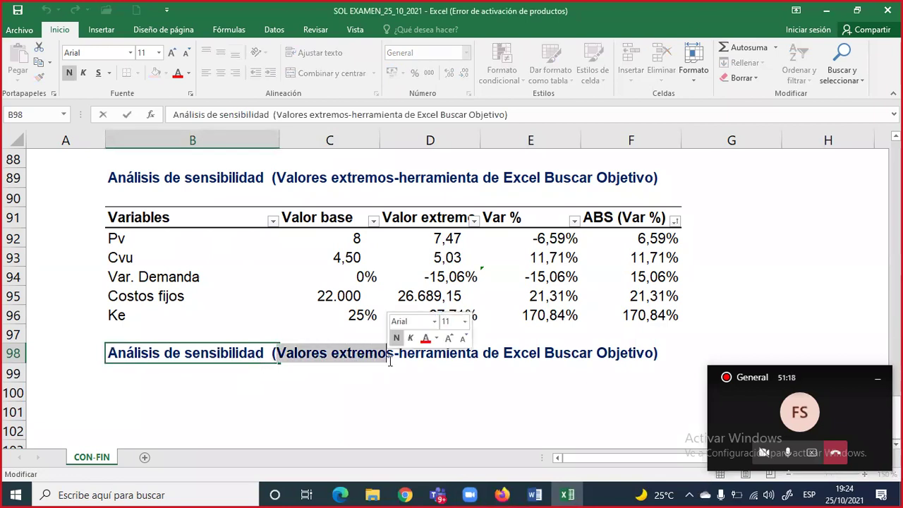
type("Elasticidae")
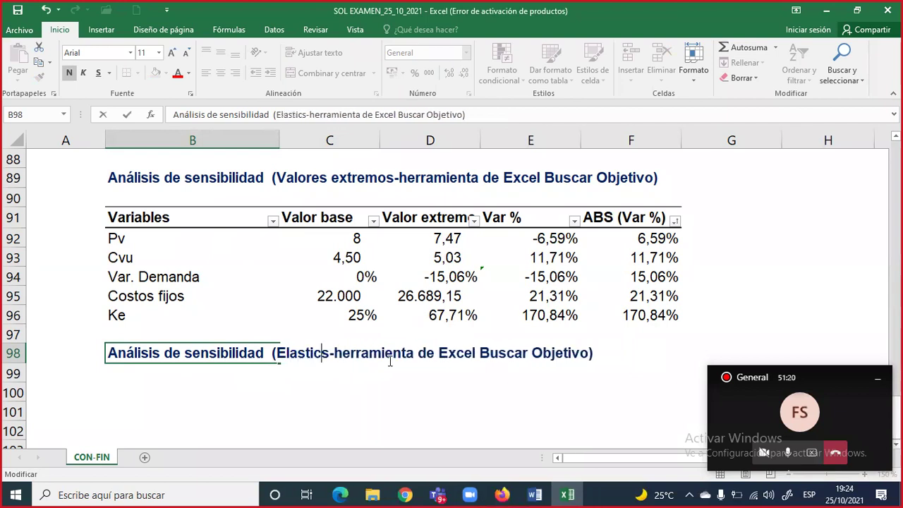
type("s")
key("BackSpace")
key("BackSpace")
key("BackSpace")
key("Right")
key("Right")
key("Left")
key("BackSpace")
key("BackSpace")
key("BackSpace")
type("idades")
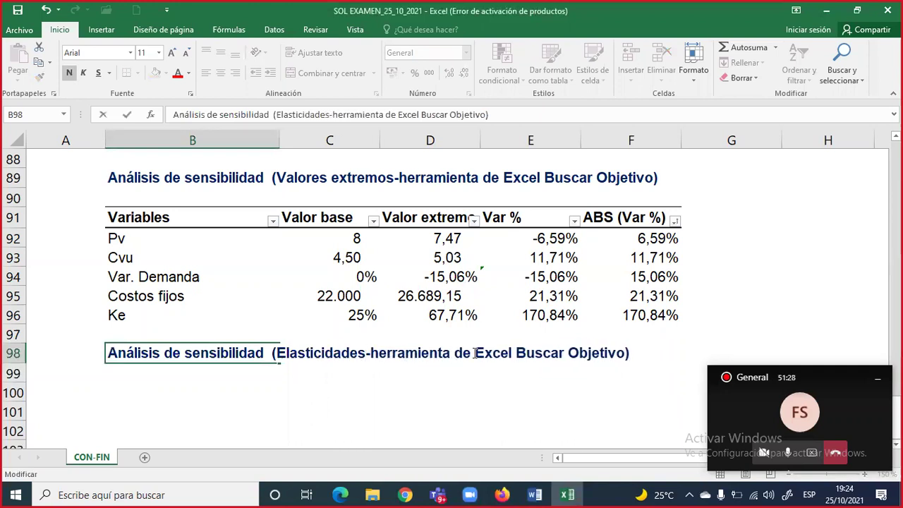
Replace "Excel Buscar Objetivo" with "tabla de datos" in the sensitivity analysis title in B98.
left_click_drag(475, 353, 622, 353)
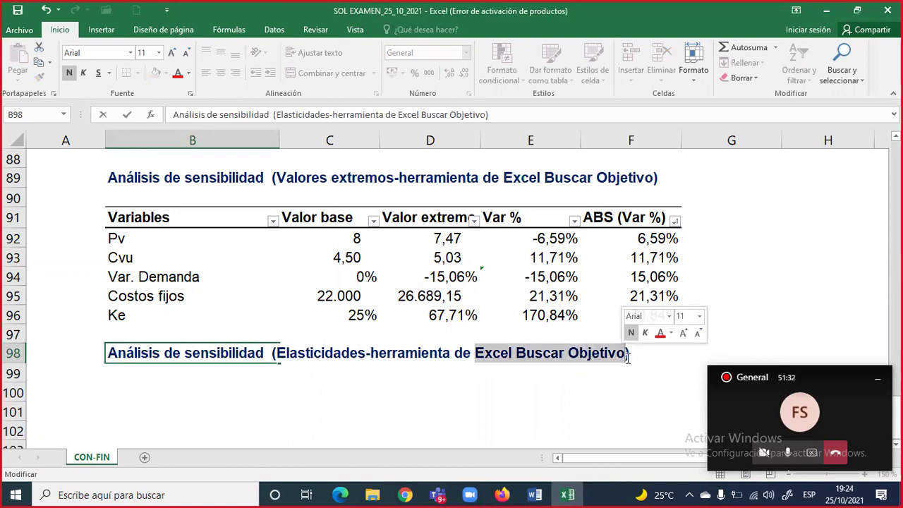
type("tan")
key("BackSpace")
type("bal")
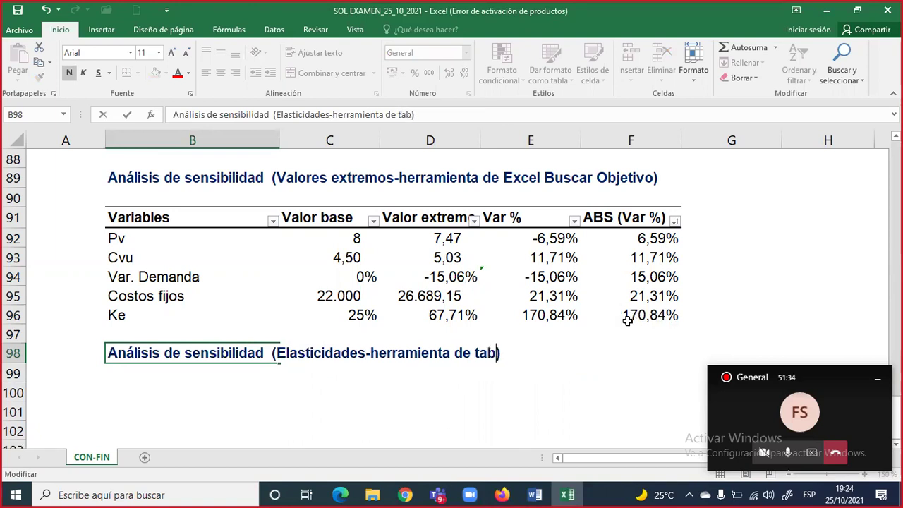
key("BackSpace")
key("BackSpace")
type("la de datos")
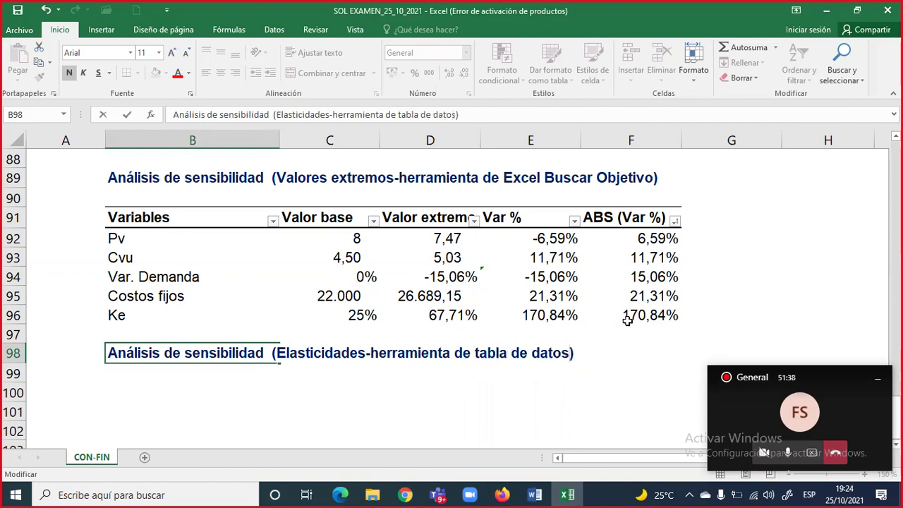
left_click(542, 404)
Fill cell B101 below the Elasticidades title with yellow.
scroll(550, 376, "down", 1)
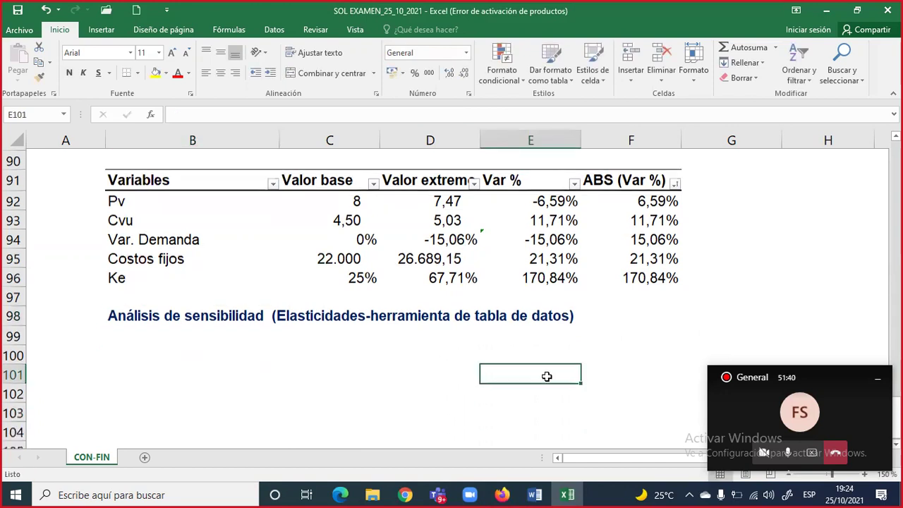
scroll(245, 368, "up", 1)
scroll(245, 368, "down", 1)
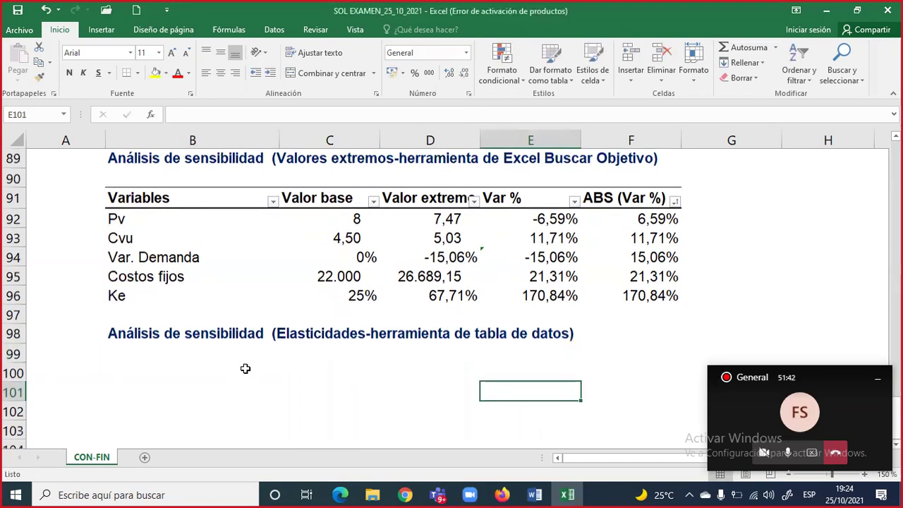
left_click(181, 350)
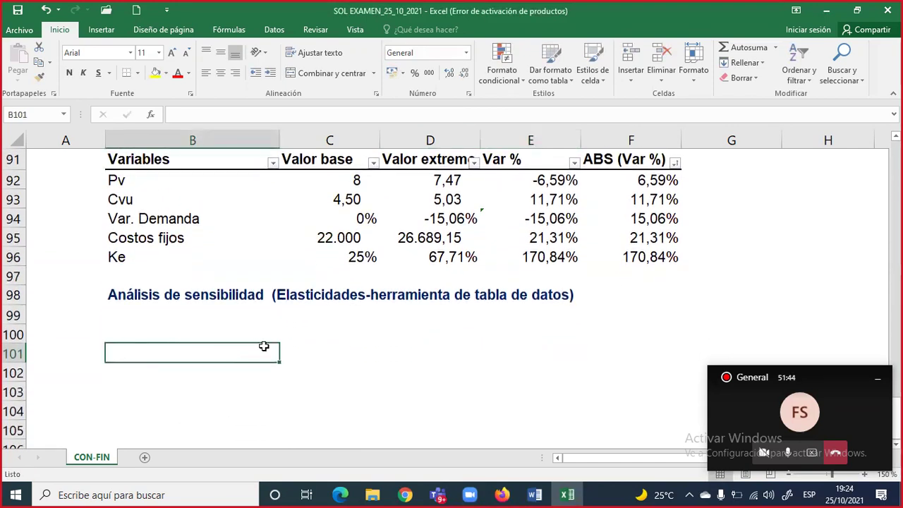
left_click(156, 75)
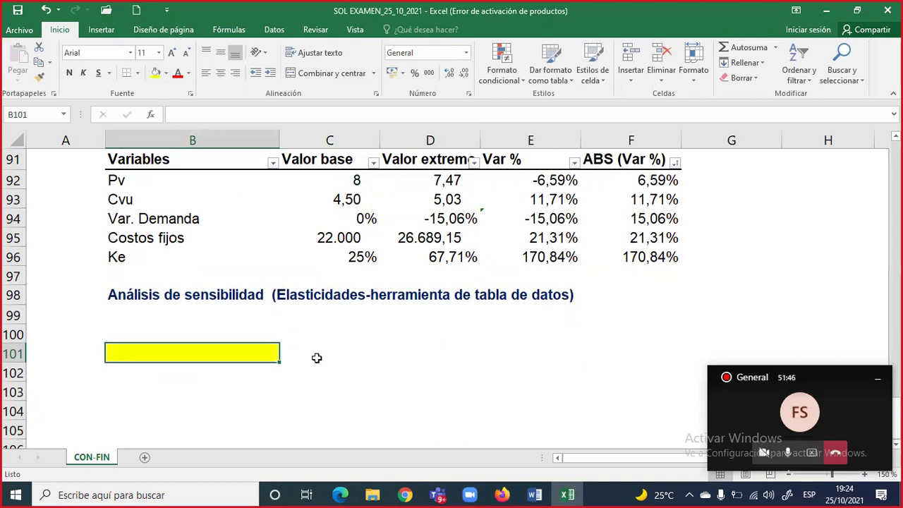
Fill cell D101 with light gray, in the same row as the yellow cell.
left_click(308, 336)
left_click_drag(308, 337, 452, 337)
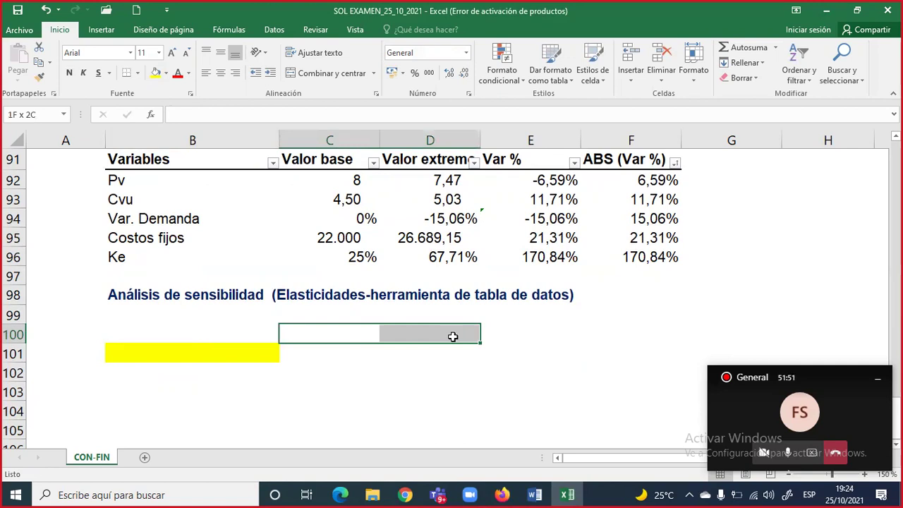
left_click(338, 354)
left_click_drag(338, 354, 401, 351)
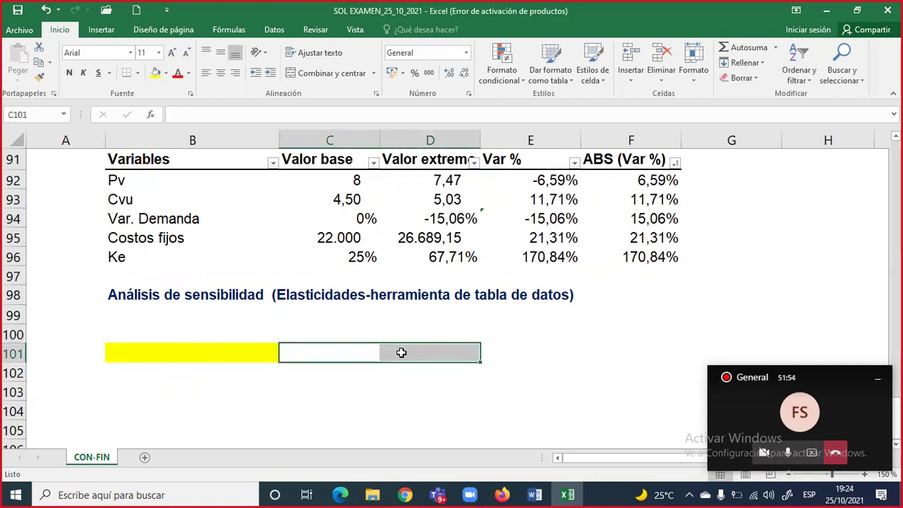
left_click(412, 353)
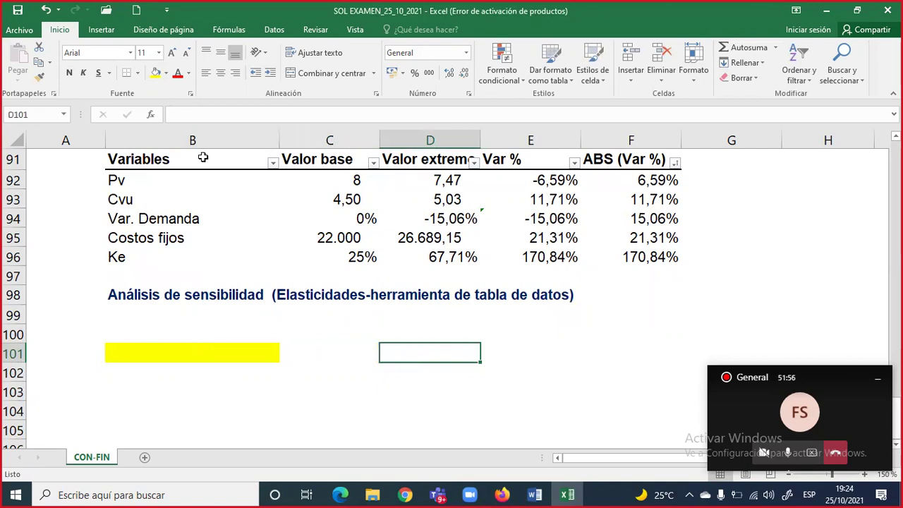
left_click(165, 74)
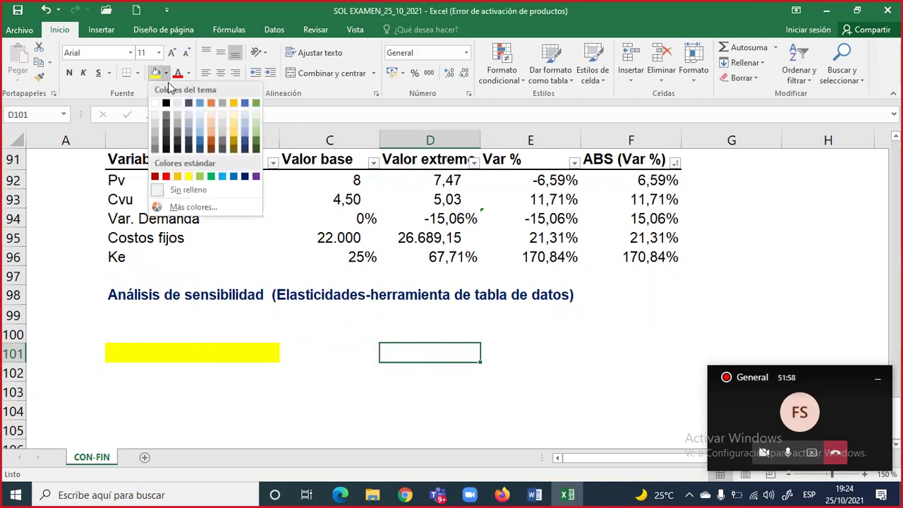
left_click(463, 387)
left_click(406, 387)
left_click(420, 353)
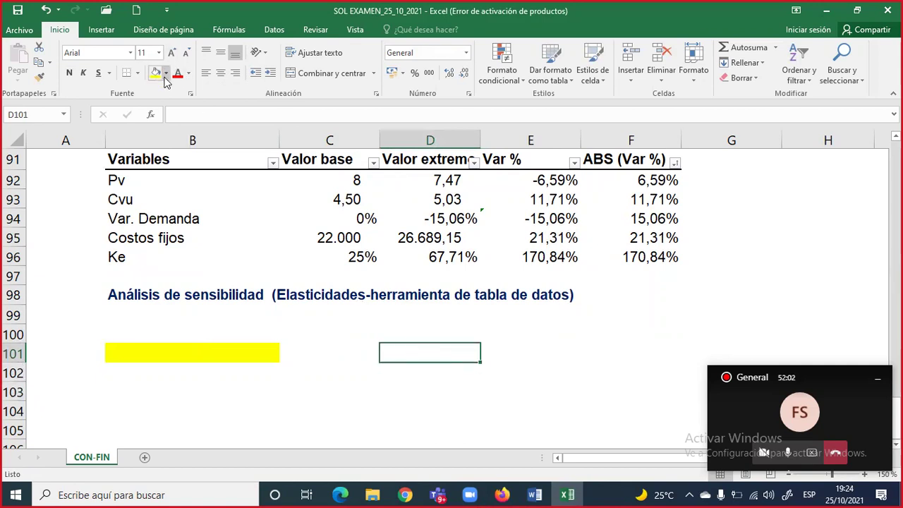
left_click(167, 74)
left_click(183, 118)
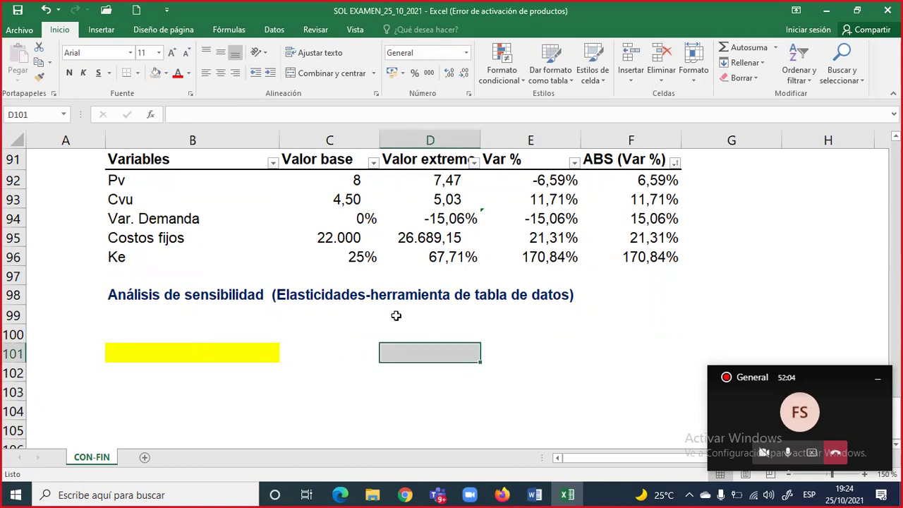
left_click(417, 367)
Copy the Var. Demanda label from B5 into C100 above the new table.
scroll(383, 346, "up", 4)
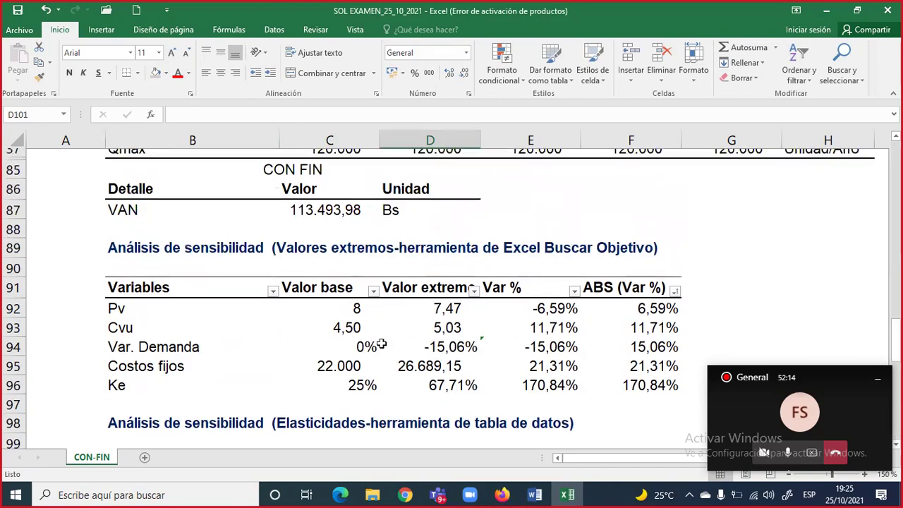
scroll(306, 306, "up", 3)
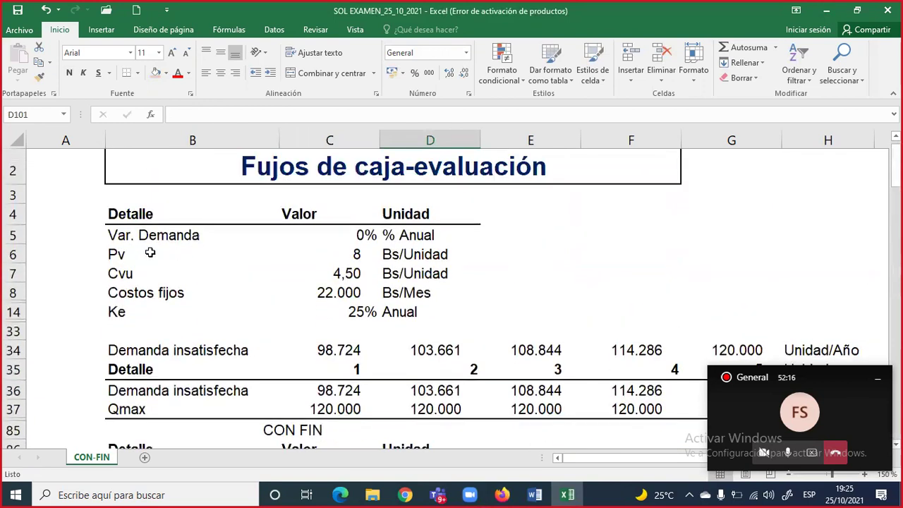
left_click(157, 239)
key("ctrl+c")
scroll(222, 278, "down", 10)
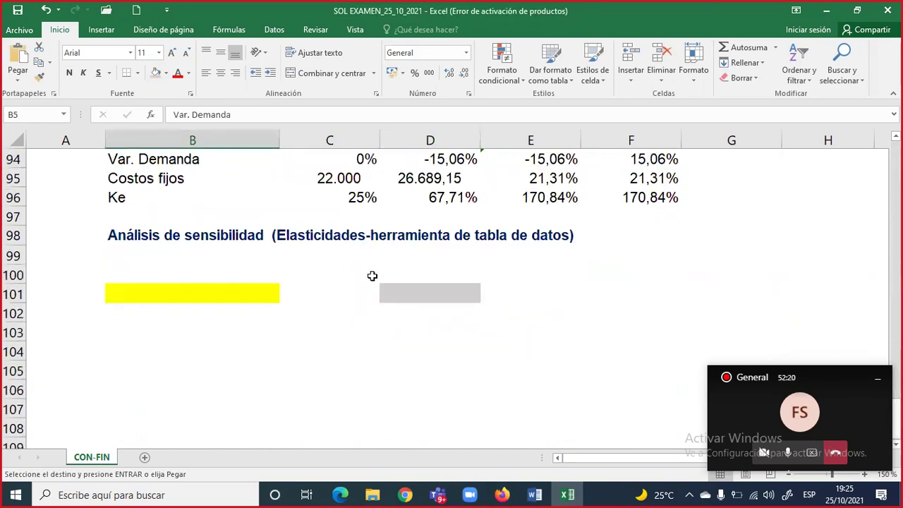
left_click(372, 273)
key("ctrl+v")
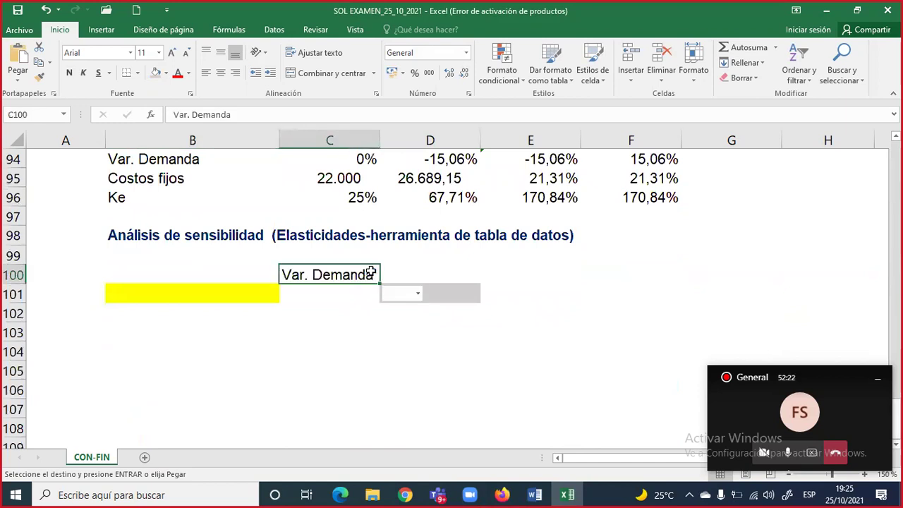
Merge and center the Var. Demanda heading across C100:E100, with a thick bottom border and bold text.
left_click_drag(365, 274, 506, 273)
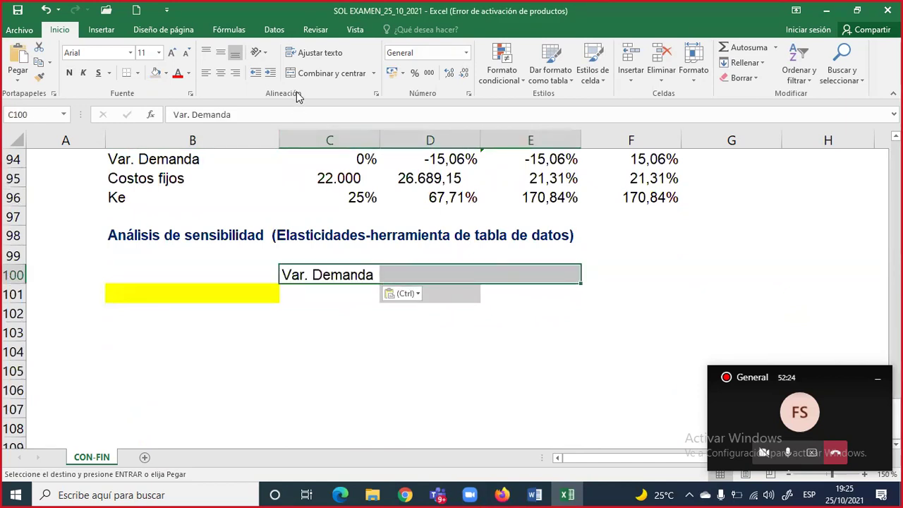
left_click(323, 74)
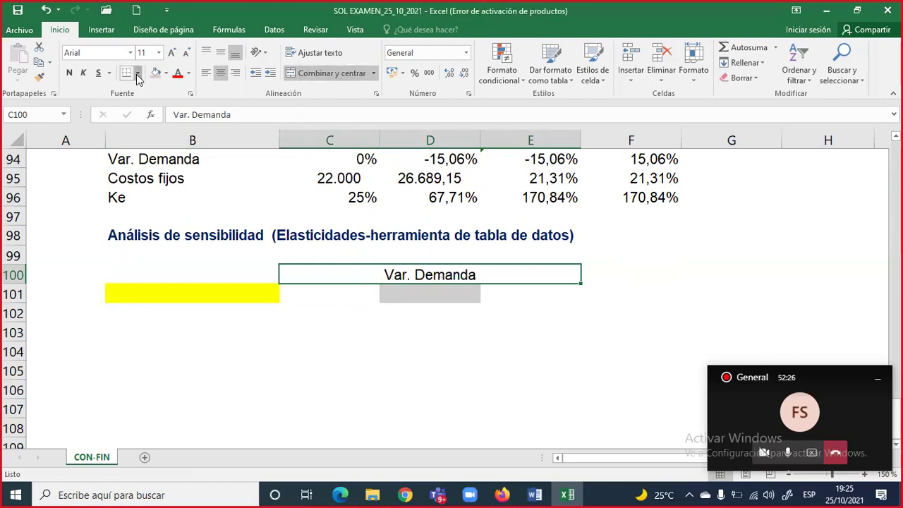
left_click(138, 73)
left_click(213, 254)
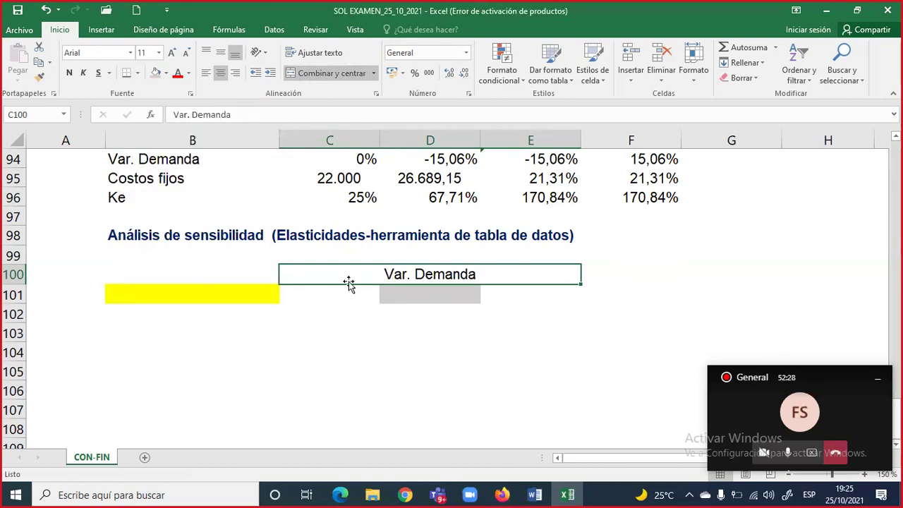
left_click(69, 73)
left_click(348, 336)
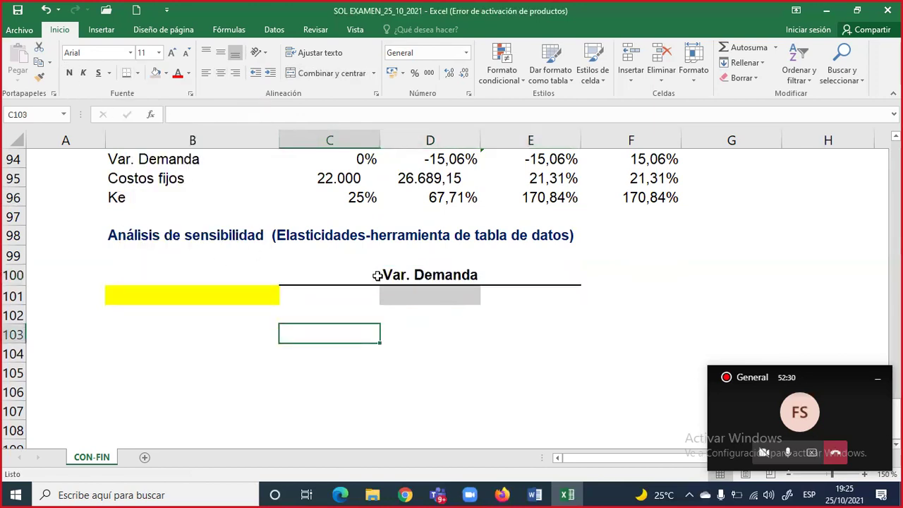
Try to border A102:A104 with a bottom line and a hand-drawn line along the right edge.
left_click_drag(92, 310, 91, 381)
mouse_move(93, 341)
left_mouse_down()
mouse_move(96, 318)
mouse_move(94, 346)
left_mouse_up()
left_click(127, 74)
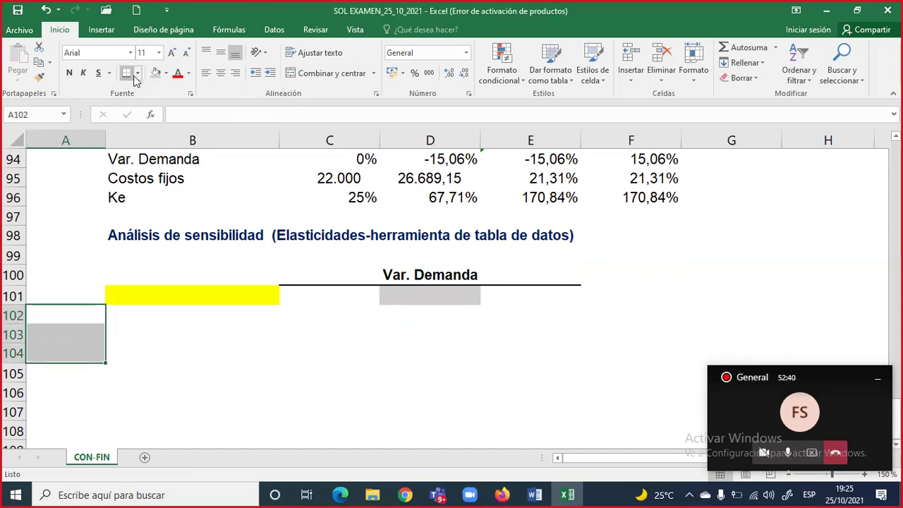
left_click(136, 75)
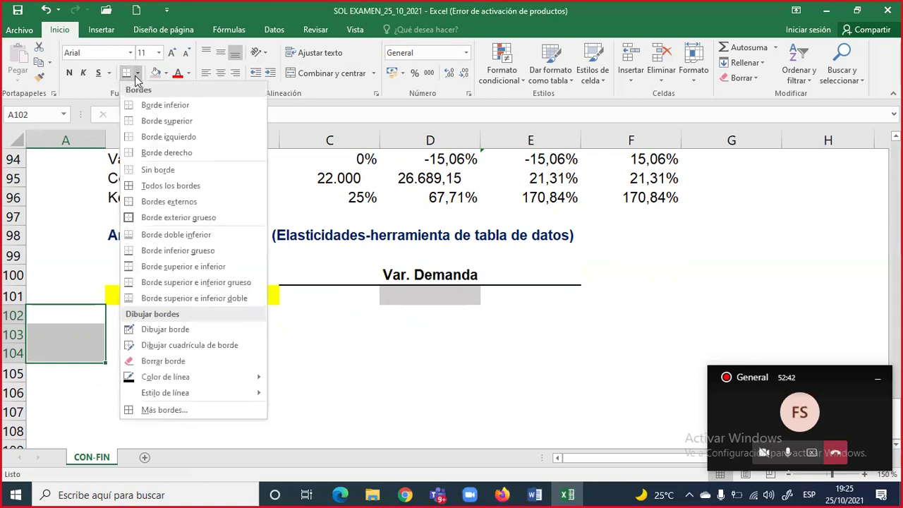
left_click(193, 332)
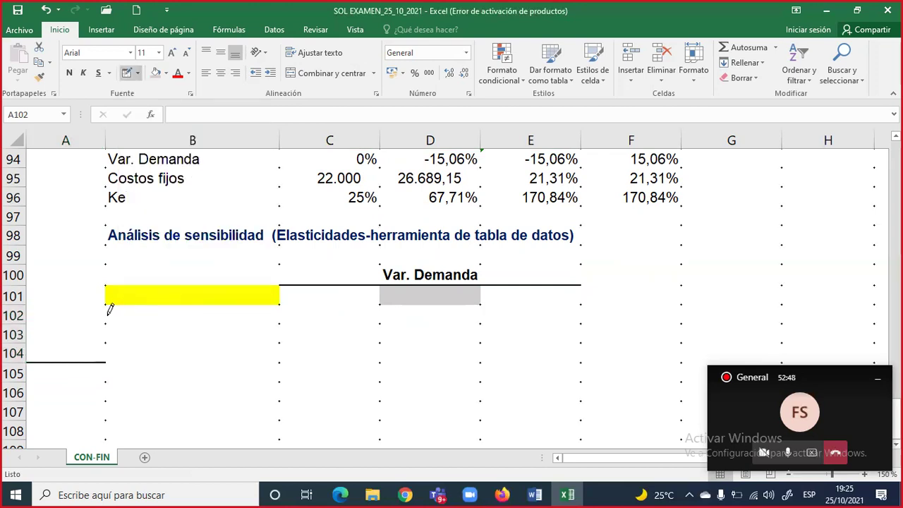
left_click_drag(107, 298, 110, 344)
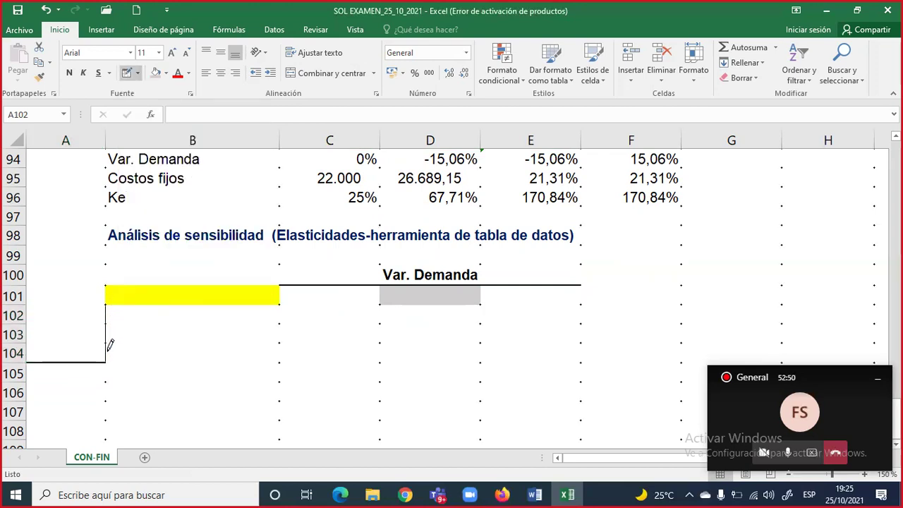
left_click(139, 75)
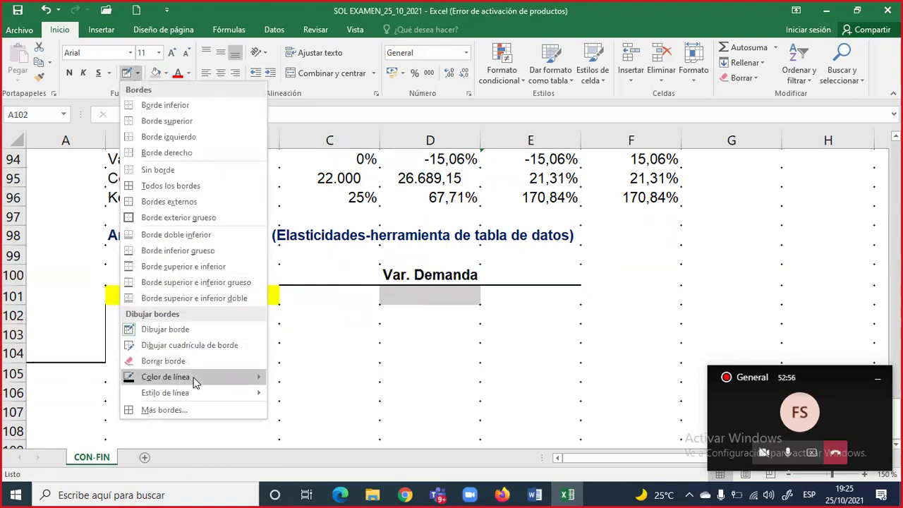
mouse_move(196, 382)
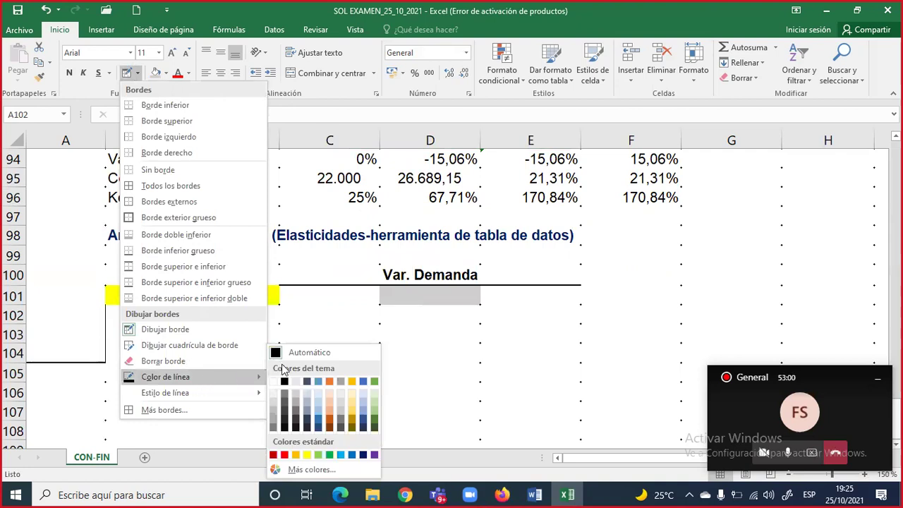
left_click(95, 387)
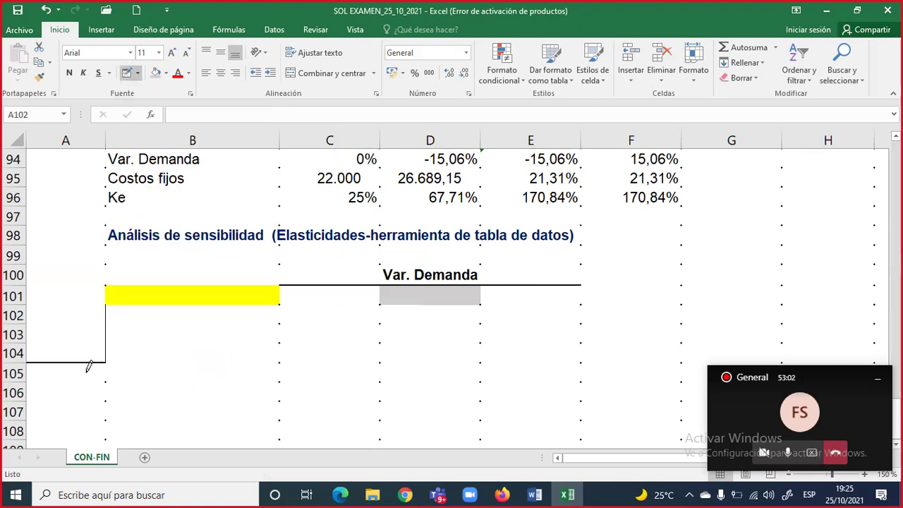
key("Escape")
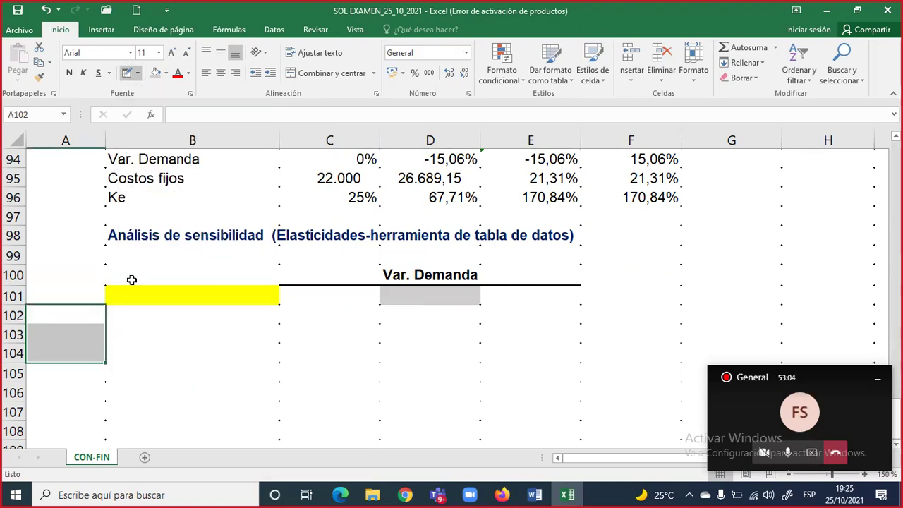
Remove the borders from cells A103:A105.
left_click(130, 334)
left_click_drag(71, 333, 74, 374)
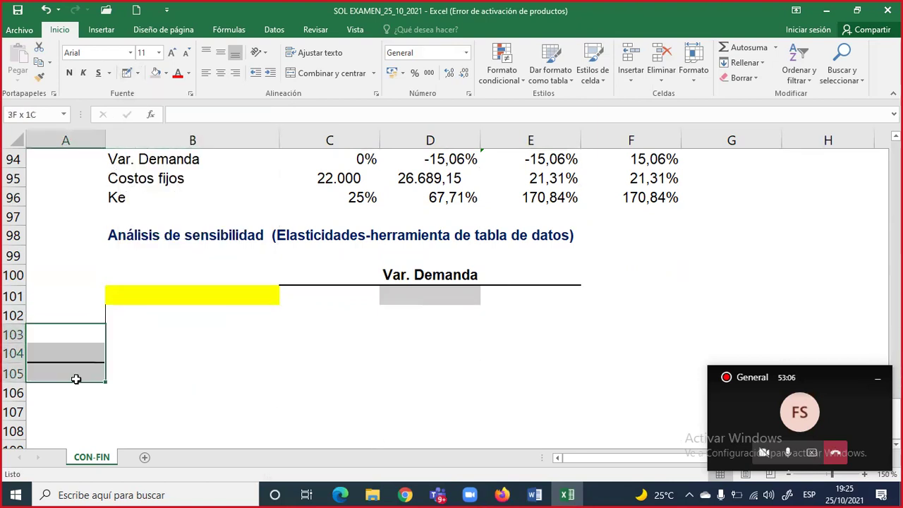
left_click(138, 73)
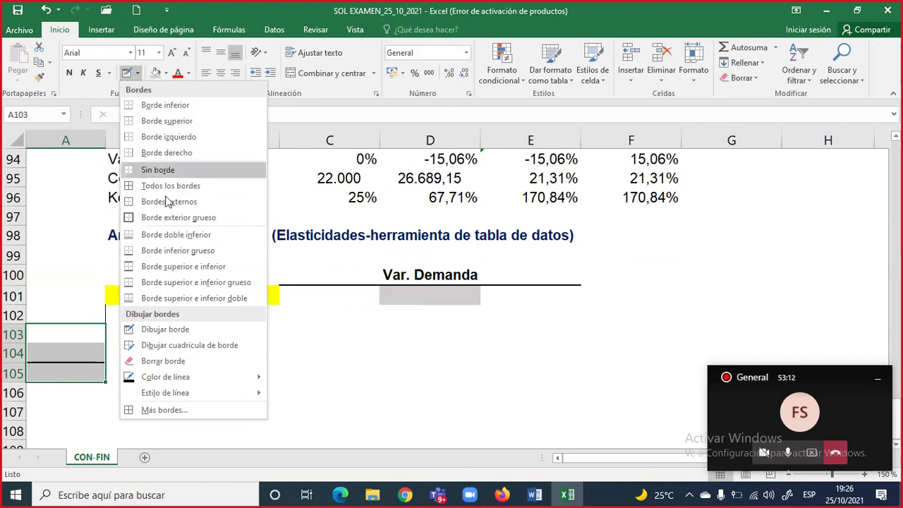
left_click(163, 170)
left_click(247, 346)
Apply a right border to cells A102:A104 beside the new table and reselect the range.
left_click(97, 316)
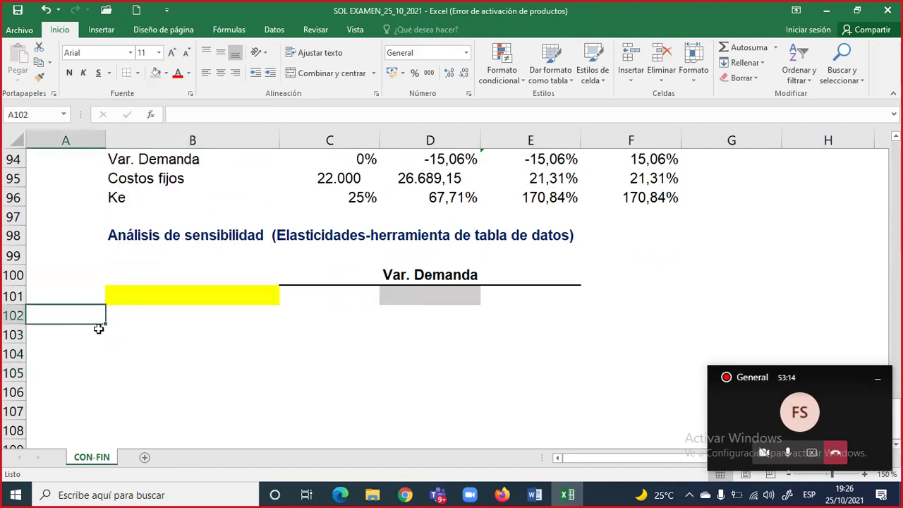
left_click_drag(98, 329, 95, 346)
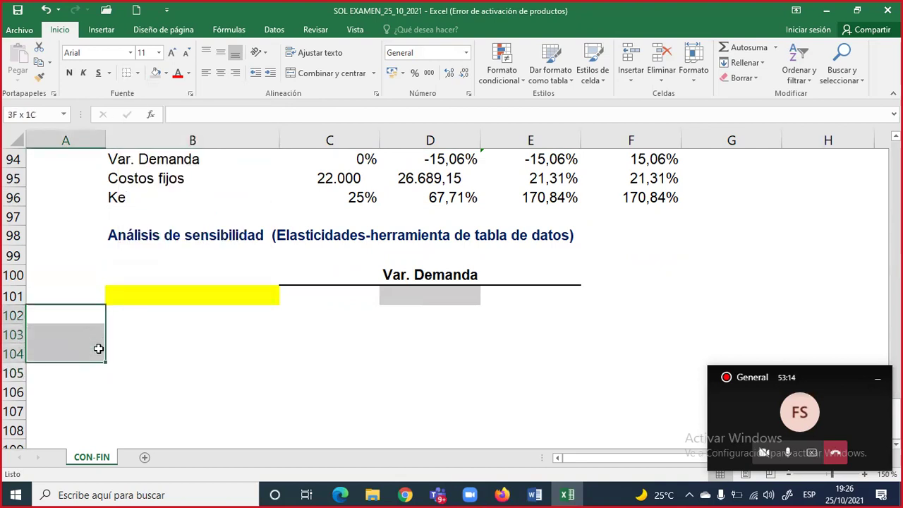
left_click(139, 74)
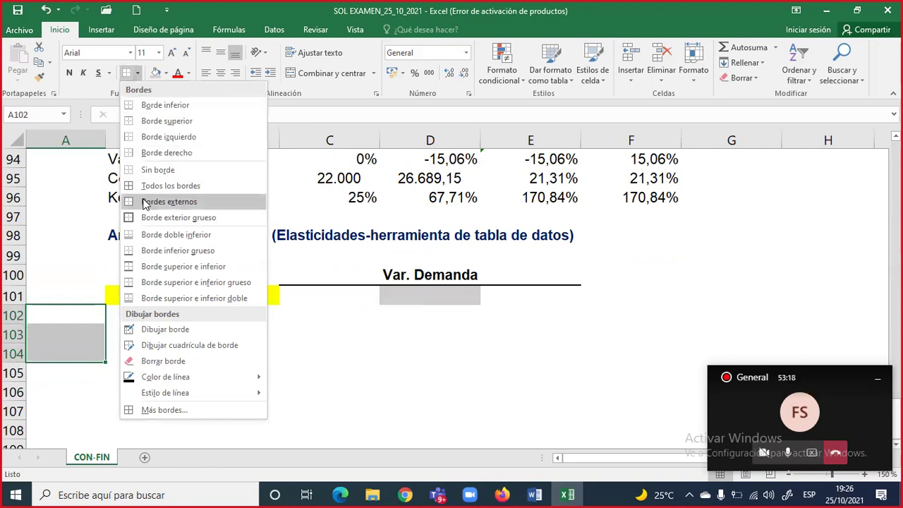
left_click(150, 159)
left_click(165, 295)
left_click_drag(94, 317, 95, 353)
scroll(193, 214, "up", 1)
scroll(212, 212, "down", 1)
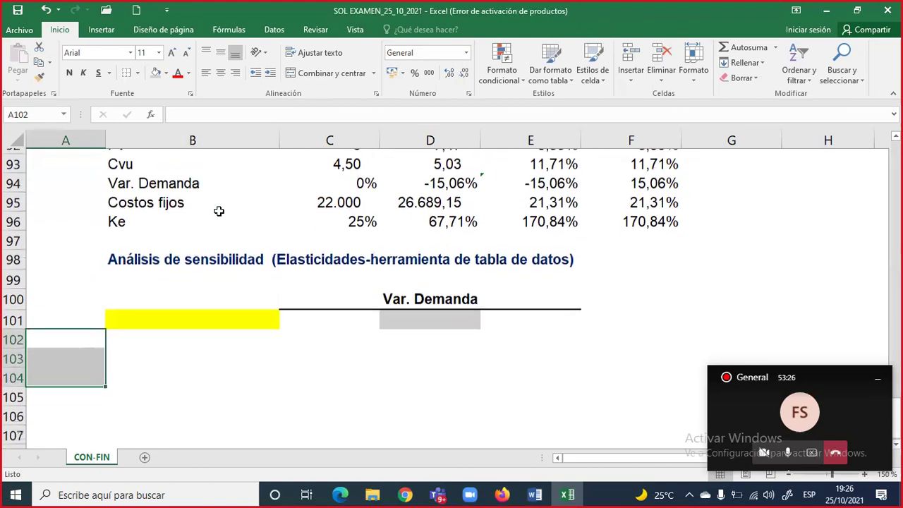
Merge and center cells A102:A104 and rotate their text upward.
left_click(303, 75)
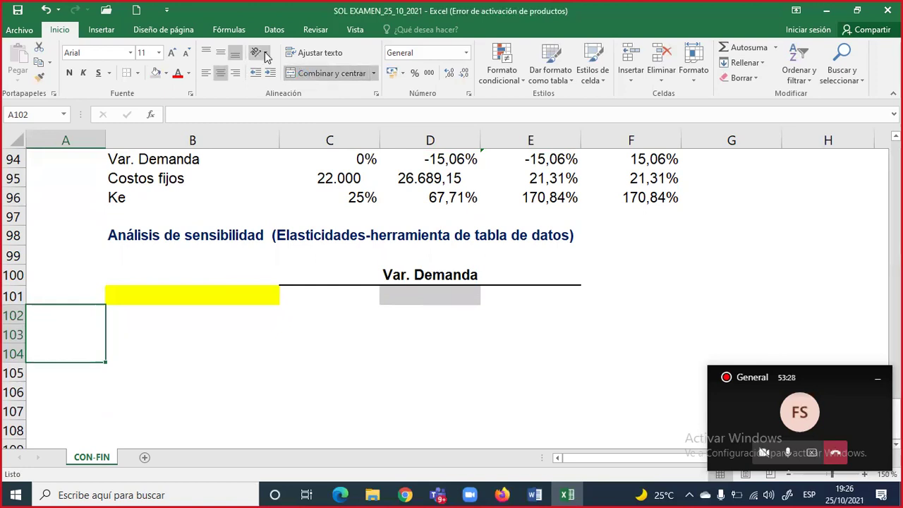
left_click(263, 53)
left_click(267, 116)
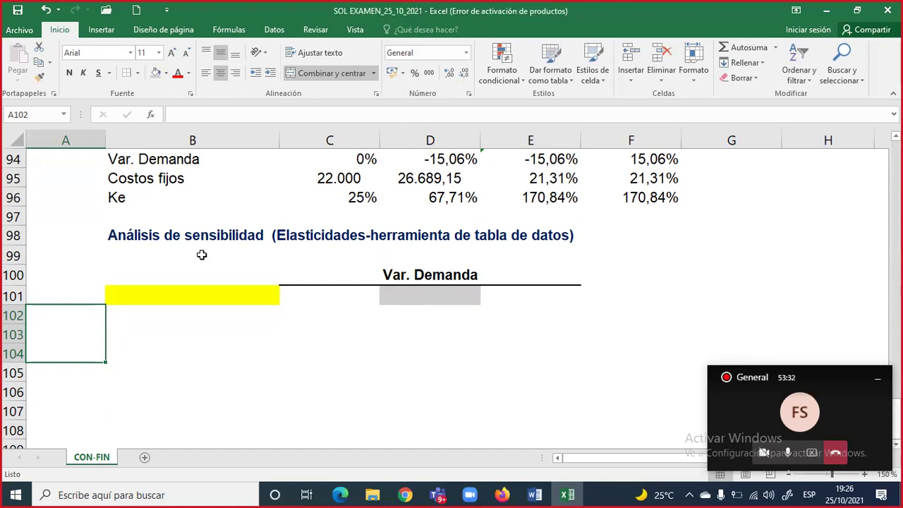
Enter the label "Precio de venta" in the merged cell A102 and wrap its text.
type("Previo d")
key("BackSpace")
key("BackSpace")
key("BackSpace")
key("BackSpace")
key("BackSpace")
type("cio de v")
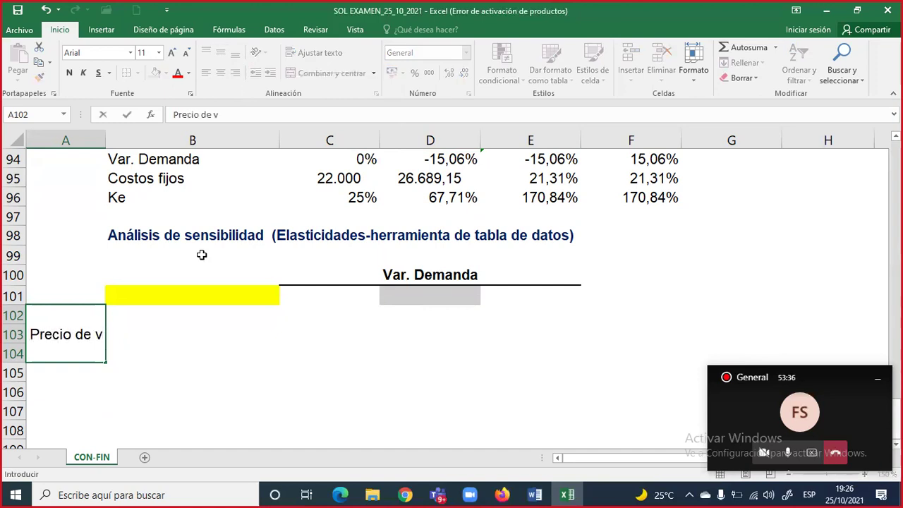
type("enta")
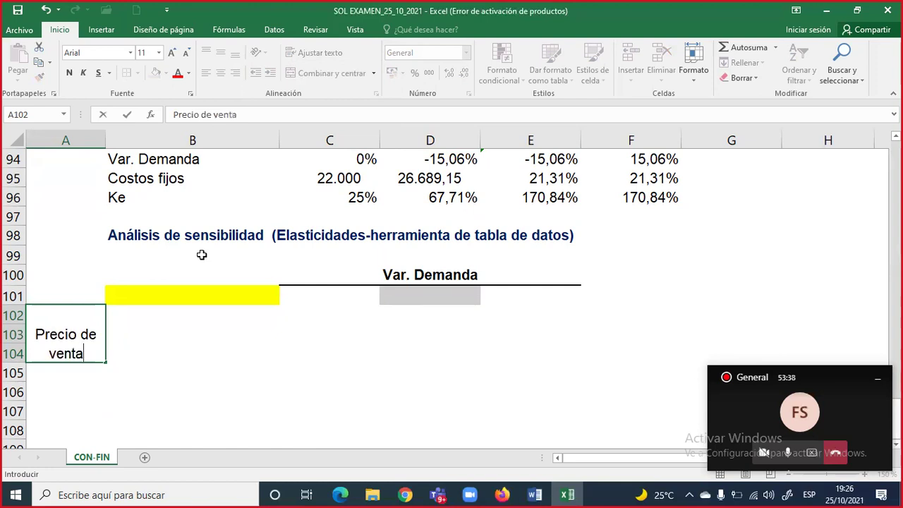
key("Return")
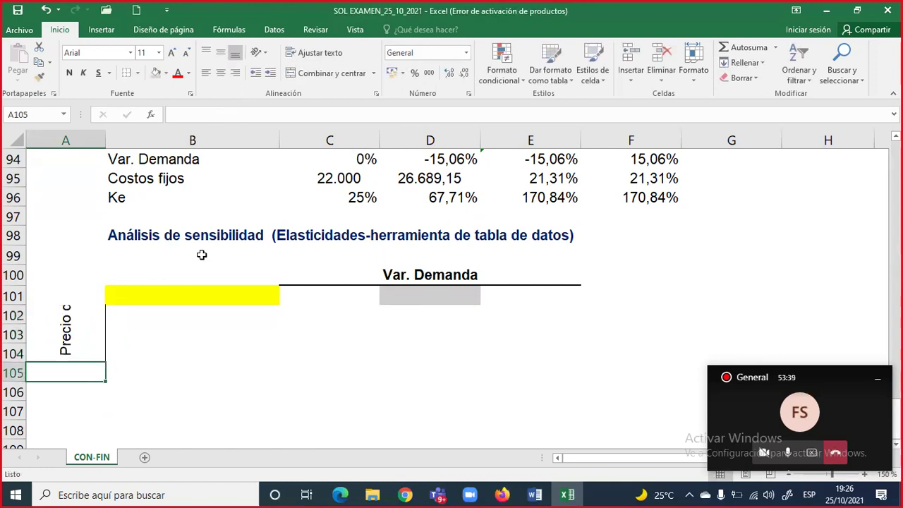
left_click(73, 324)
left_click(303, 54)
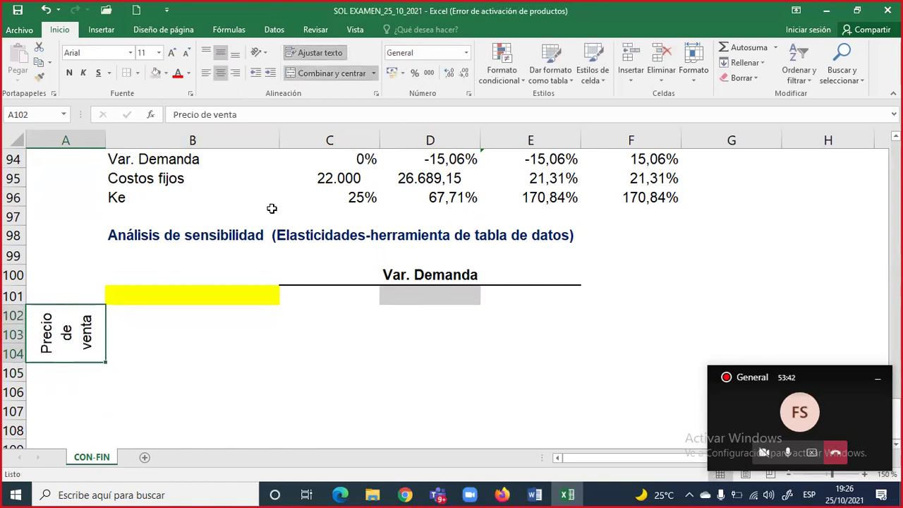
Fill cell B103 with the same gray shading as D101.
left_click(206, 319)
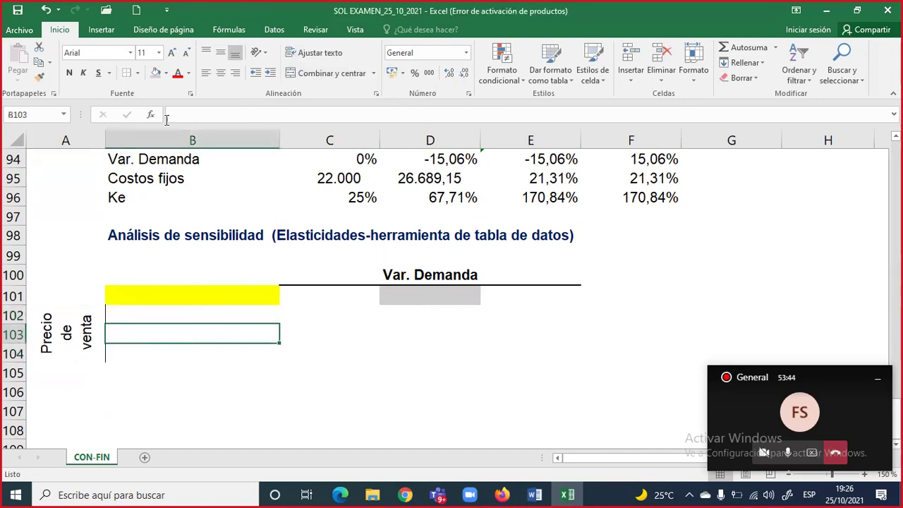
left_click(156, 75)
left_click(352, 340)
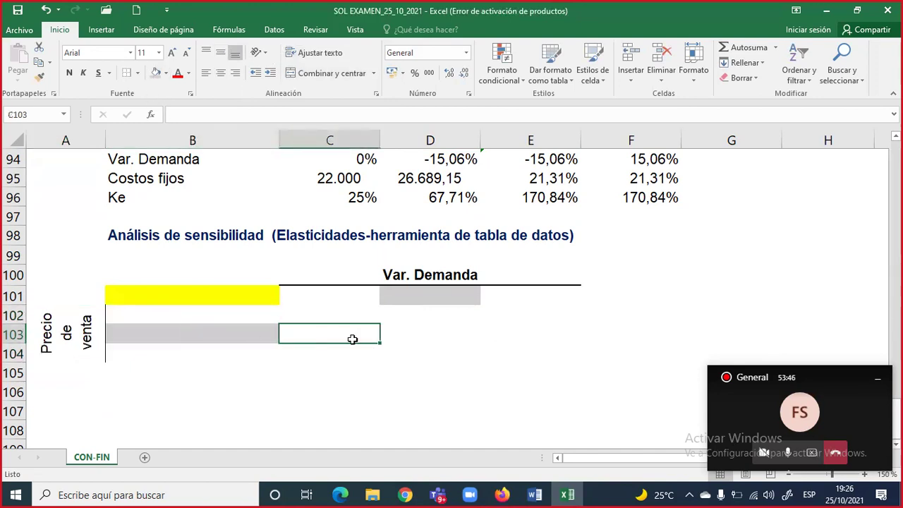
Enter the demand variations 0% in D101, 5% in E101 and -5% in C101.
left_click(443, 318)
left_click_drag(163, 295, 448, 299)
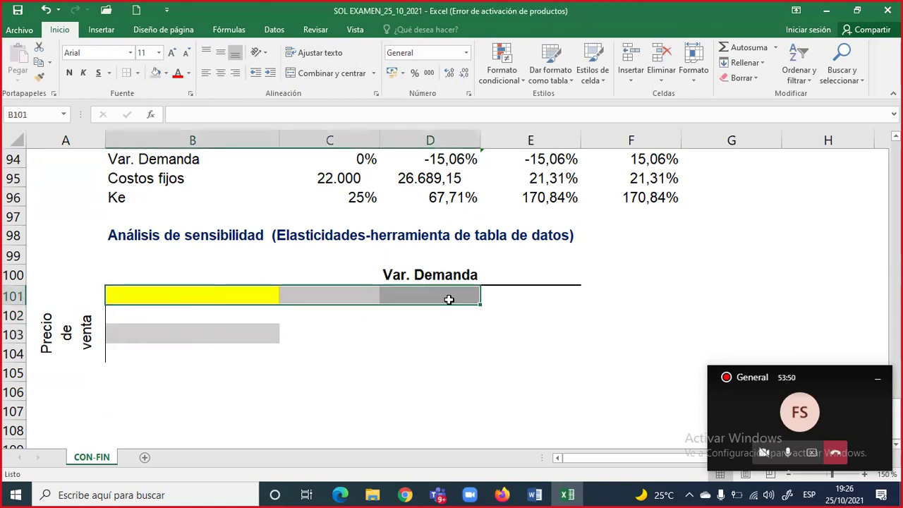
left_click(449, 296)
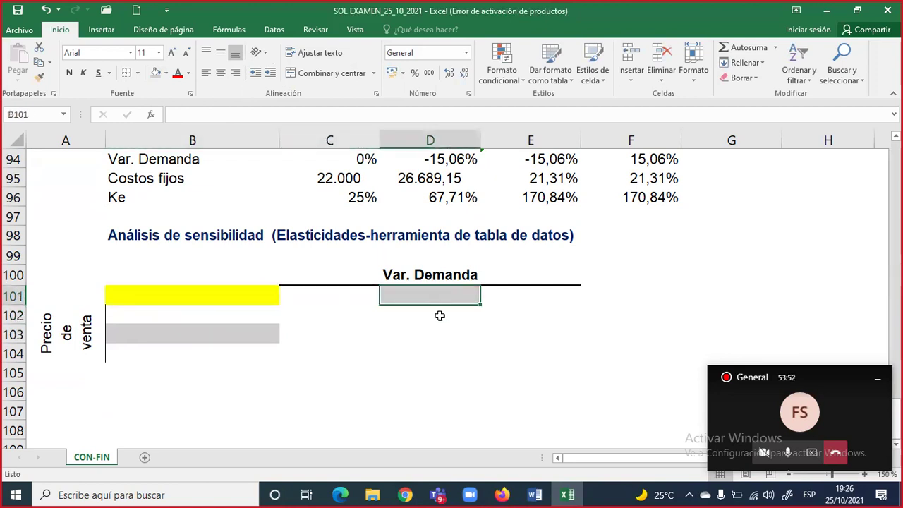
type("0%")
key("Tab")
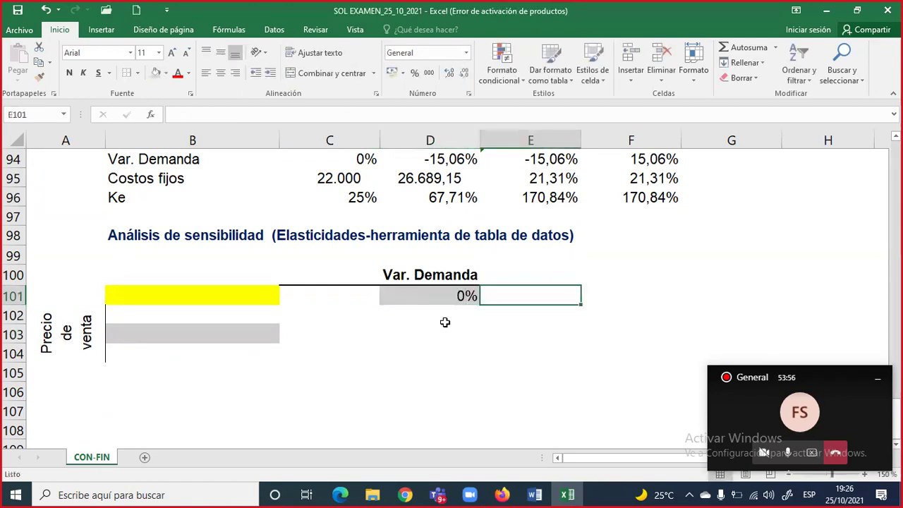
type("5%")
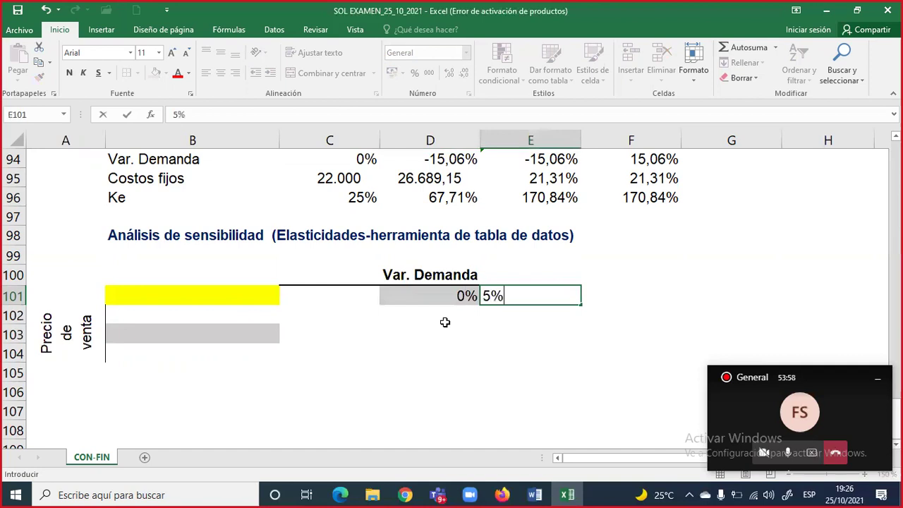
key("Left")
key("Left")
type("-")
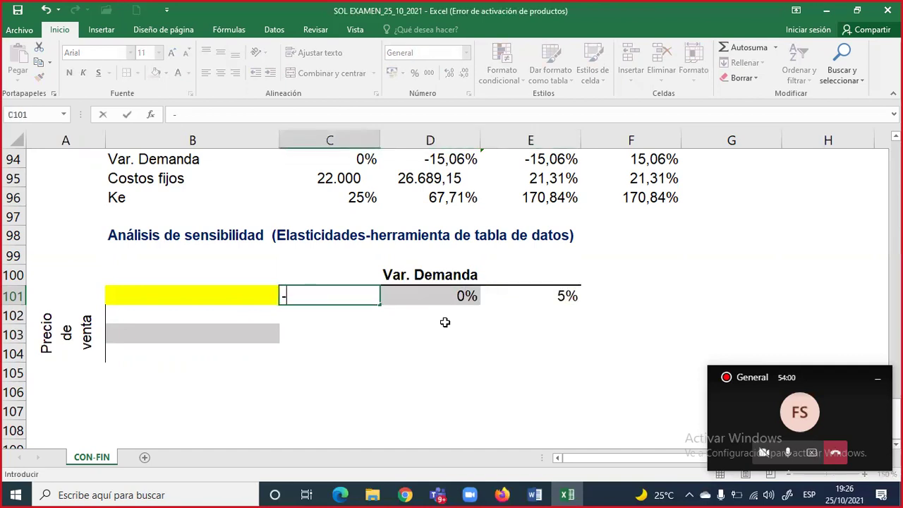
type("5%")
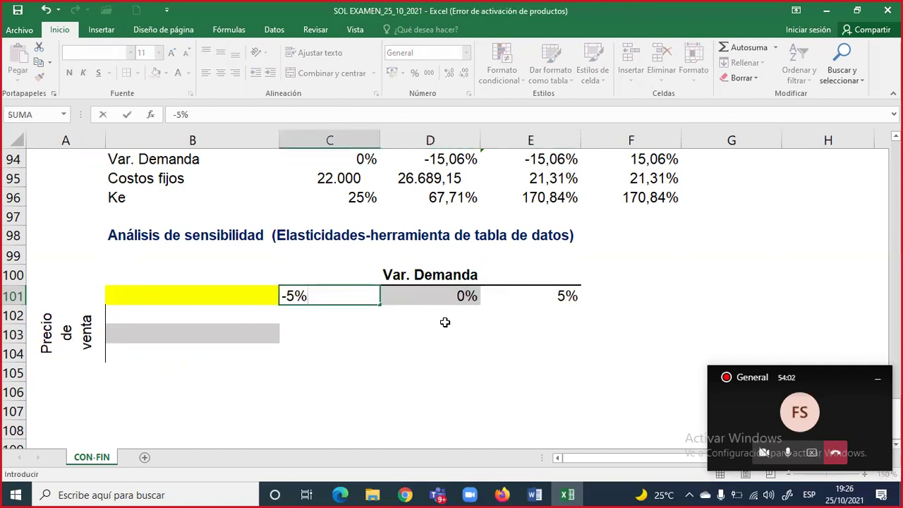
key("Return")
Check the base Pv in the input data and enter 8 in the shaded cell B103.
key("Up")
key("Right")
key("Right")
key("Right")
key("Left")
key("Left")
key("Left")
key("Left")
key("Down")
key("Down")
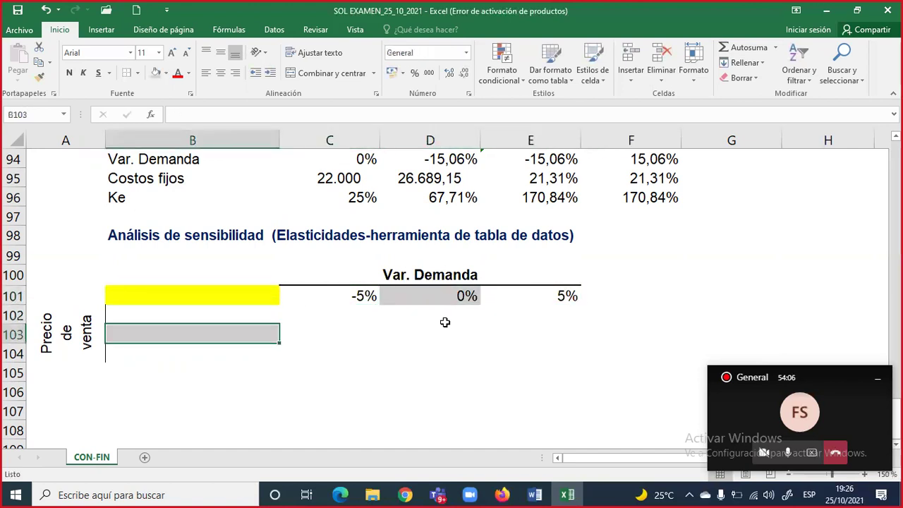
scroll(445, 322, "up", 7)
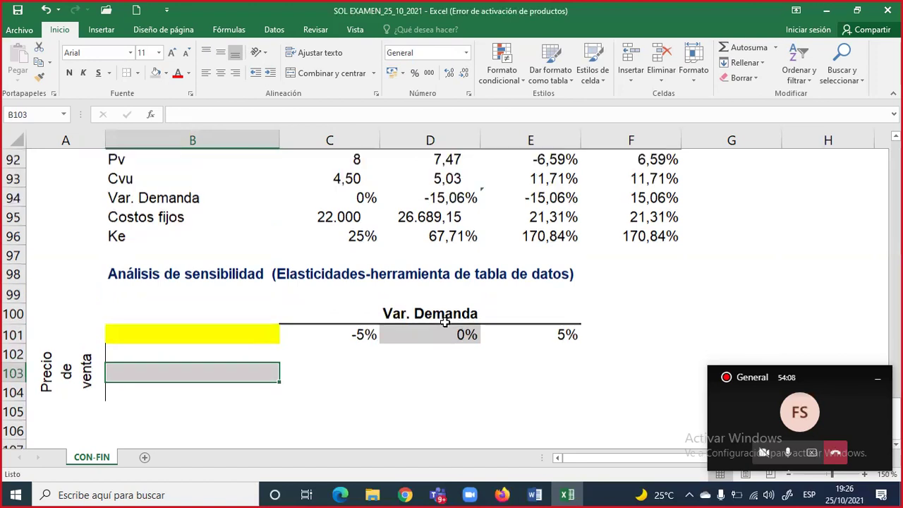
scroll(446, 323, "up", 2)
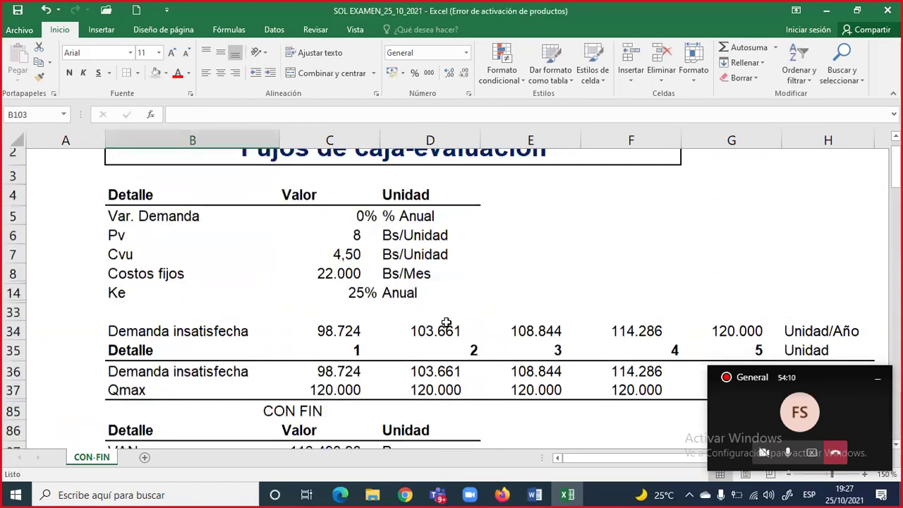
scroll(446, 323, "down", 5)
scroll(445, 322, "down", 4)
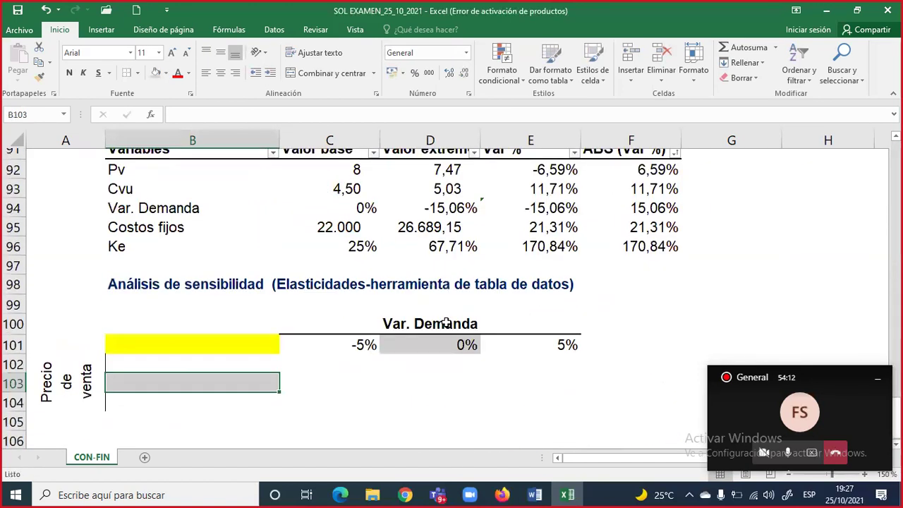
type("8")
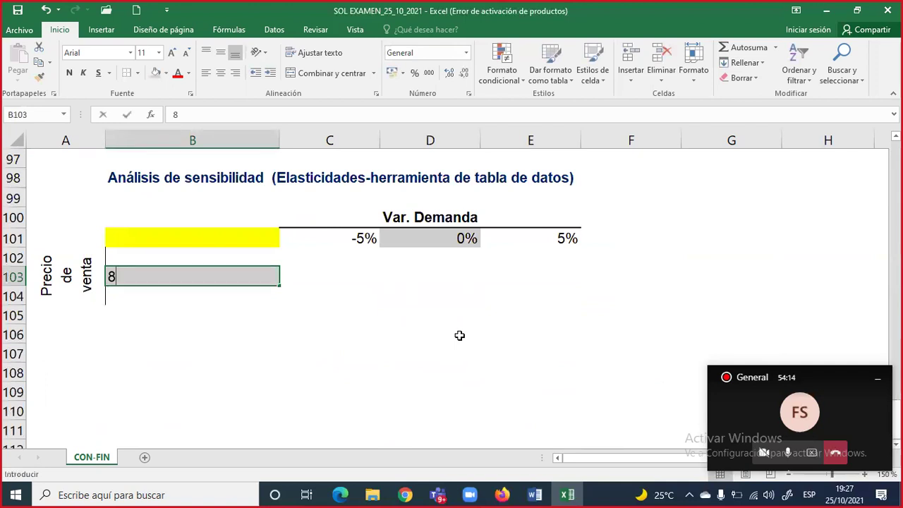
Calculate the reduced selling price in B102 with the formula =B103*(1-5%).
key("Up")
type("=")
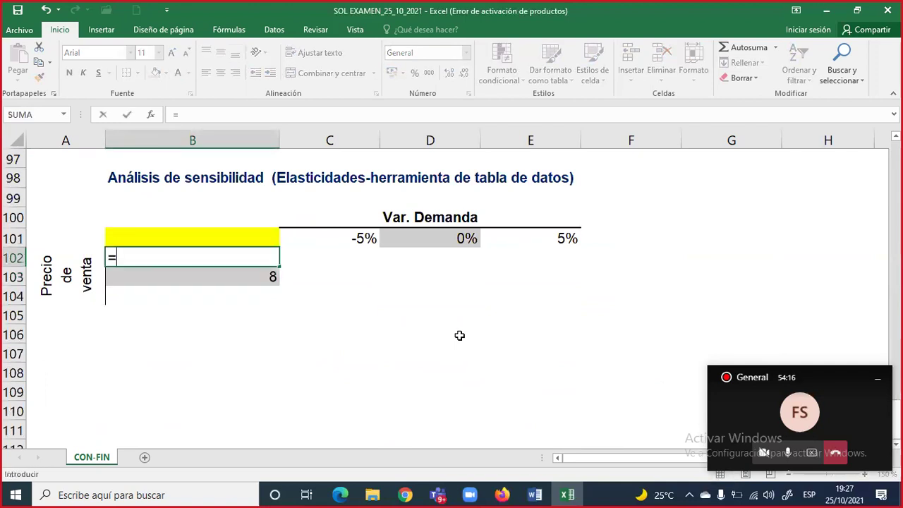
key("Down")
type("*")
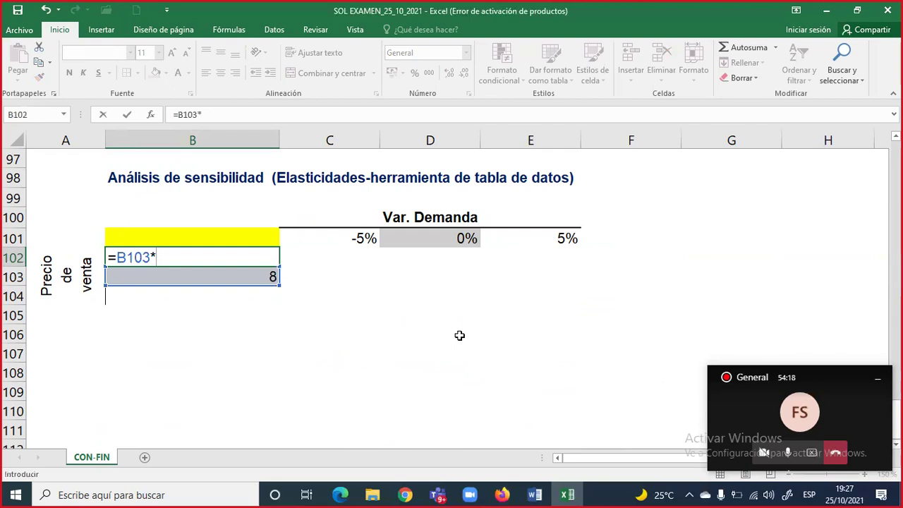
type("(1-5%")
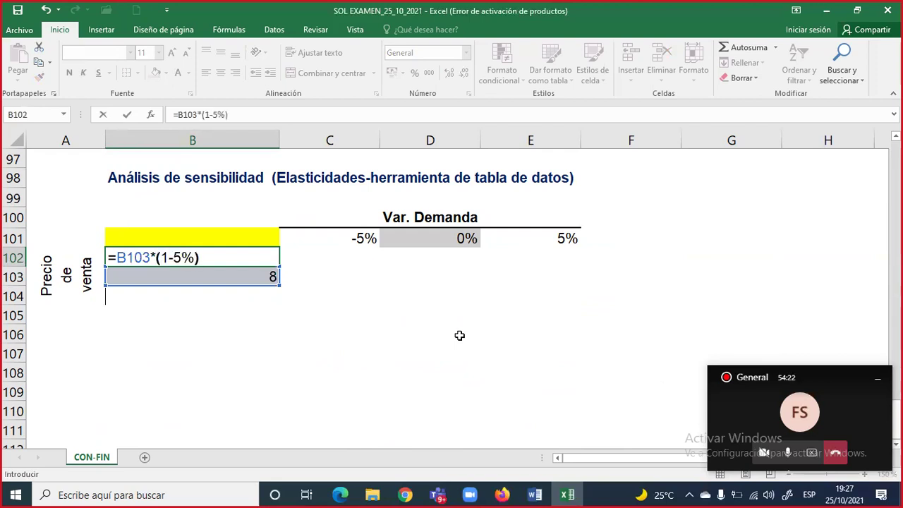
key("Return")
Calculate the increased selling price in B104 with the formula =B103*(1+5%).
key("Return")
type("=")
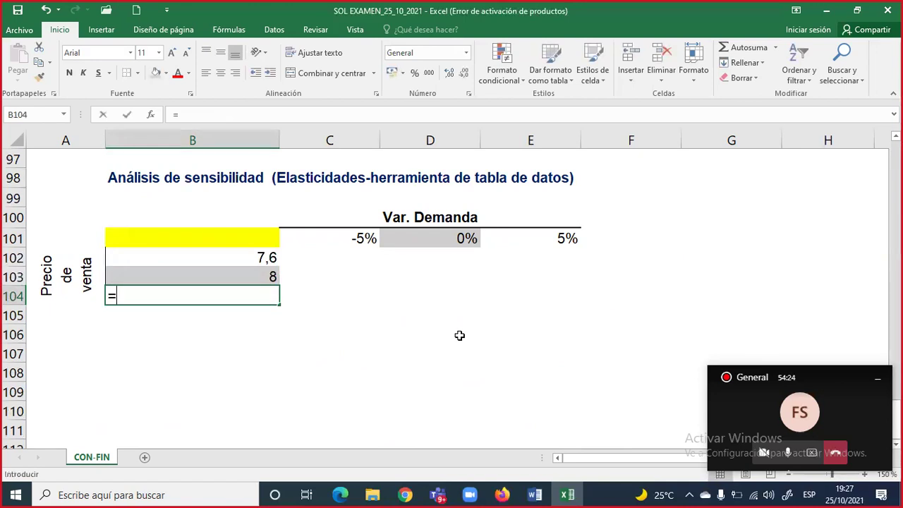
key("Up")
type("*(1+5%)")
key("Return")
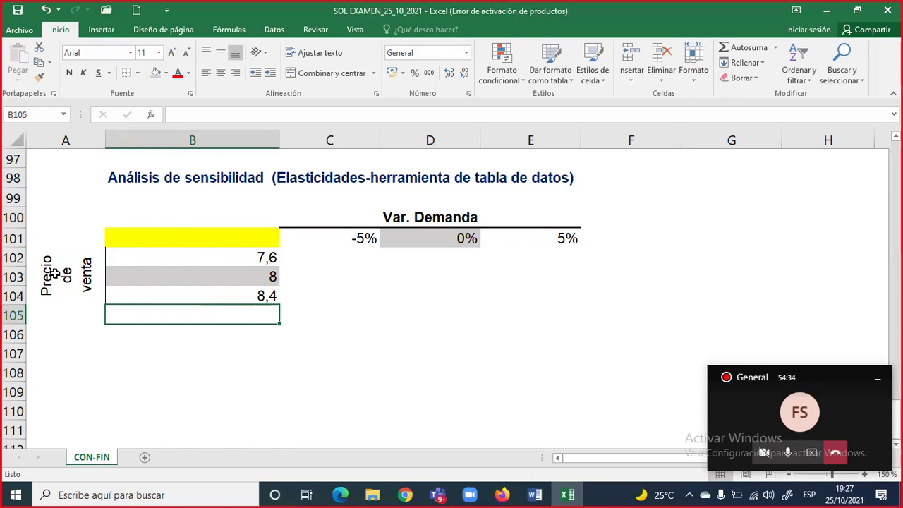
Make the vertical "Precio de venta" label bold.
left_click(84, 263)
left_click(68, 73)
left_click(209, 240)
left_click_drag(263, 239, 557, 297)
left_click(423, 334)
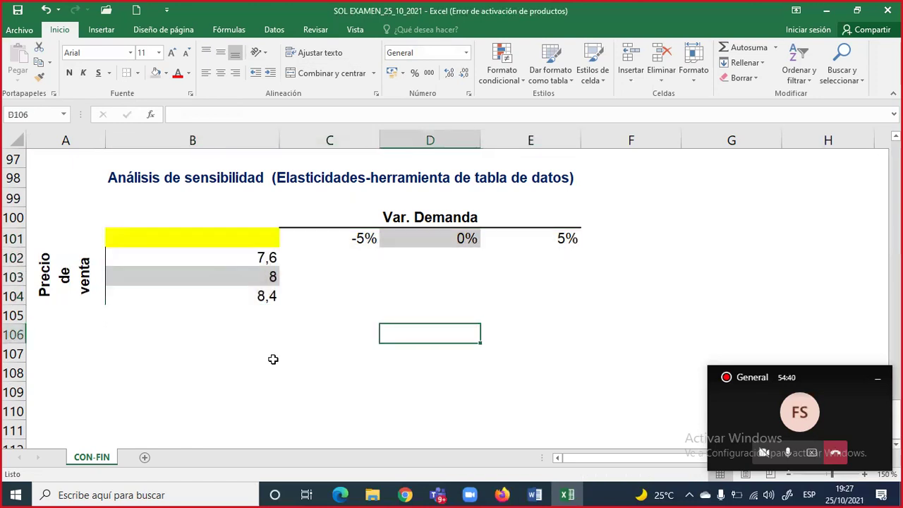
left_click(138, 73)
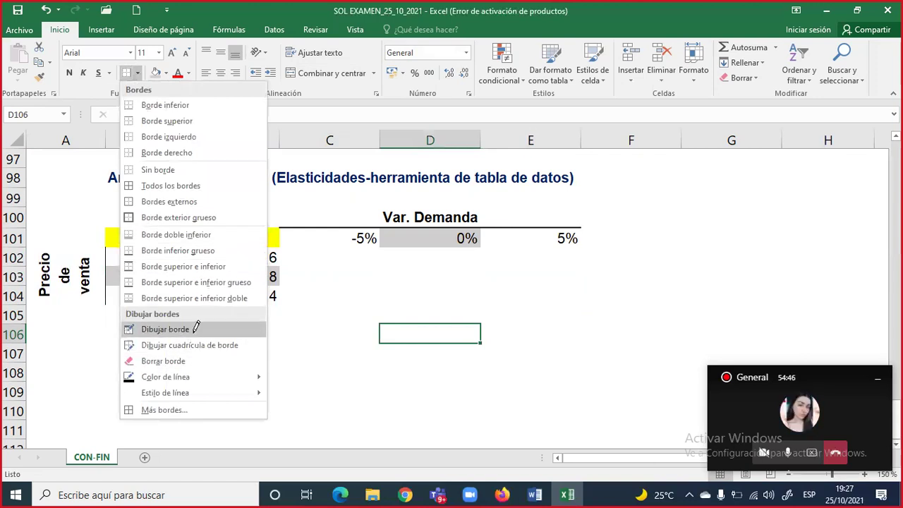
left_click(193, 330)
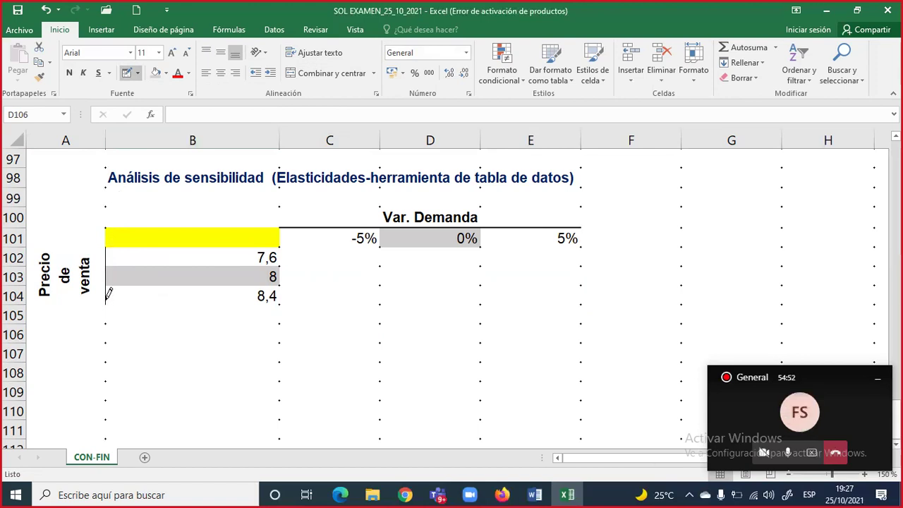
left_click(139, 74)
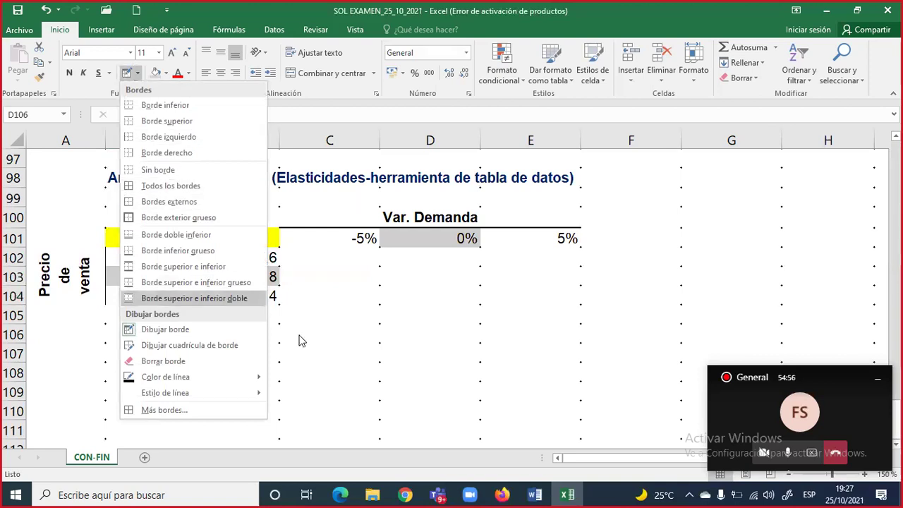
left_click(165, 329)
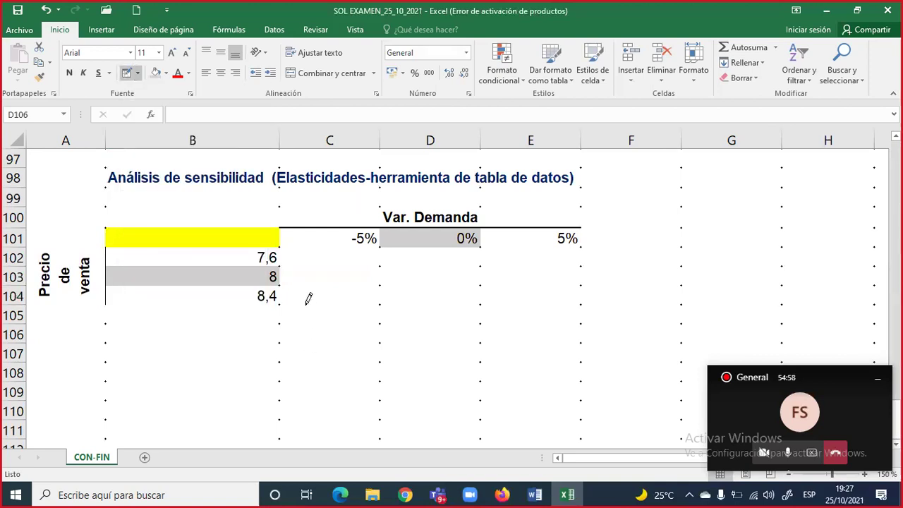
key("Escape")
Examine the price formulas in B102 and B104 and the shaded base values in B103 and D101.
left_click(258, 256)
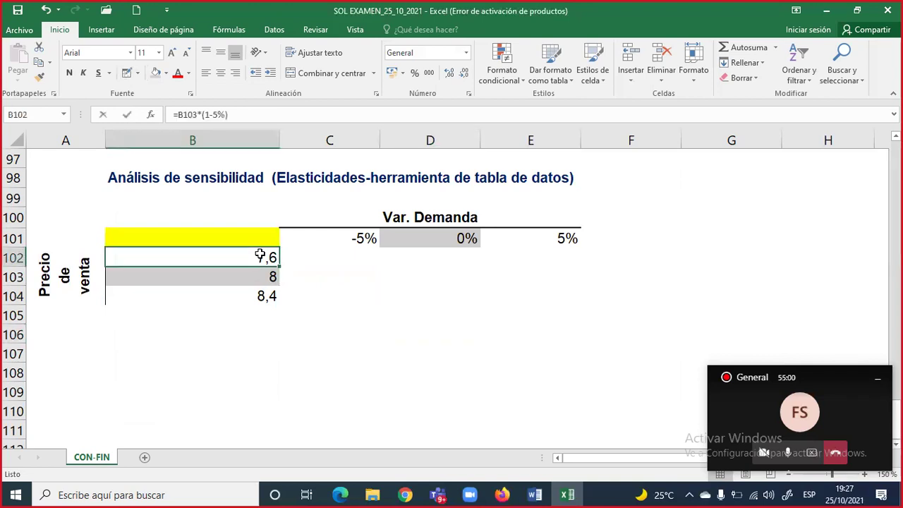
double_click(260, 255)
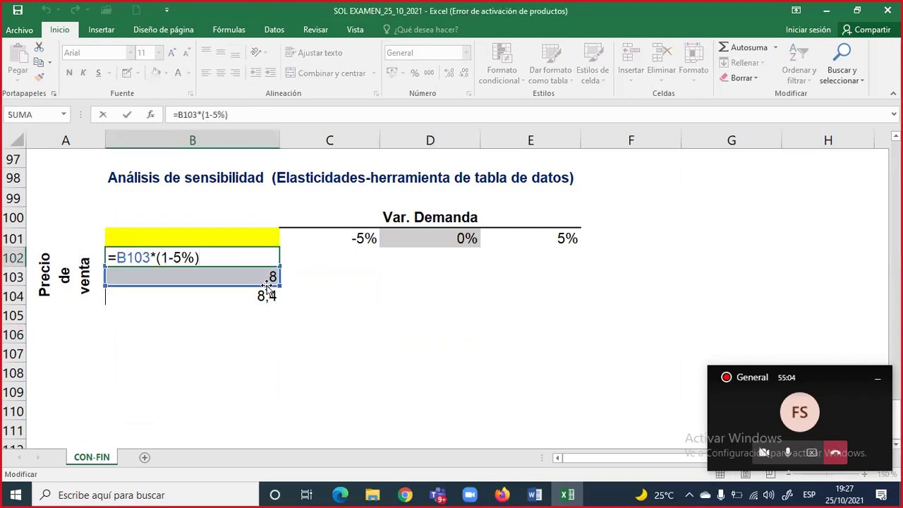
key("Return")
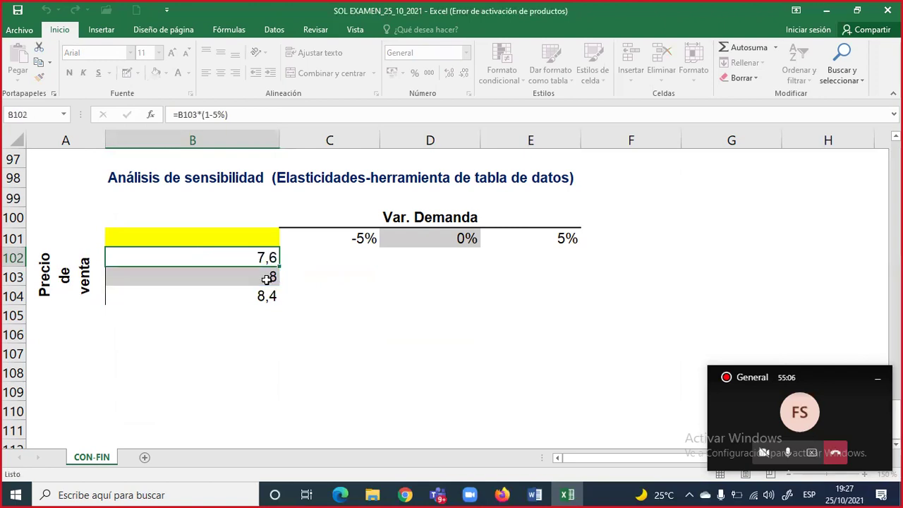
left_click(446, 240)
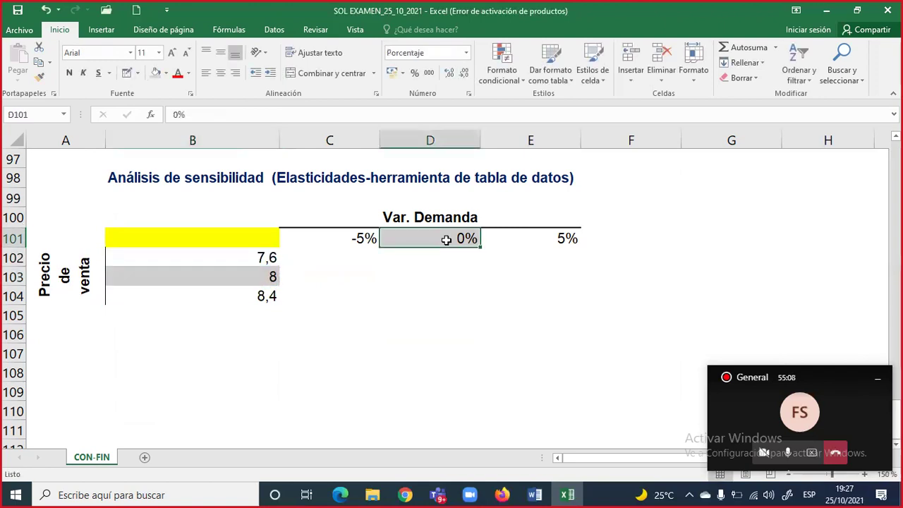
left_click(257, 279)
left_click(401, 244)
left_click(243, 274)
left_click(453, 242)
double_click(251, 257)
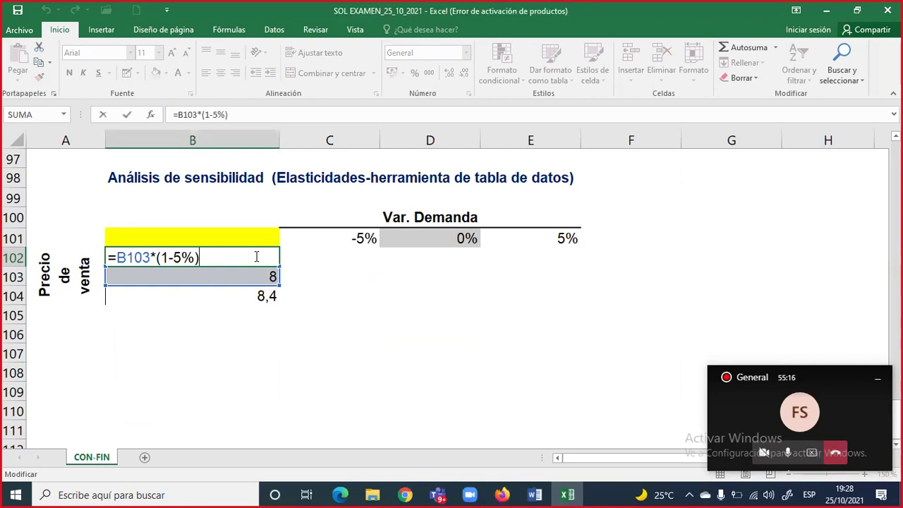
left_click(260, 296)
double_click(260, 296)
key("Escape")
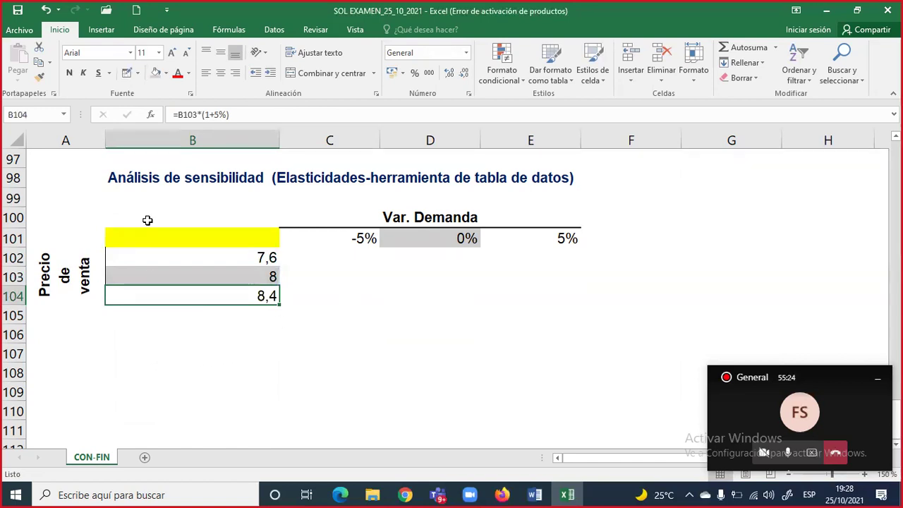
left_click(137, 74)
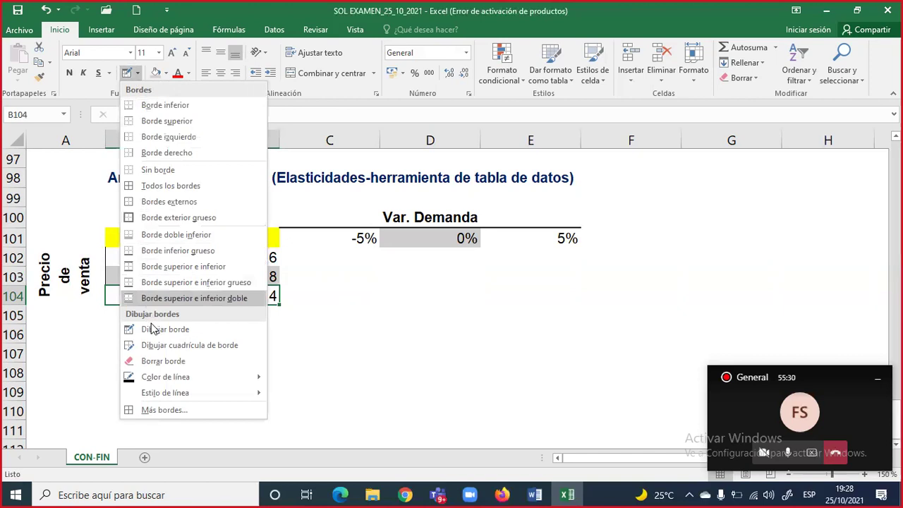
mouse_move(248, 384)
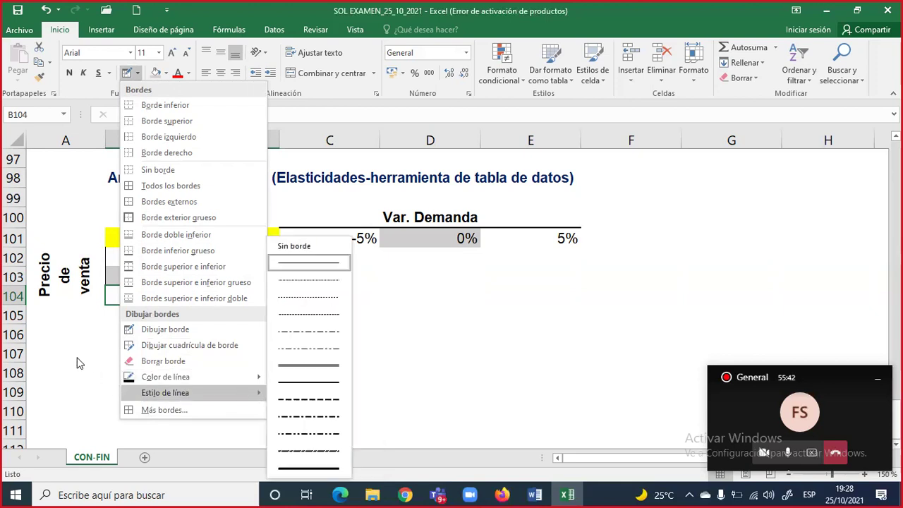
left_click(92, 283)
Draw a thicker solid vertical border along the left edge of the prices in B102:B104.
left_click(91, 282)
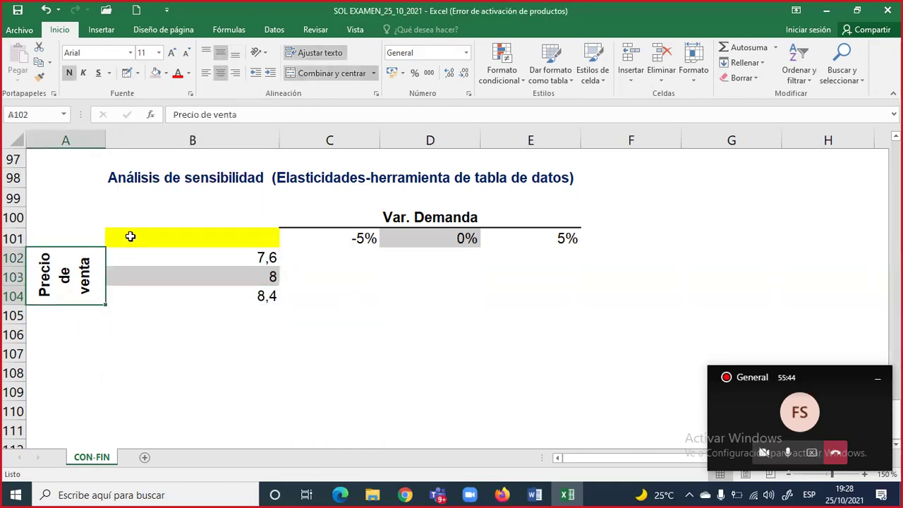
left_click(138, 74)
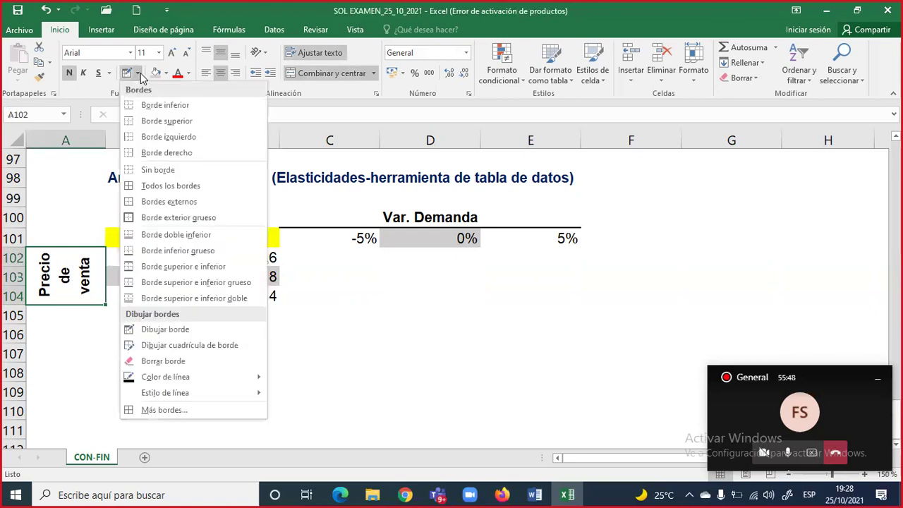
left_click(162, 330)
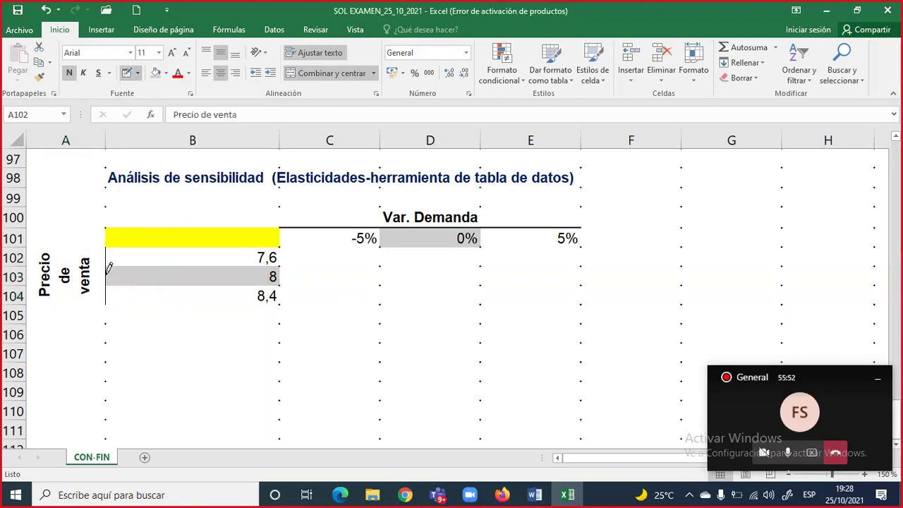
left_click(138, 74)
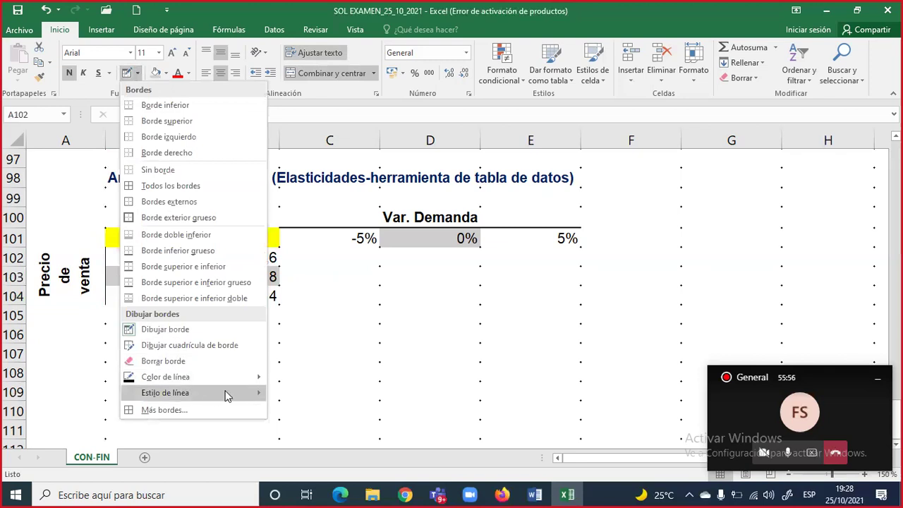
mouse_move(240, 390)
left_click(286, 386)
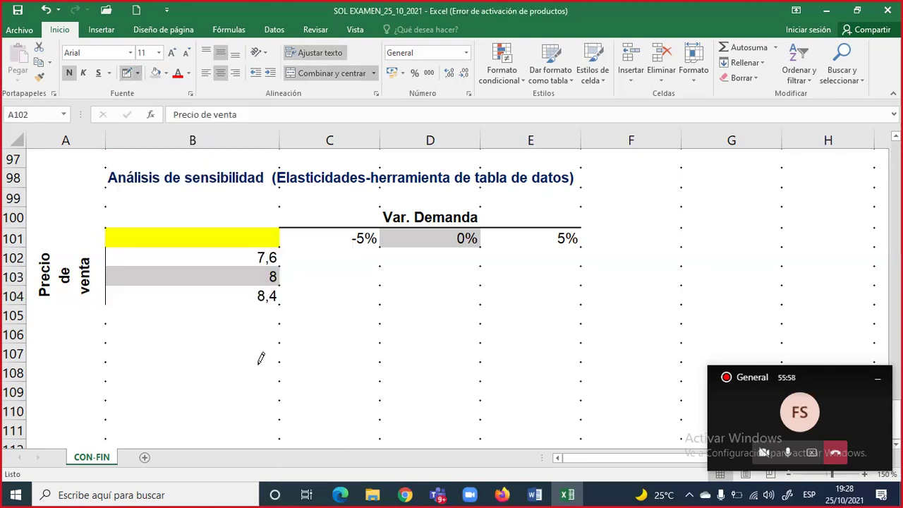
left_click_drag(107, 242, 107, 305)
key("Escape")
left_click(224, 327)
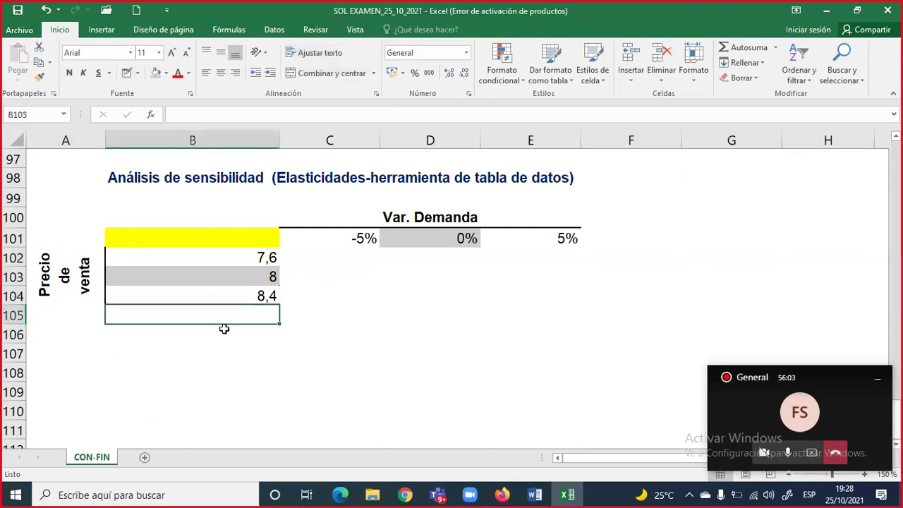
left_click(413, 328)
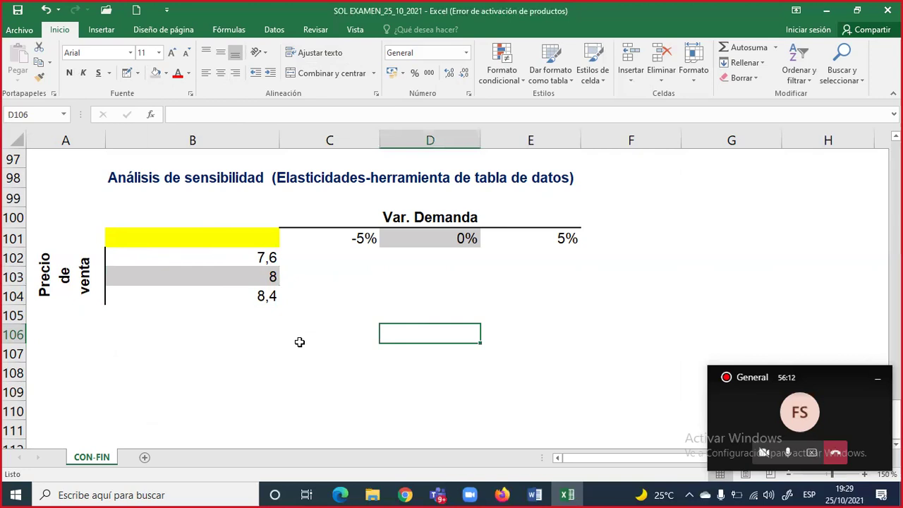
Apply a thick outside border to the yellow corner cell B101.
left_click(199, 241)
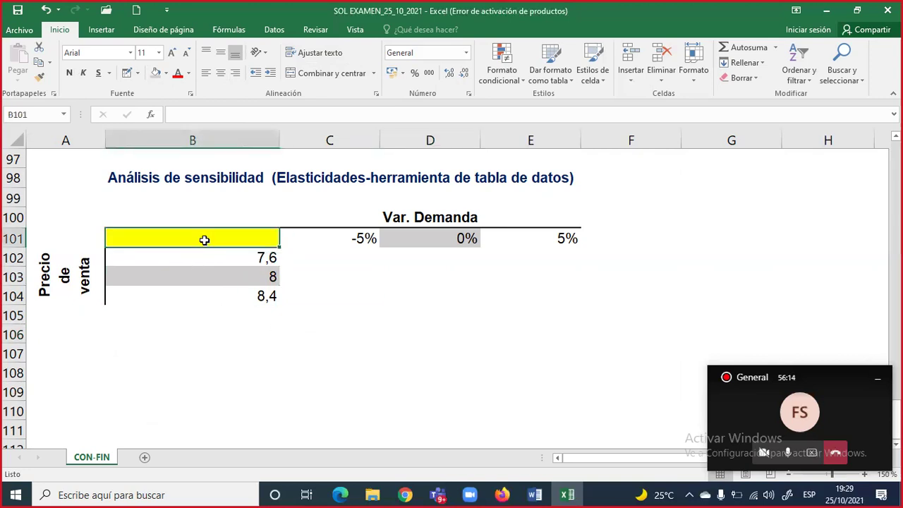
left_click(137, 72)
left_click(169, 217)
left_click(318, 299)
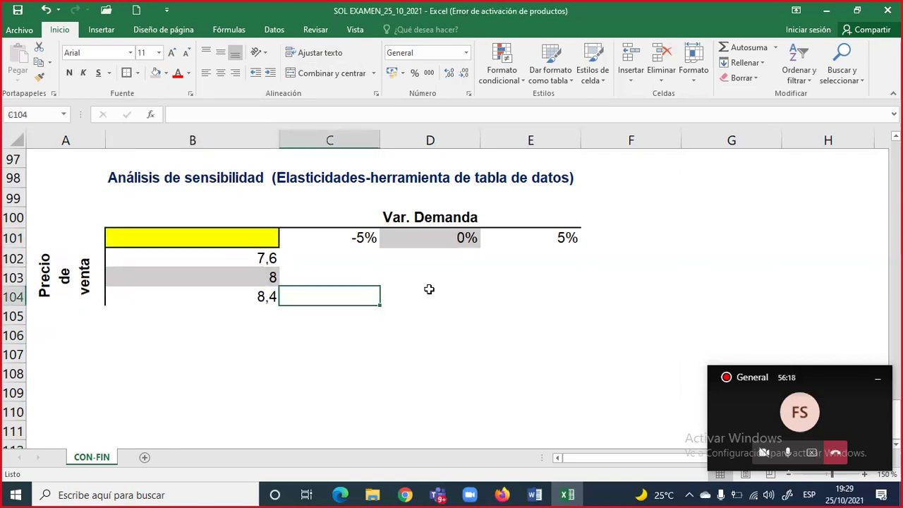
left_click(576, 294)
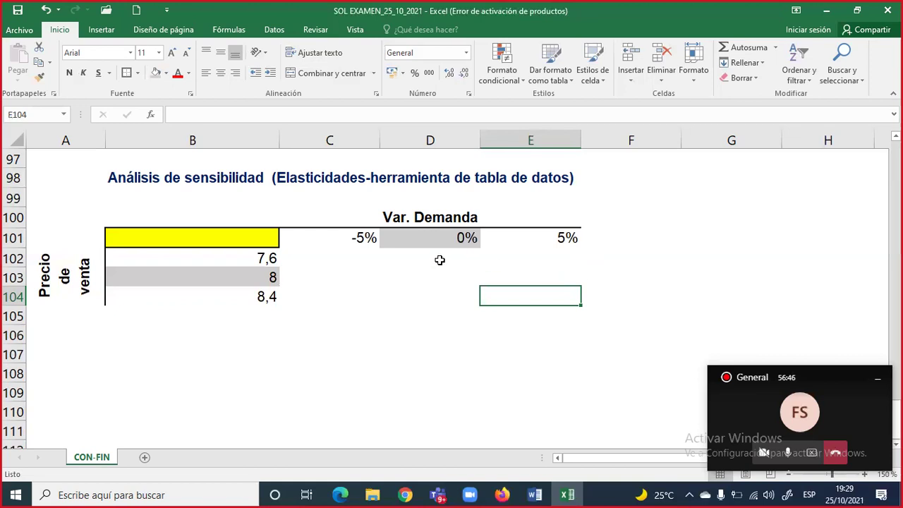
Link the yellow corner cell B101 to the VAN result with the formula =C87.
left_click(250, 235)
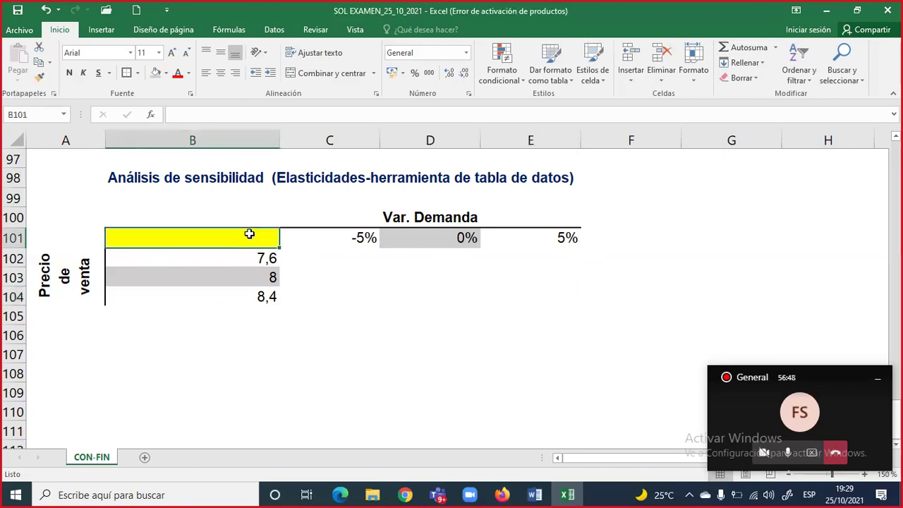
type("=")
scroll(250, 234, "up", 4)
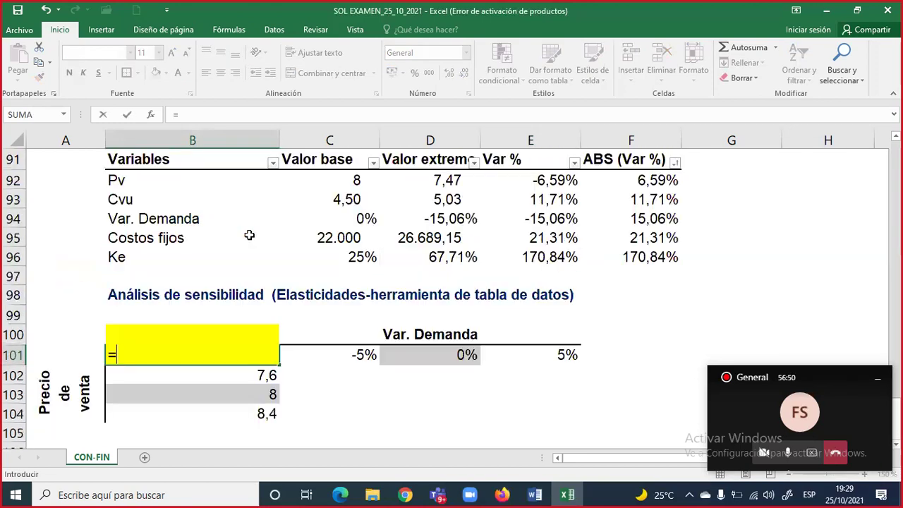
left_click(322, 222)
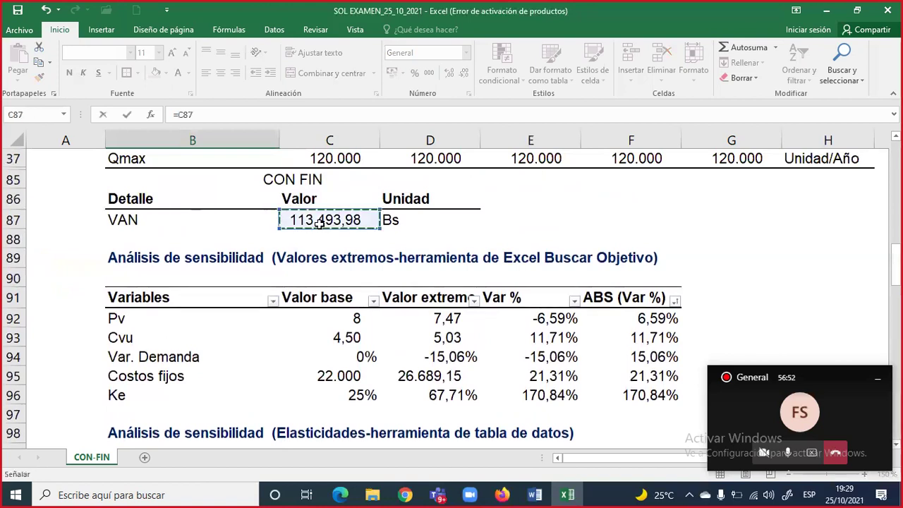
scroll(325, 212, "down", 3)
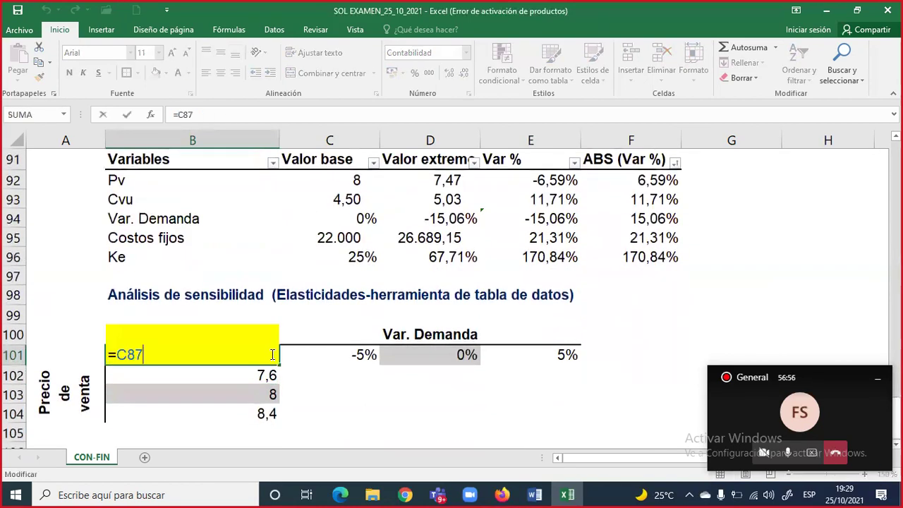
scroll(272, 355, "up", 1)
scroll(272, 355, "up", 2)
scroll(273, 355, "down", 4)
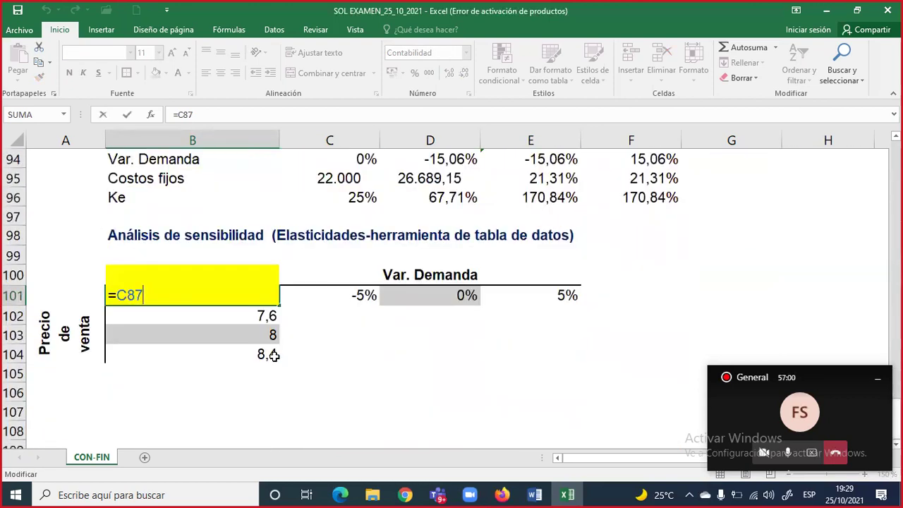
key("ctrl+Return")
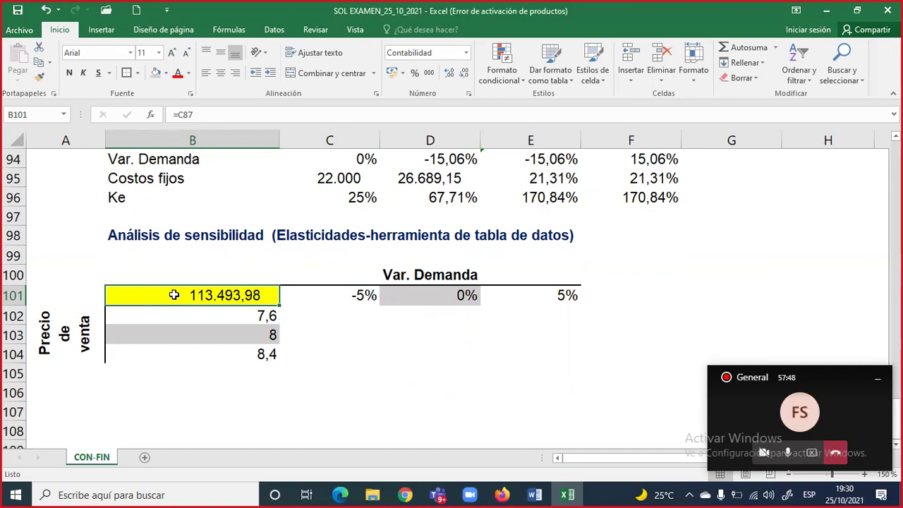
Start a what-if data table on B101:E104 and set its row input cell to the Var. Demanda value, $C$5.
left_click_drag(233, 302, 525, 358)
left_click_drag(235, 295, 519, 347)
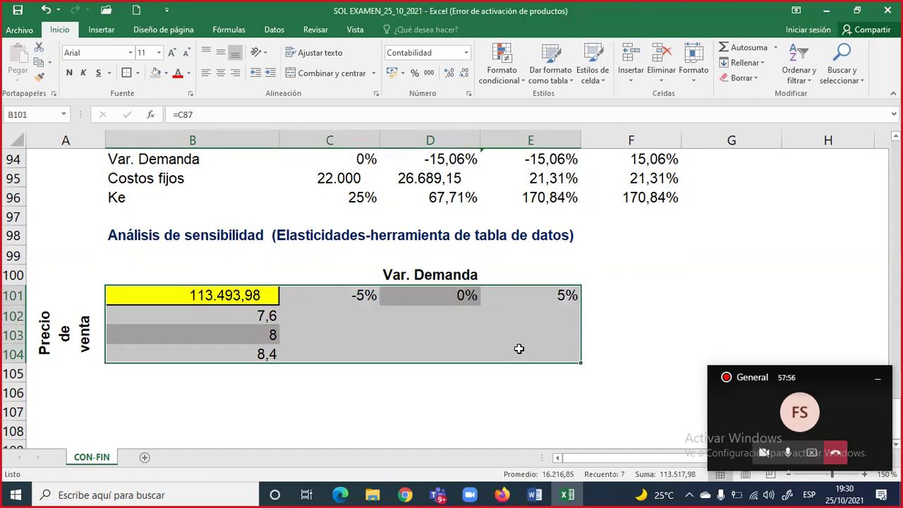
left_click(275, 30)
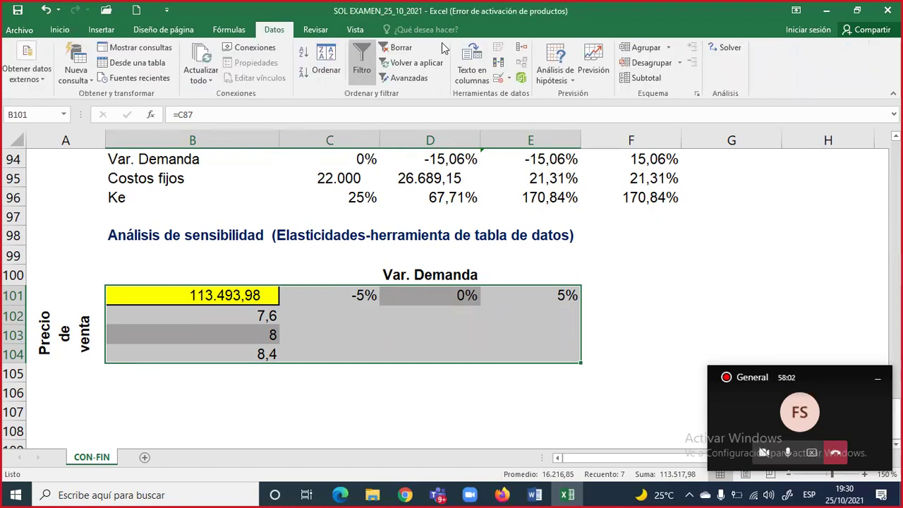
left_click(574, 81)
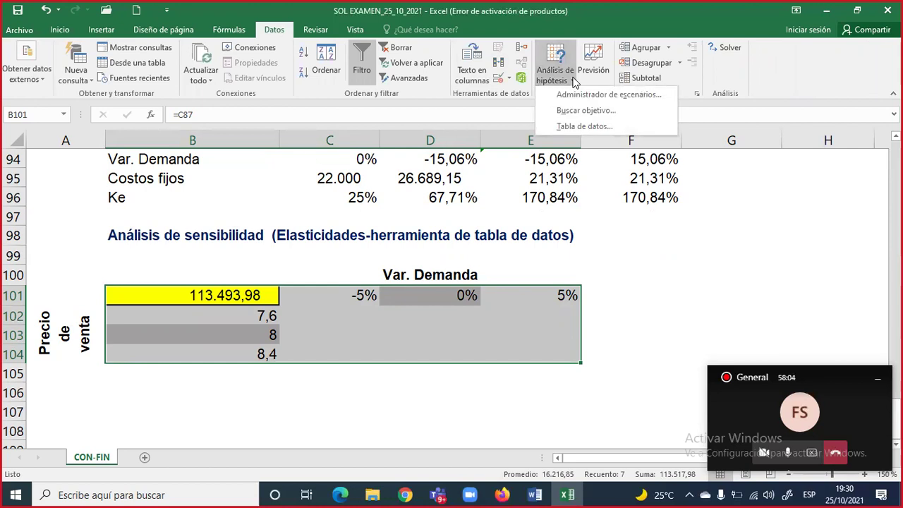
left_click(576, 135)
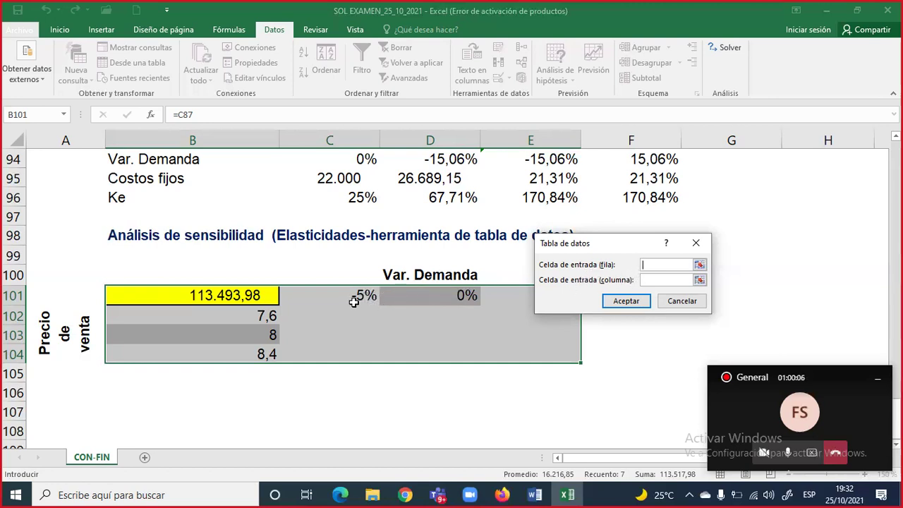
scroll(482, 299, "up", 6)
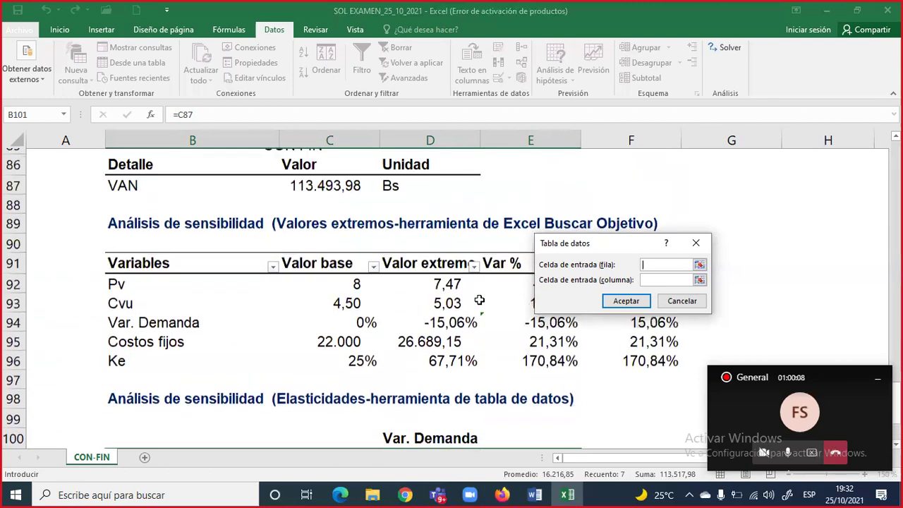
scroll(458, 293, "up", 2)
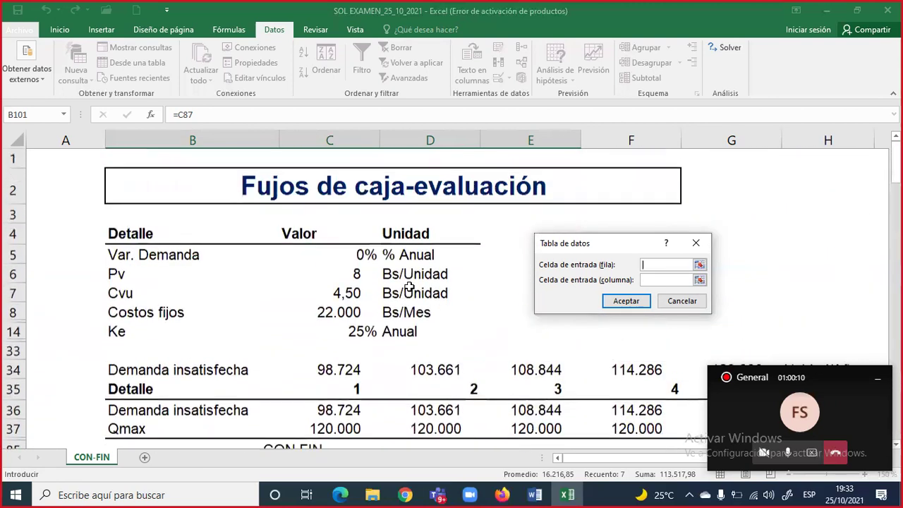
left_click(357, 255)
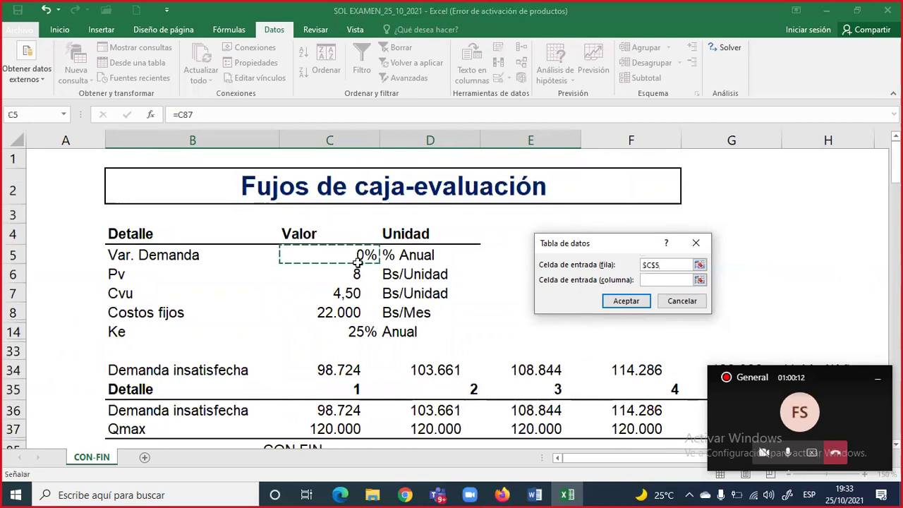
Set the data table's column input cell to the Pv value, $C$6, and generate the table.
scroll(491, 299, "down", 3)
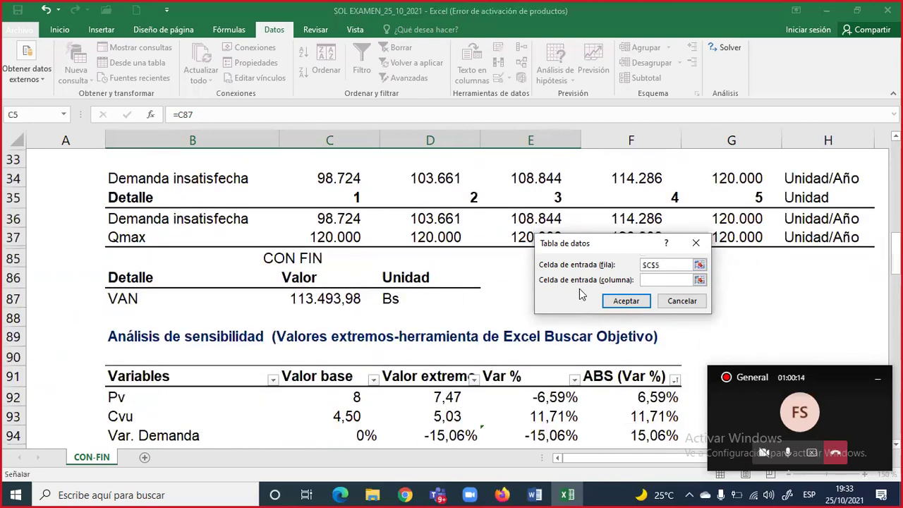
scroll(374, 350, "down", 4)
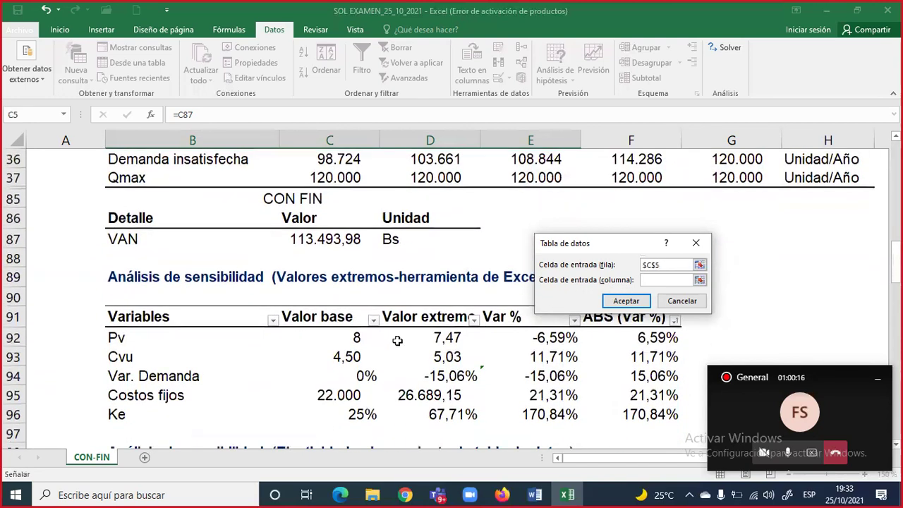
scroll(374, 350, "down", 1)
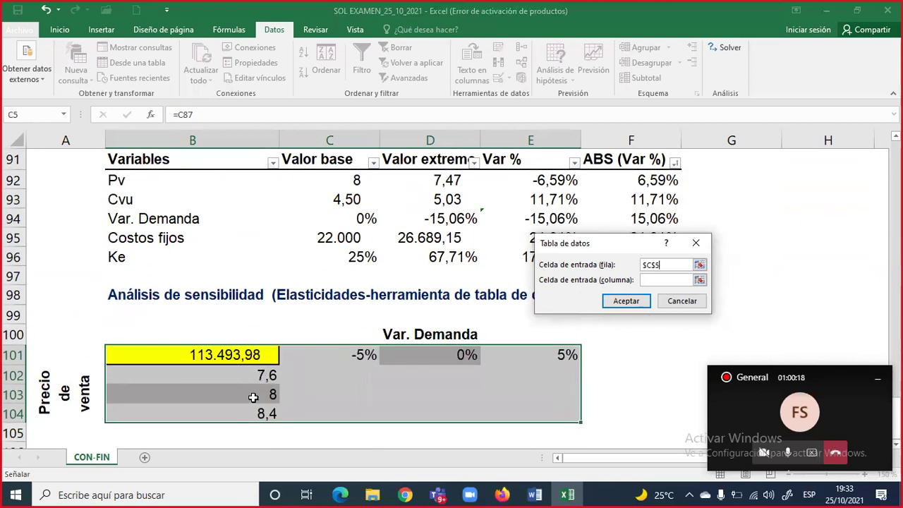
scroll(259, 364, "up", 5)
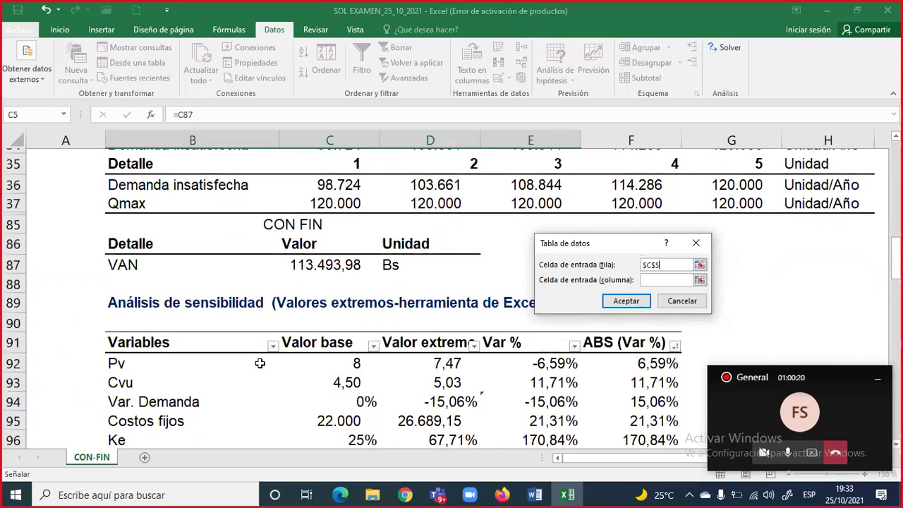
left_click(655, 280)
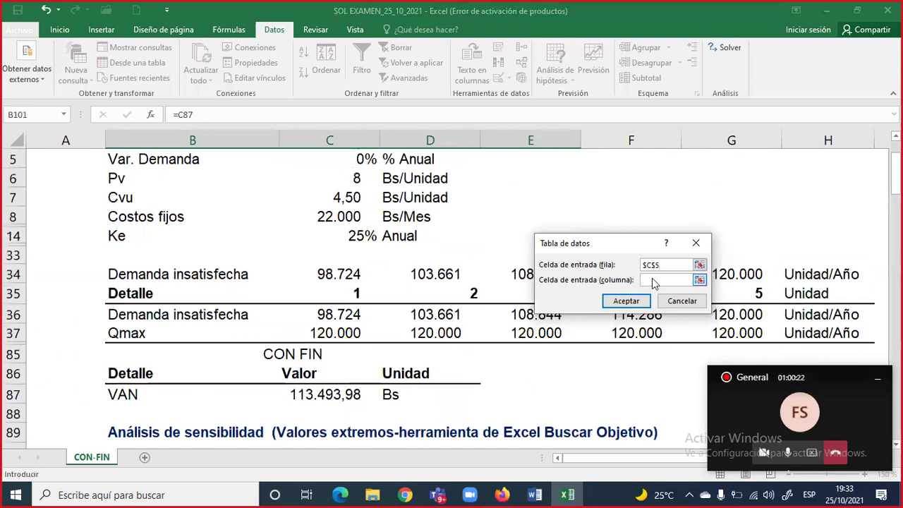
left_click(355, 178)
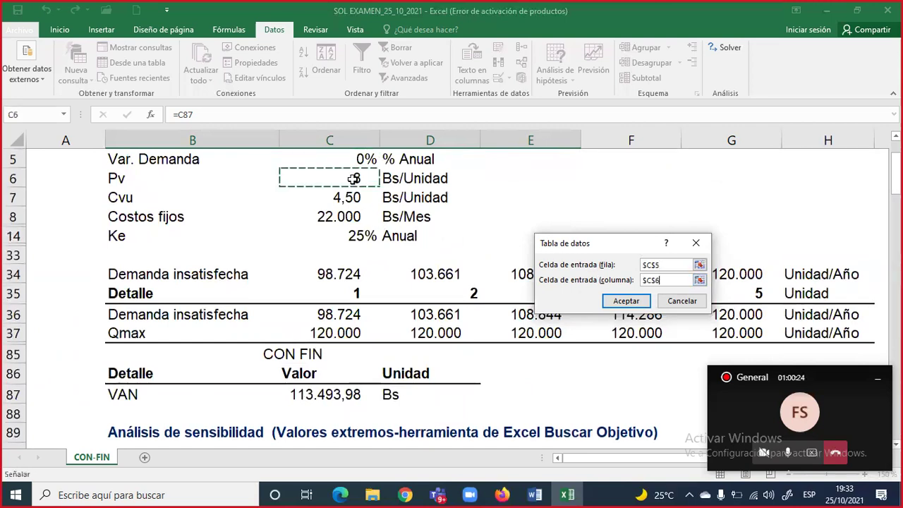
scroll(393, 240, "down", 1)
scroll(393, 240, "down", 6)
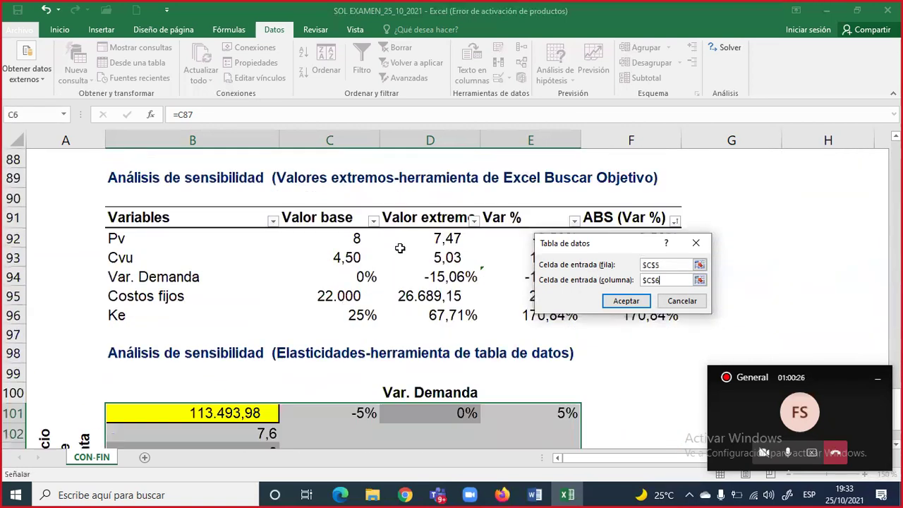
left_click(611, 307)
Format the data table results in C102:E104 with a thousands separator and no decimals.
left_click_drag(346, 317, 508, 341)
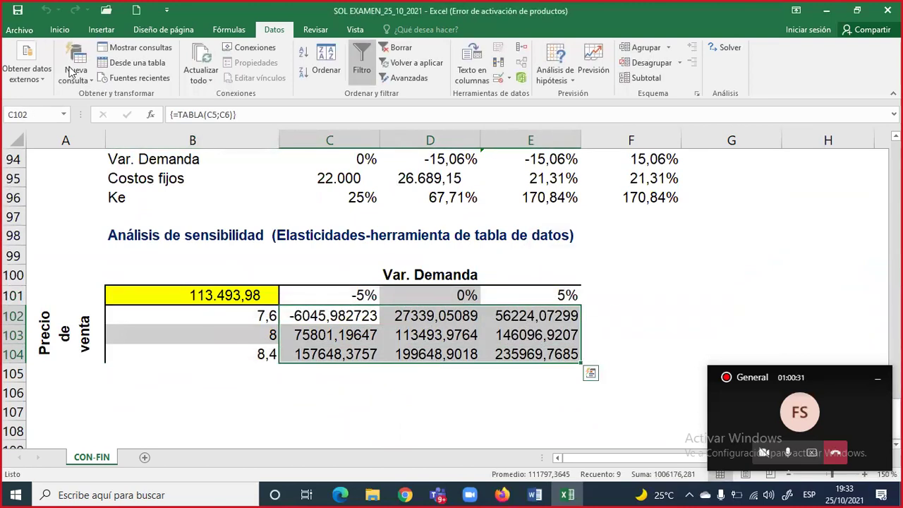
left_click(59, 29)
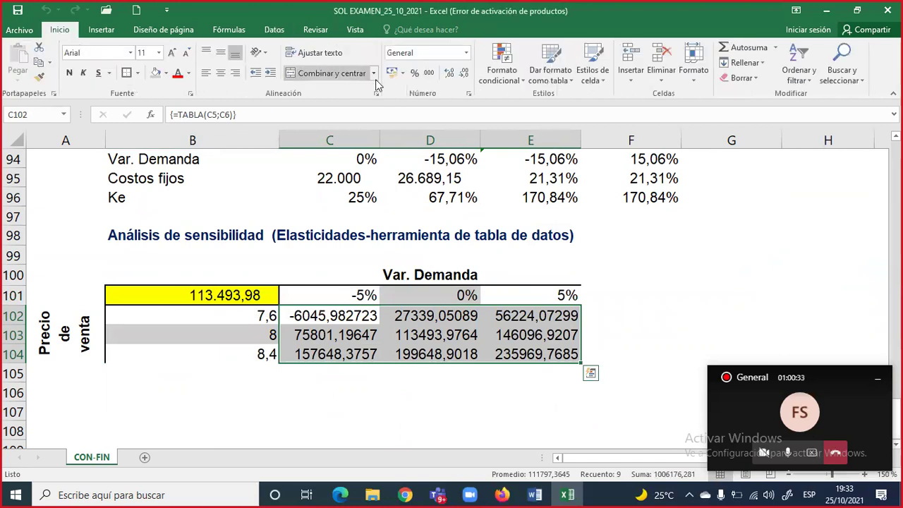
left_click(428, 73)
left_click(459, 75)
left_click(459, 75)
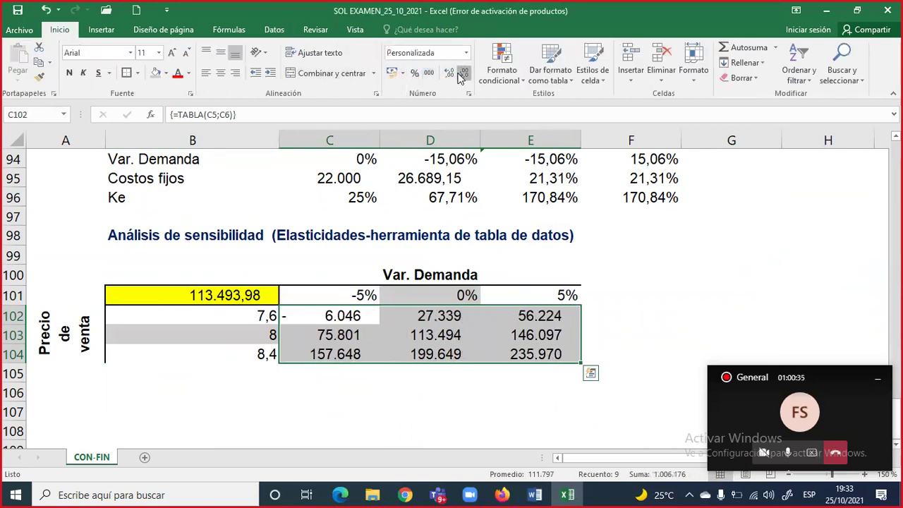
Remove the decimals from the VAN value in the yellow corner cell B101.
left_click(243, 298)
left_click(463, 73)
left_click(463, 73)
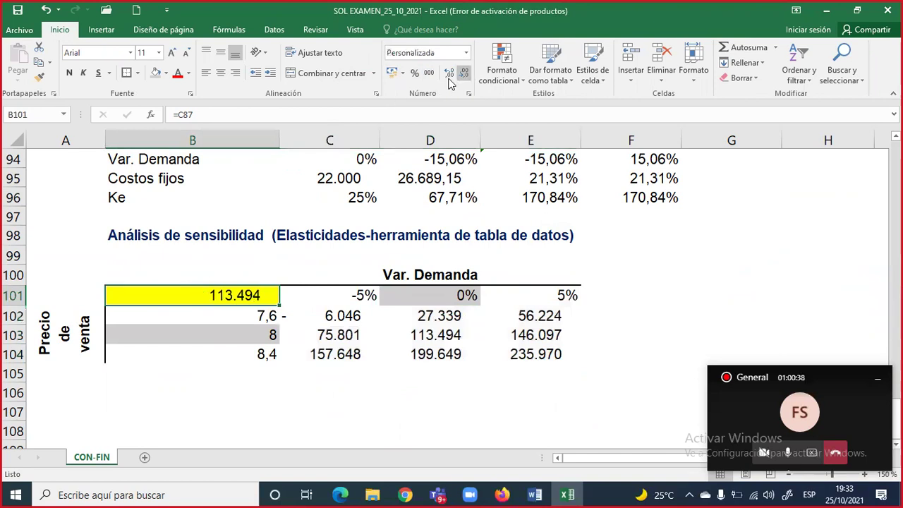
Fill the base-case result cell D103 with a light blue color.
left_click(437, 335)
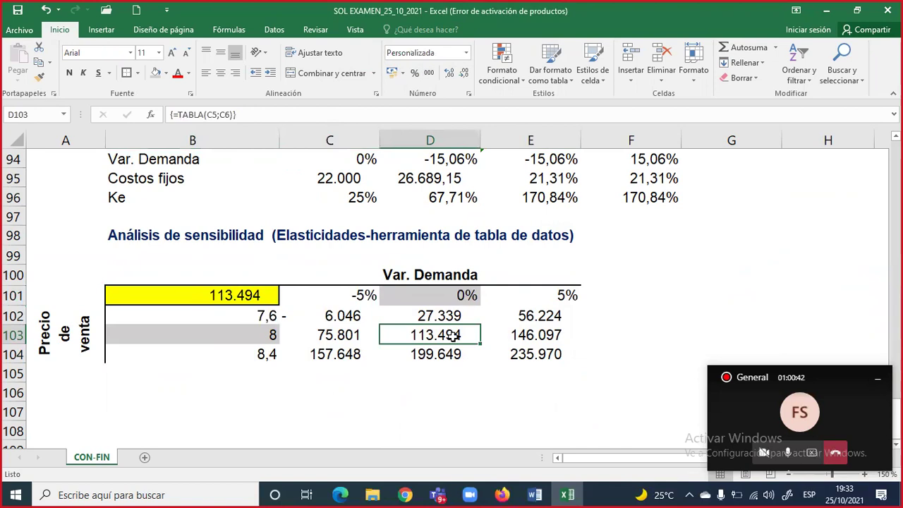
left_click(167, 75)
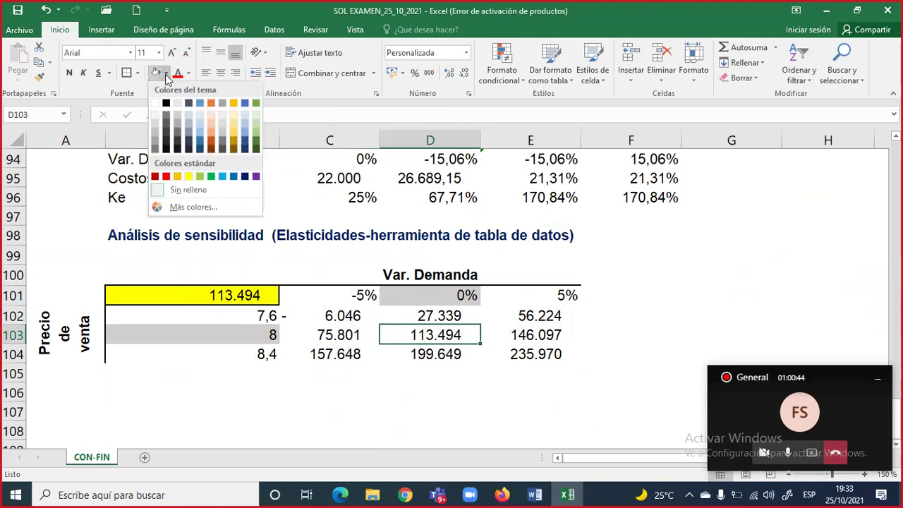
left_click(206, 134)
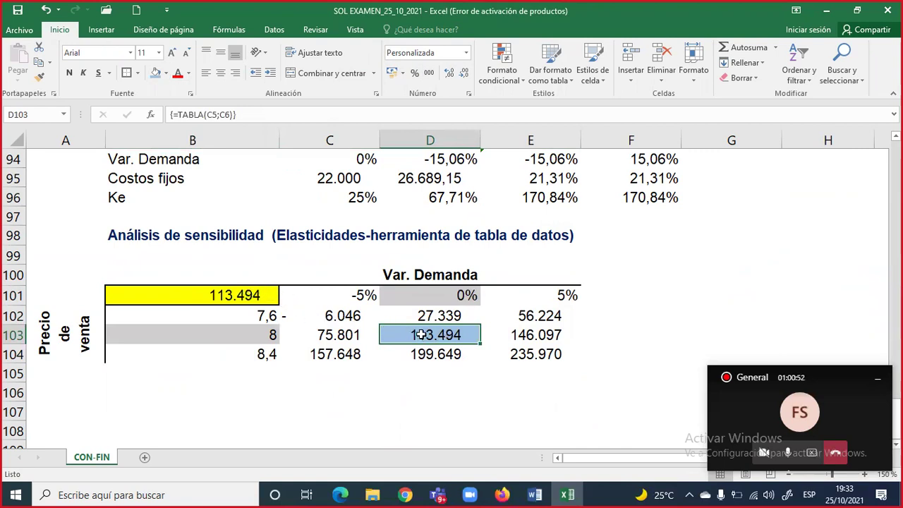
Check the base-case headings, and mark result E102 with its 5% demand and 7,6 price headings using purple on-screen highlights.
left_click(443, 298)
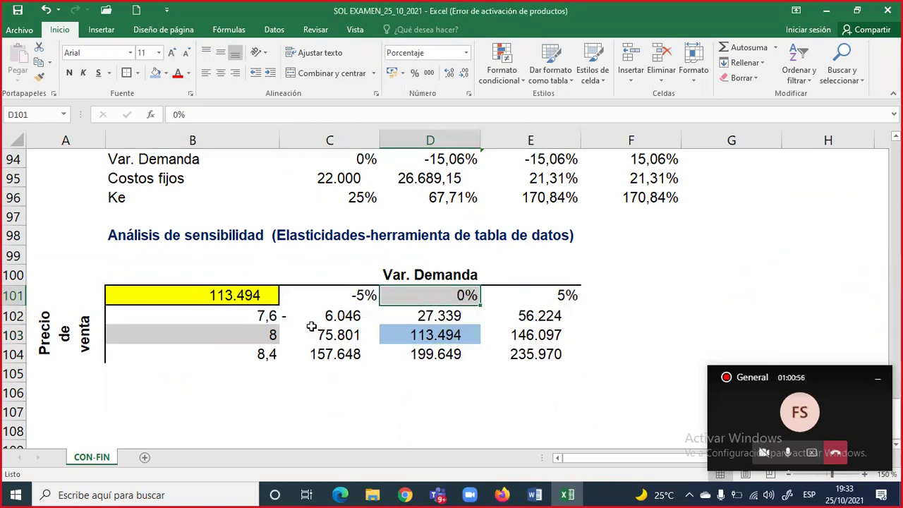
left_click(273, 334)
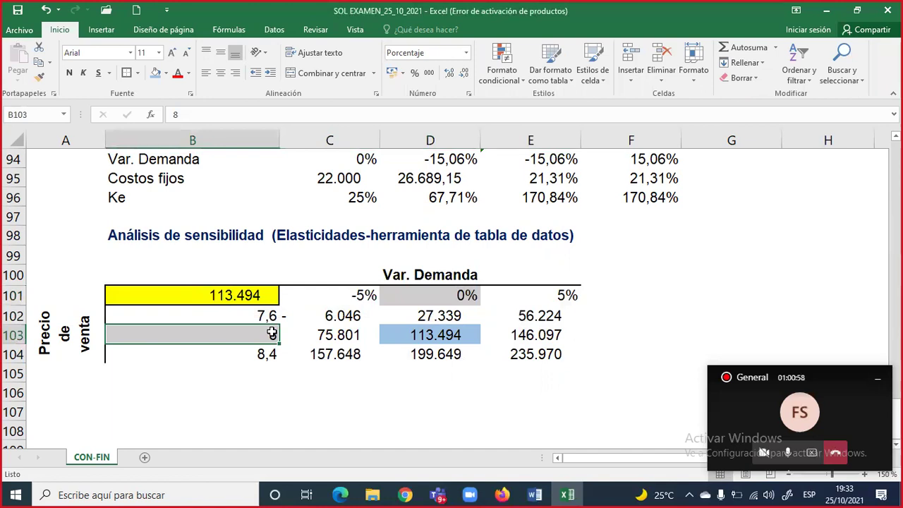
left_click(544, 319)
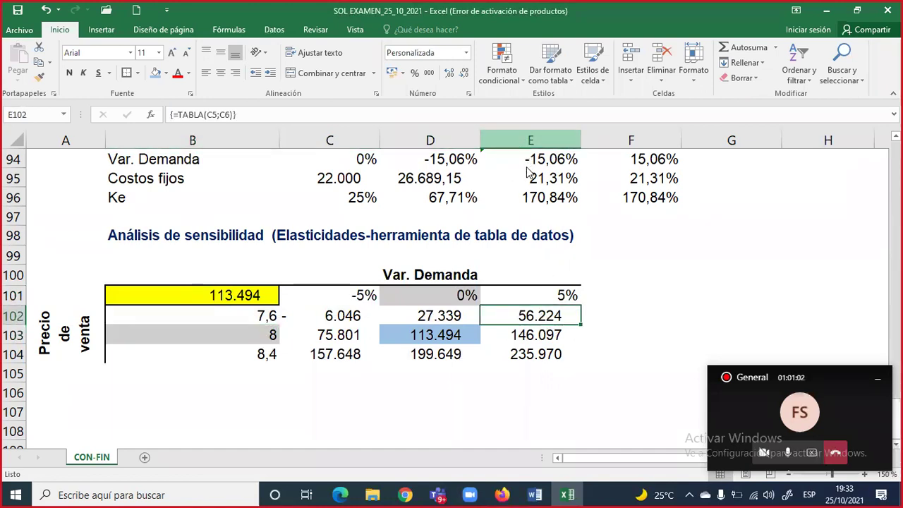
left_click_drag(487, 310, 573, 327)
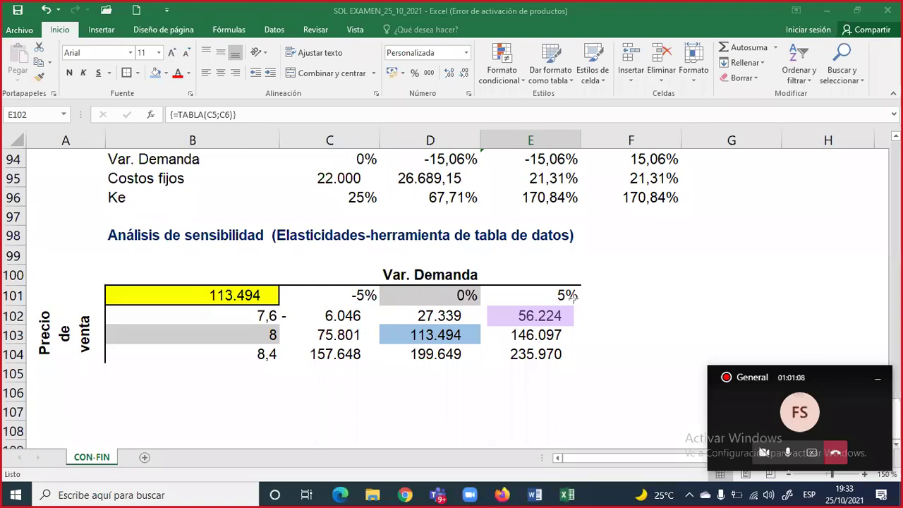
left_click_drag(522, 280, 584, 301)
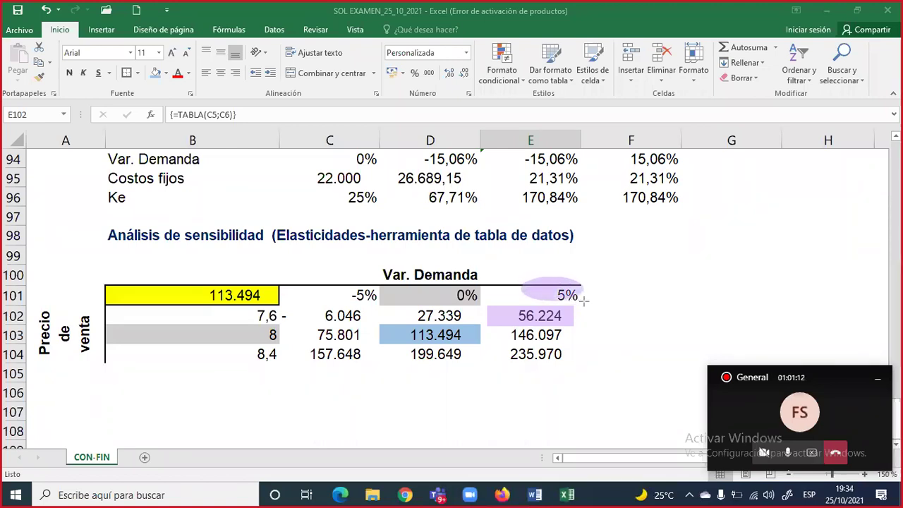
left_click_drag(239, 315, 290, 324)
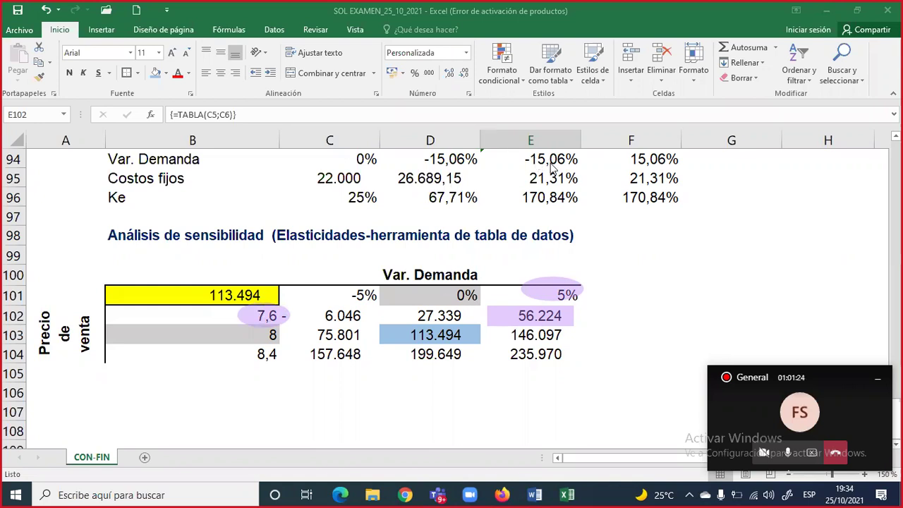
Mark result E104 together with its 5% demand and 8,4 price headings using dark red on-screen ellipses.
left_click_drag(495, 347, 570, 361)
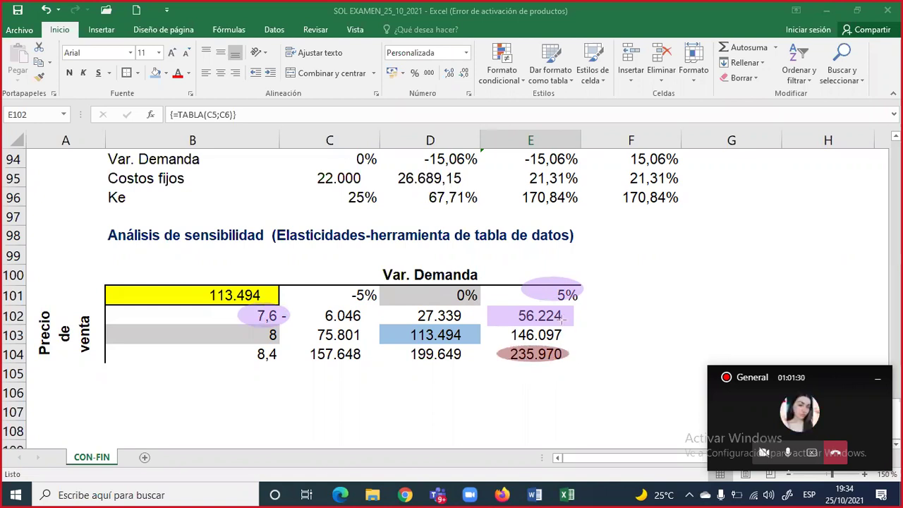
left_click_drag(522, 271, 593, 302)
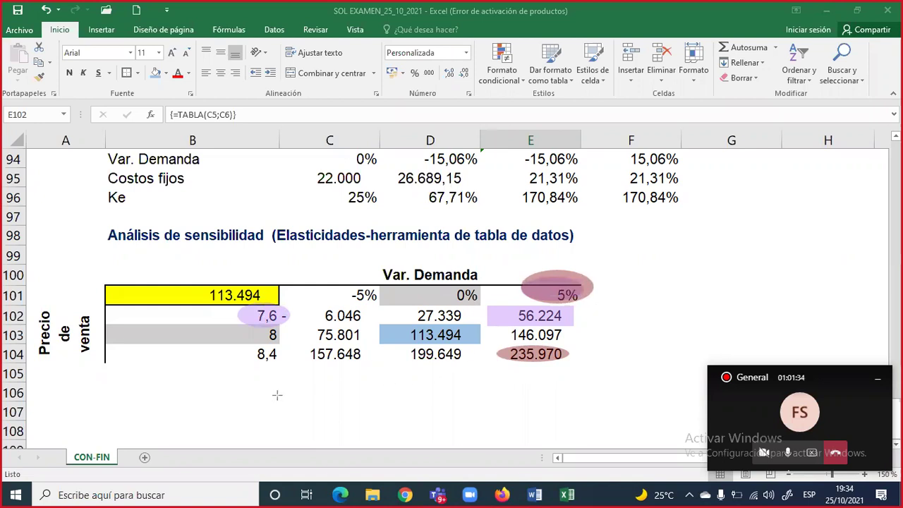
left_click_drag(240, 340, 302, 372)
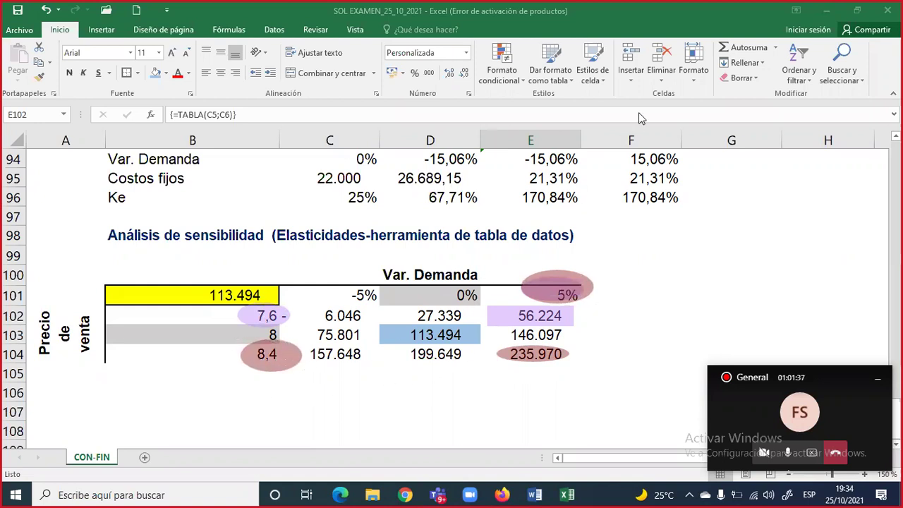
Mark result C102 with its -5% demand and 7,6 price headings in light red, and clear all on-screen annotations.
left_click_drag(309, 302, 361, 324)
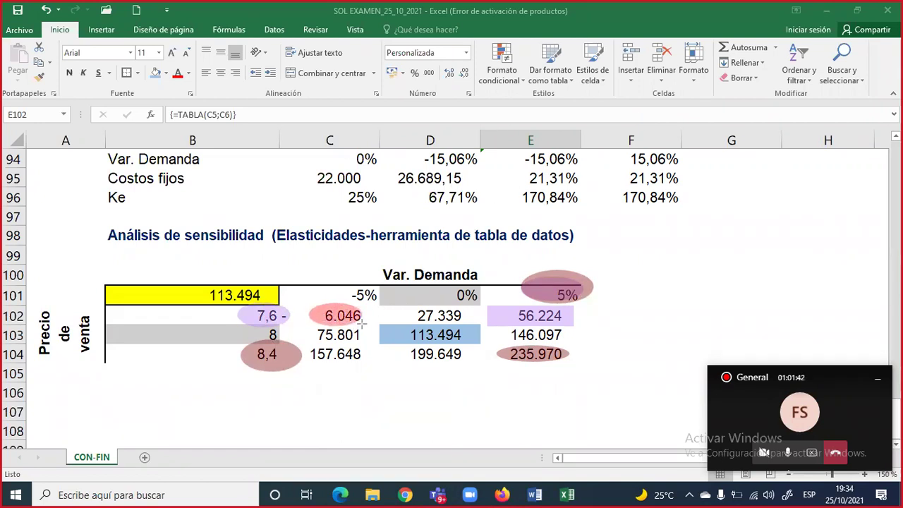
left_click_drag(326, 280, 380, 300)
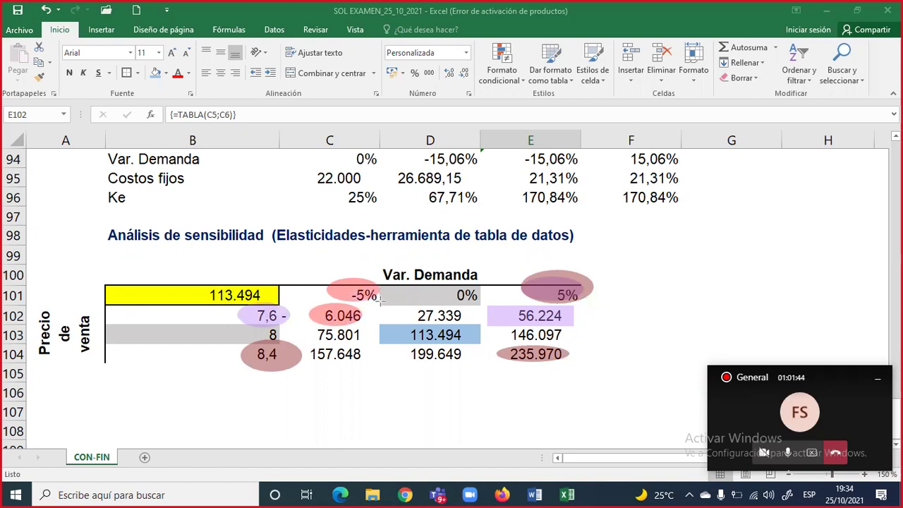
left_click_drag(241, 301, 287, 328)
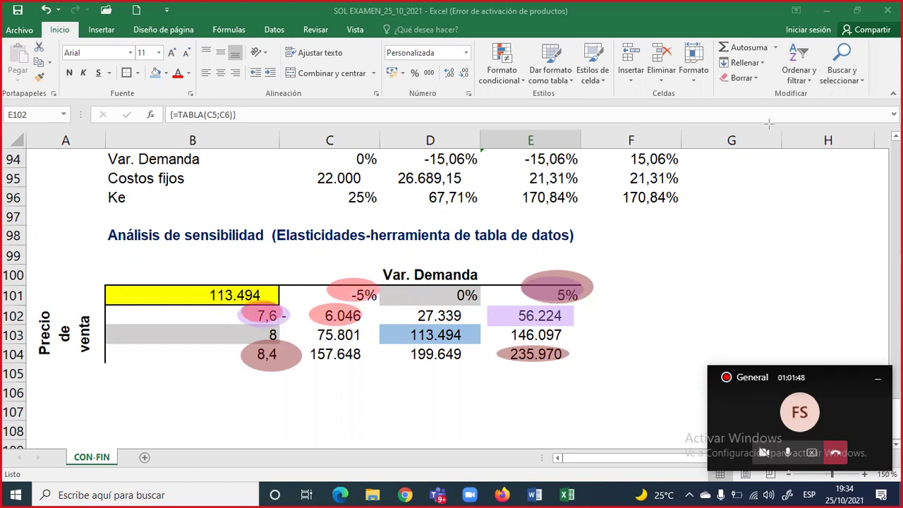
key("Escape")
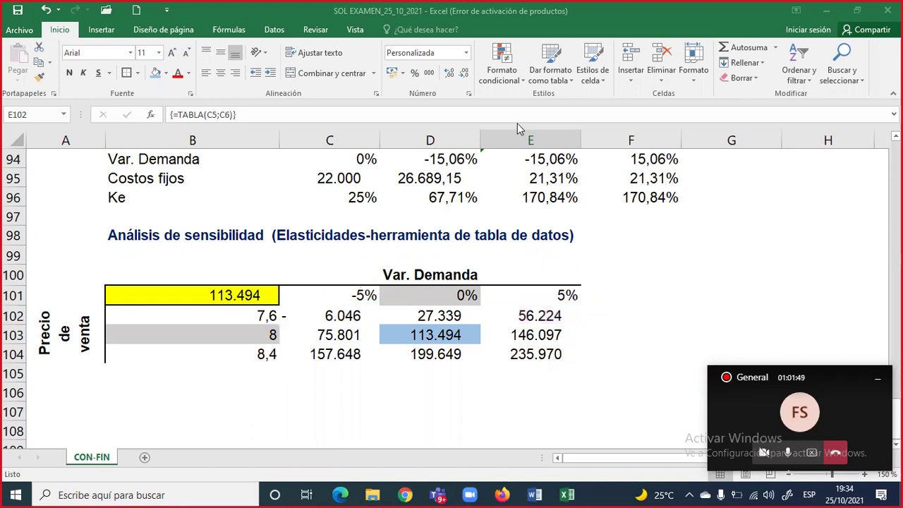
Outline results C102:E104 in red, annotate them with "VAN=F(Pv, VAR Demanda)", review the range, and clear the annotations.
mouse_move(296, 311)
left_mouse_down()
mouse_move(483, 355)
mouse_move(585, 364)
left_mouse_up()
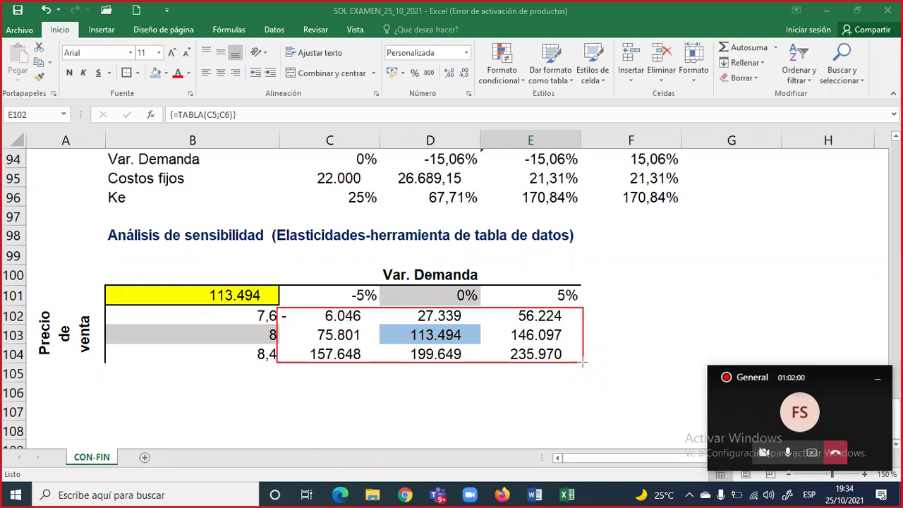
left_click(566, 258)
type("VAN=")
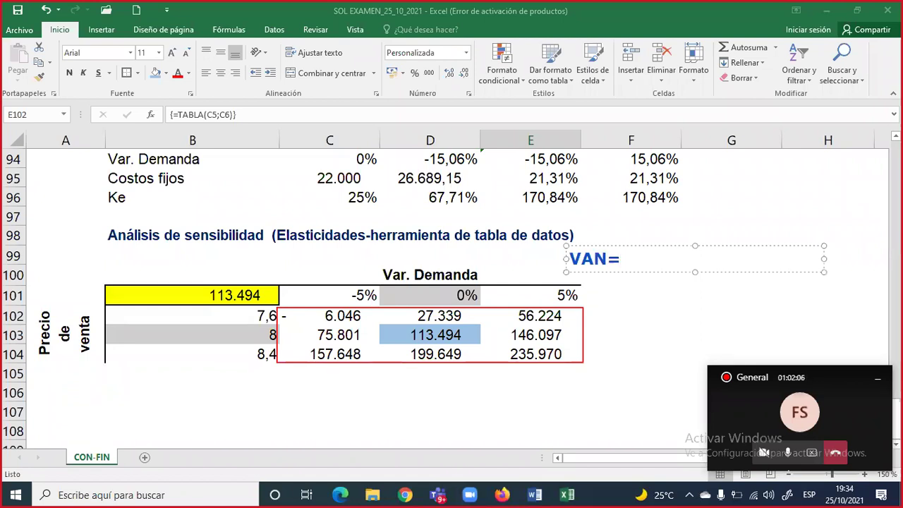
type("Pc")
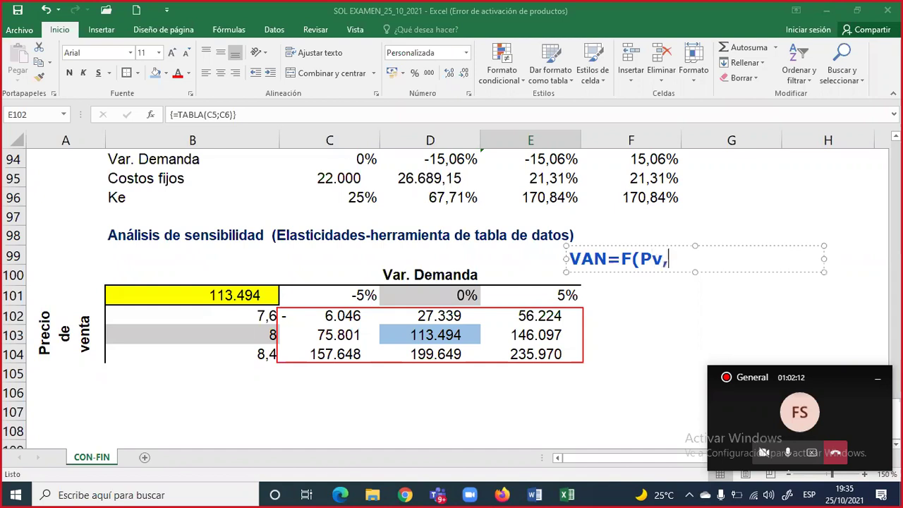
type(", VAR Demanda")
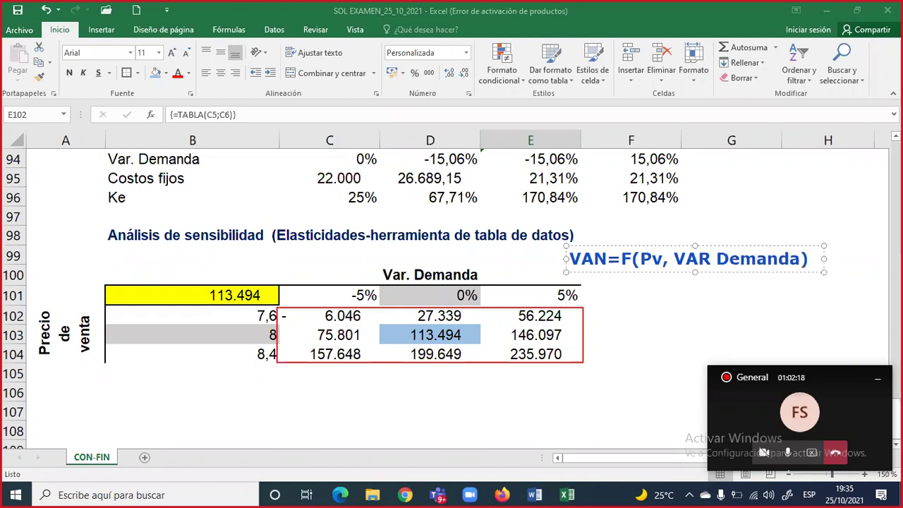
key("Escape")
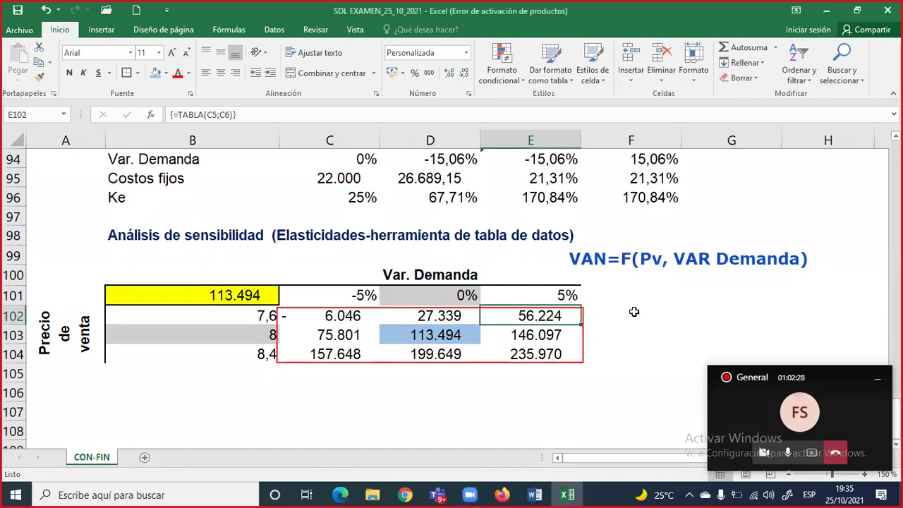
left_click_drag(332, 314, 578, 347)
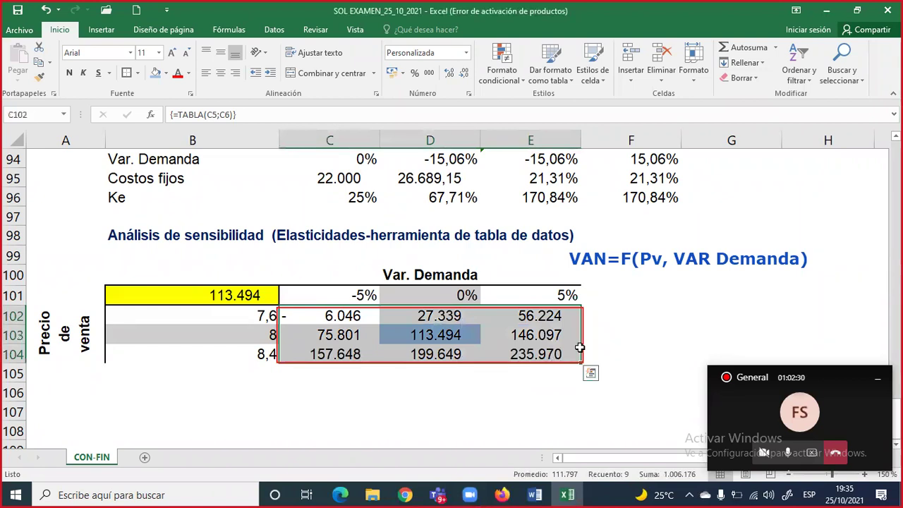
left_click(650, 324)
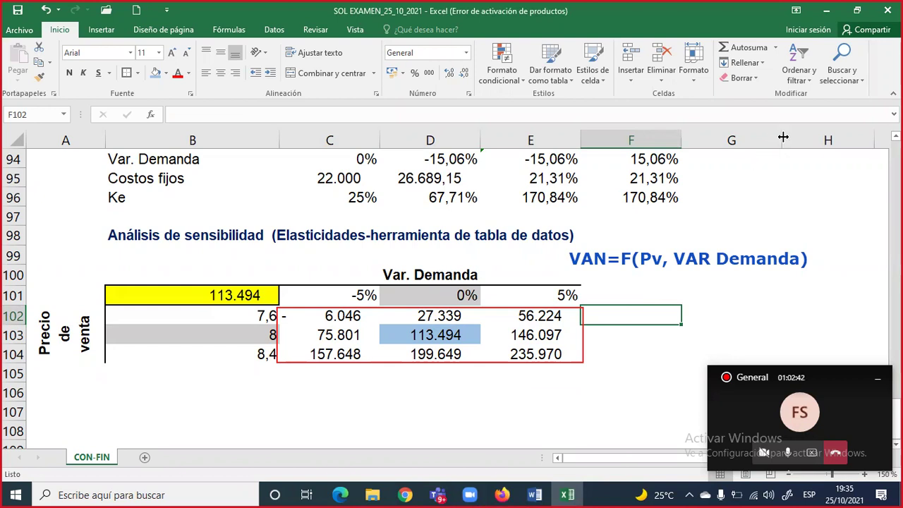
key("Escape")
Copy the whole elasticity table A100:E104, labels included, and paste it below starting at A106.
left_click_drag(65, 295, 441, 353)
left_click_drag(81, 275, 536, 354)
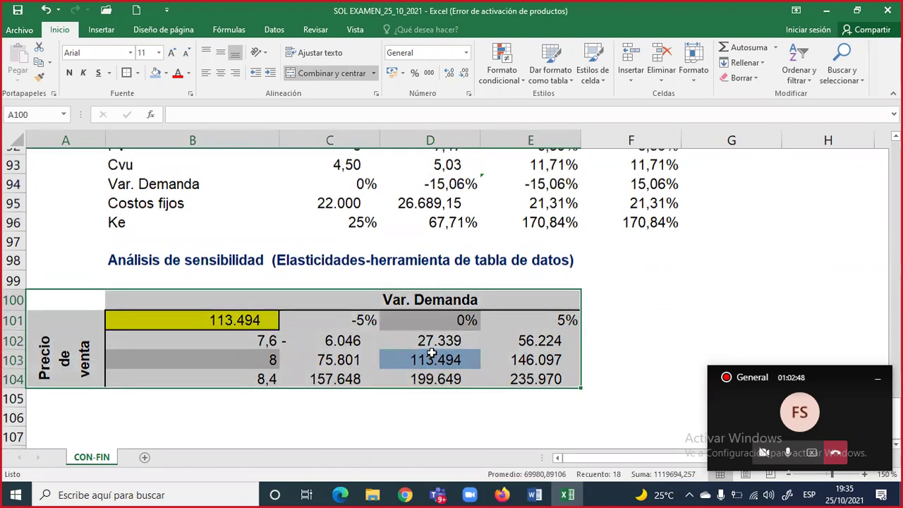
scroll(445, 351, "up", 5)
scroll(432, 353, "up", 2)
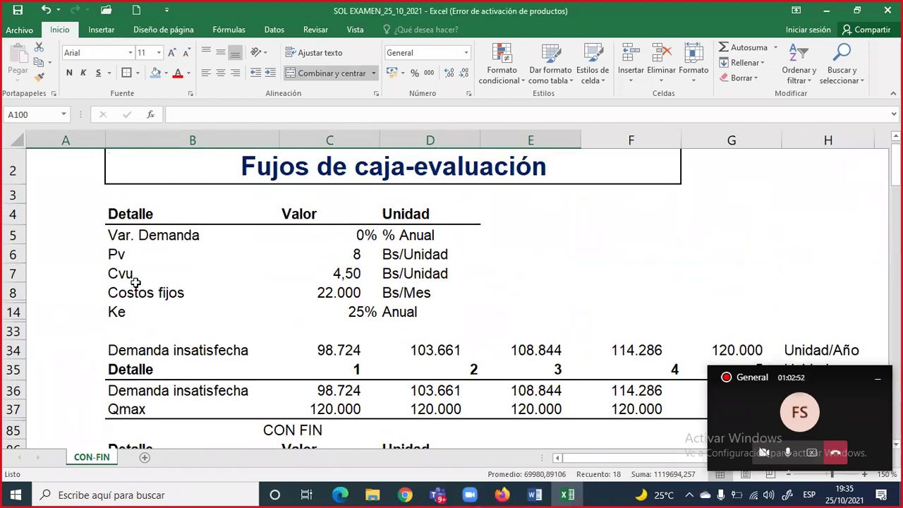
scroll(136, 282, "down", 7)
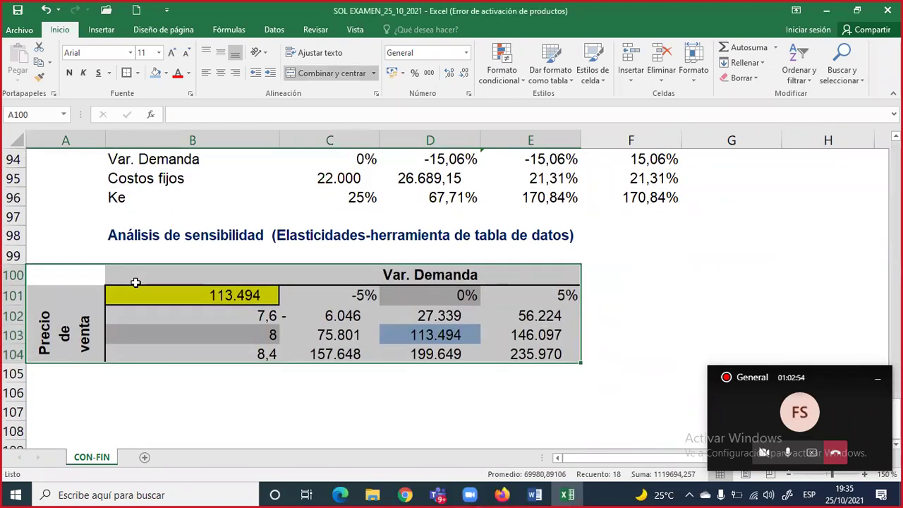
left_click_drag(61, 276, 494, 346)
key("ctrl+c")
left_click(57, 387)
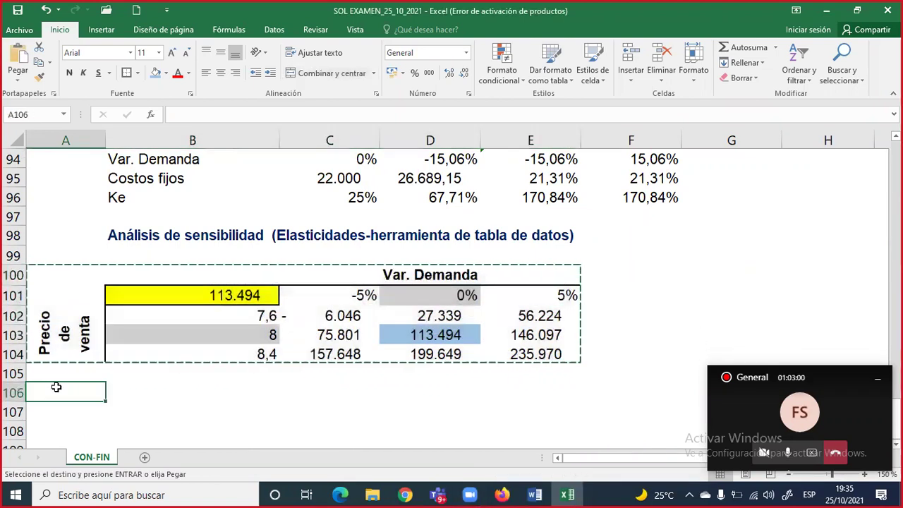
key("ctrl+v")
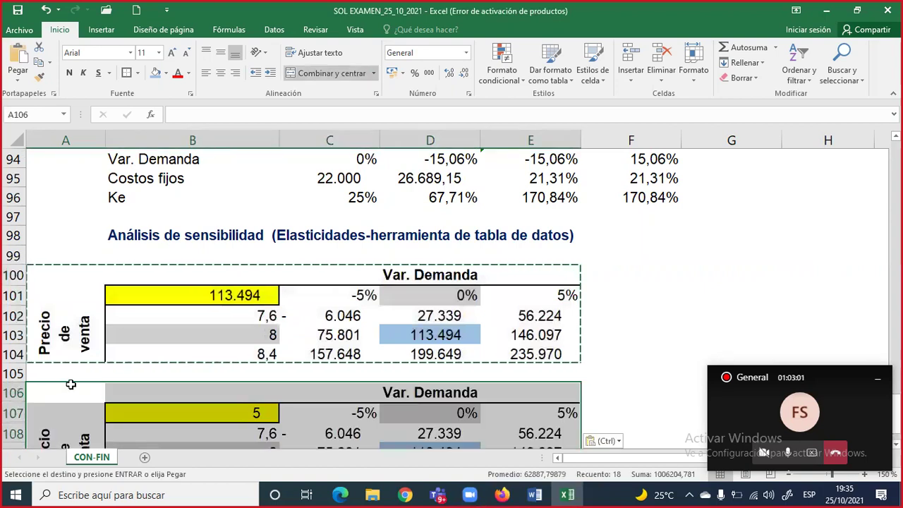
Clear the contents of the yellow corner cell B107 in the copied table.
left_click(208, 411)
key("Delete")
scroll(268, 384, "down", 2)
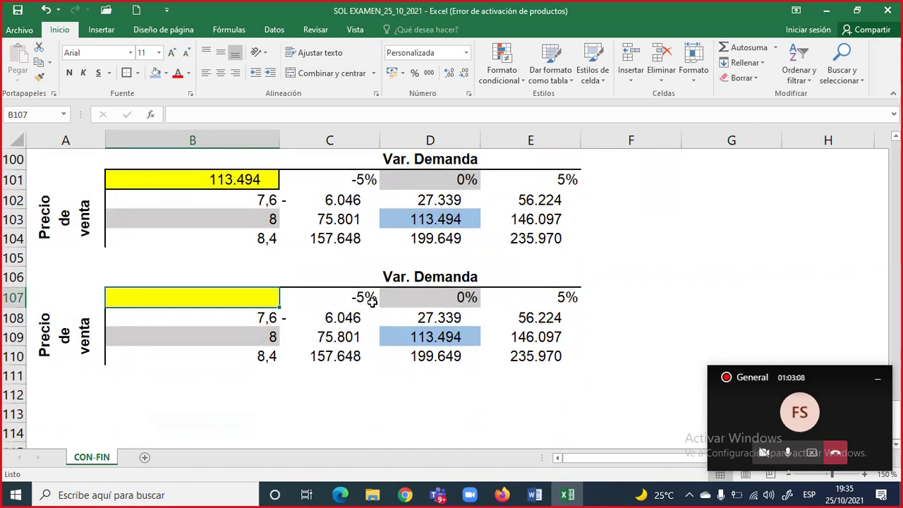
Replace the Var. Demanda heading in C100 of the original table with Cvu, and select the Precio de venta label.
scroll(367, 300, "up", 5)
scroll(374, 301, "up", 4)
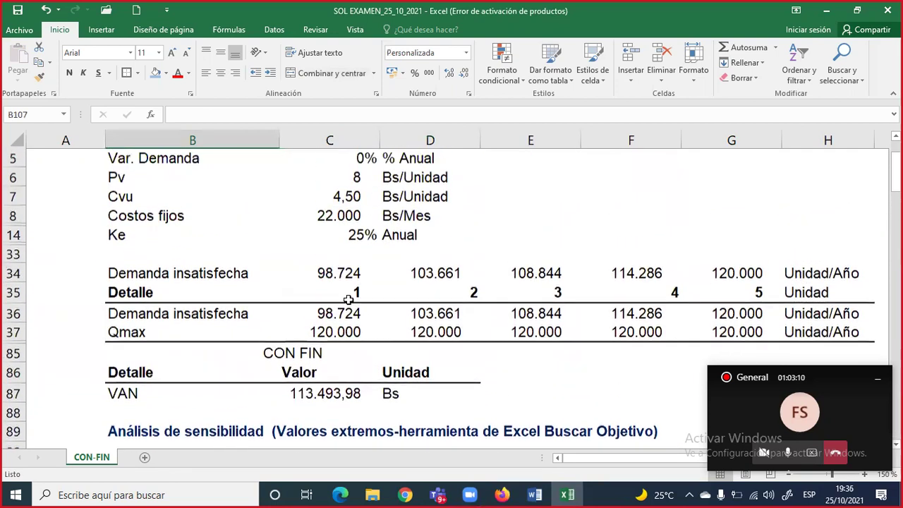
scroll(202, 280, "down", 7)
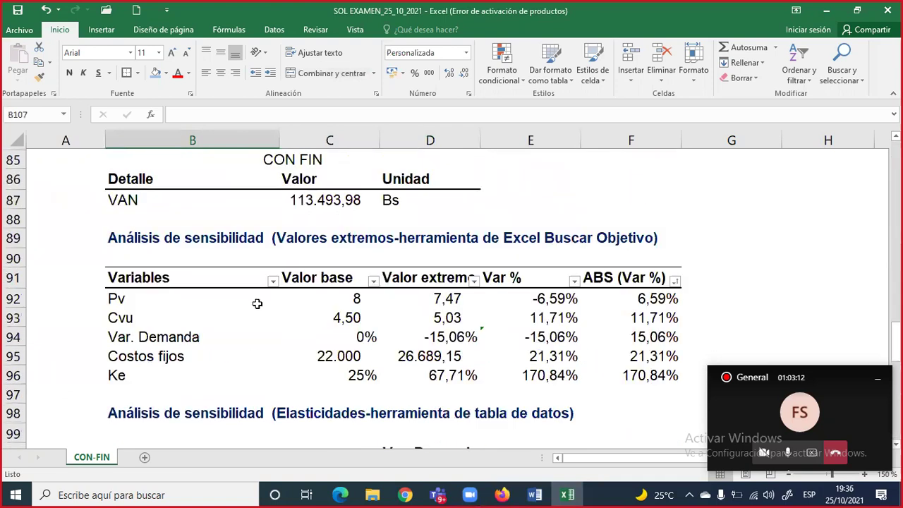
left_click(378, 336)
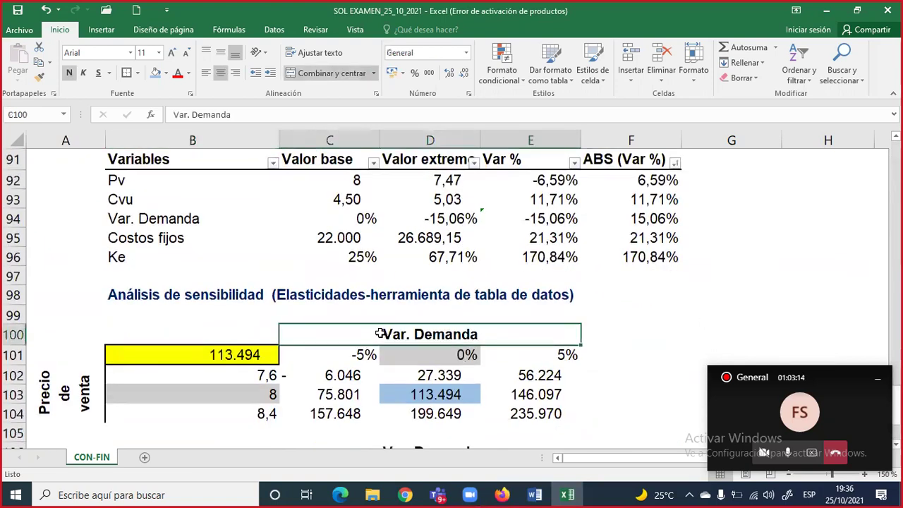
type("Cvu")
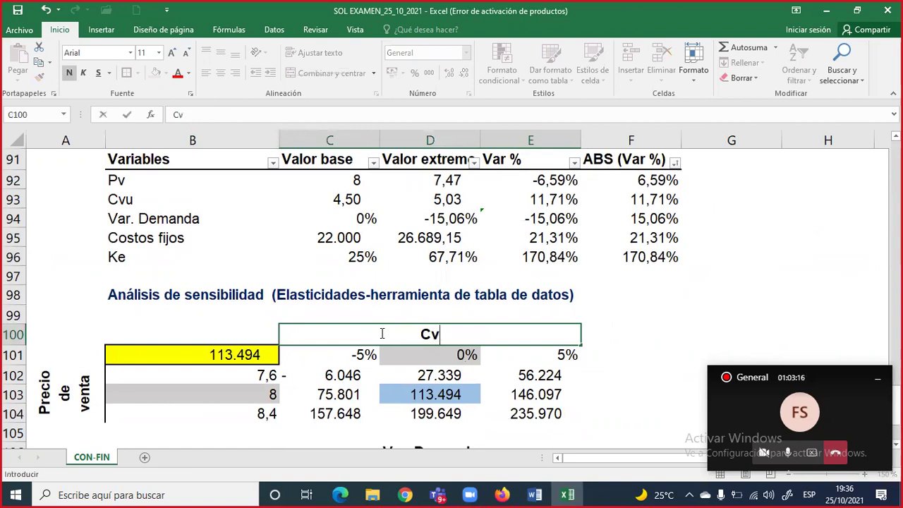
key("Return")
key("Left")
key("Left")
key("Down")
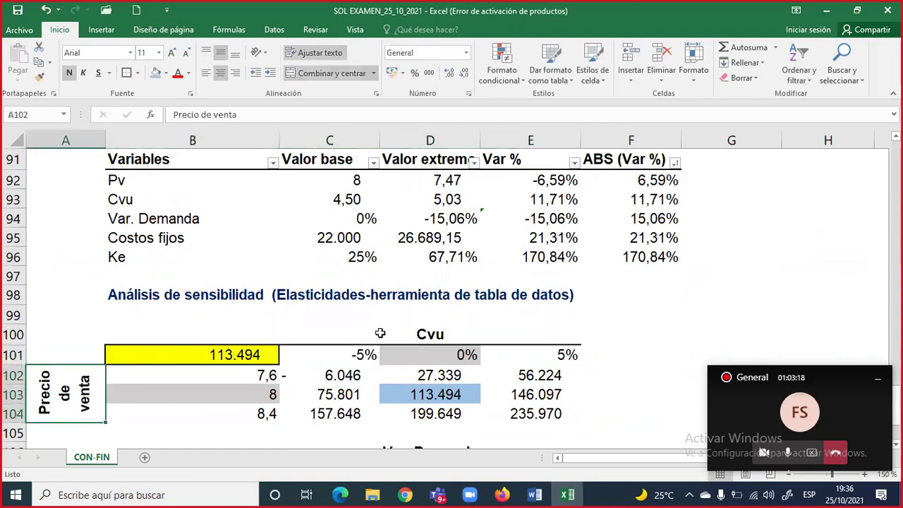
Replace the Precio de venta label in A102 with Costos fijos.
type("Costos fijos")
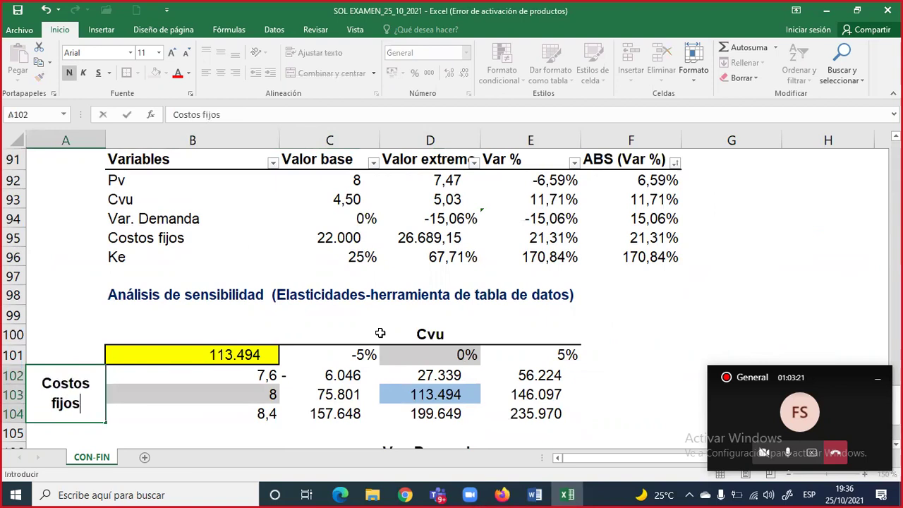
key("Return")
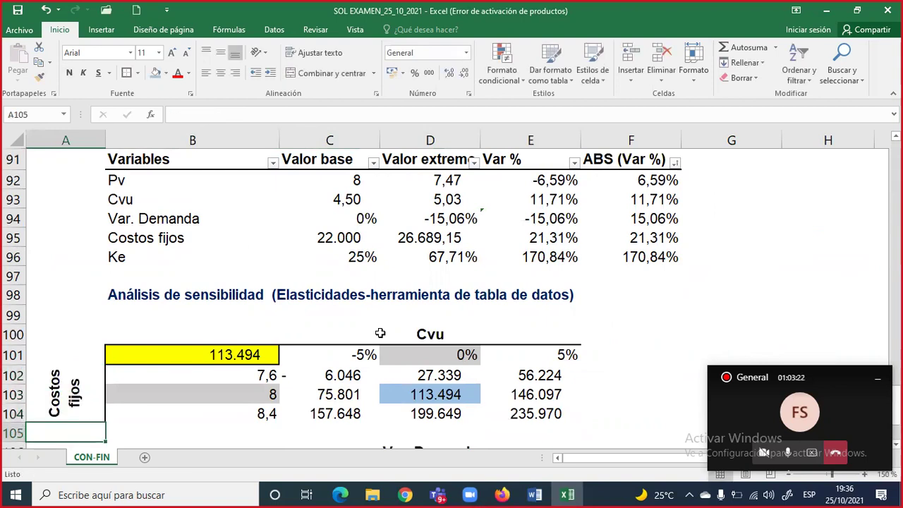
Apply comma style to C101:E101 and clear the original table's headings, results and row values, keeping the yellow corner cell.
left_click_drag(363, 356, 563, 350)
left_click(429, 74)
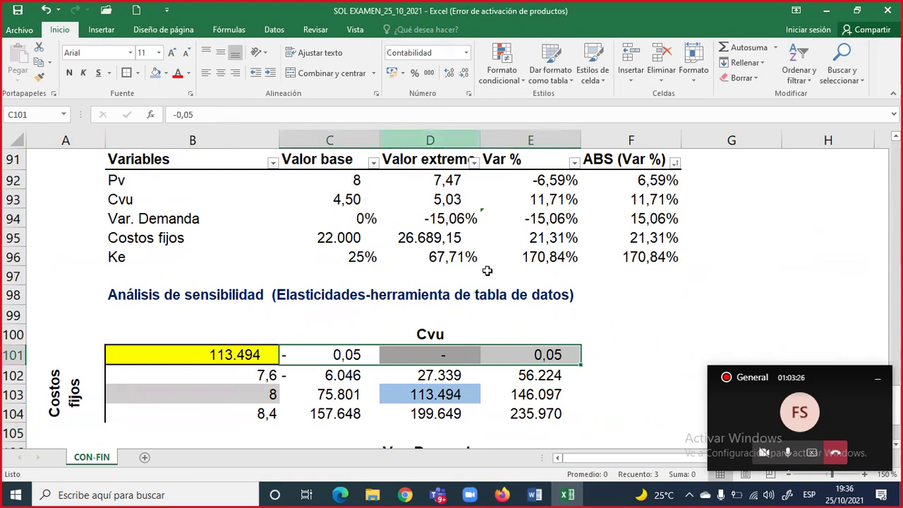
key("Delete")
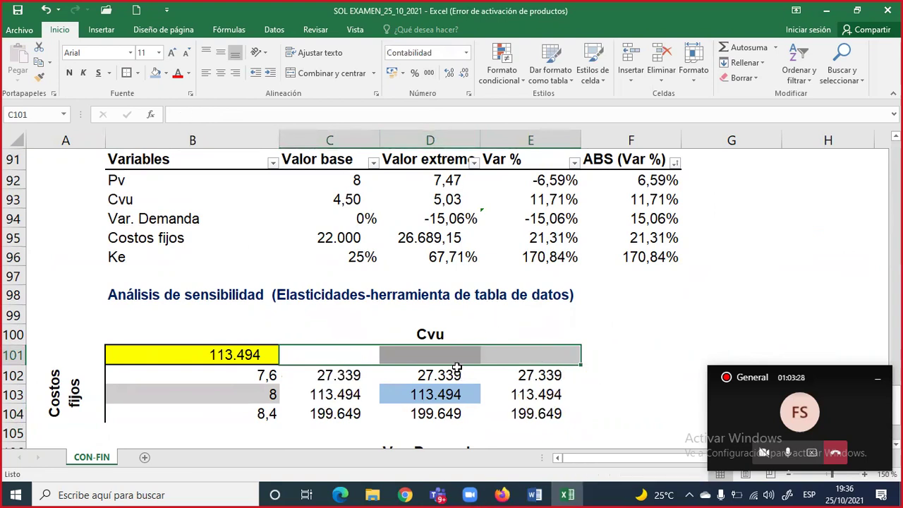
left_click_drag(342, 374, 506, 417)
key("Delete")
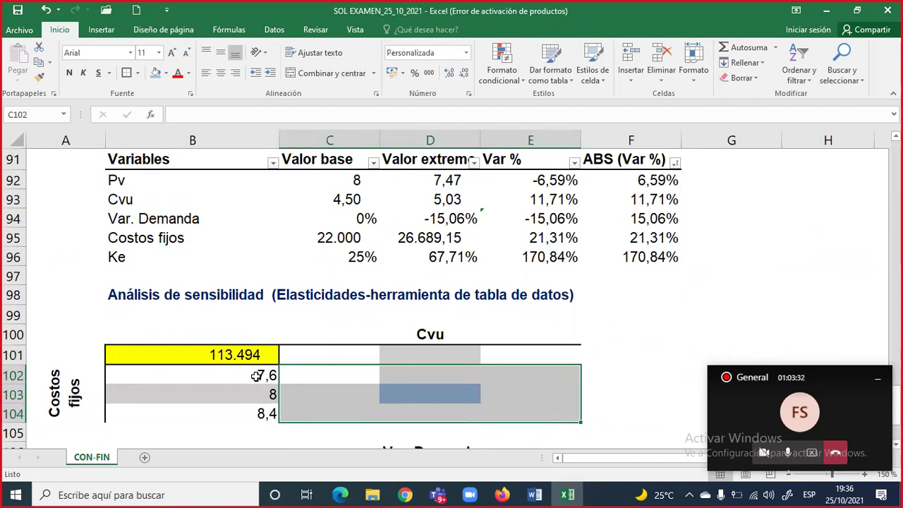
left_click_drag(262, 375, 264, 411)
key("Delete")
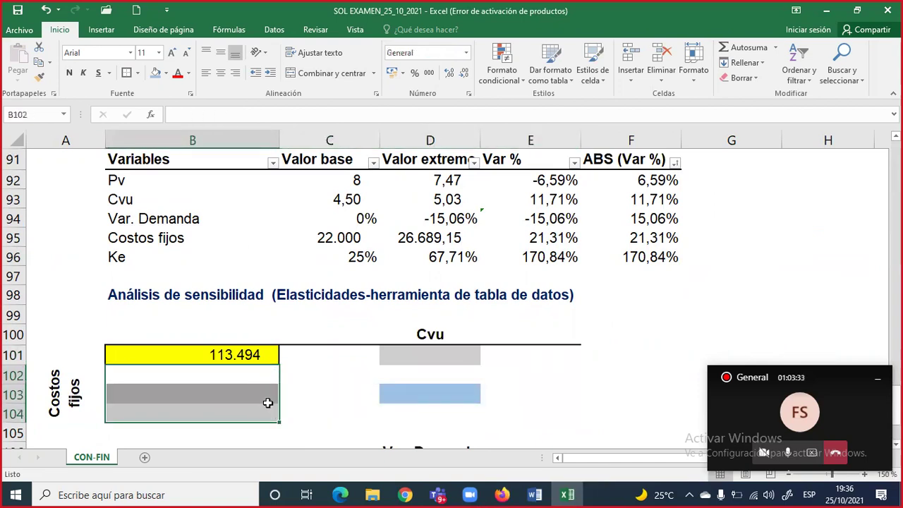
left_click(413, 361)
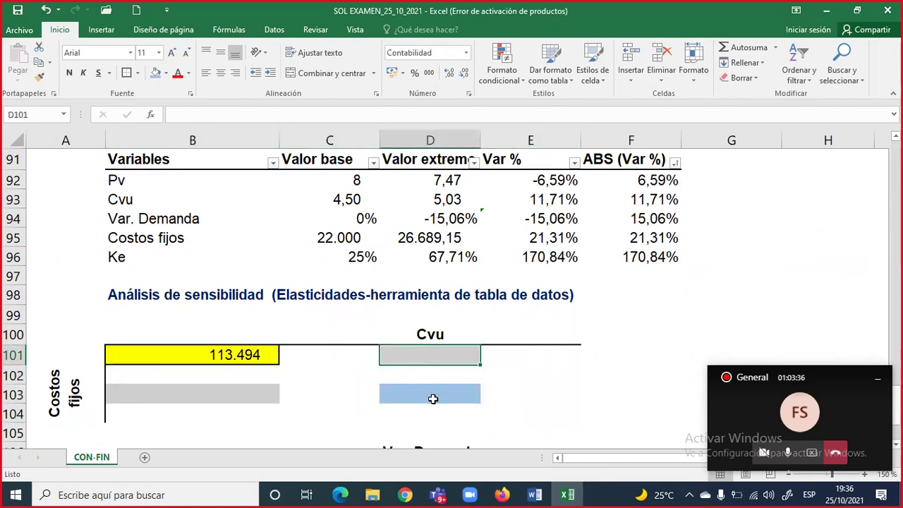
Undo the clearing and number formatting of the original table in B101:E104.
scroll(433, 400, "down", 1)
scroll(433, 400, "down", 2)
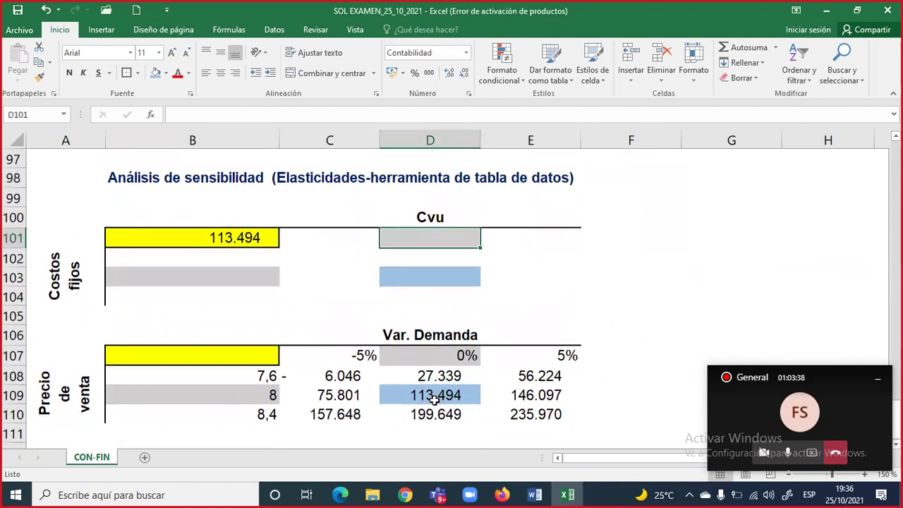
scroll(434, 400, "up", 1)
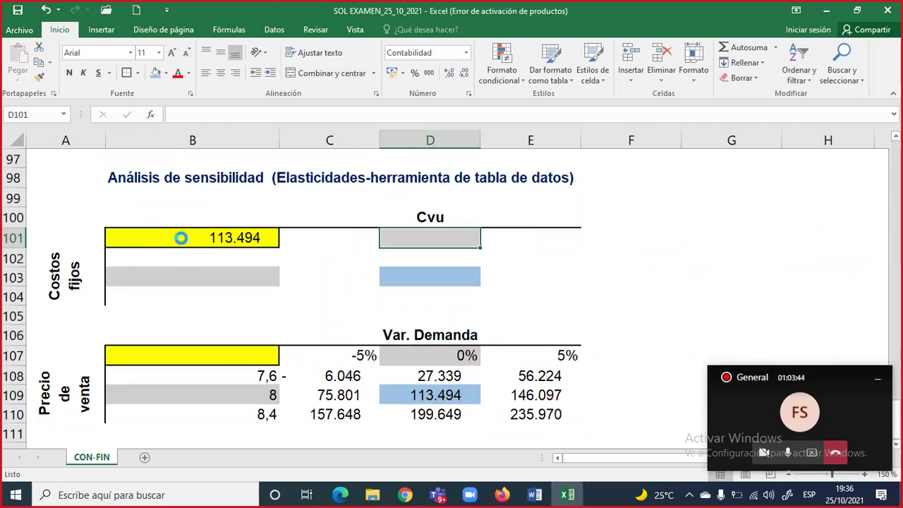
key("ctrl+y")
key("ctrl+y")
key("ctrl+y")
key("ctrl+y")
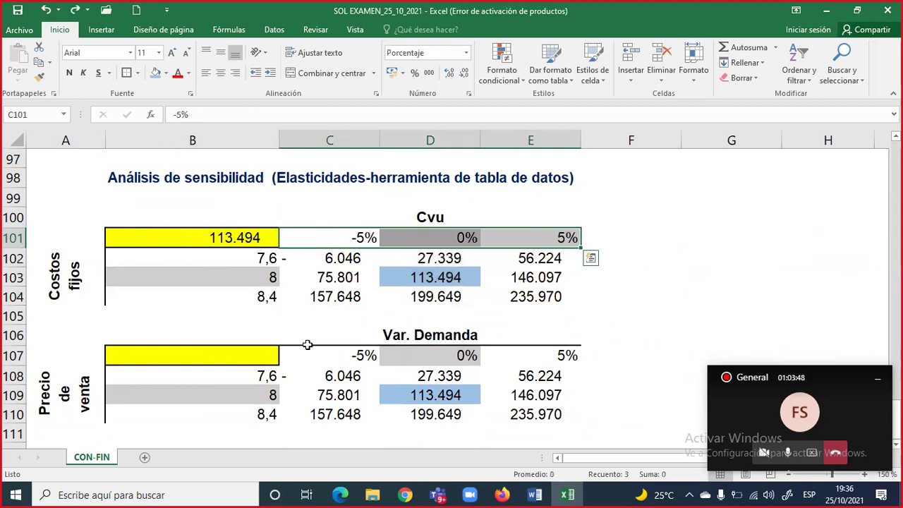
Restore the original table's labels by copying Var. Demanda from C106 into C100 and Precio de venta from A108 into A102.
left_click_drag(307, 343, 311, 349)
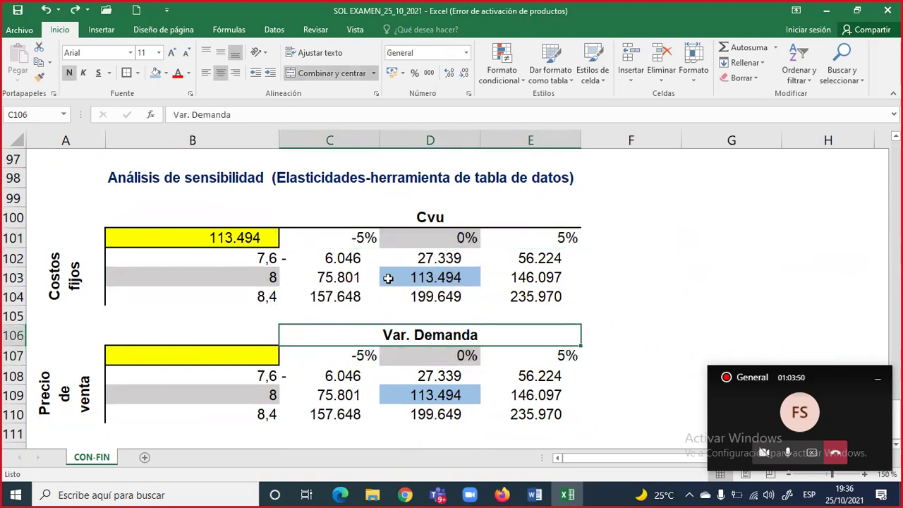
left_click(398, 238)
left_click(374, 325)
key("ctrl+c")
left_click(404, 216)
key("ctrl+v")
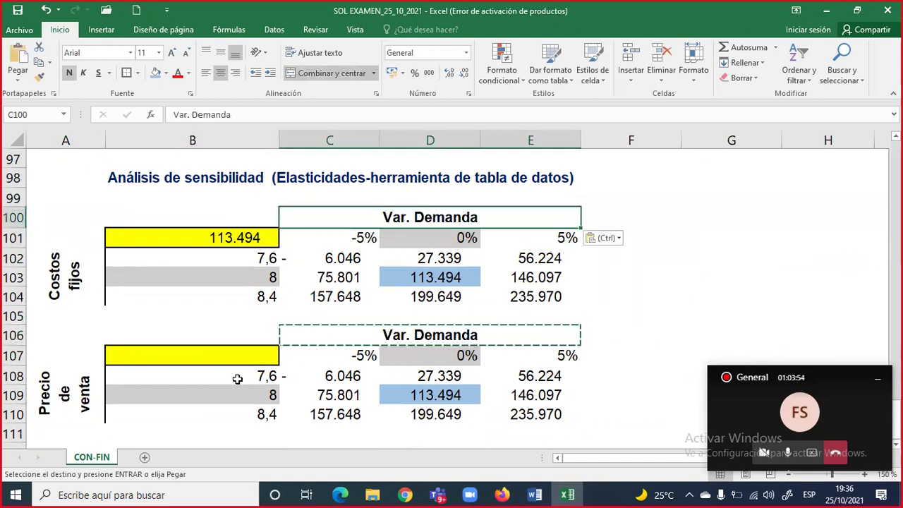
left_click(71, 386)
key("ctrl+c")
left_click(65, 274)
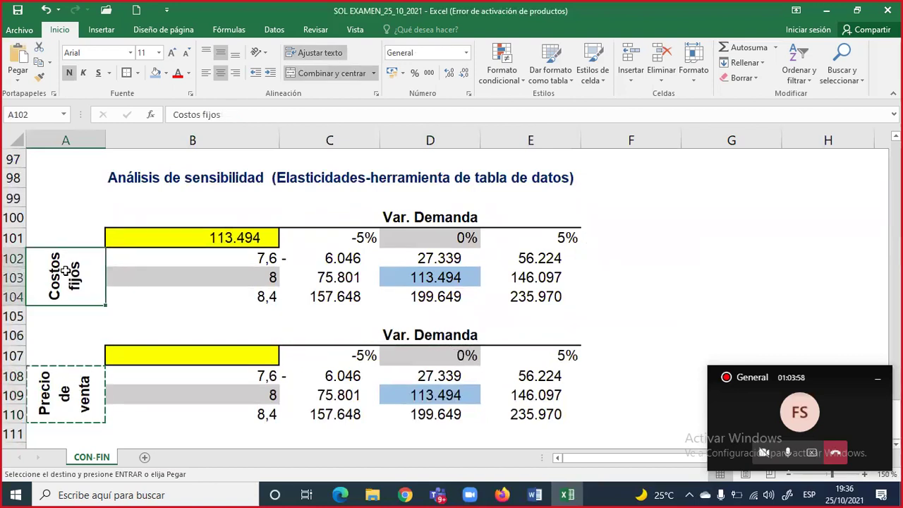
key("ctrl+v")
Replace the copied table's column heading in C106 with Cvu.
left_click(407, 336)
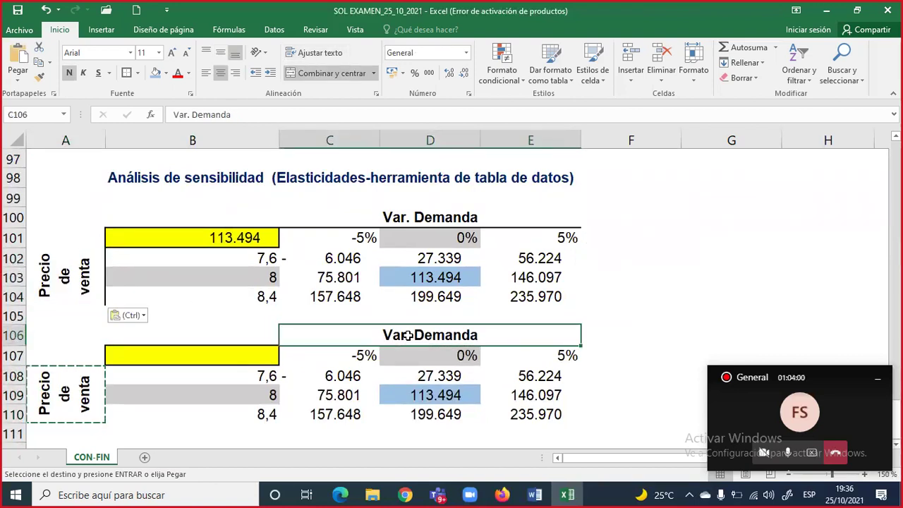
key("Escape")
type("Cv")
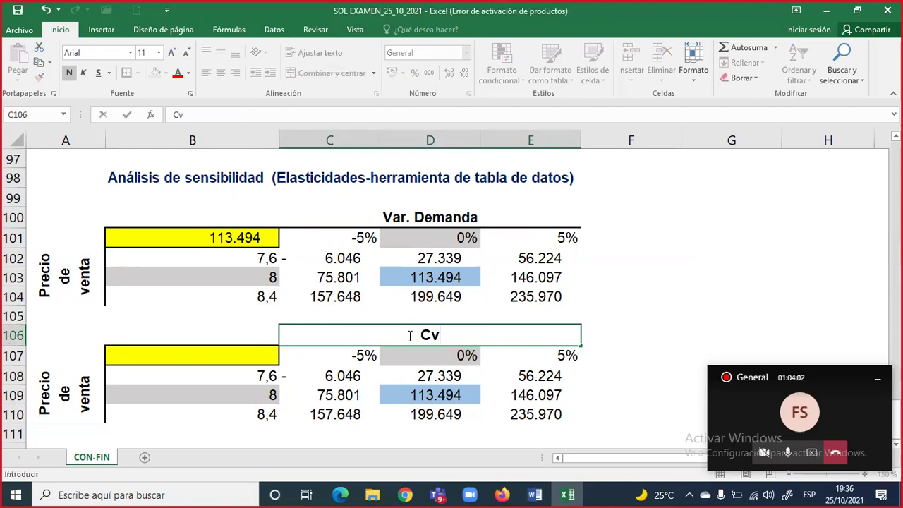
type("y")
key("BackSpace")
type("u")
key("Return")
Replace the copied table's row label in A108 with Costo fijos.
key("Left")
key("Left")
key("Down")
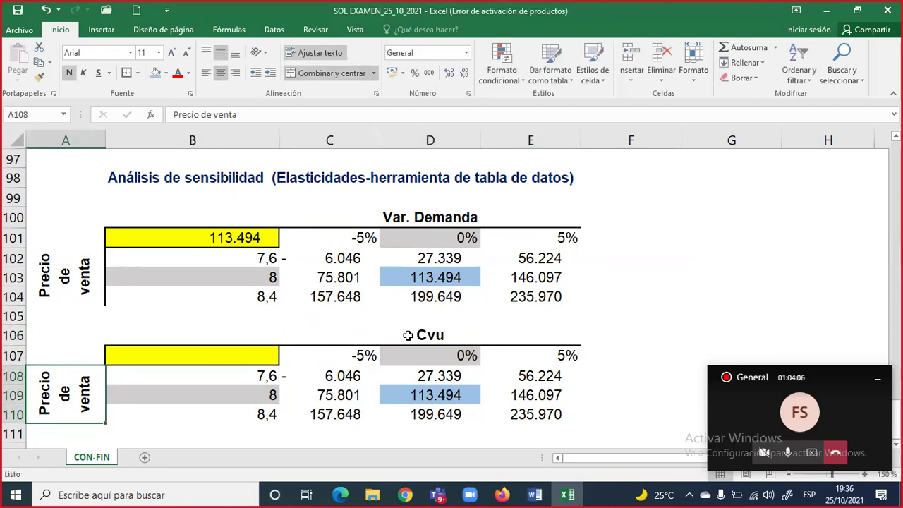
type("Costo fijos")
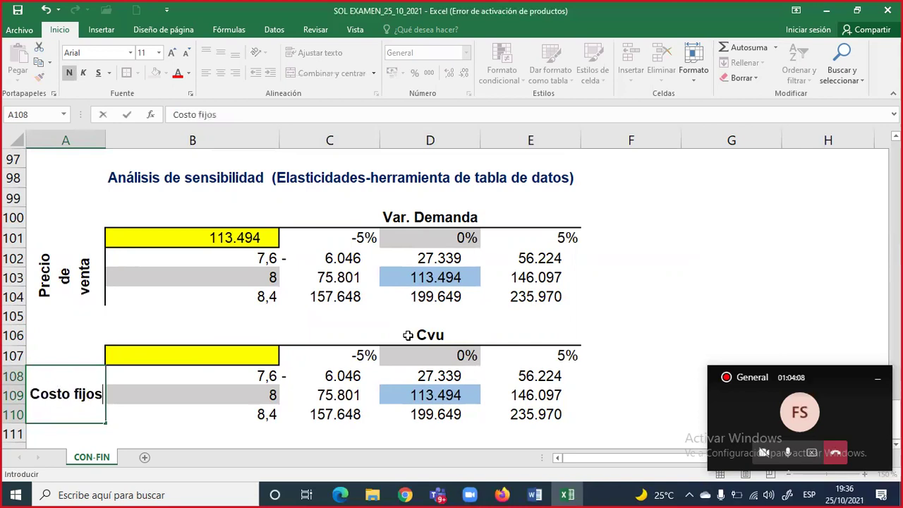
key("Return")
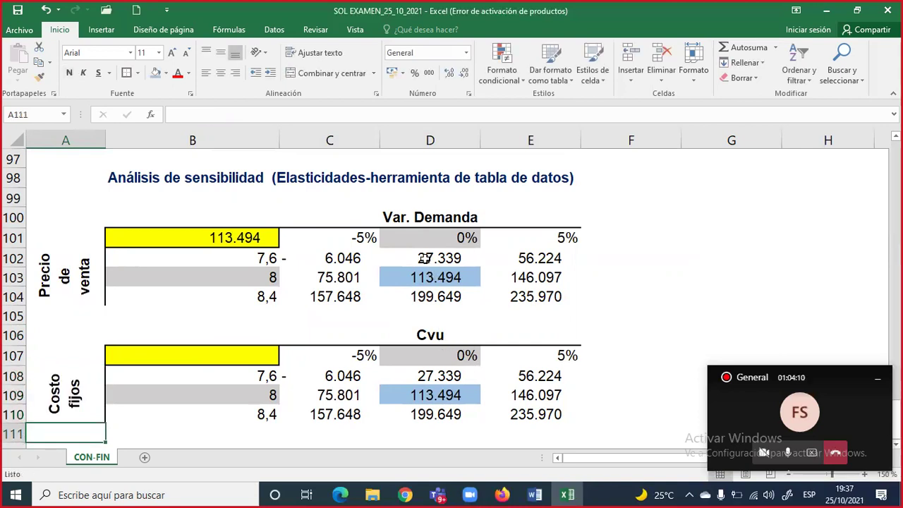
Clear the contents of B107:E110 in the copied table and apply comma style to C107:E107.
left_click_drag(262, 361, 533, 421)
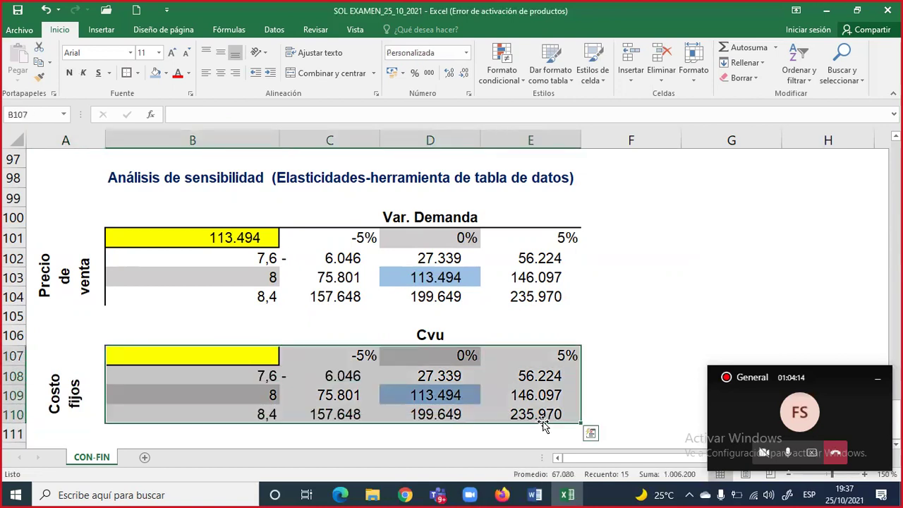
key("Delete")
left_click_drag(354, 356, 528, 355)
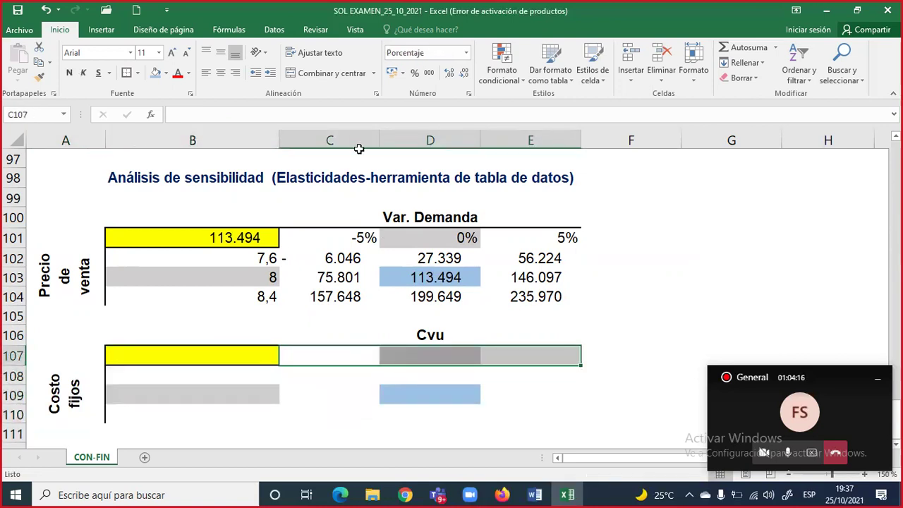
left_click(429, 73)
Look up the base Cvu among the input data and enter 4,5 in D107.
left_click(442, 358)
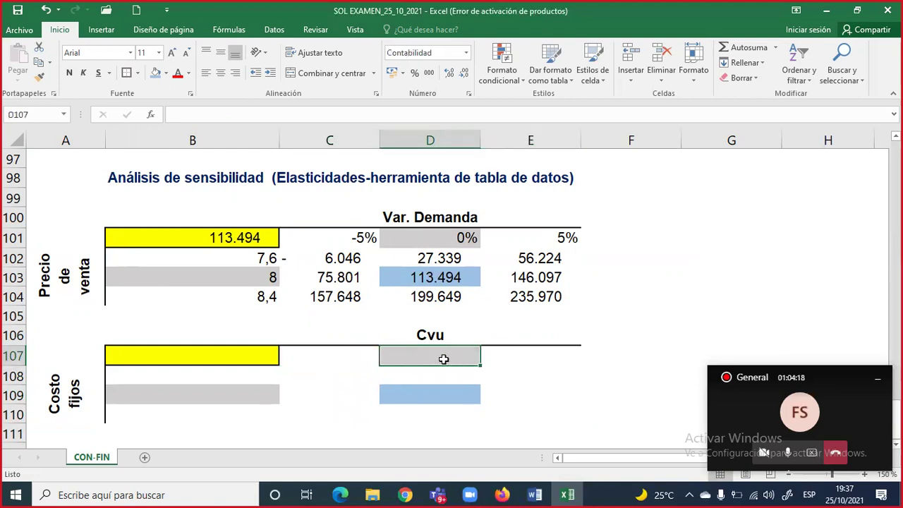
left_click_drag(82, 359, 536, 415)
left_click(444, 359)
scroll(450, 405, "up", 6)
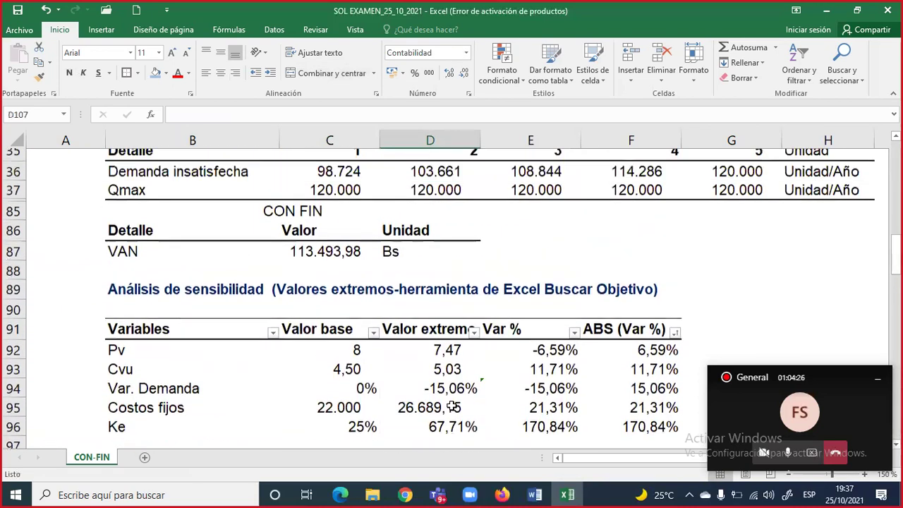
scroll(452, 405, "up", 2)
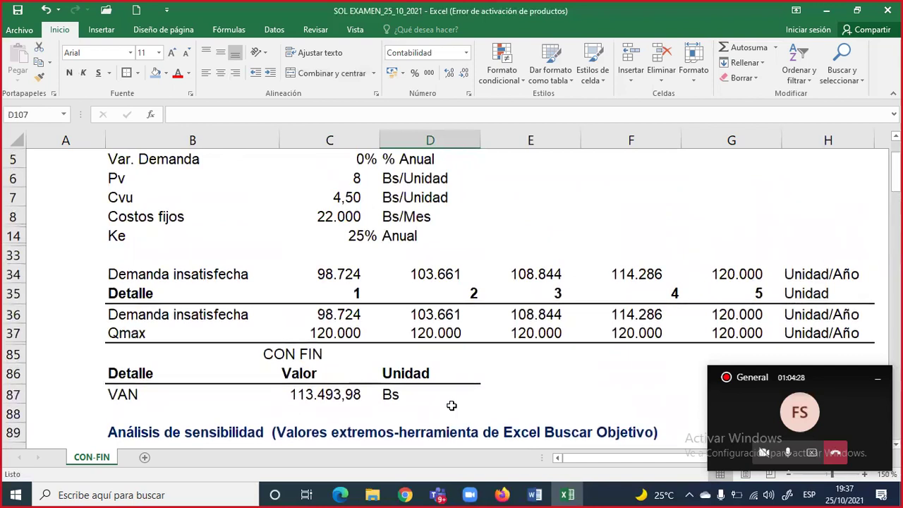
scroll(452, 406, "down", 9)
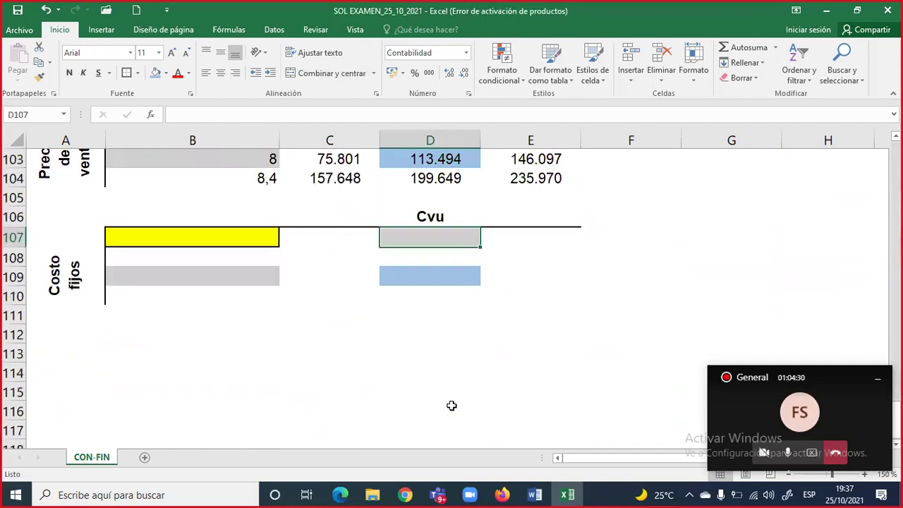
type("4,5")
key("Return")
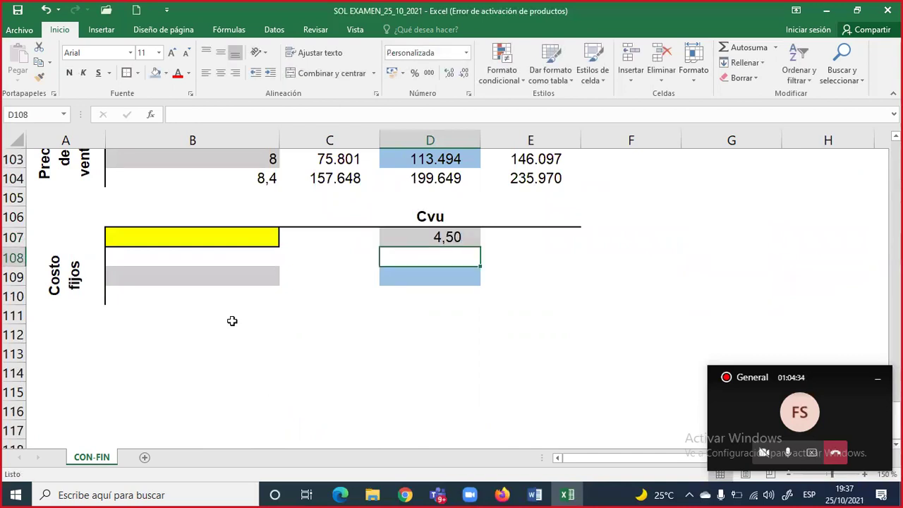
Look up the base Costos fijos among the input data and enter 22000 in B109.
left_click(224, 276)
scroll(207, 295, "up", 8)
scroll(207, 295, "up", 3)
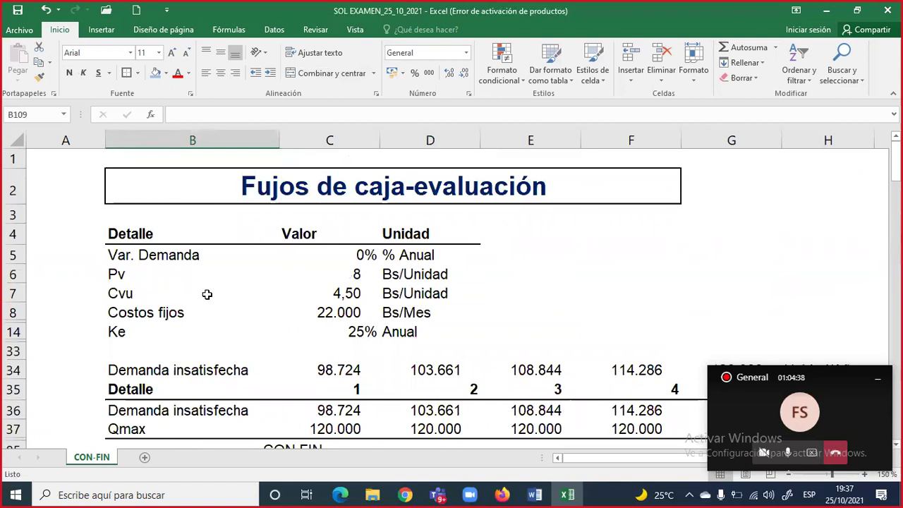
scroll(206, 295, "down", 3)
scroll(207, 294, "down", 5)
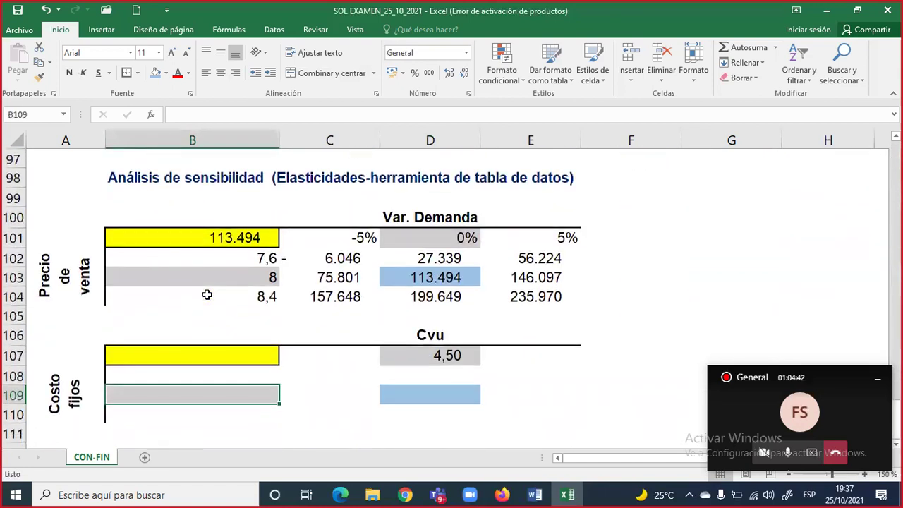
type("22000")
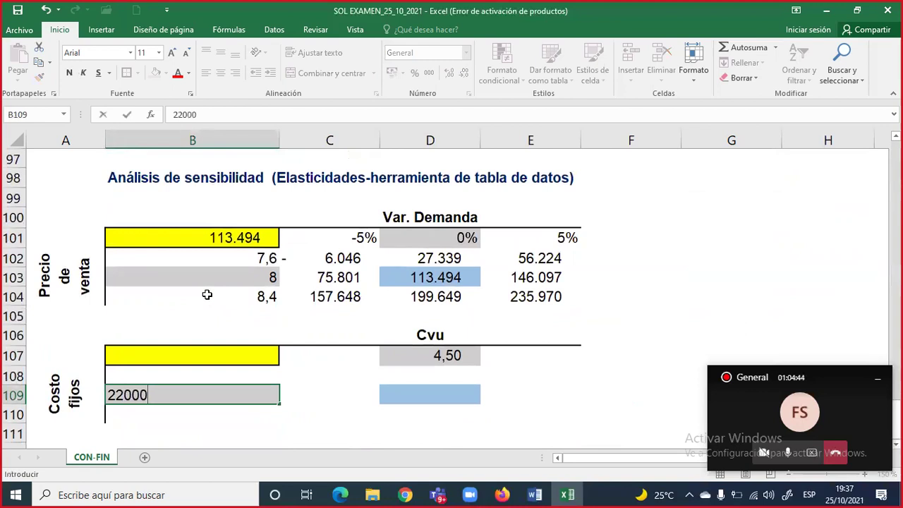
key("Return")
Enter the formula =D107*(1+5%) in E107 for the 5% higher Cvu.
key("Up")
key("Right")
key("Right")
key("Right")
key("Up")
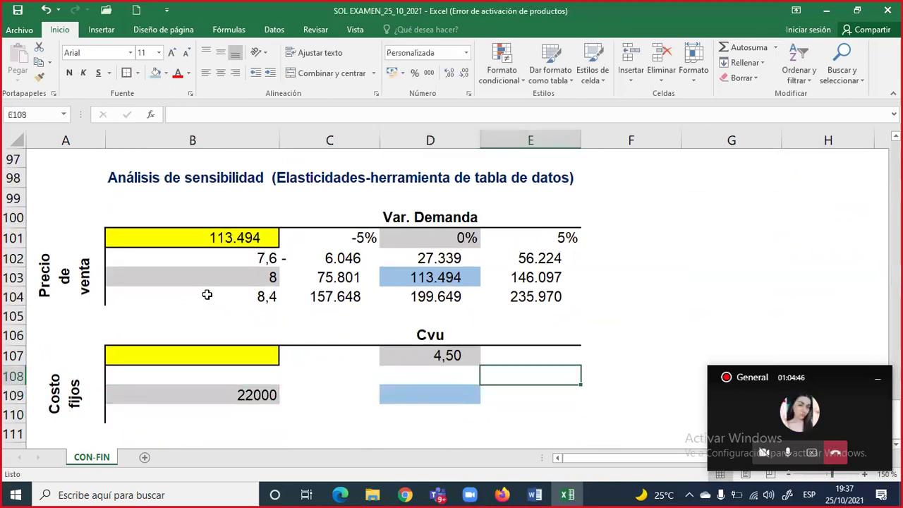
key("Up")
type("=")
key("Left")
type("*(1+5%")
key("Return")
Enter the formula =D107*(1-5%) in C107 for the 5% lower Cvu.
key("Left")
key("Left")
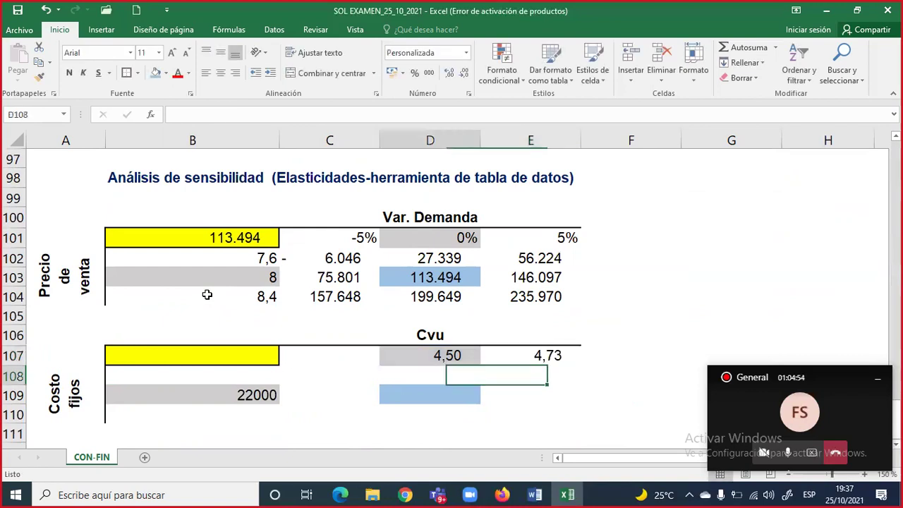
key("Up")
type("=")
key("Right")
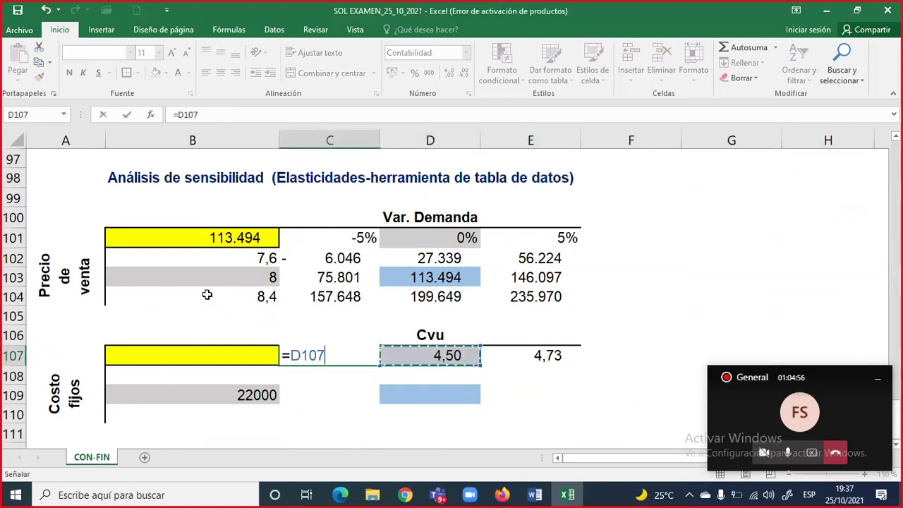
type("*(1-5")
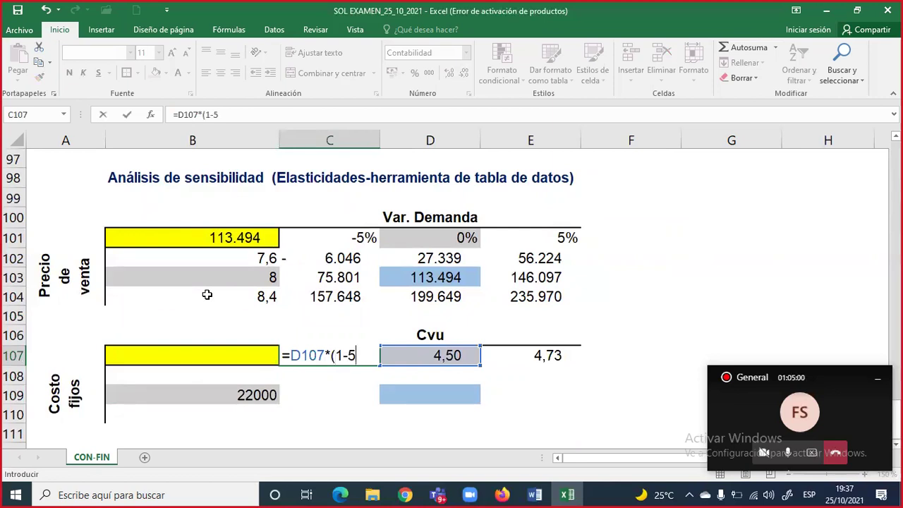
type("%")
key("Return")
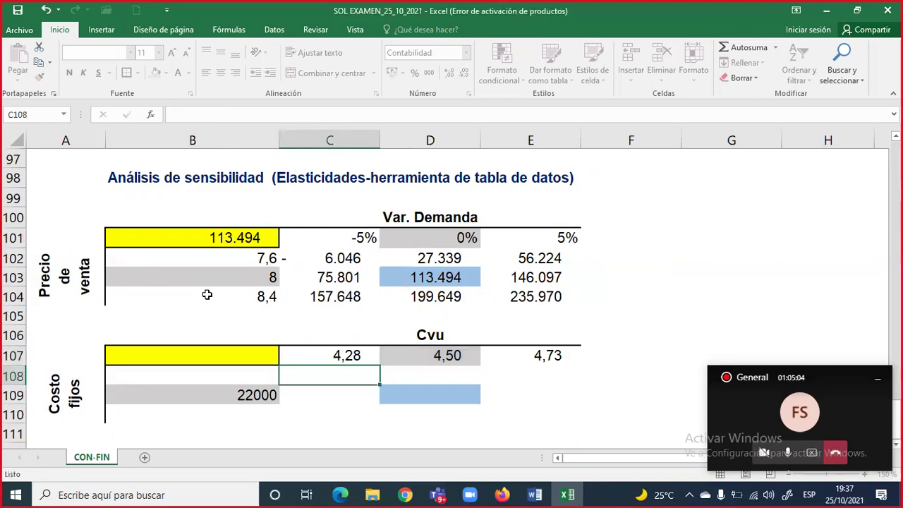
Enter the formula =B109*(1+5%) in B110 for the 5% higher Costos fijos.
key("Left")
key("Down")
key("Down")
type("=")
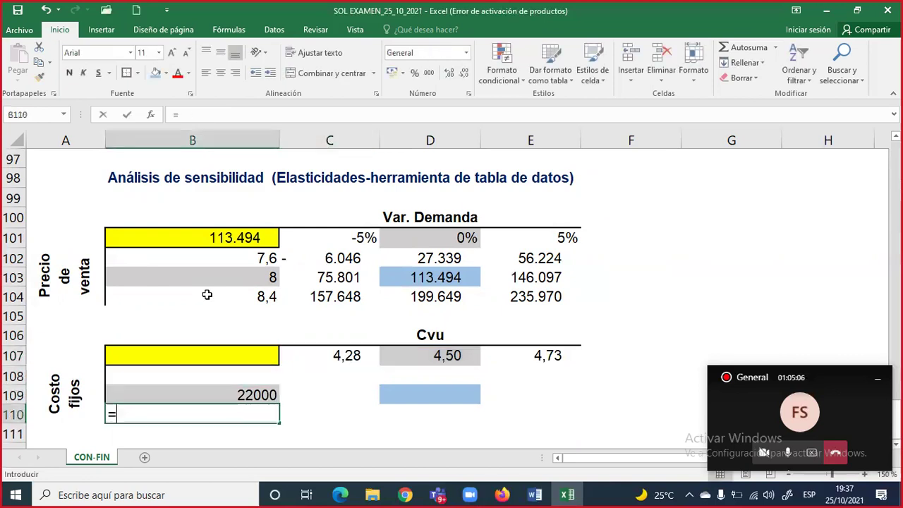
key("Up")
type("*")
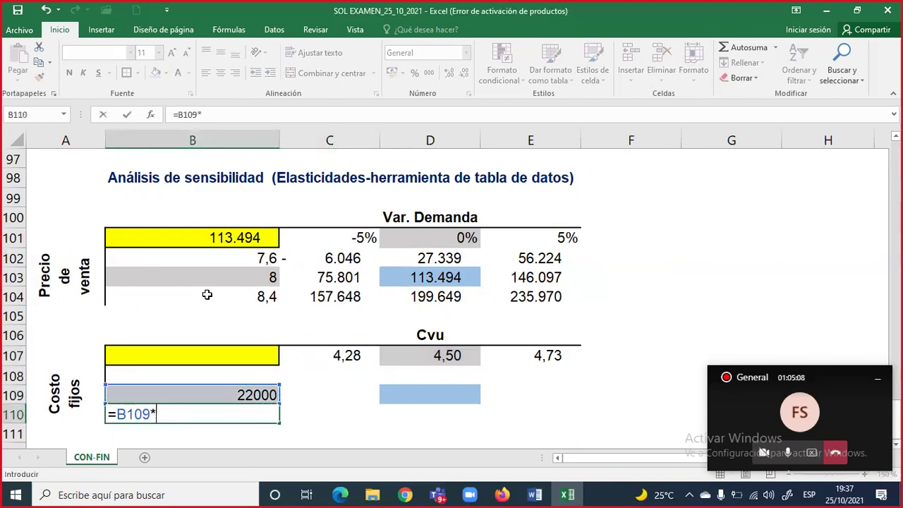
type("(1+5%")
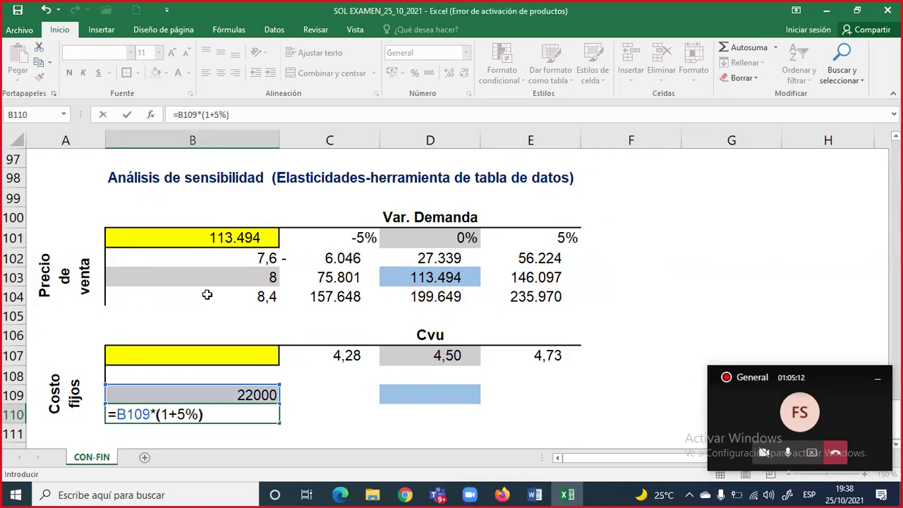
key("Return")
Enter the formula =B109*(1-5%) in B108 for the 5% lower Costos fijos.
key("Up")
key("Up")
key("Up")
type("=")
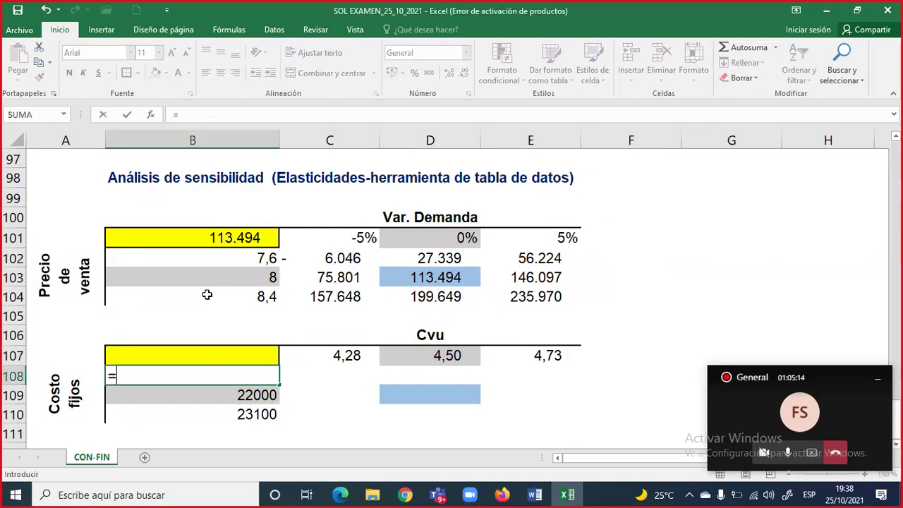
key("Down")
type("*")
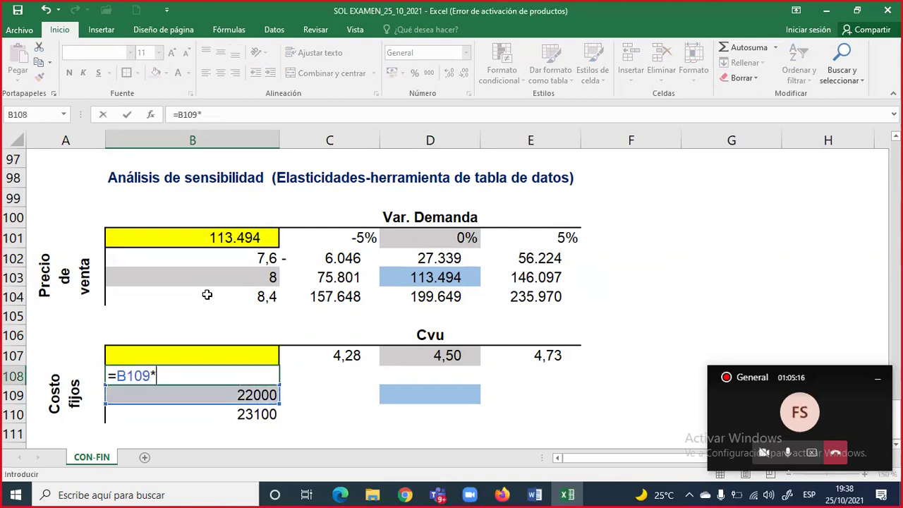
type("(1-5%")
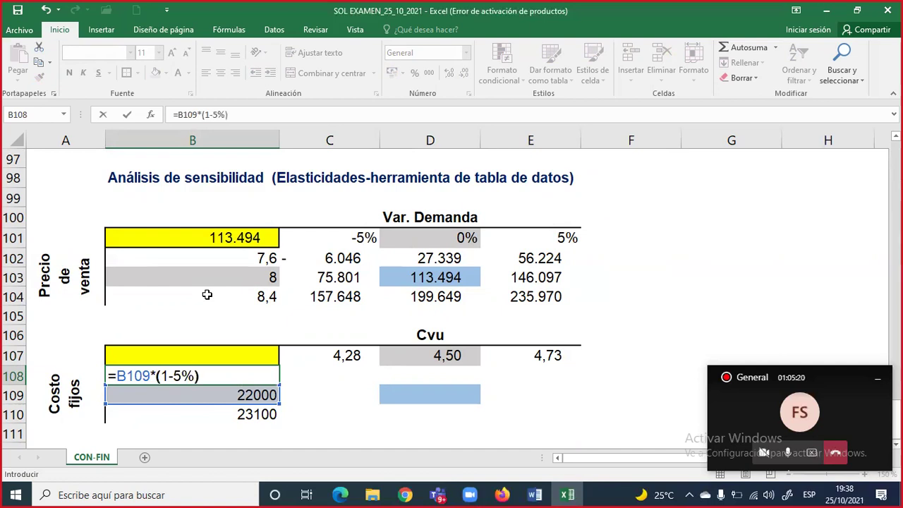
key("Return")
Link the yellow corner cell B107 to the VAN result with the formula =C87.
key("Up")
key("Up")
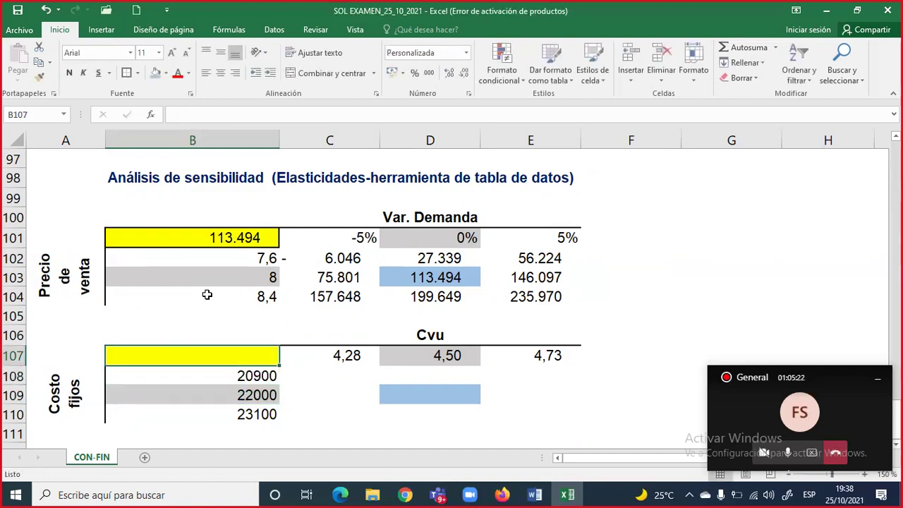
type("=")
scroll(206, 295, "up", 5)
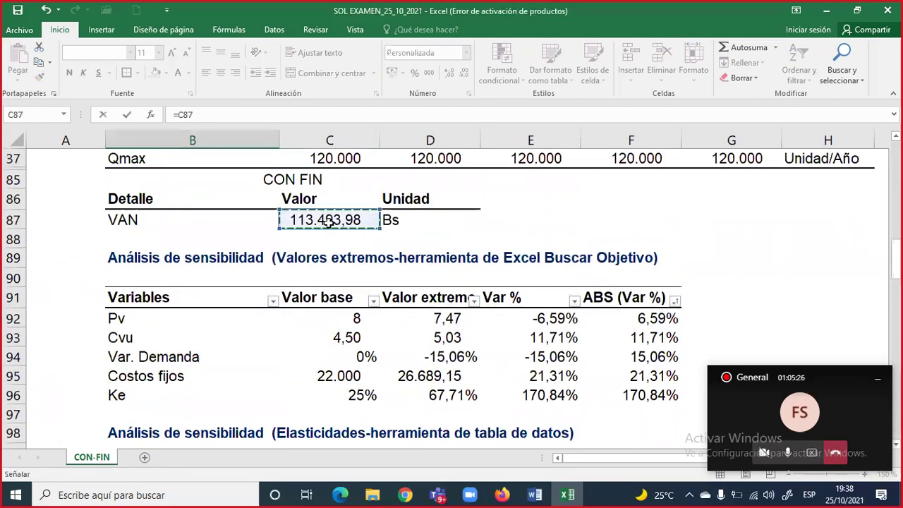
key("Return")
Select the range B107:E110 and start the what-if data table (Tabla de datos) on it.
scroll(327, 257, "down", 3)
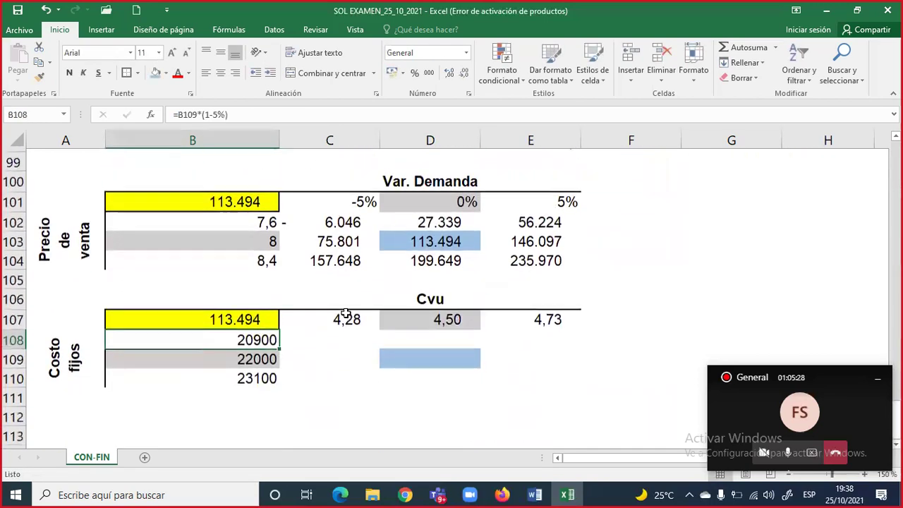
left_click_drag(202, 243, 538, 294)
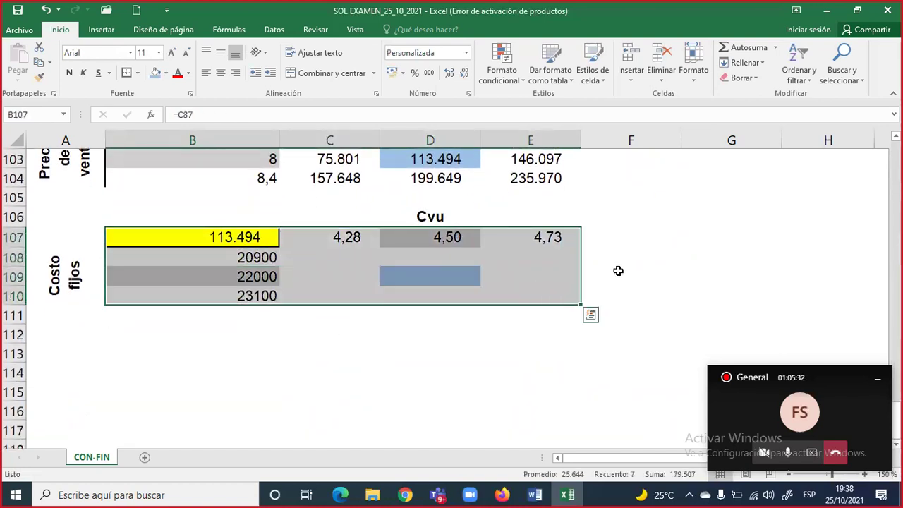
left_click(640, 258)
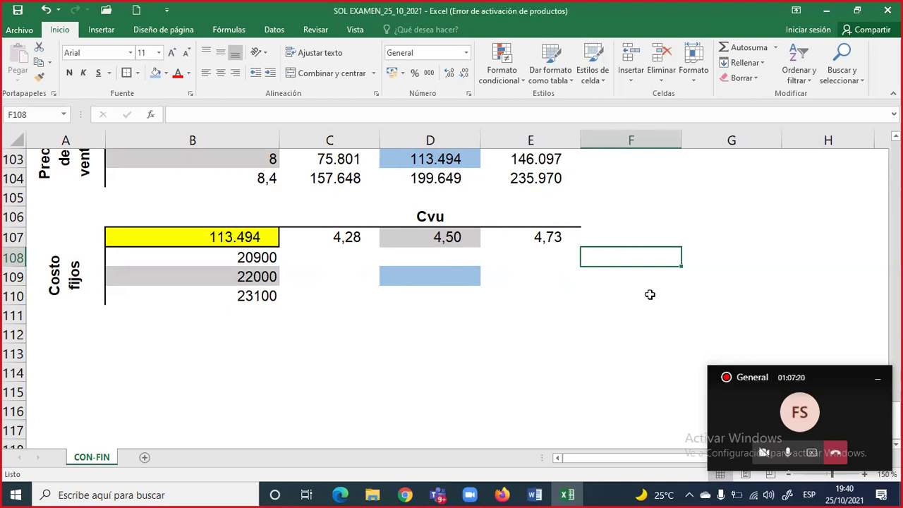
left_click(419, 292)
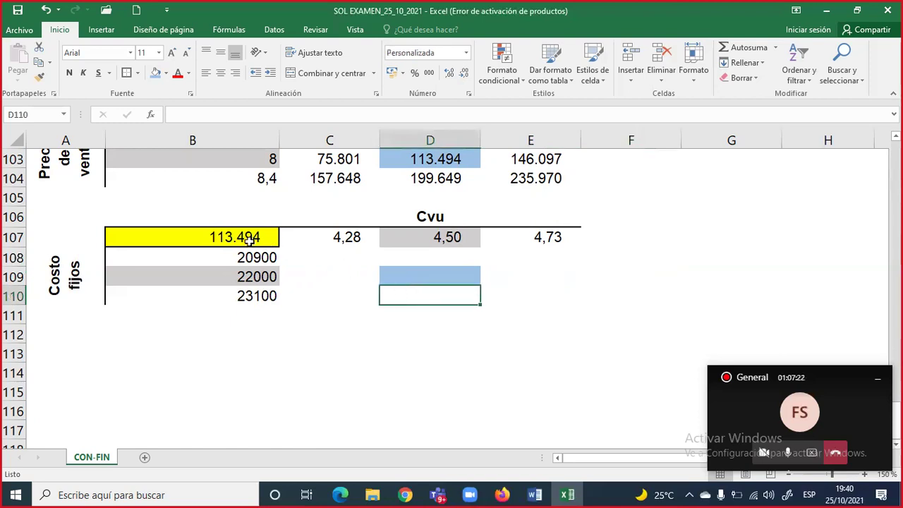
mouse_move(241, 237)
left_mouse_down()
mouse_move(515, 289)
mouse_move(512, 281)
left_mouse_up()
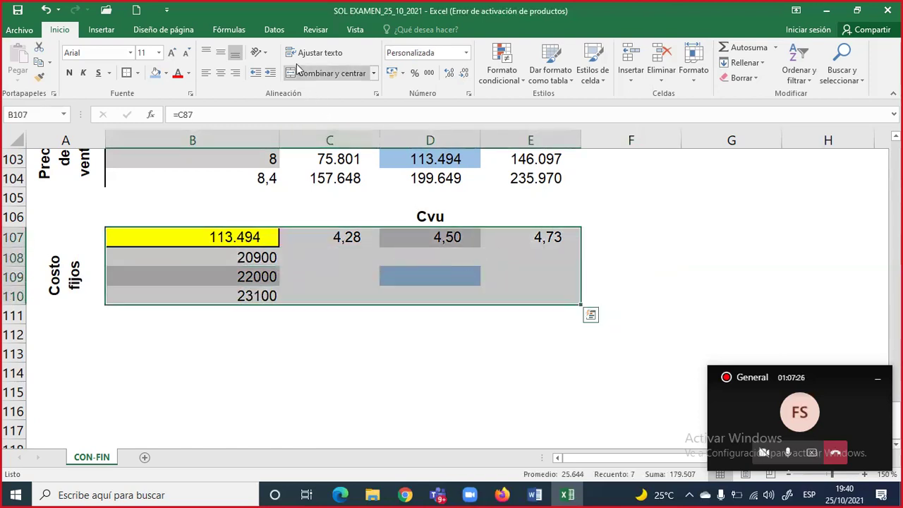
left_click(275, 30)
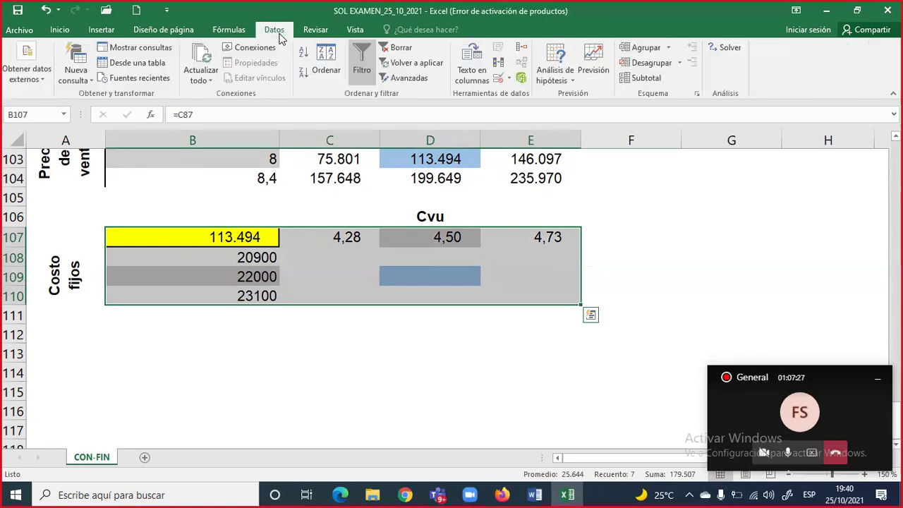
left_click(568, 81)
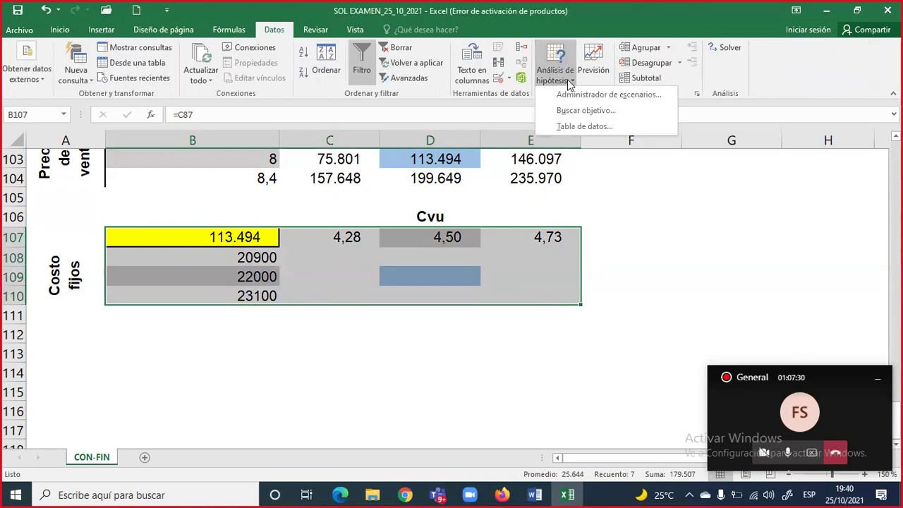
left_click(578, 127)
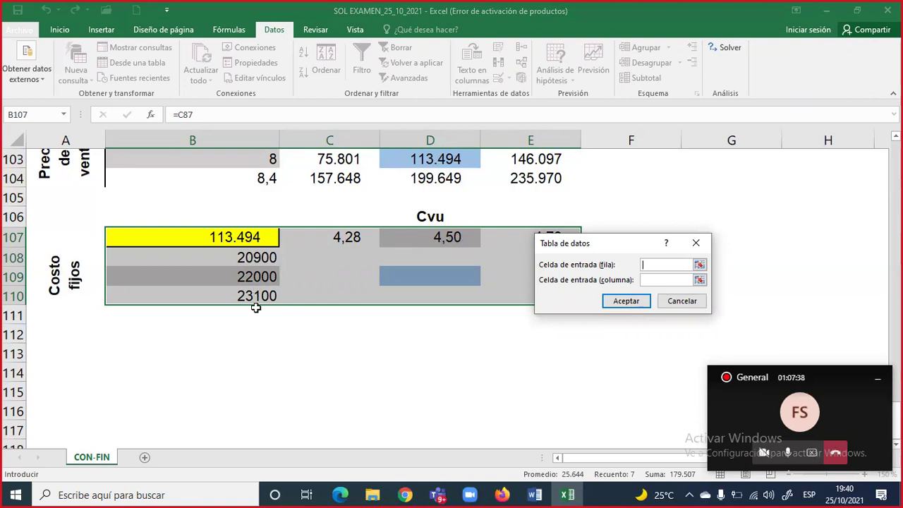
Create the data table with Cvu cell $C$7 as row input and Costos fijos cell $C$8 as column input.
scroll(258, 286, "up", 6)
scroll(260, 283, "up", 5)
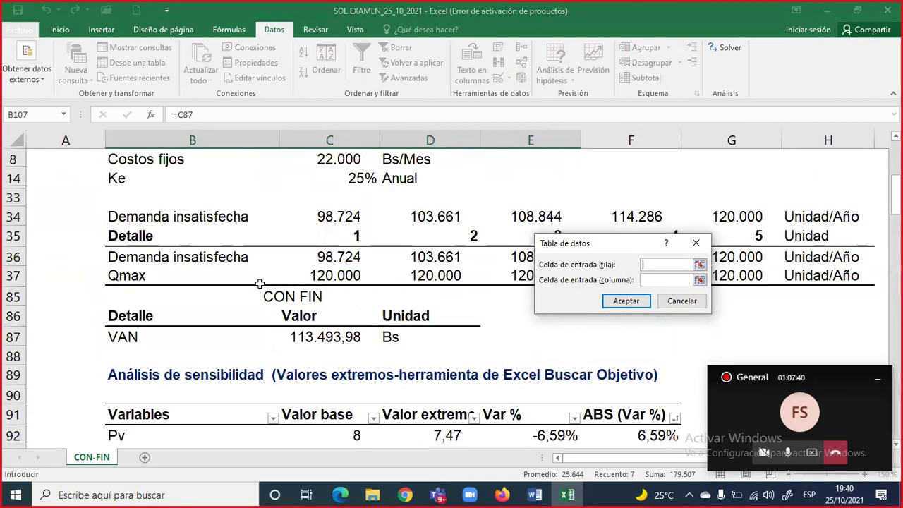
left_click(328, 273)
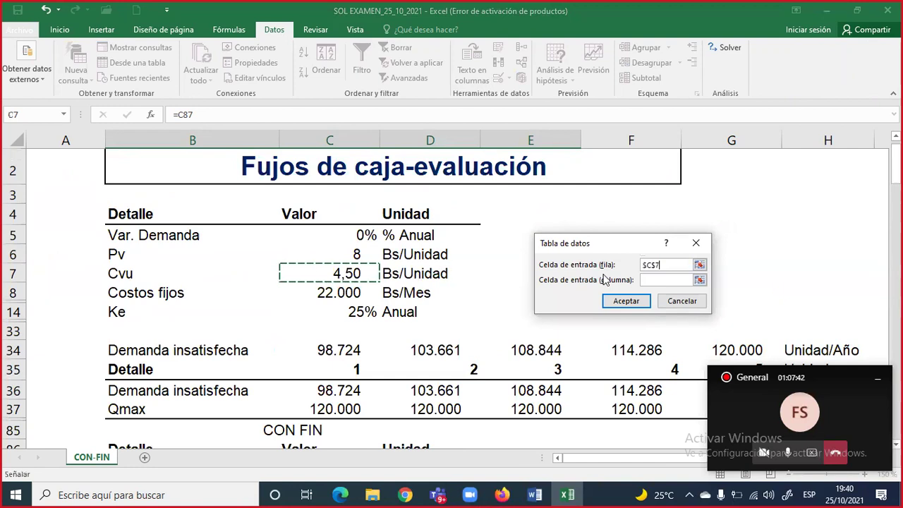
left_click(658, 280)
left_click(350, 292)
scroll(350, 295, "down", 3)
scroll(351, 296, "down", 6)
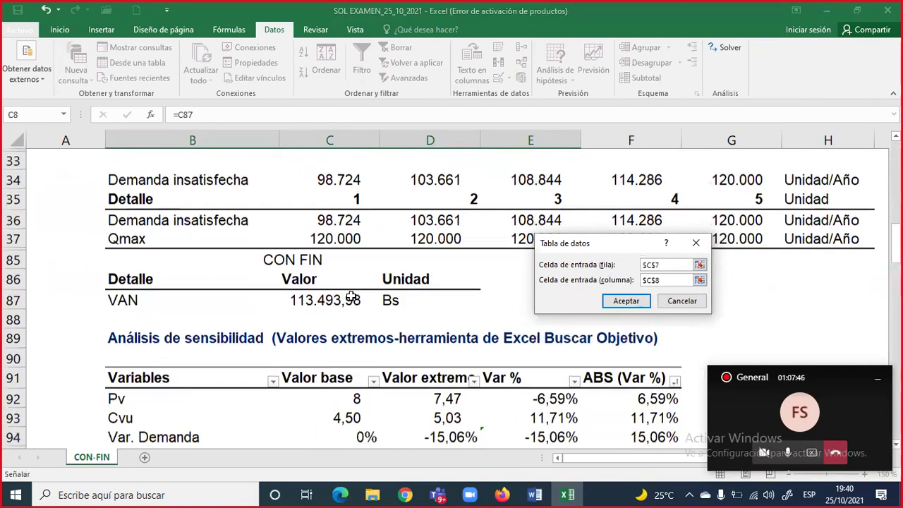
scroll(351, 297, "down", 2)
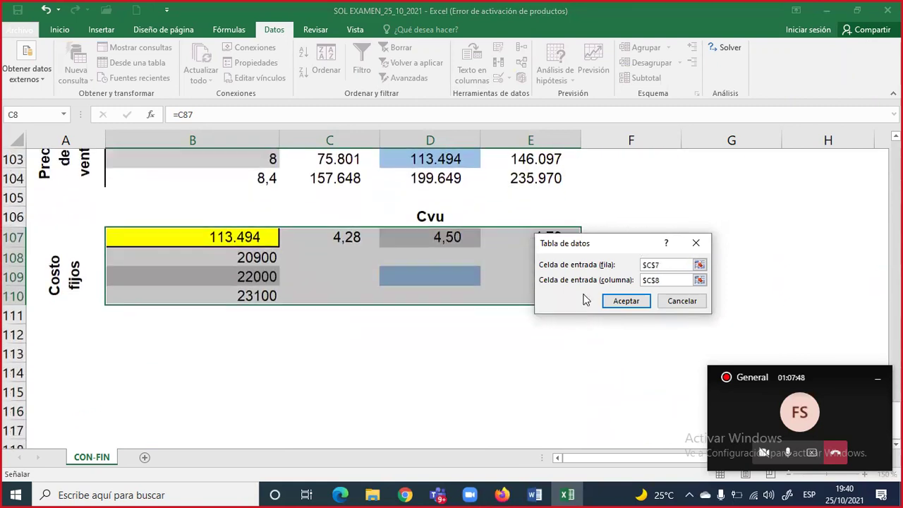
left_click(607, 300)
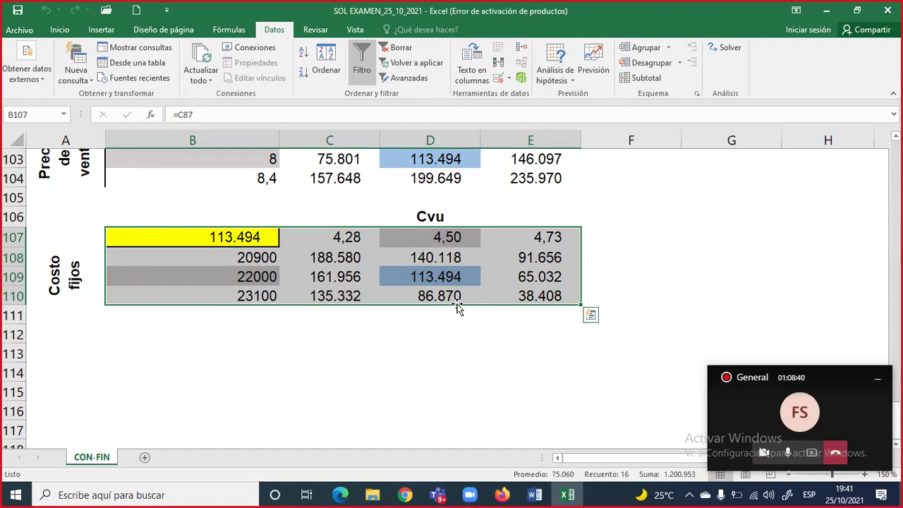
left_click_drag(344, 254, 540, 298)
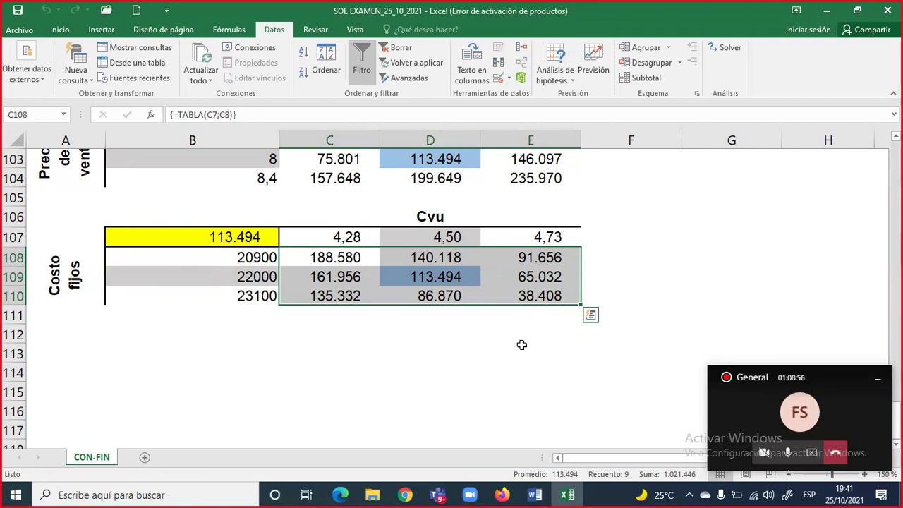
key("Escape")
left_click(789, 455)
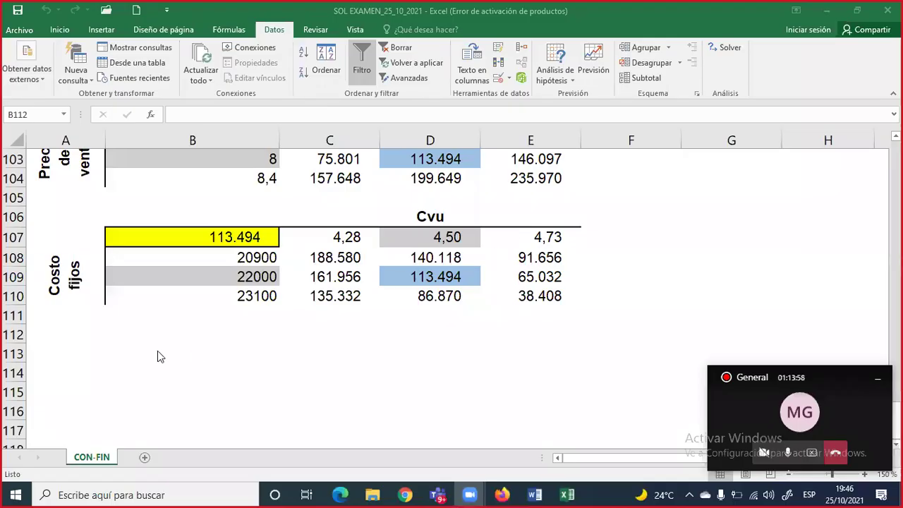
Enter the label Ke in B113, below the Cvu and Costos fijos table.
left_click(142, 356)
scroll(173, 344, "up", 3)
scroll(176, 343, "up", 7)
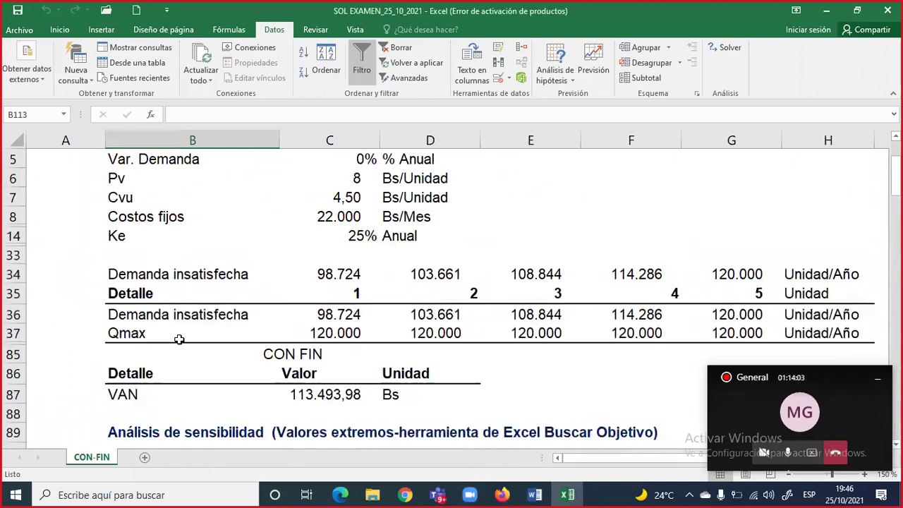
scroll(179, 340, "down", 6)
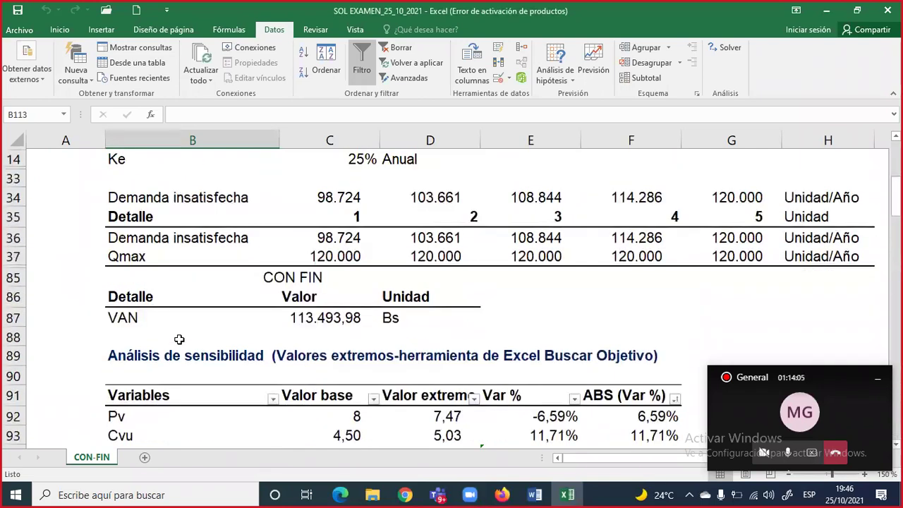
scroll(179, 339, "down", 4)
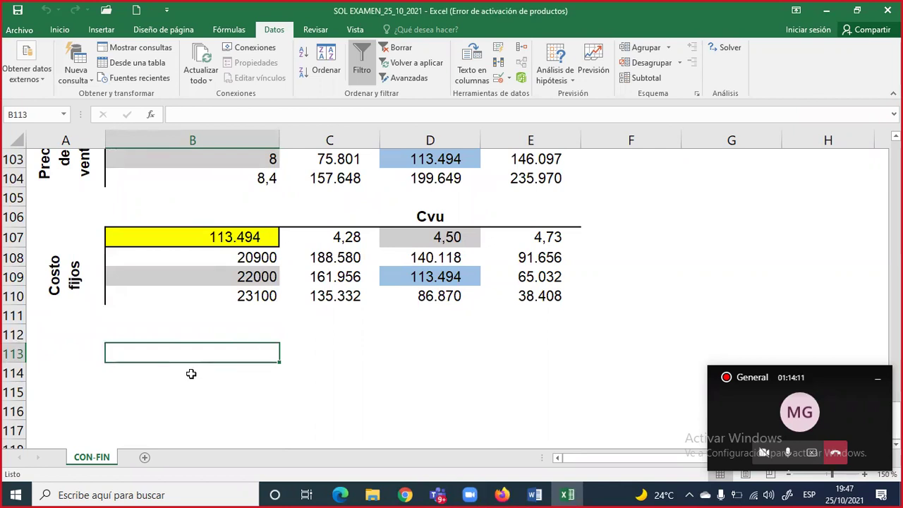
type("Ke")
key("Return")
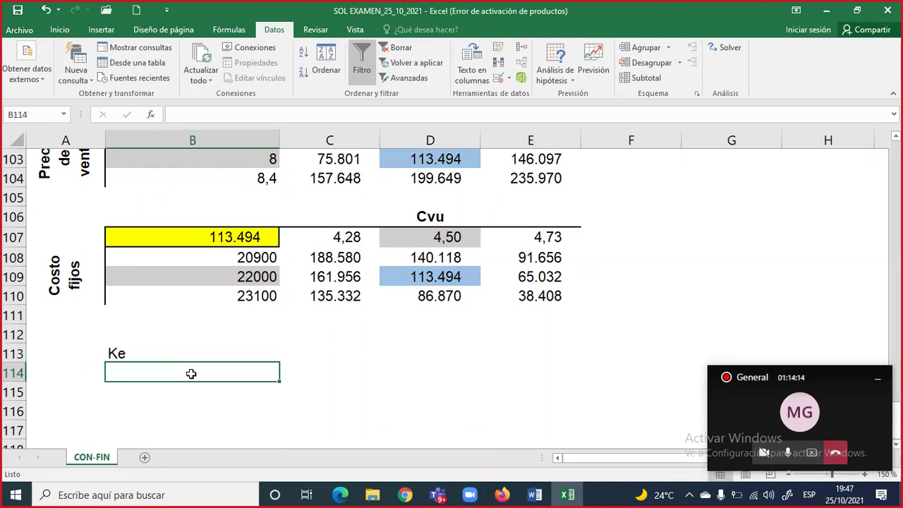
Fill cell B114 below the Ke label with light blue.
left_click(59, 29)
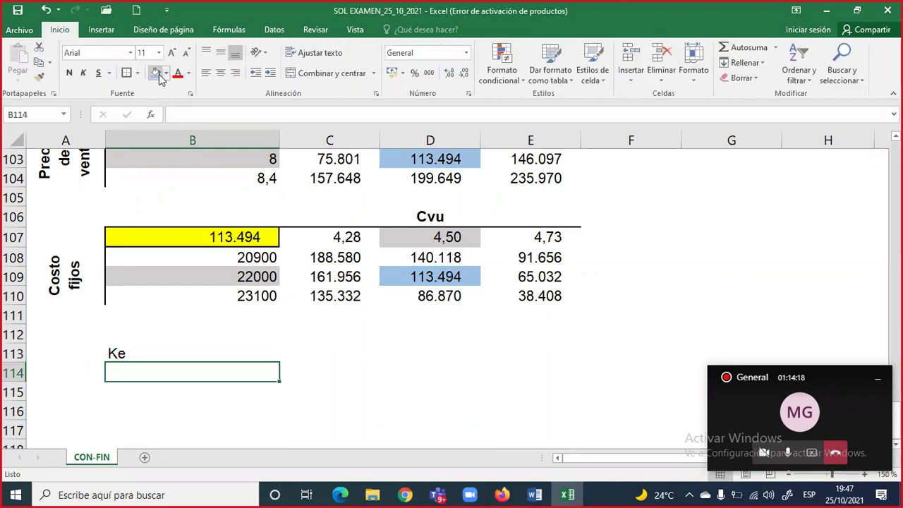
left_click(155, 73)
left_click(181, 409)
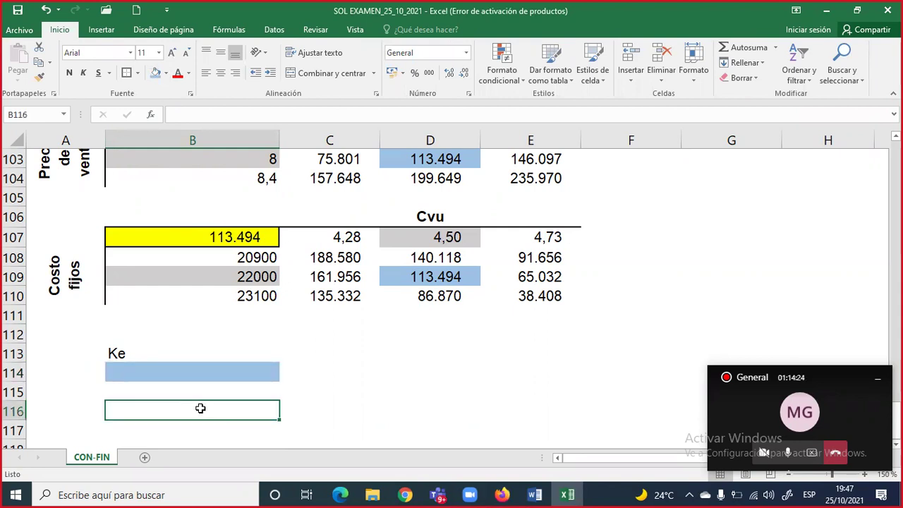
Enter the header VAN in C113 and link C114 to the VAN result with the formula =C87.
left_click(306, 353)
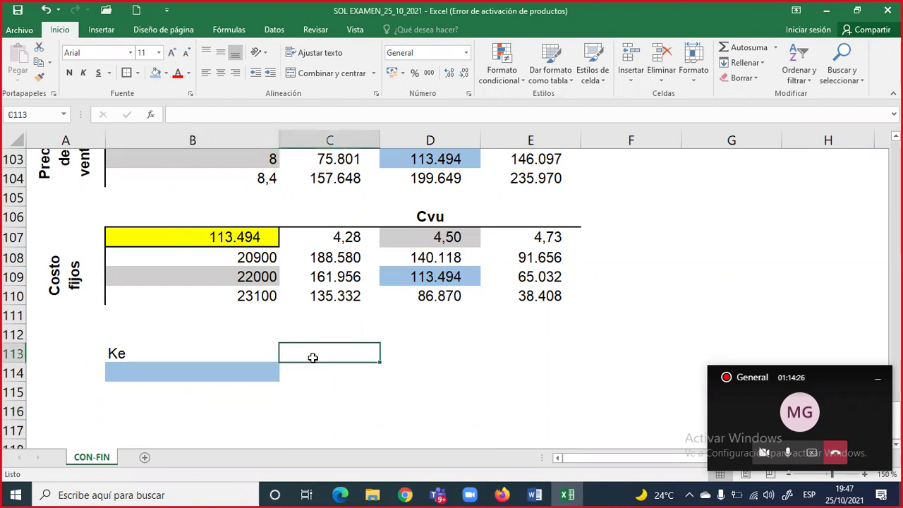
type("VAN")
key("Return")
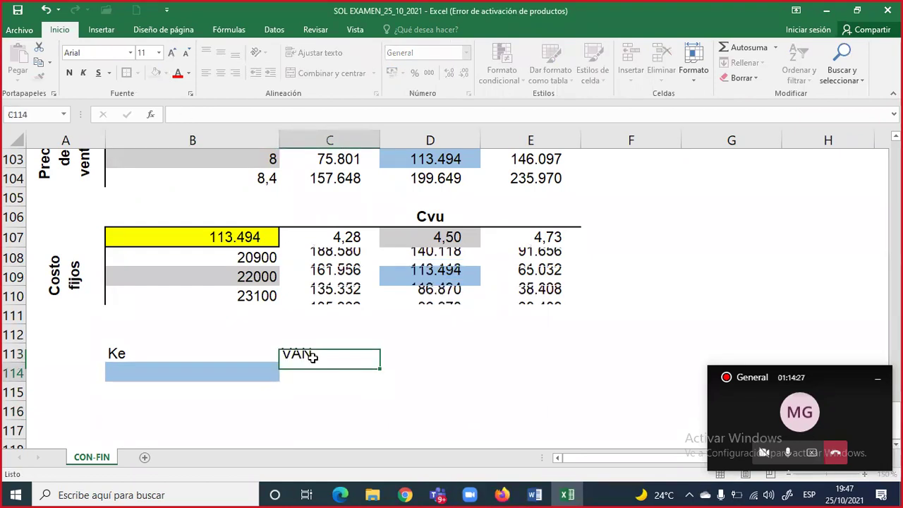
type("=")
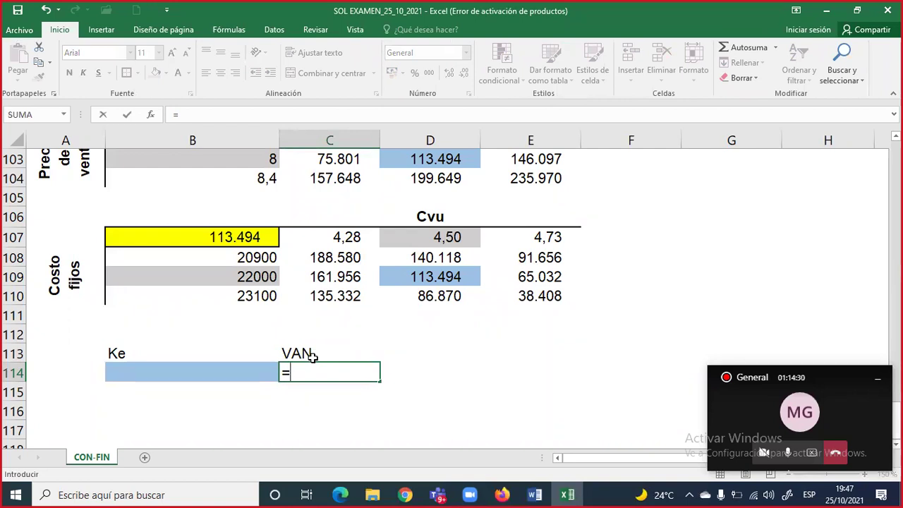
scroll(313, 358, "up", 4)
scroll(246, 296, "up", 3)
left_click(325, 218)
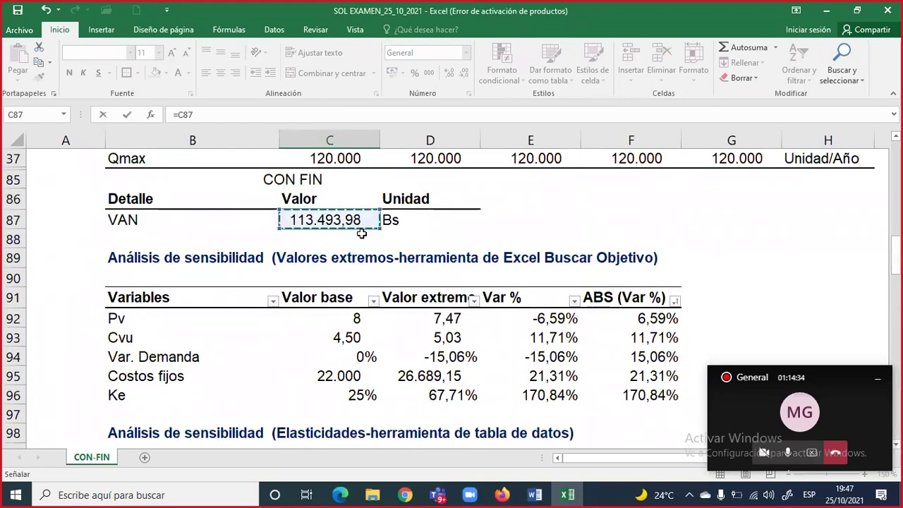
key("Return")
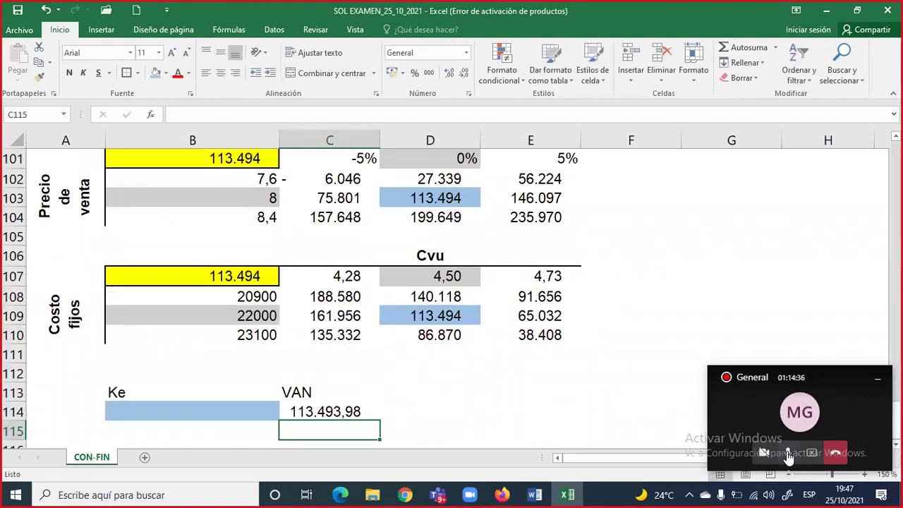
left_click(788, 455)
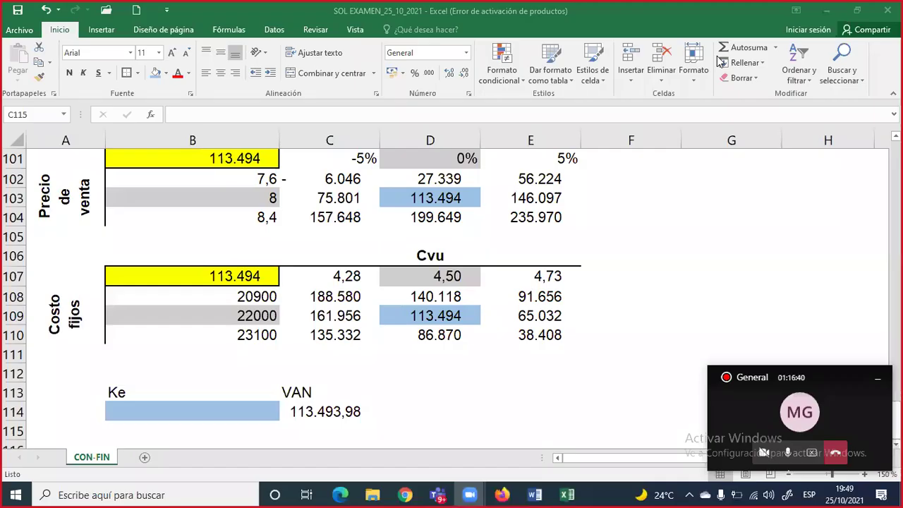
left_click(416, 371)
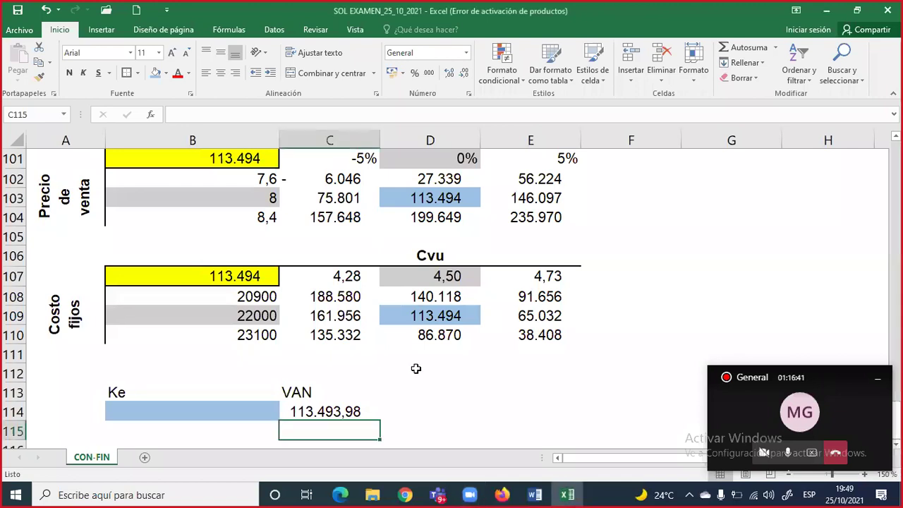
Enter the base rate of 25% in cell B116, two rows below the blue cell under the Ke heading.
scroll(263, 389, "down", 1)
left_click(240, 392)
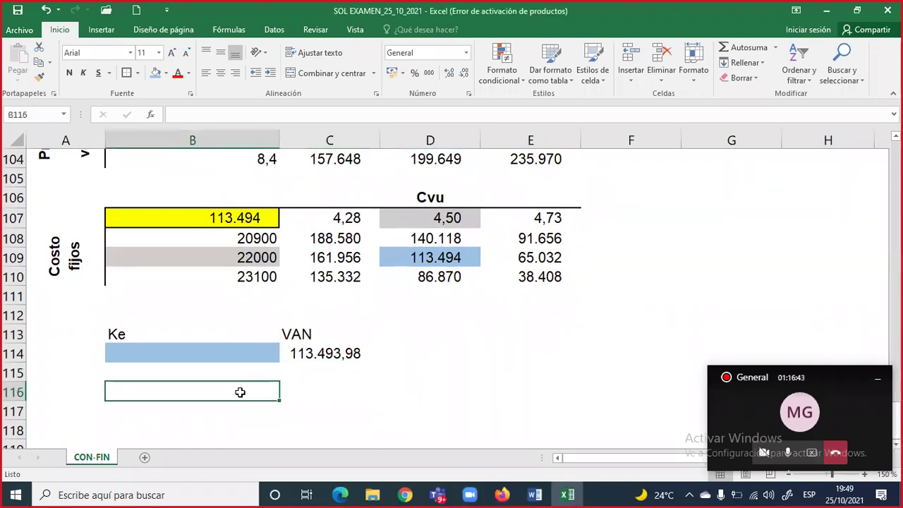
type("20")
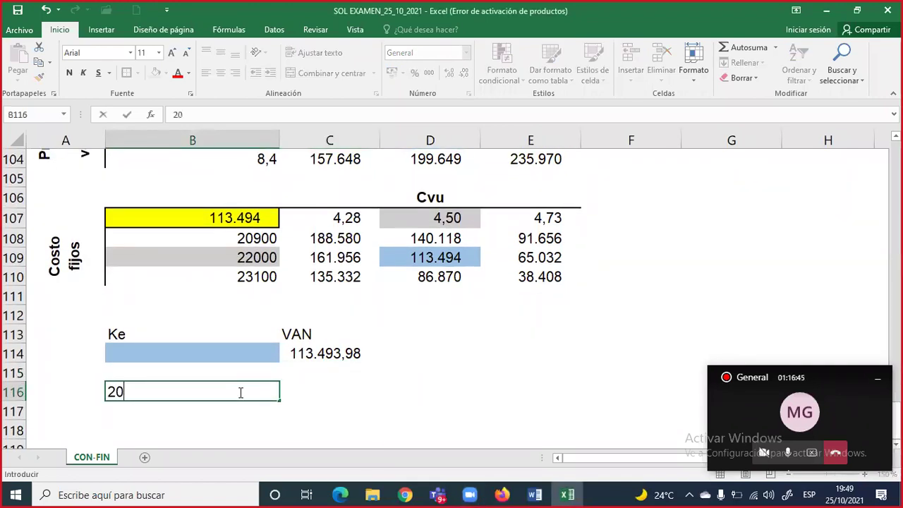
key("BackSpace")
type("5%")
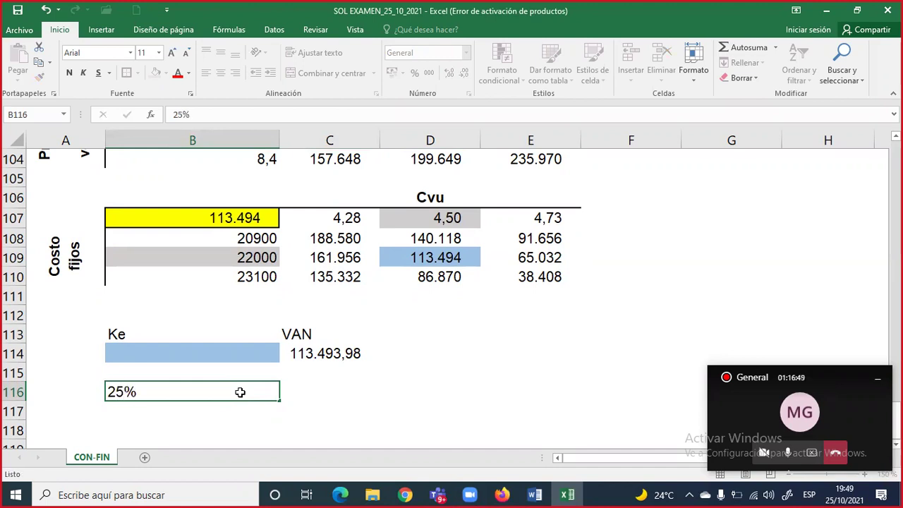
key("Return")
Enter the formula =B116*(1-5%) in cell B115 for the Ke value 5% below the base rate.
scroll(241, 392, "up", 4)
scroll(241, 393, "up", 8)
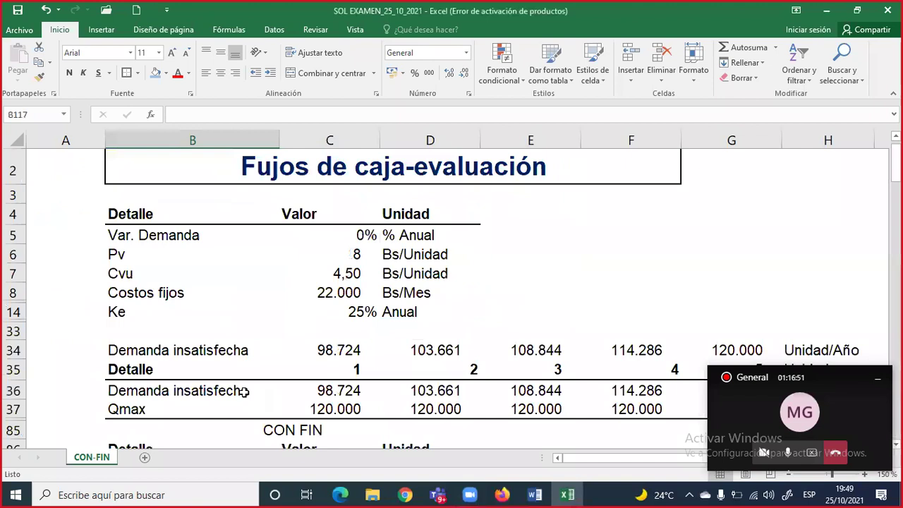
scroll(243, 392, "down", 10)
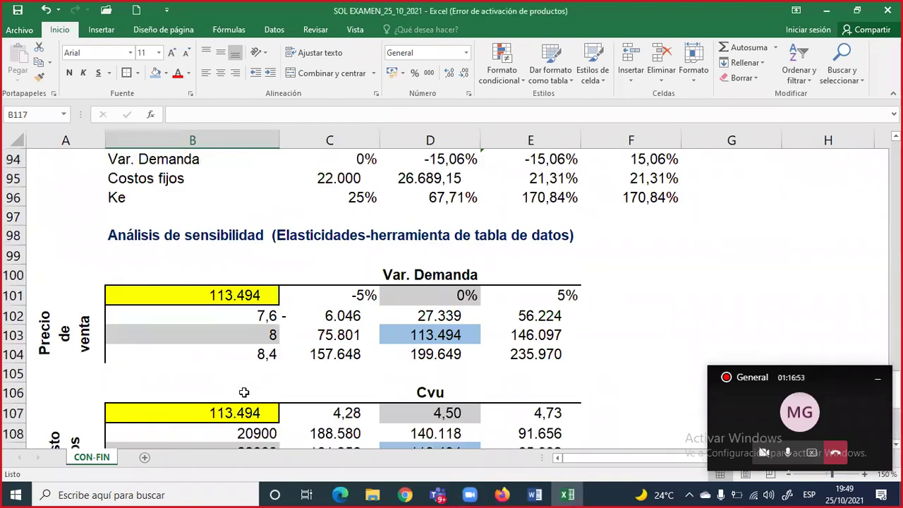
scroll(248, 391, "down", 4)
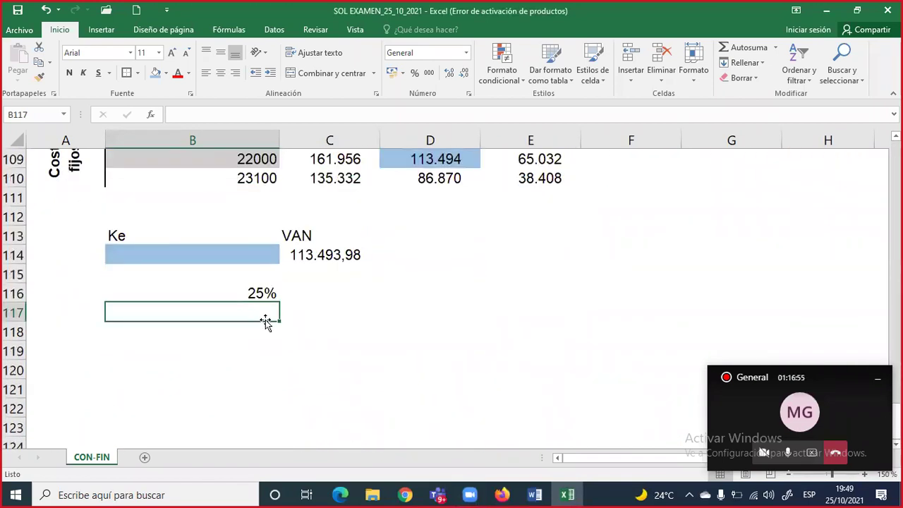
left_click(269, 275)
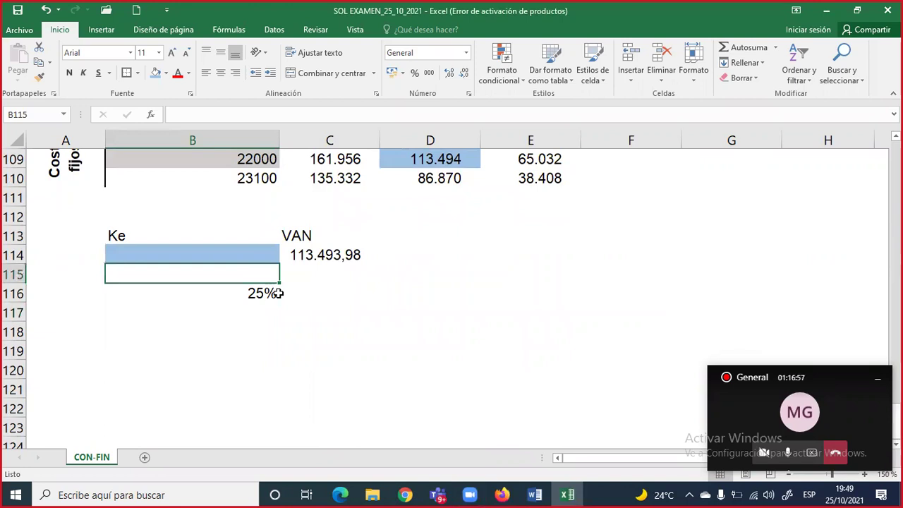
type("=")
left_click(278, 295)
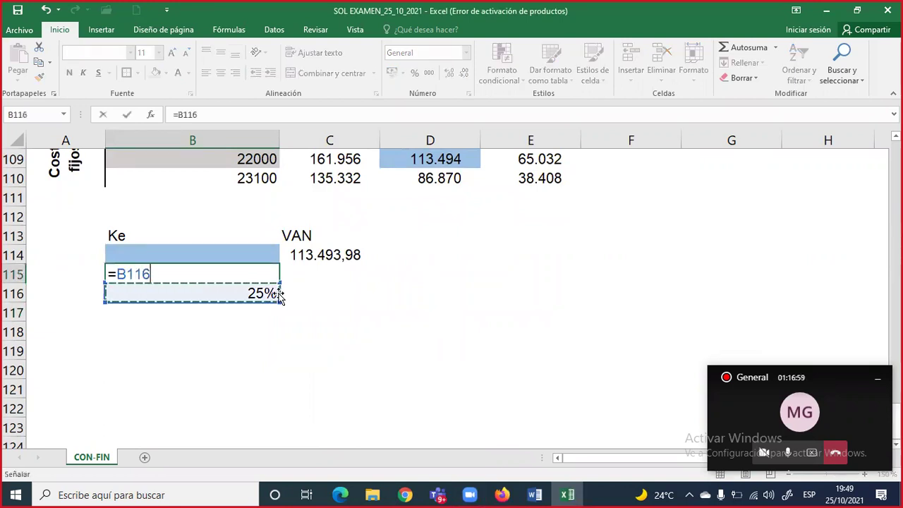
type("*(")
left_click(279, 295)
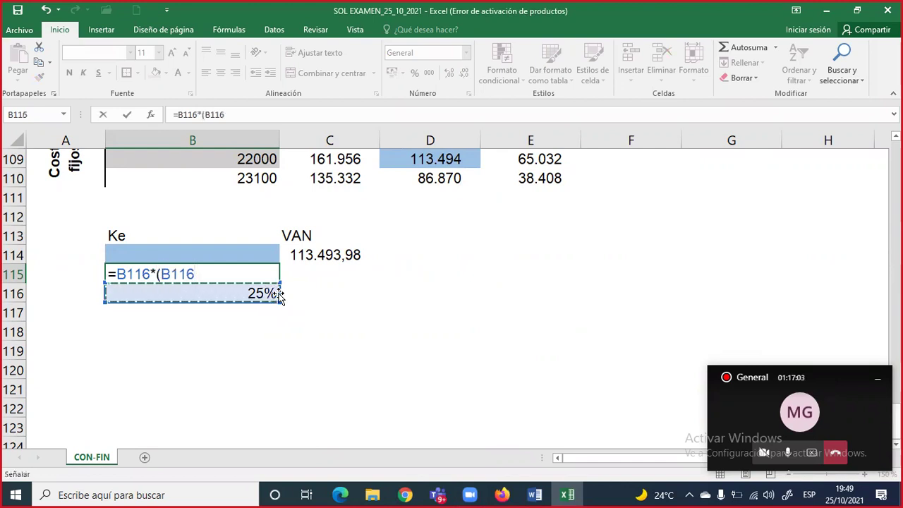
key("BackSpace")
key("BackSpace")
key("BackSpace")
key("BackSpace")
key("BackSpace")
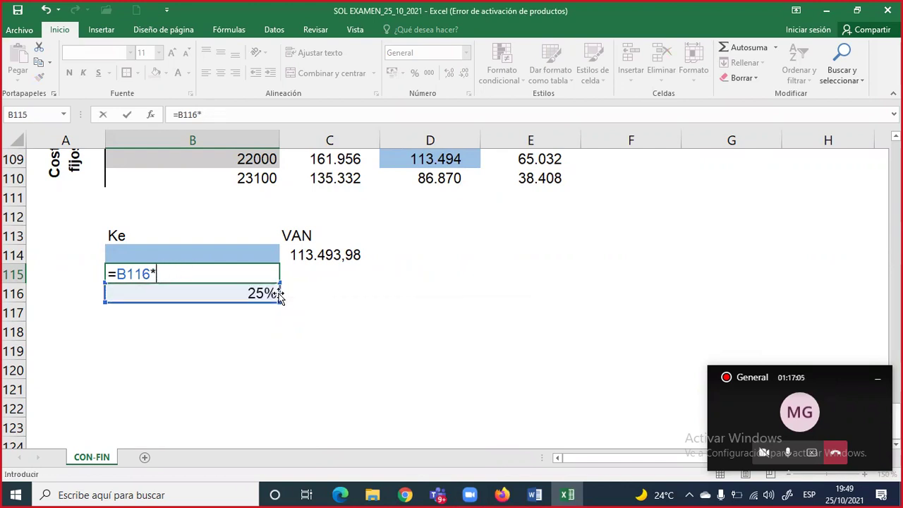
type("(1-5%")
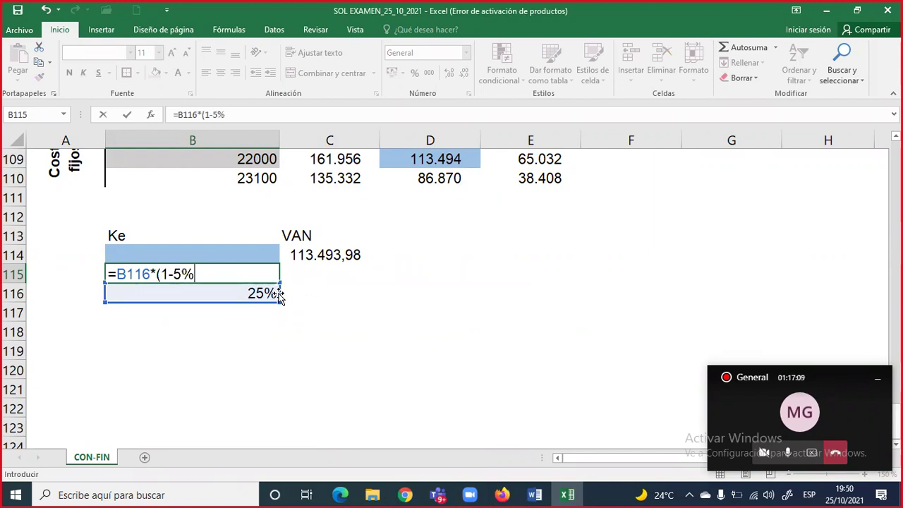
type(")")
key("Return")
Enter the formula =B116*(1+5%) in cell B117 for the Ke value 5% above the base rate.
key("Return")
type("=")
left_click(278, 294)
type("*(1+5%)")
key("Return")
Format the three Ke rates in B115:B117 as percentages with two decimals.
key("Up")
key("Up")
key("Up")
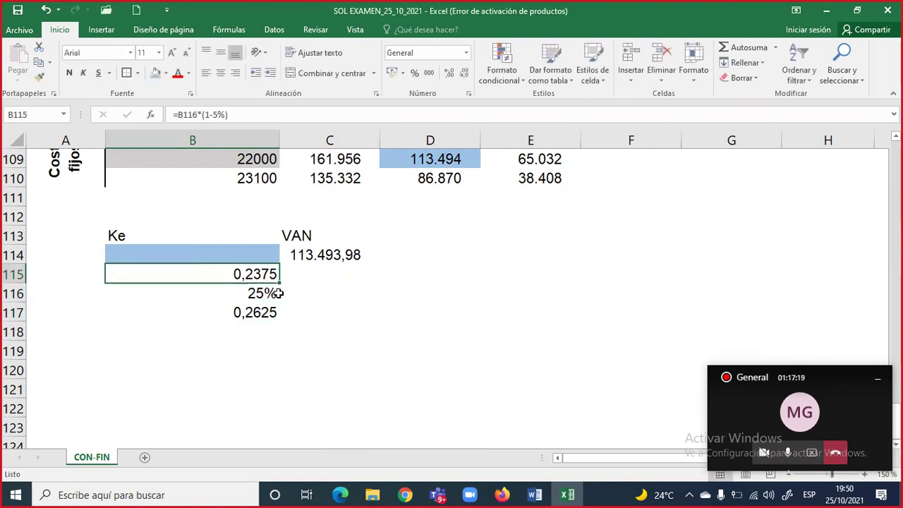
key("shift+Down")
key("shift+Down")
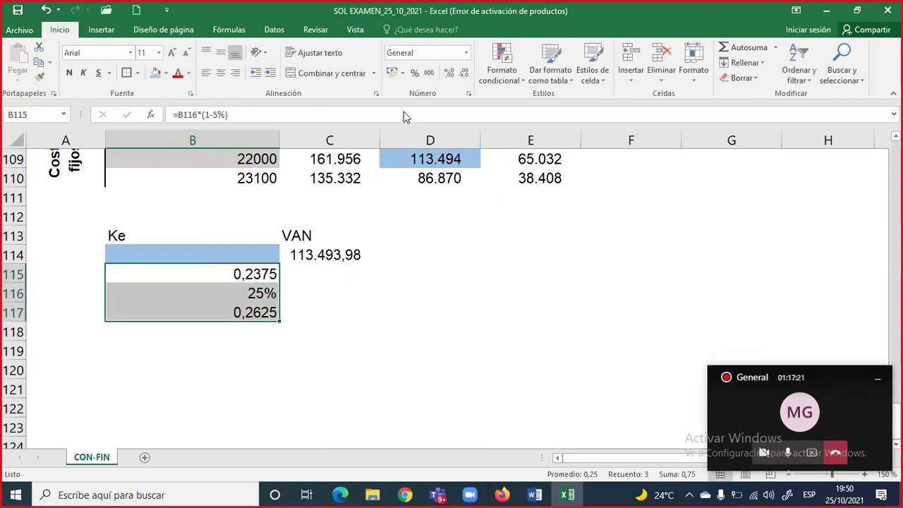
left_click(414, 72)
left_click(448, 74)
left_click(449, 74)
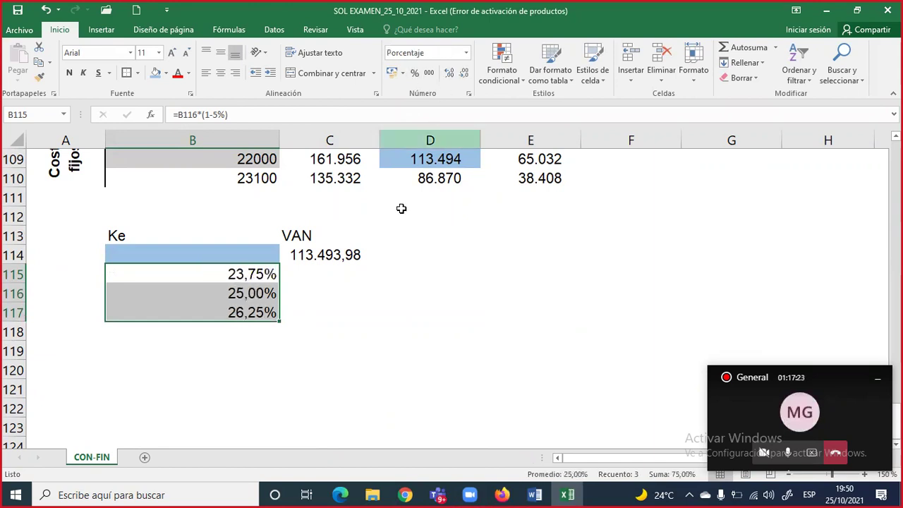
Create a one-variable data table over B114:C117 using the Ke value in C14 as the column input cell.
left_click_drag(251, 255, 323, 312)
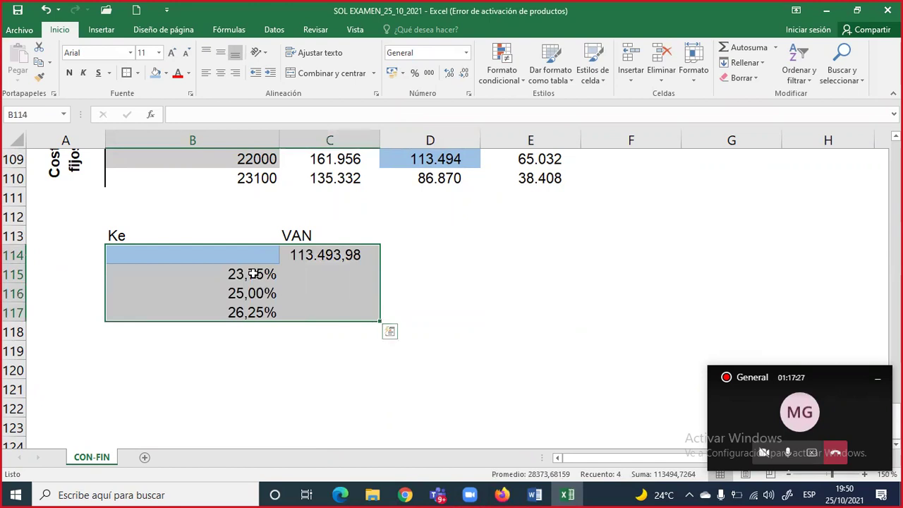
left_click_drag(219, 256, 316, 310)
left_click(274, 29)
left_click(574, 83)
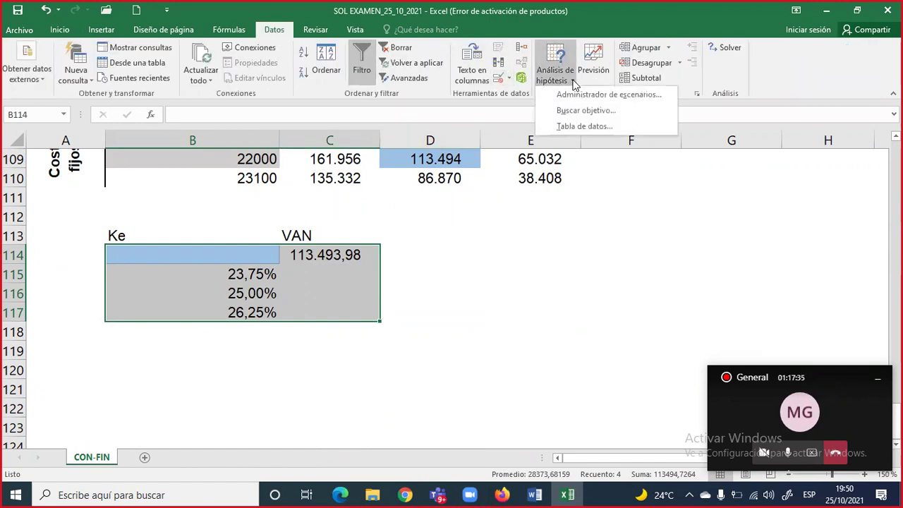
left_click(580, 125)
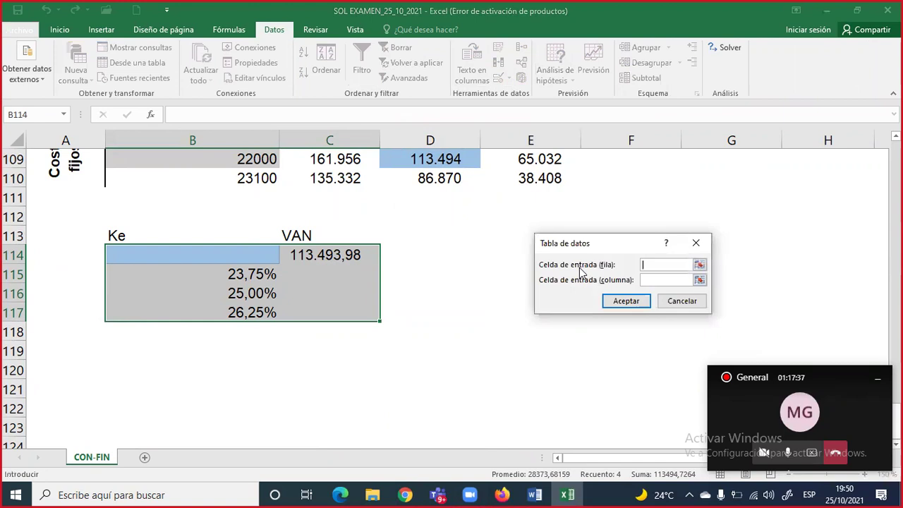
left_click(663, 285)
scroll(369, 286, "up", 7)
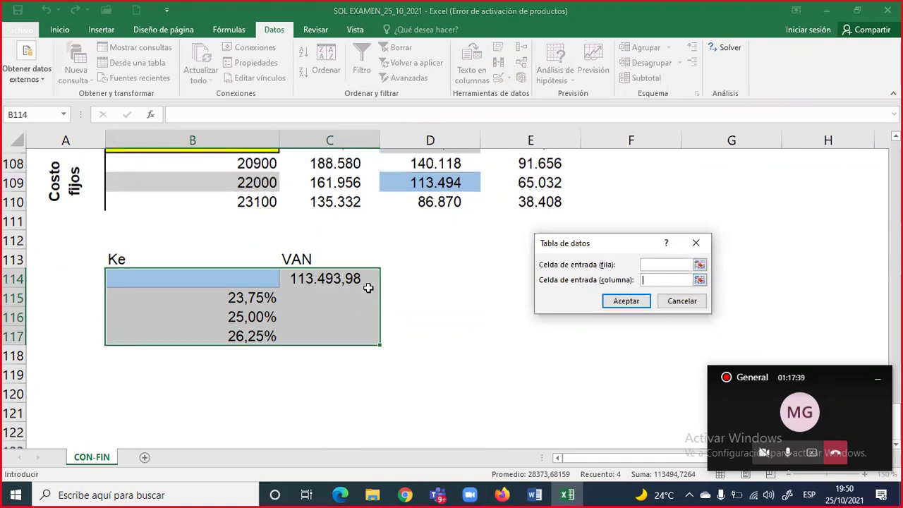
scroll(361, 277, "up", 3)
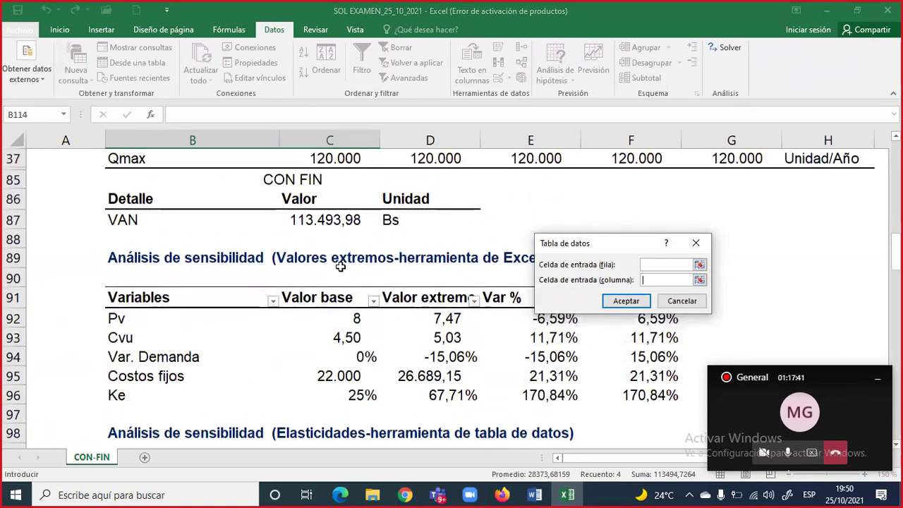
scroll(340, 264, "up", 2)
left_click(296, 236)
left_click(621, 302)
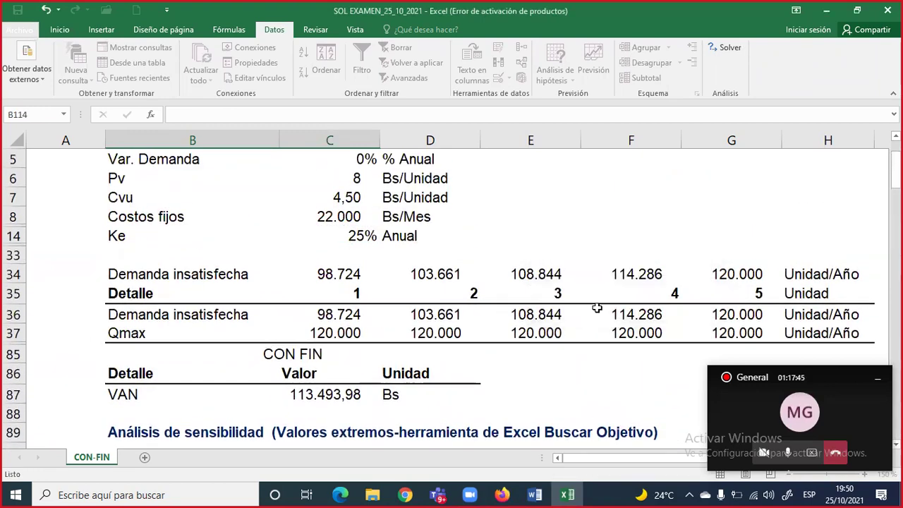
Format the data table results in C115:C117 with a thousands separator and no decimals.
scroll(596, 303, "down", 7)
scroll(597, 306, "down", 3)
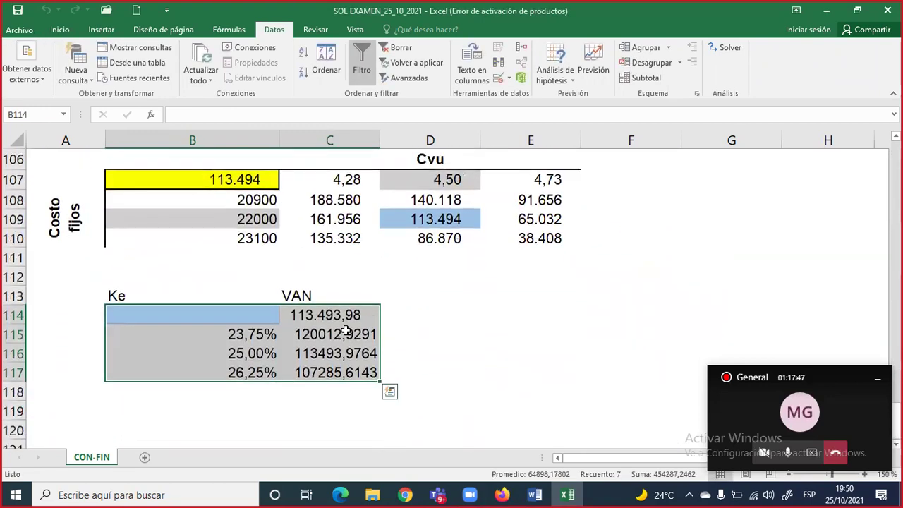
left_click(326, 335)
left_click_drag(327, 353, 329, 372)
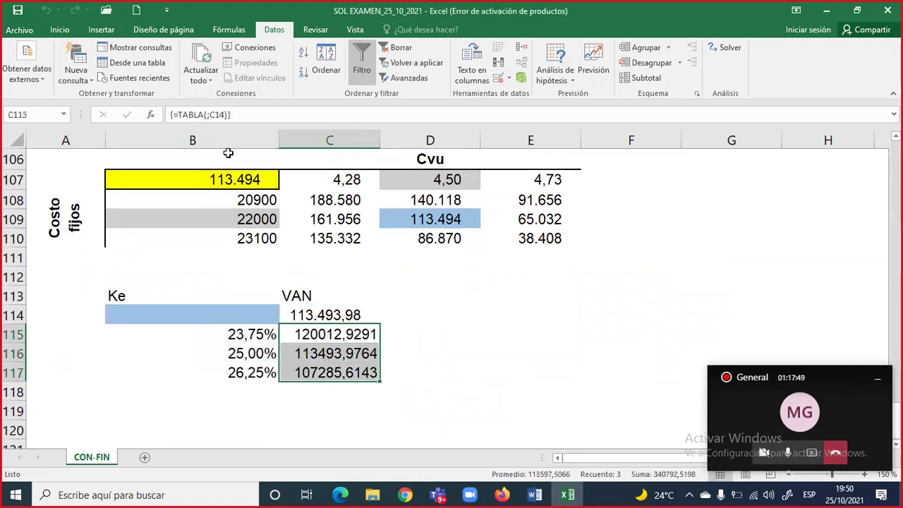
left_click(101, 30)
left_click(62, 29)
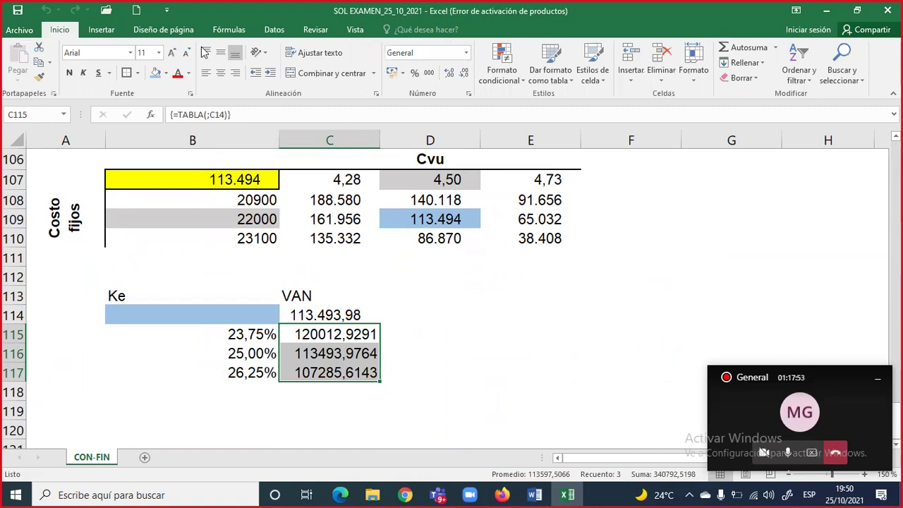
left_click(429, 72)
left_click(464, 73)
left_click(465, 73)
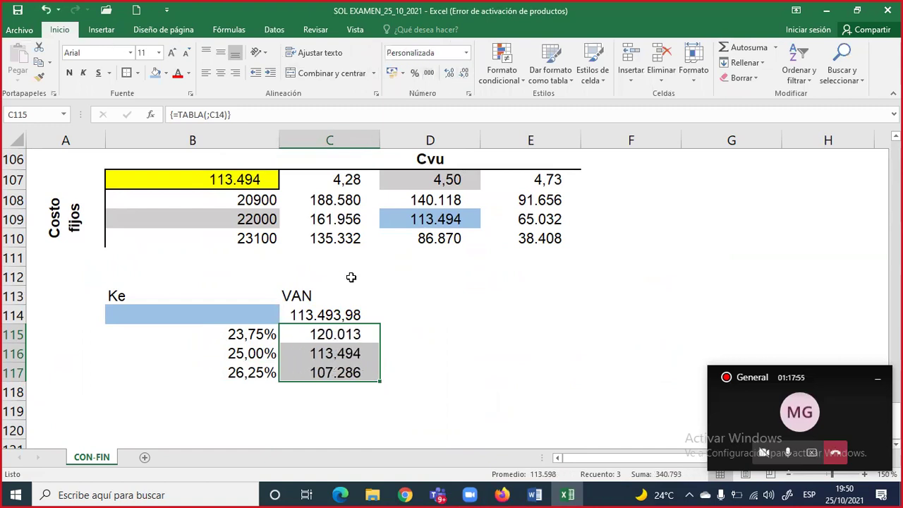
Remove the decimals from the VAN reference value in cell C114.
left_click(339, 314)
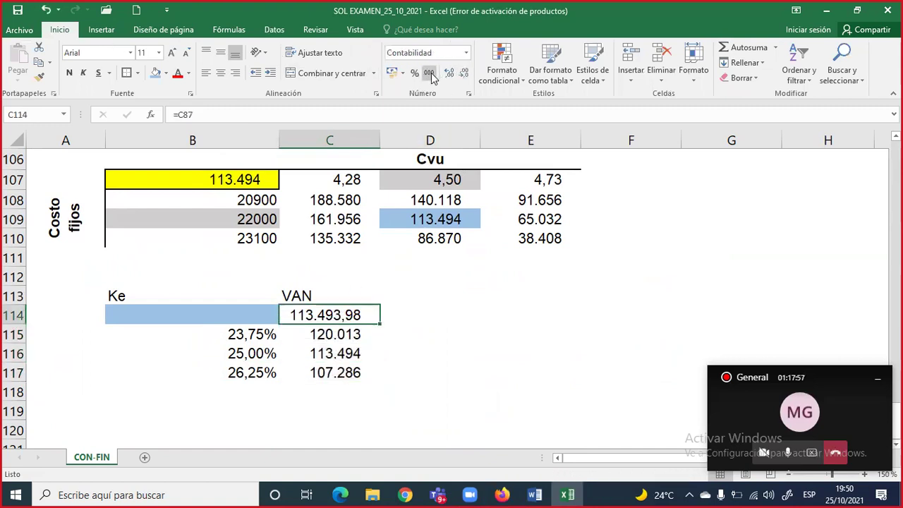
left_click(464, 72)
left_click(464, 73)
Make the Ke and VAN headings in B113:C113 bold and give them a thick bottom border.
left_click_drag(236, 294, 322, 292)
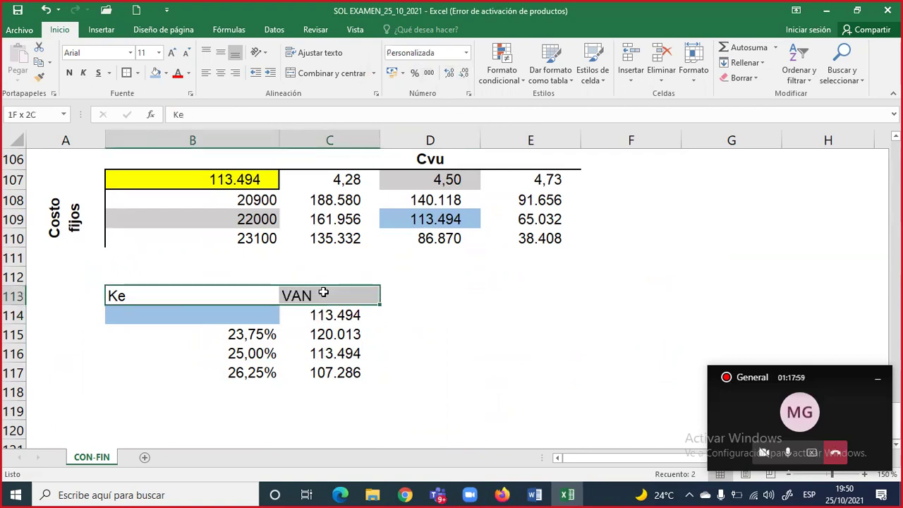
left_click(69, 73)
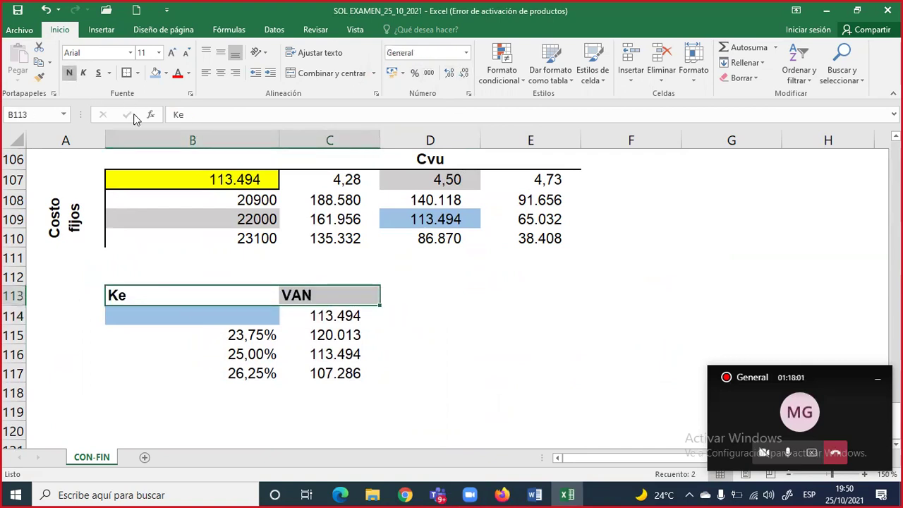
left_click(137, 73)
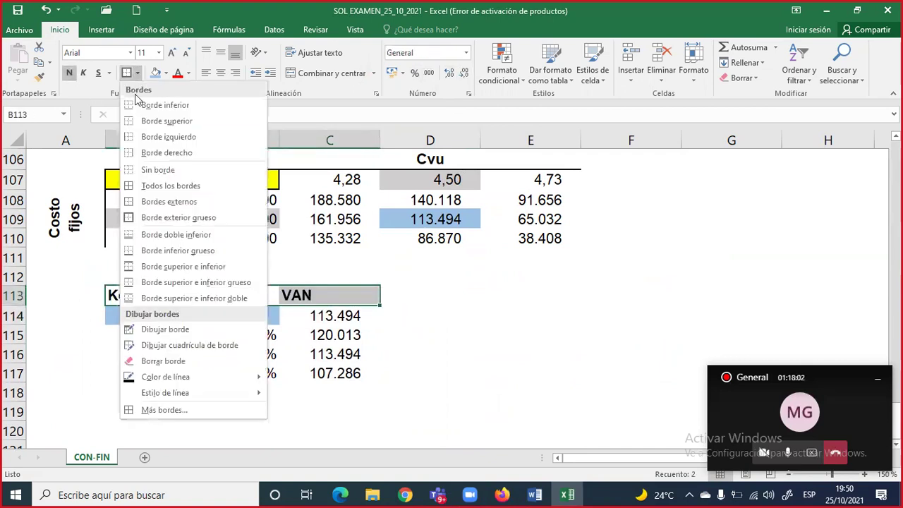
left_click(157, 251)
left_click(400, 352)
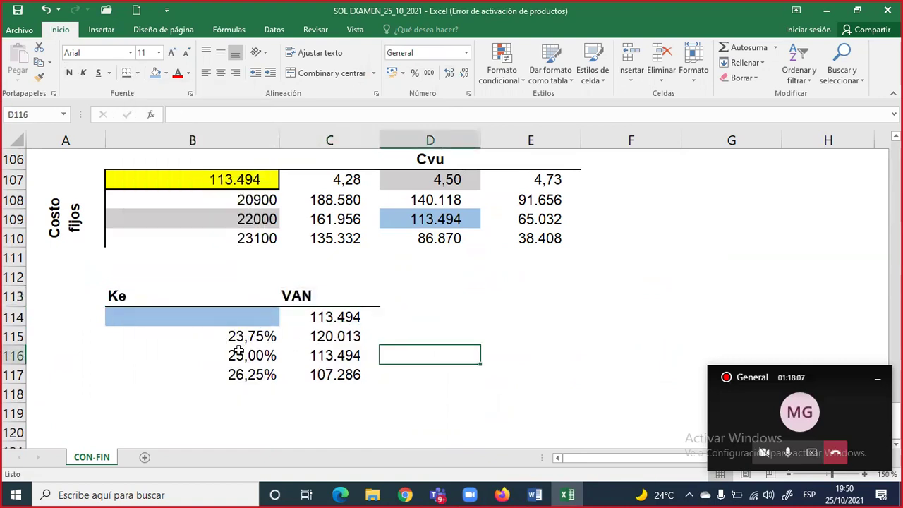
left_click(244, 315)
left_click_drag(310, 335, 329, 375)
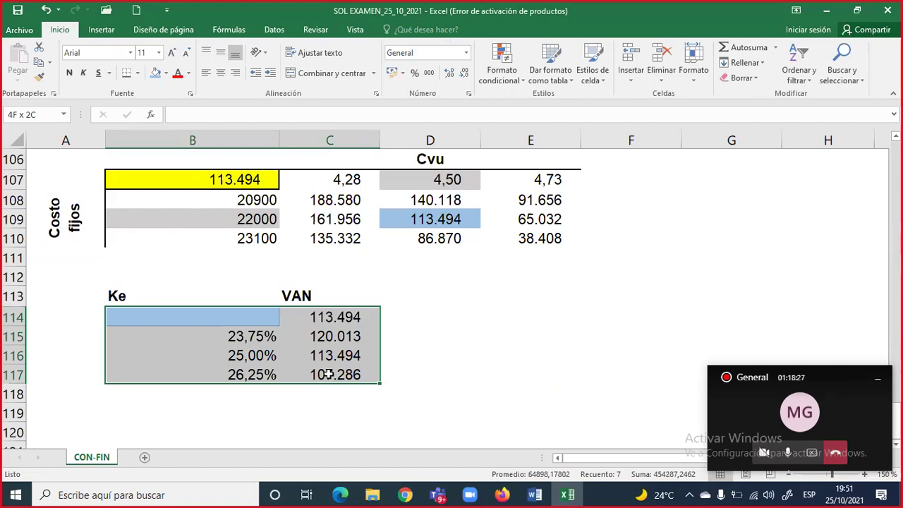
left_click_drag(329, 375, 328, 365)
Enter the headings "Elasticidad del VAN", "Valor" and "Interpretación" in B119:D119, below the Ke data table.
scroll(329, 365, "down", 1)
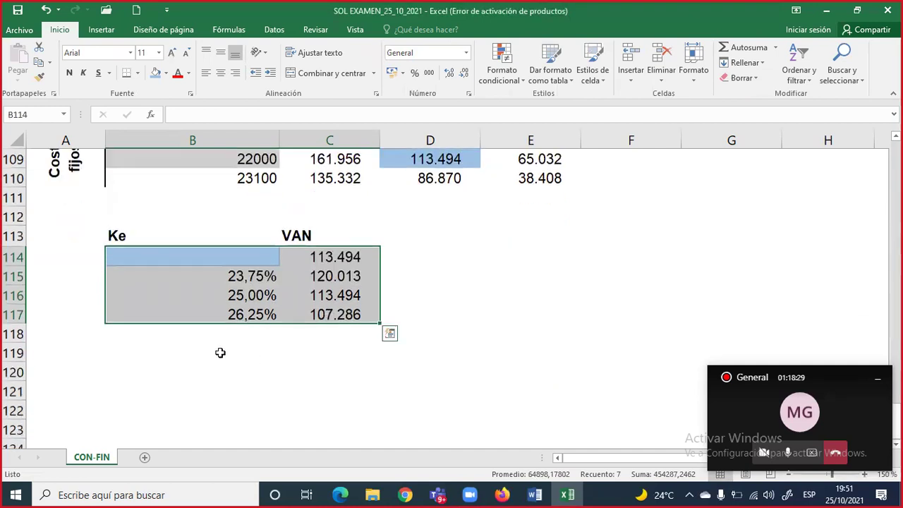
left_click(177, 364)
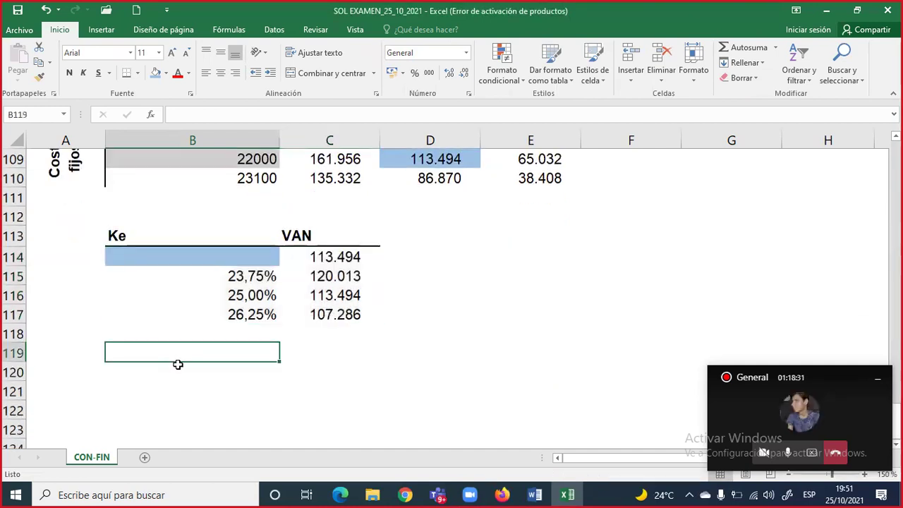
type("E")
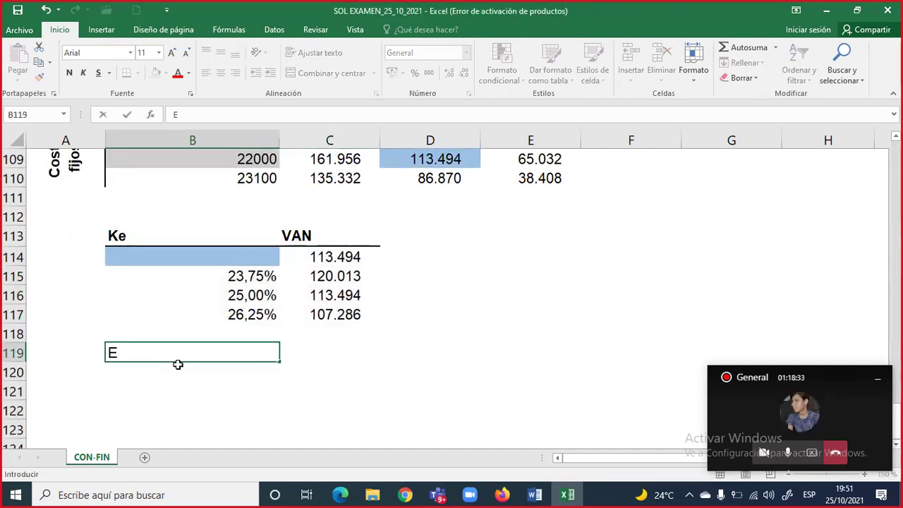
type("lasticid")
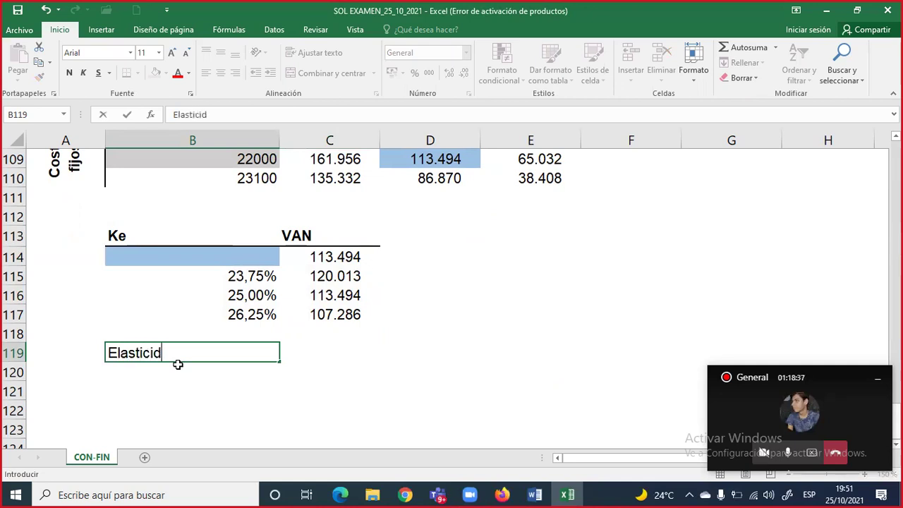
type("ad del VAN")
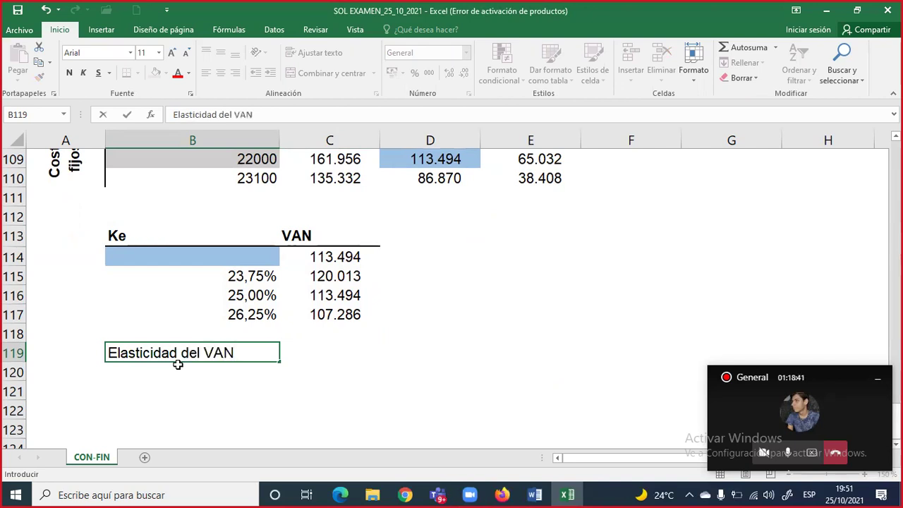
key("Tab")
type("Valor")
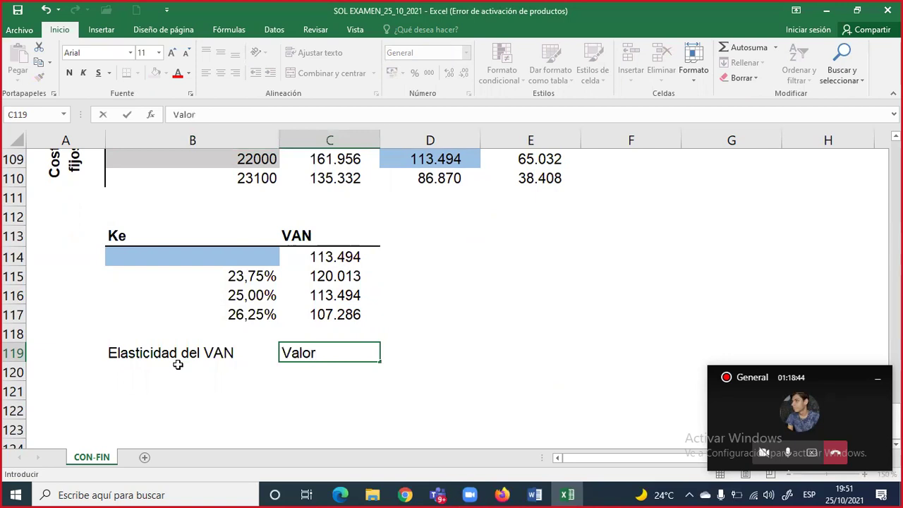
key("Tab")
type("Inte")
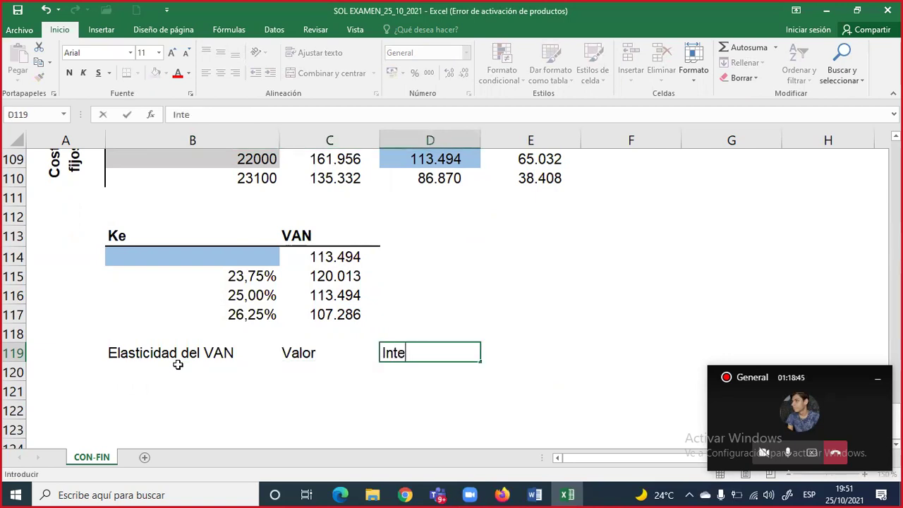
type("rpretación")
key("Return")
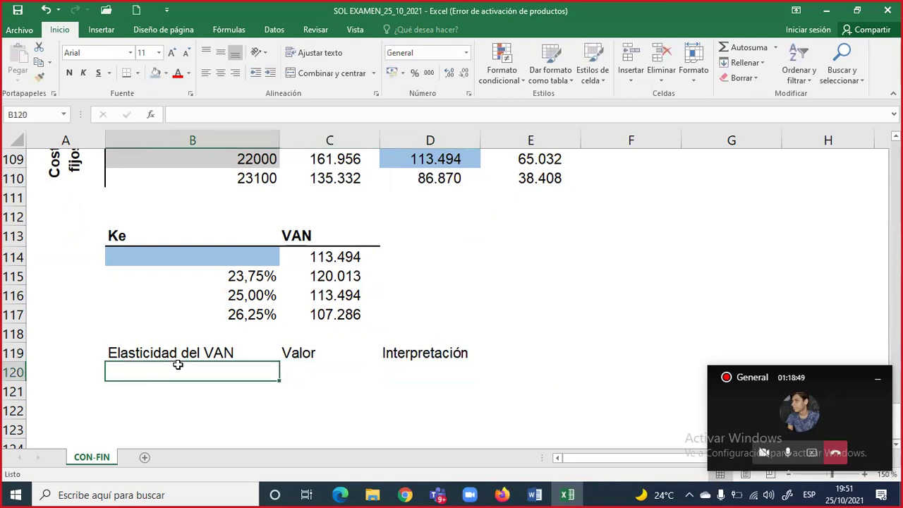
Enter the first elasticity label, "E-VAN-Var-Demanda", in cell B120.
type("E-")
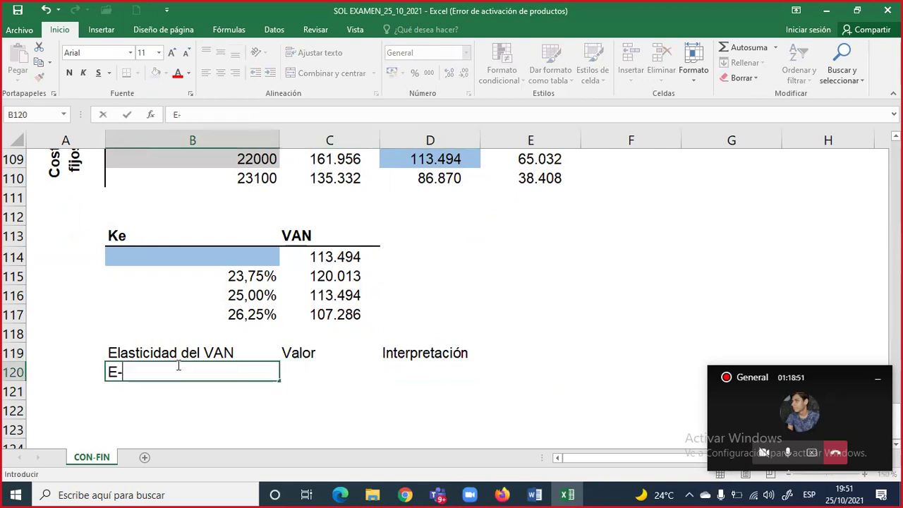
type("VAN-")
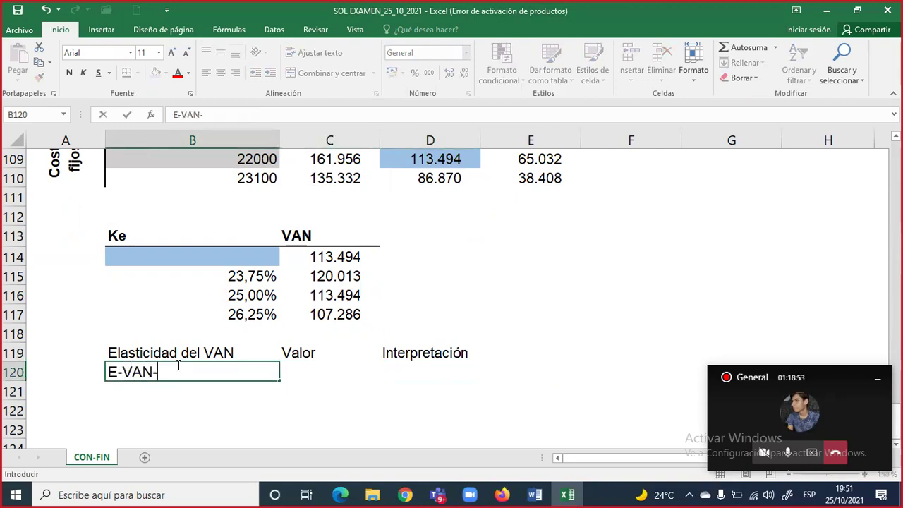
scroll(180, 363, "up", 5)
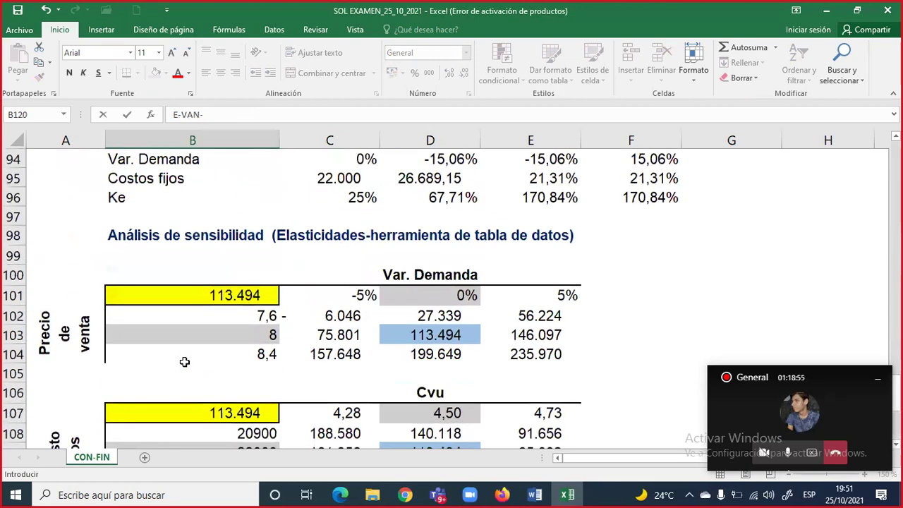
scroll(184, 362, "down", 6)
type("VAR")
key("BackSpace")
key("BackSpace")
key("BackSpace")
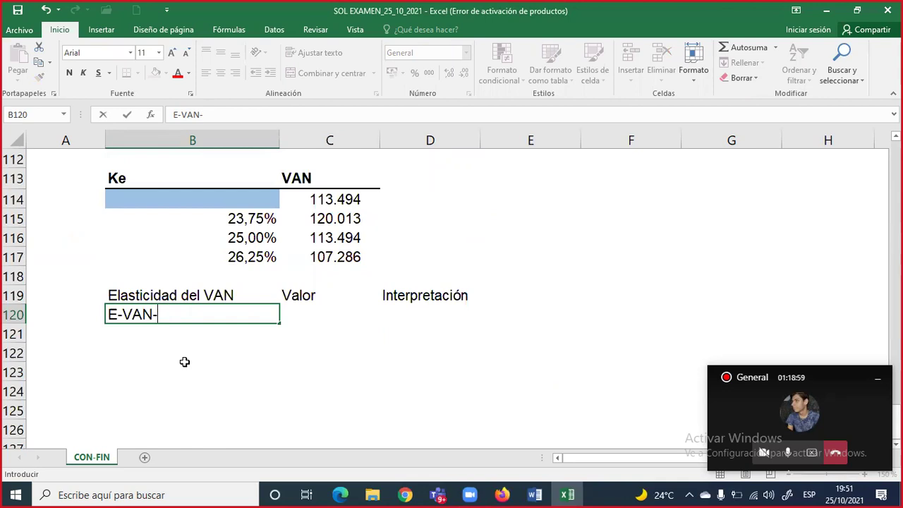
type("B")
key("BackSpace")
type("Vr")
key("BackSpace")
type("ar-Demanda")
key("Return")
Enter the sale price elasticity label "E-VAN-Pv" in cell B121.
type("E-VAN")
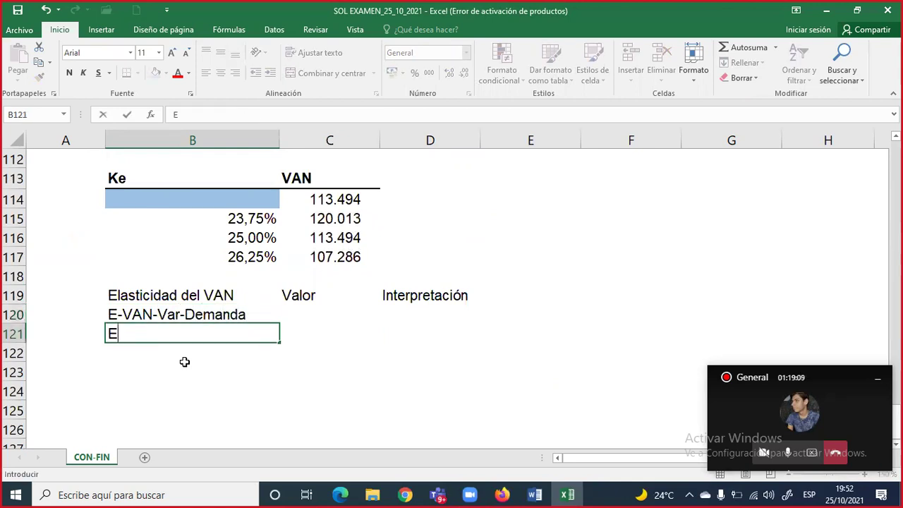
type("-")
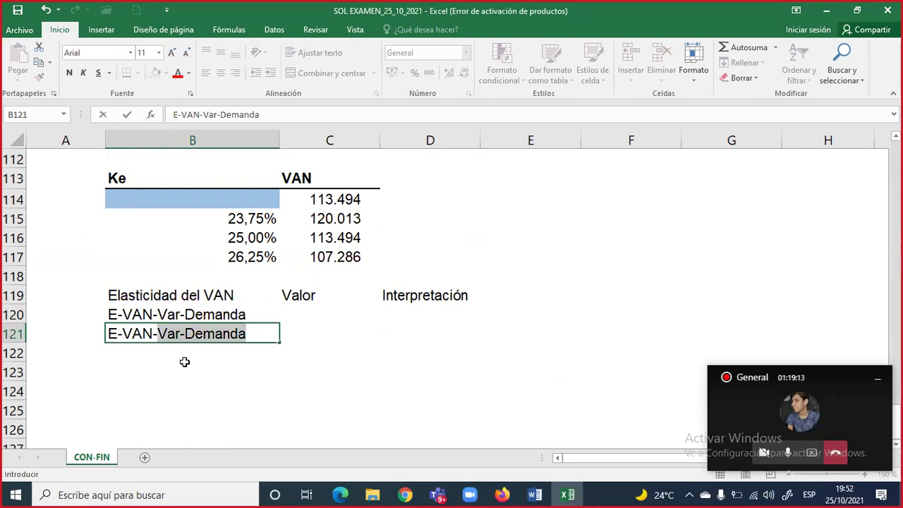
type("Pre")
key("BackSpace")
key("BackSpace")
type("v")
key("Return")
Copy the B121 label into B122 and change the copy to "E-VAN-Cvu".
key("Up")
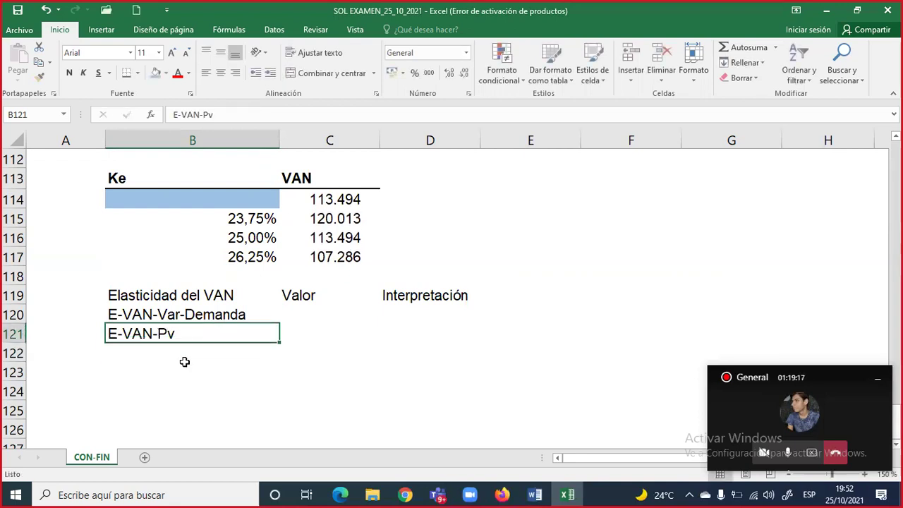
key("ctrl+c")
key("shift+Down")
key("ctrl+v")
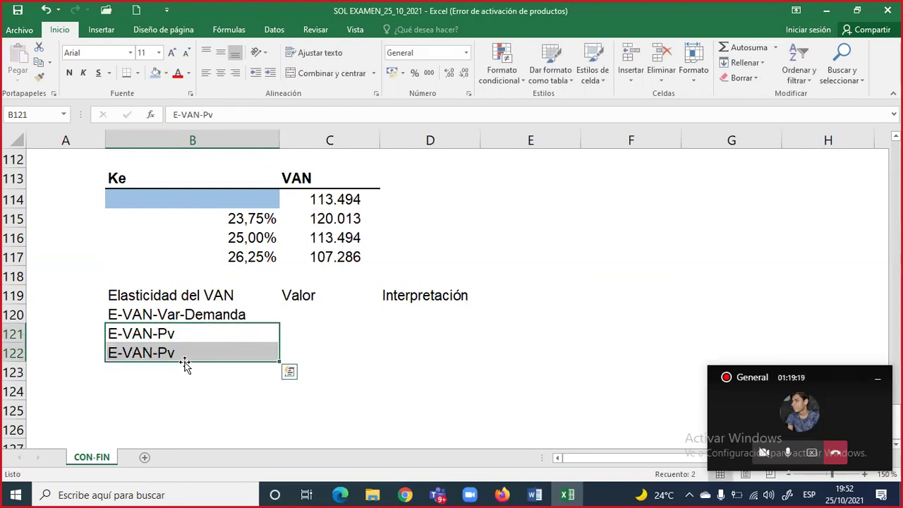
left_click(194, 349)
double_click(194, 348)
key("BackSpace")
key("BackSpace")
type("Cvu")
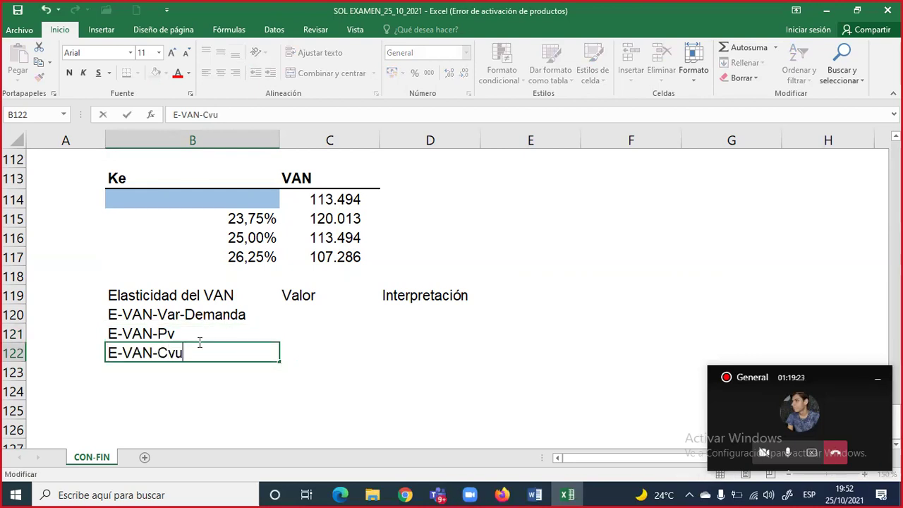
key("Return")
Add the labels "E-VAN-CF" in B123 and "E-VAN-Ke" in B124.
type("E-VAN-CF")
key("Return")
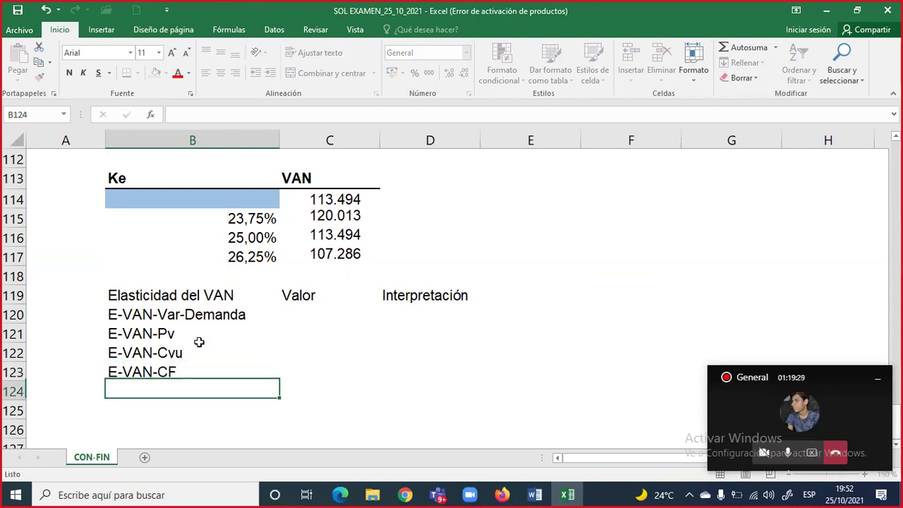
type("E")
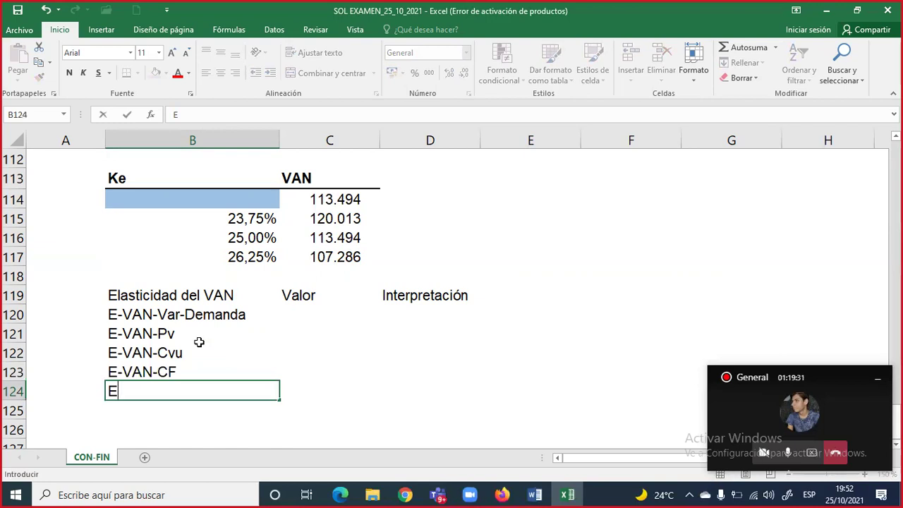
type("-VAN-Ke")
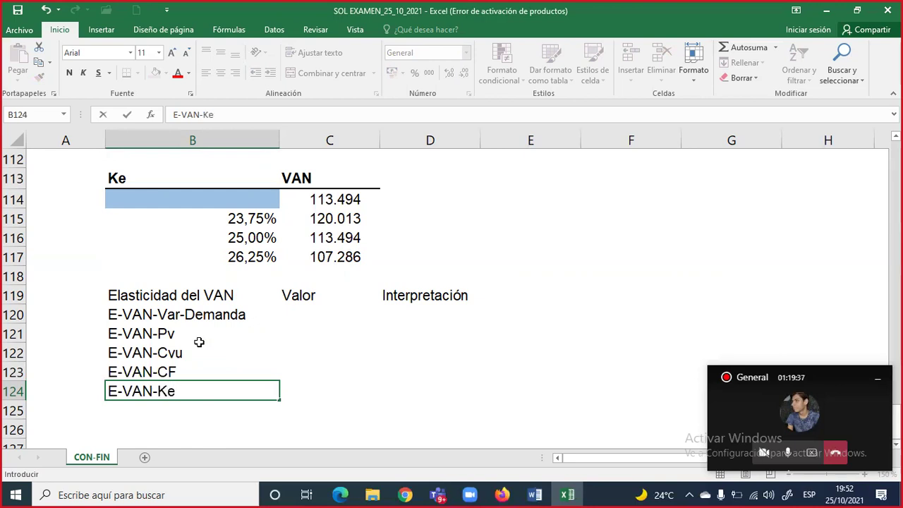
key("Return")
Give the elasticity table headings in B119:D119 a thick bottom border.
key("Up")
key("Up")
key("Up")
key("Up")
key("Up")
key("Up")
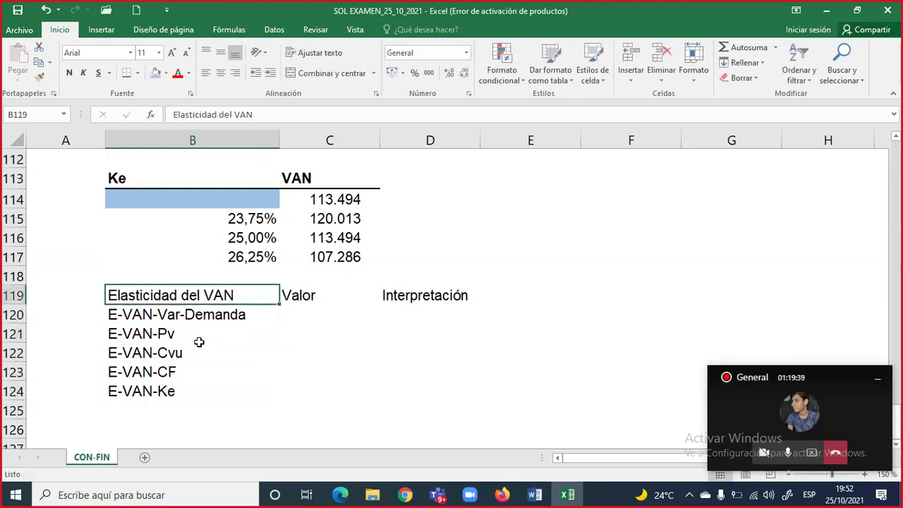
key("shift+Right")
key("shift+Right")
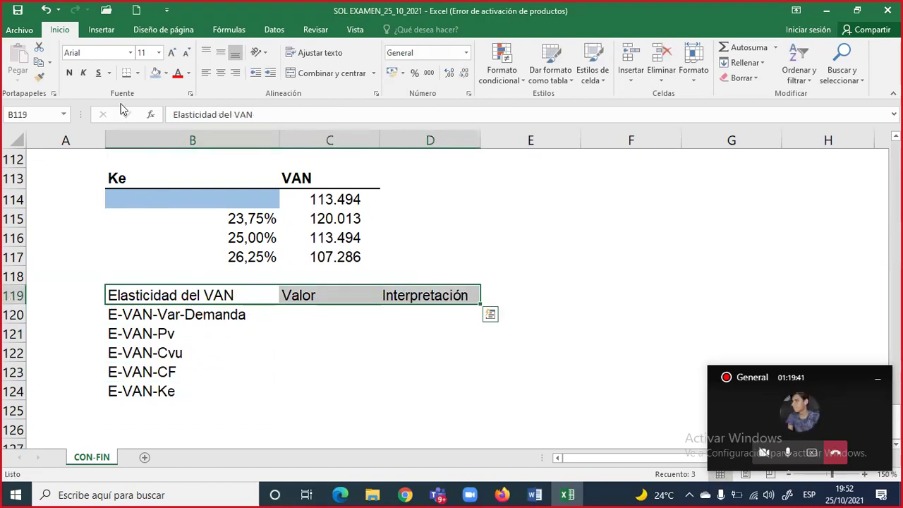
left_click(127, 73)
left_click(322, 319)
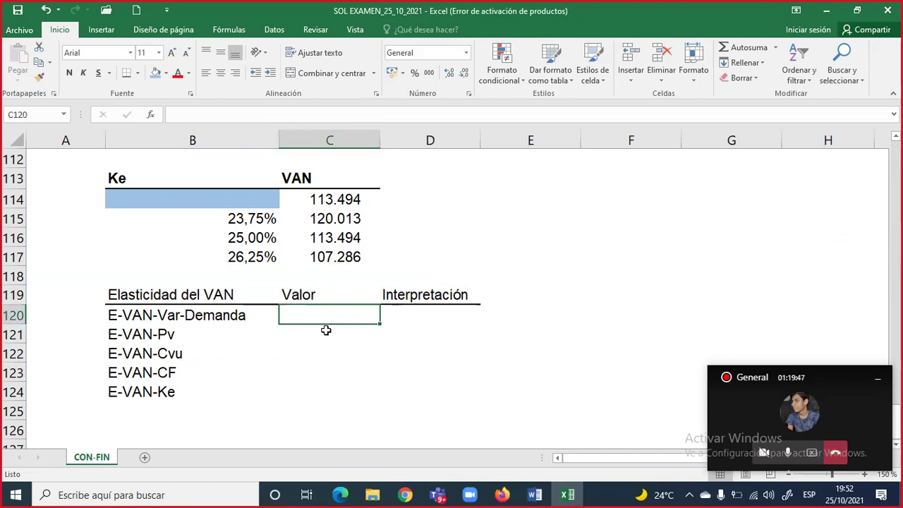
Handwrite the elasticity formula E VAN-ΔD = Δ%VAN / Δ%D in red ink beside the Var. Demanda table.
scroll(328, 333, "up", 3)
scroll(330, 339, "down", 3)
scroll(463, 299, "up", 3)
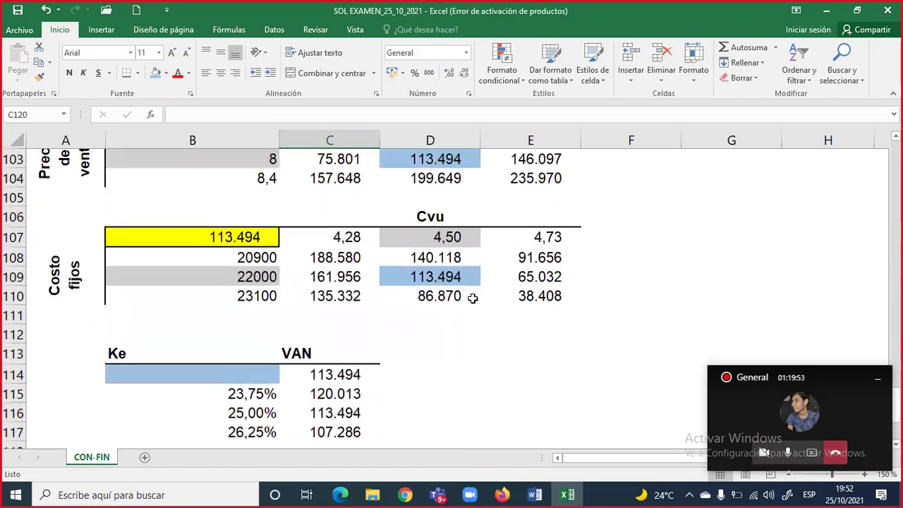
scroll(473, 299, "up", 1)
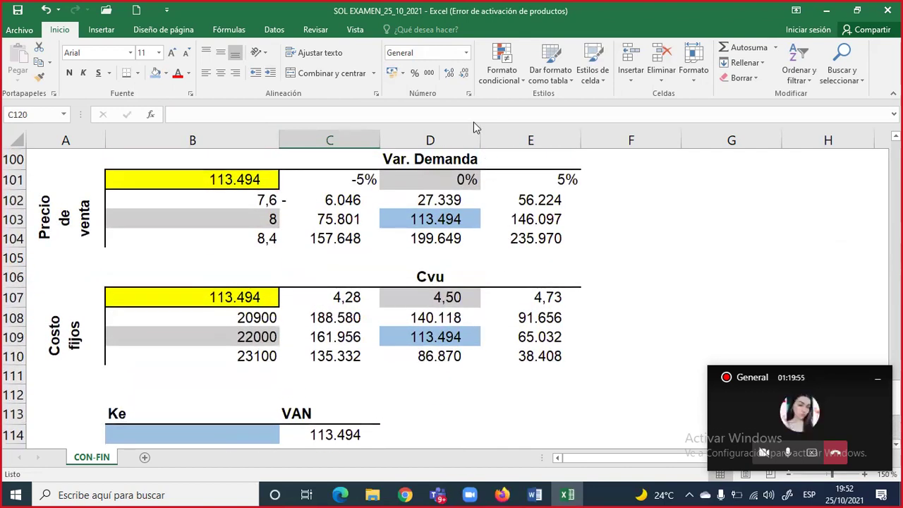
left_click(593, 191)
mouse_move(604, 189)
left_mouse_down()
mouse_move(613, 194)
mouse_move(590, 213)
mouse_move(614, 203)
mouse_move(609, 218)
mouse_move(615, 200)
mouse_move(623, 219)
mouse_move(630, 200)
mouse_move(639, 220)
mouse_move(655, 201)
mouse_move(662, 222)
mouse_move(686, 211)
mouse_move(691, 222)
mouse_move(680, 222)
left_mouse_up()
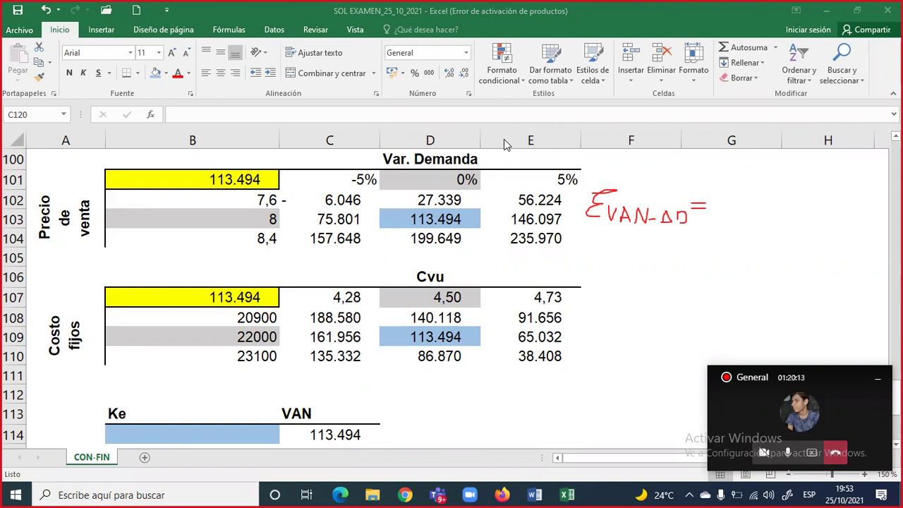
left_click_drag(711, 204, 796, 205)
mouse_move(721, 175)
left_mouse_down()
mouse_move(716, 200)
mouse_move(749, 177)
mouse_move(737, 182)
mouse_move(764, 194)
left_mouse_up()
mouse_move(764, 195)
left_mouse_down()
mouse_move(771, 177)
mouse_move(784, 192)
mouse_move(805, 176)
left_mouse_up()
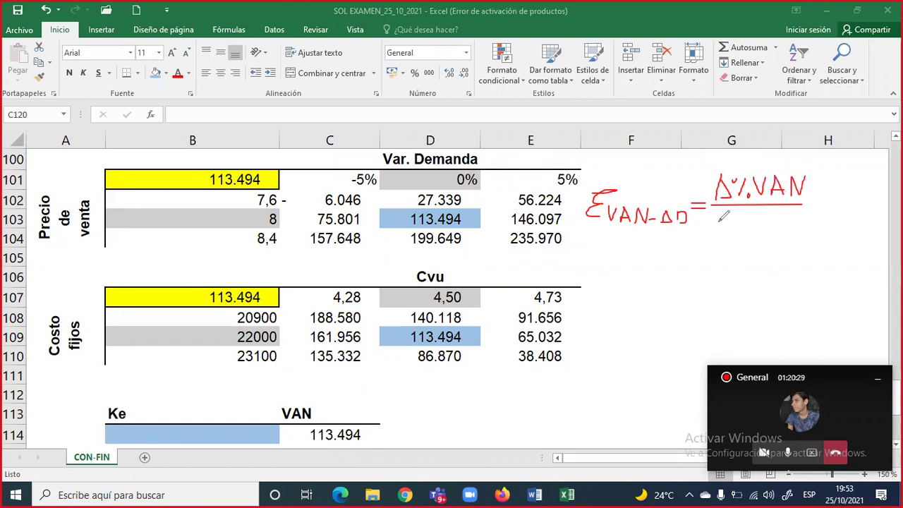
mouse_move(726, 209)
left_mouse_down()
mouse_move(718, 226)
mouse_move(735, 226)
mouse_move(727, 209)
mouse_move(750, 227)
mouse_move(784, 223)
mouse_move(773, 230)
left_mouse_up()
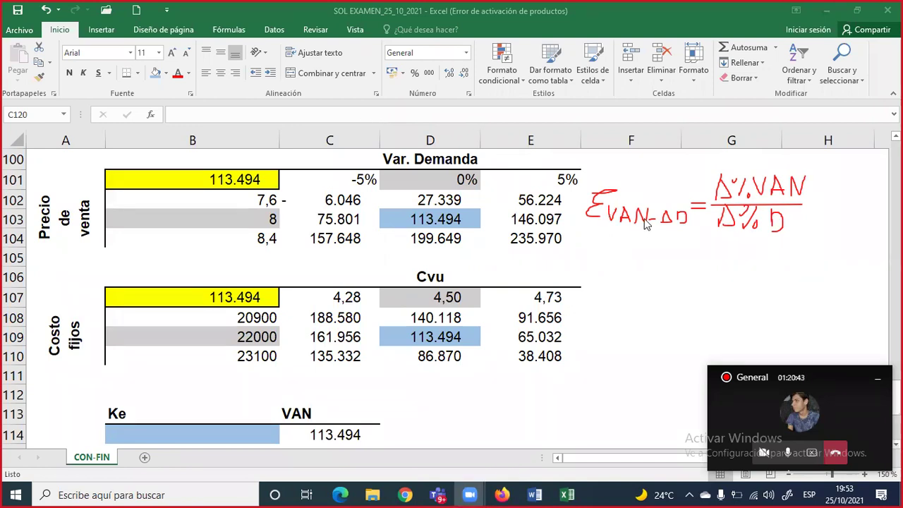
left_click(645, 189)
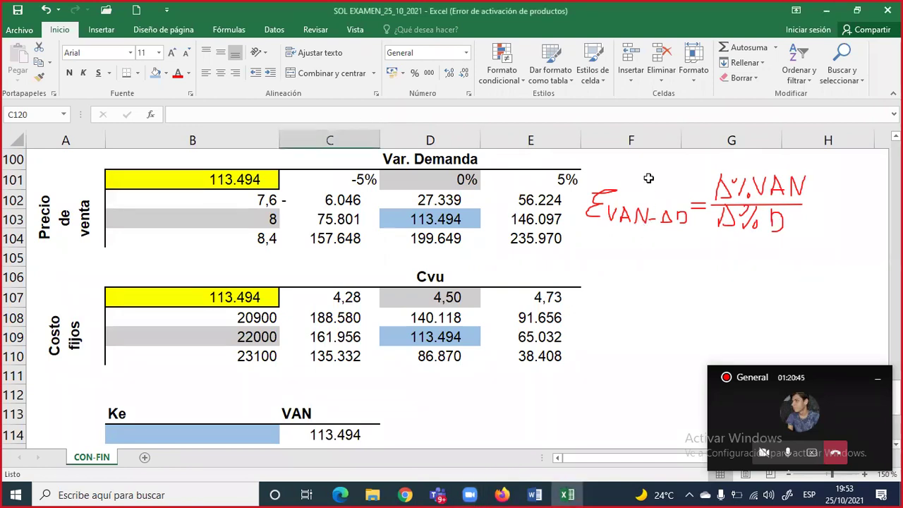
Enter the label "D % Demanda" in F104 and its value 5% in G104.
left_click(647, 237)
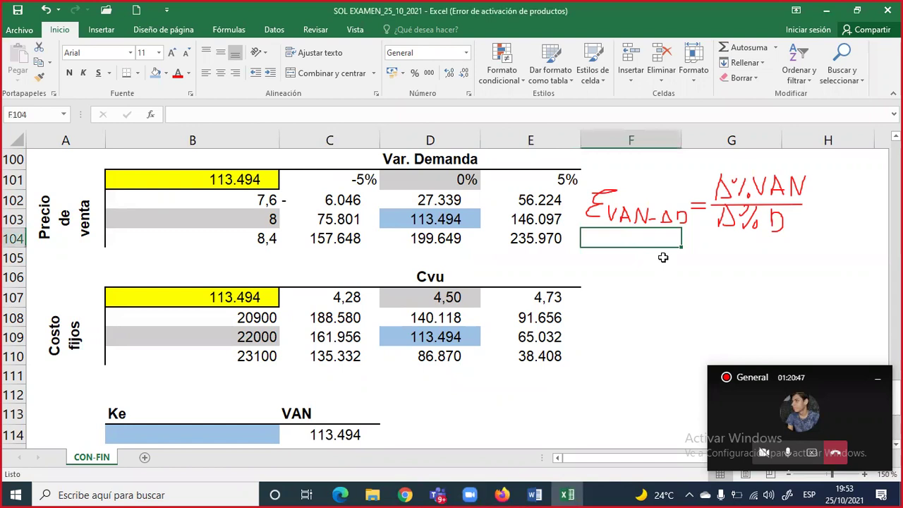
type("D % Demdn")
key("BackSpace")
key("BackSpace")
type("anda")
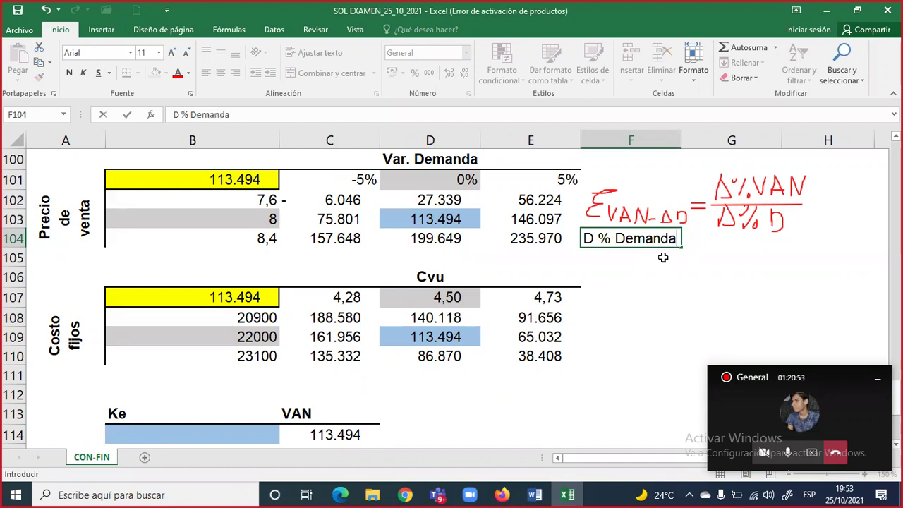
key("Tab")
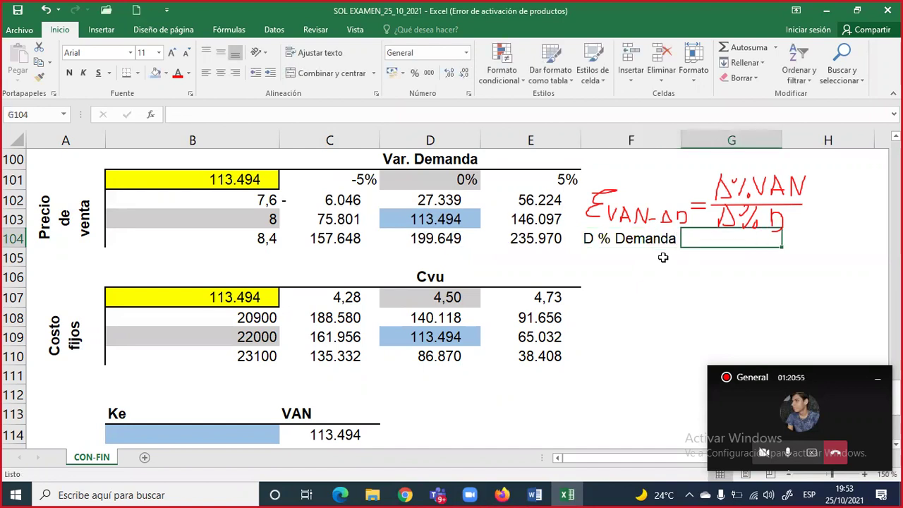
type("5%")
key("Return")
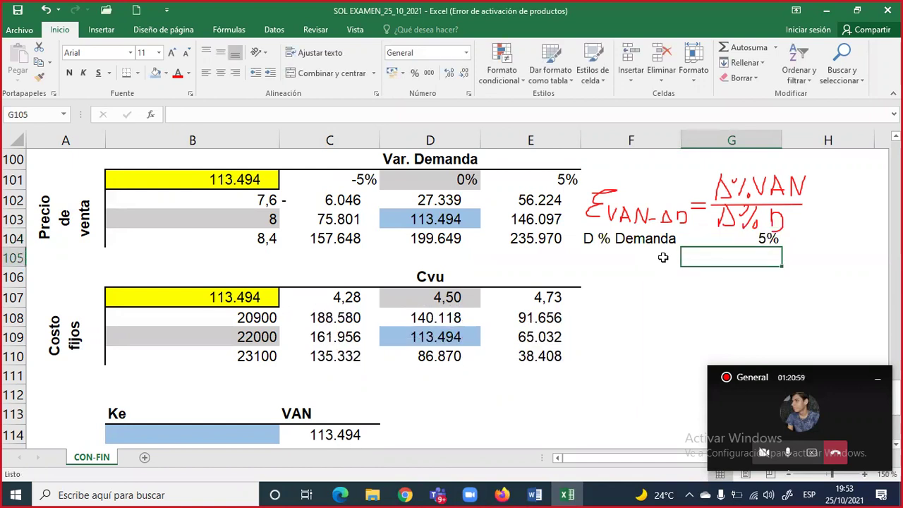
Turn the "D" of "D % Demanda" in F104 into a bold delta using the Symbol font.
double_click(591, 238)
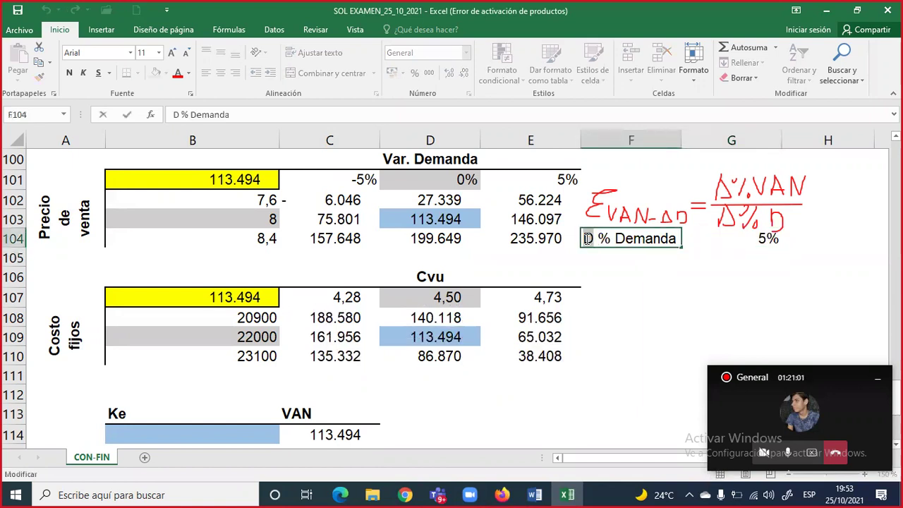
left_click(113, 57)
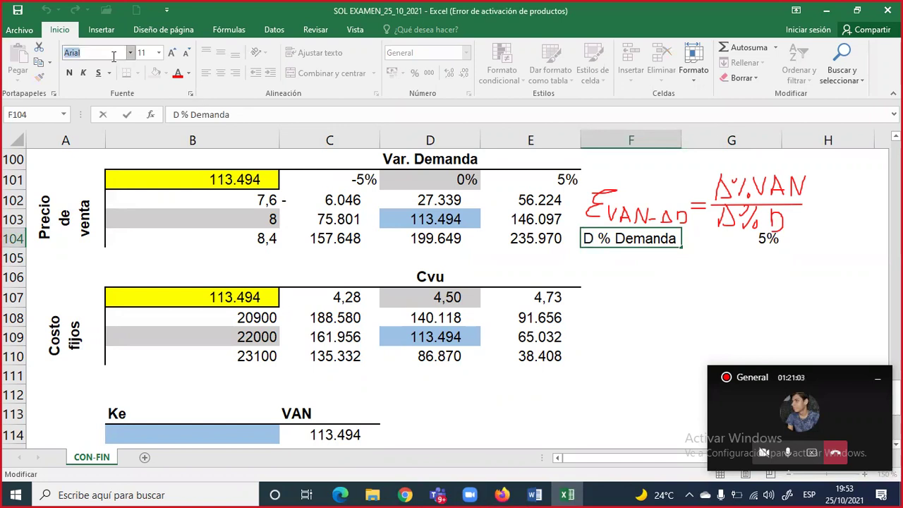
type("Sy")
left_click(112, 56)
type("SylSy")
key("BackSpace")
type("i")
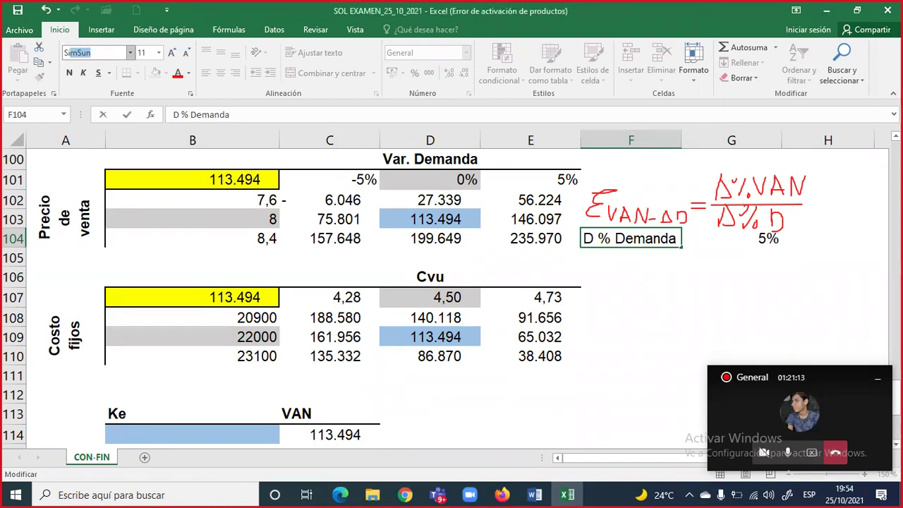
type("m")
key("BackSpace")
key("BackSpace")
type("ym")
key("Return")
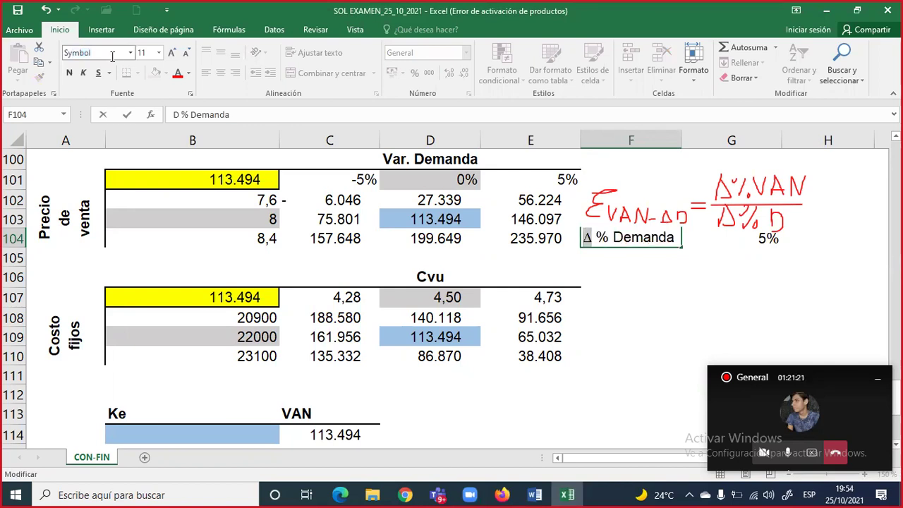
left_click(69, 73)
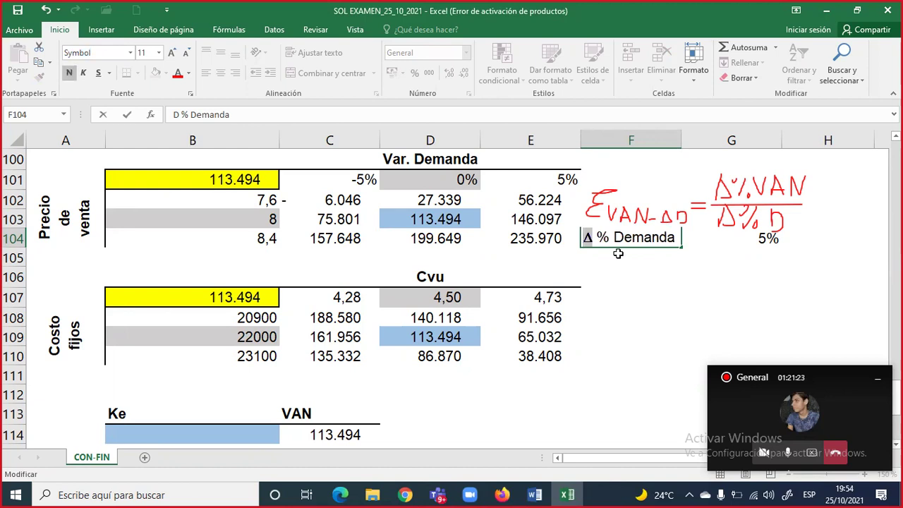
left_click(713, 239)
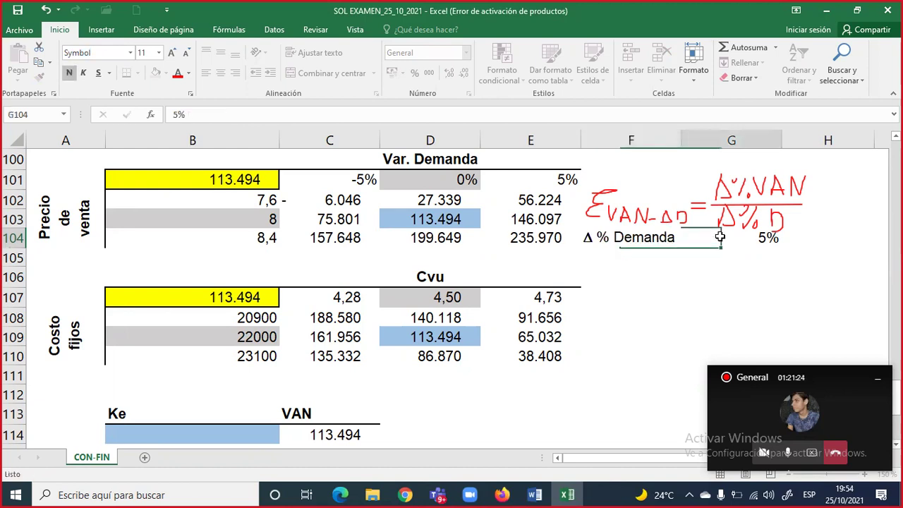
Enter the label "D % Pv" in F105, below the demand variation label.
left_click(611, 251)
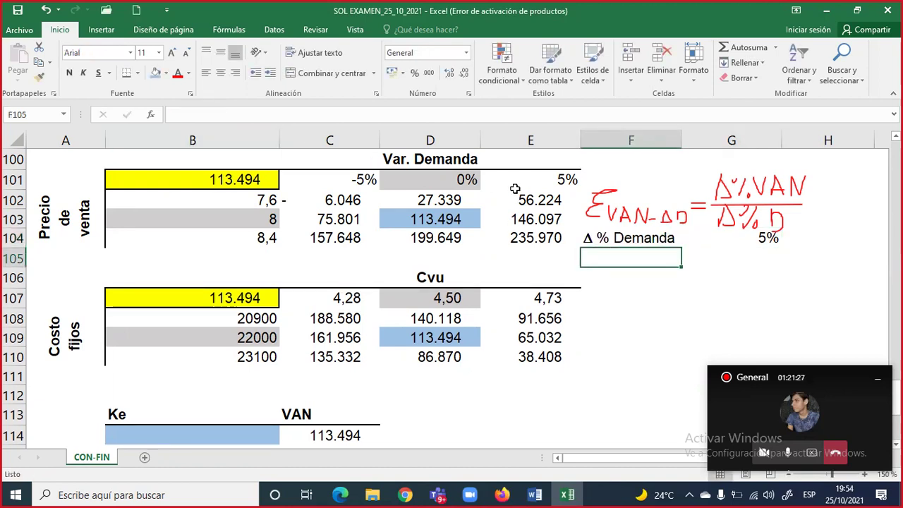
type("D ")
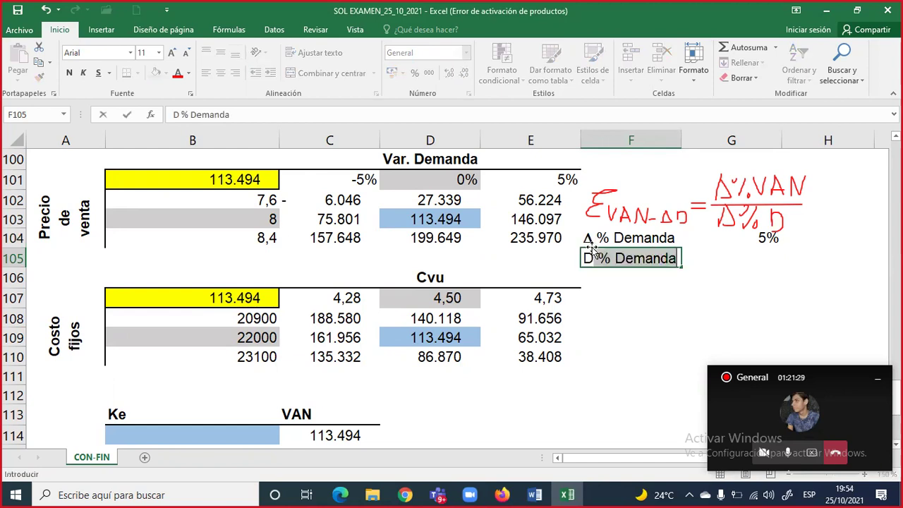
type("%p")
key("BackSpace")
type("P")
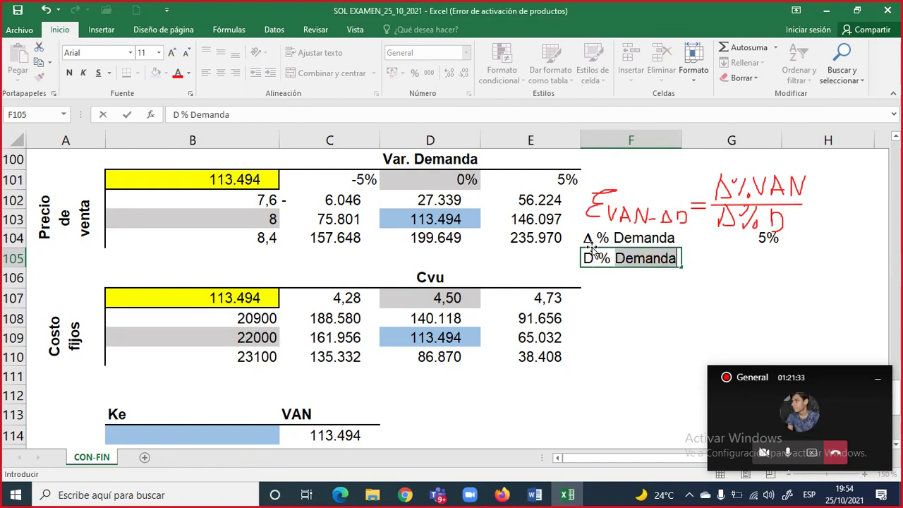
type("V")
key("BackSpace")
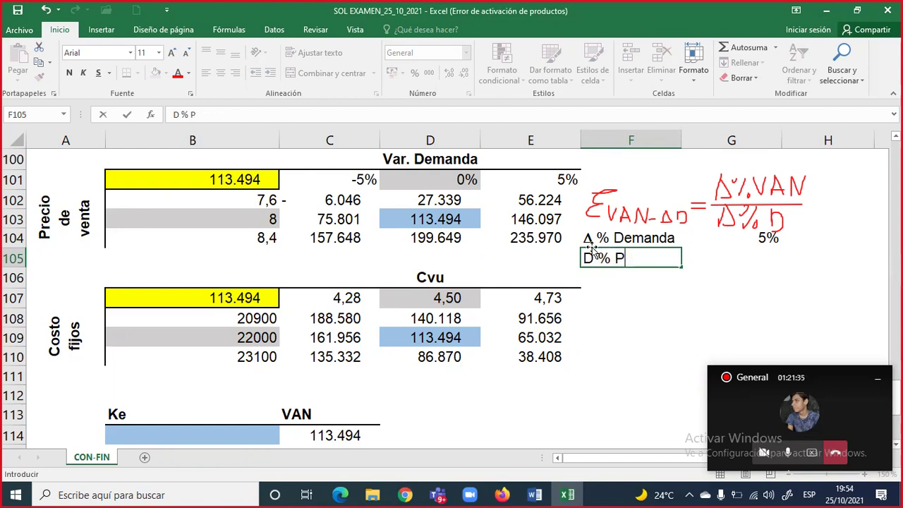
type("v")
Apply the Symbol font to the "D" of "D % Pv" in F105 so it reads as a delta.
double_click(587, 258)
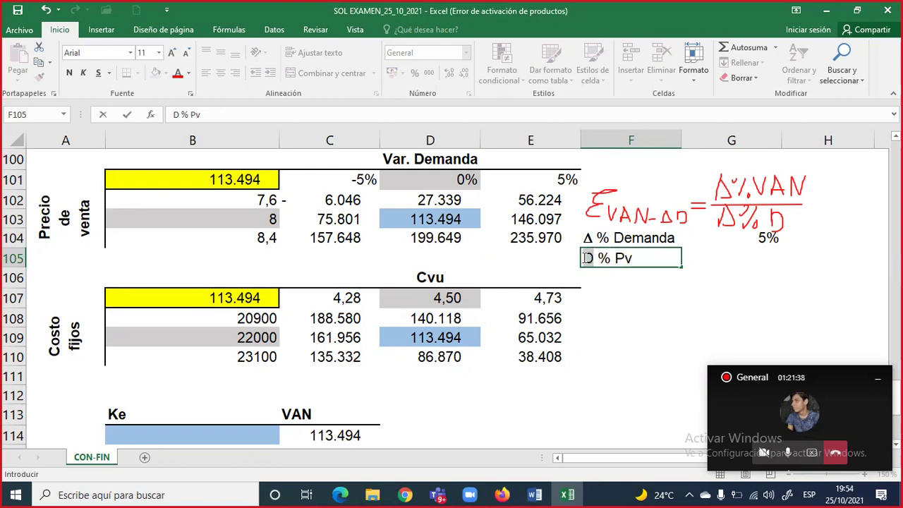
left_click(98, 54)
type("Sy")
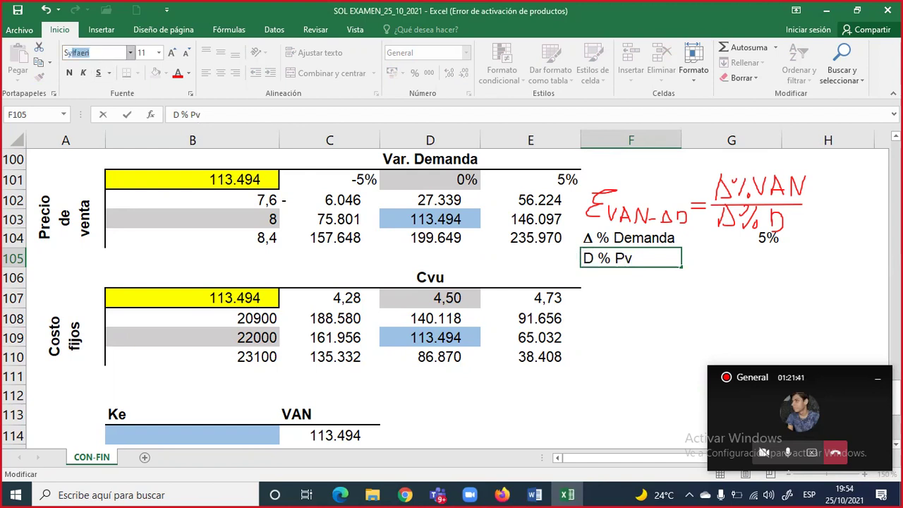
type("mbol")
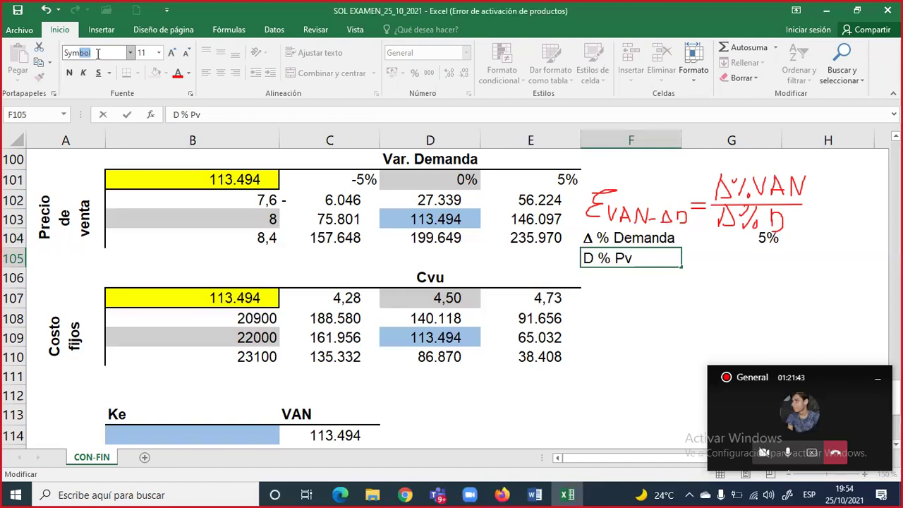
key("Return")
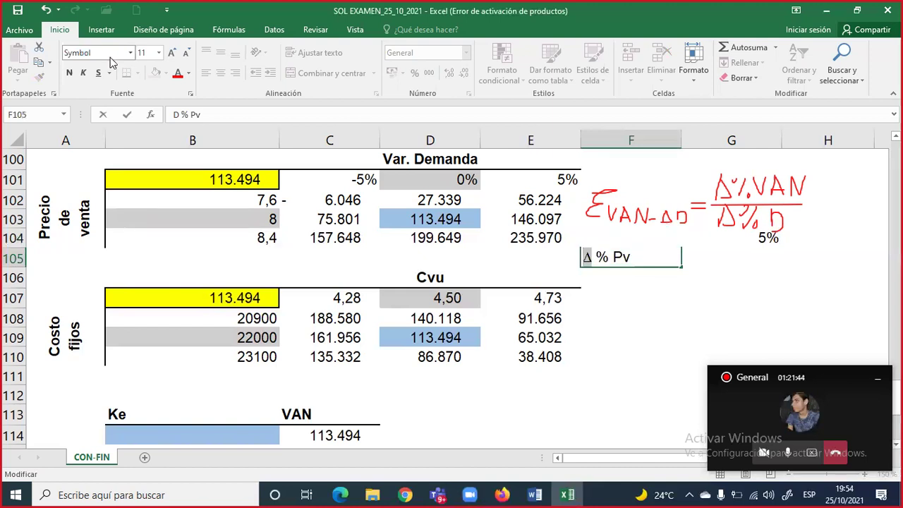
left_click(746, 255)
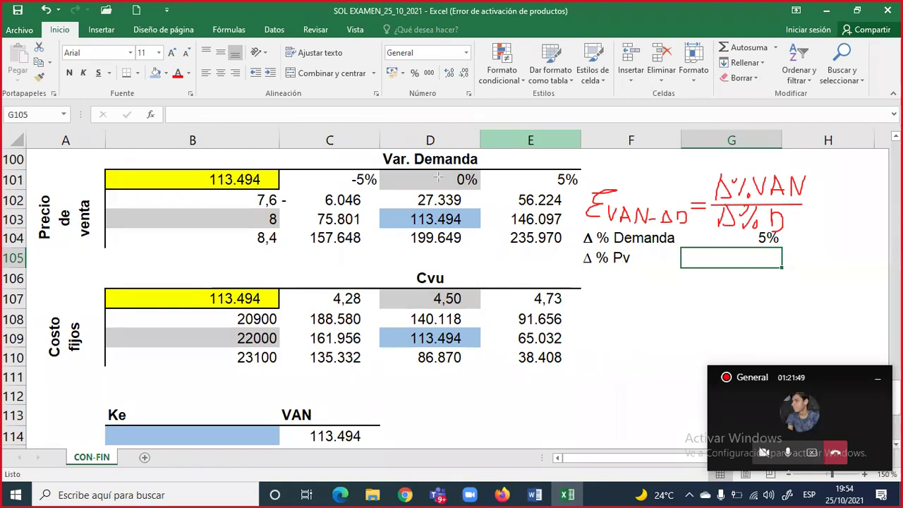
Outline the 0% and 5% demand headers with a red rectangle and move the F104:G105 block down one row.
mouse_move(433, 167)
left_mouse_down()
mouse_move(455, 180)
mouse_move(581, 189)
left_mouse_up()
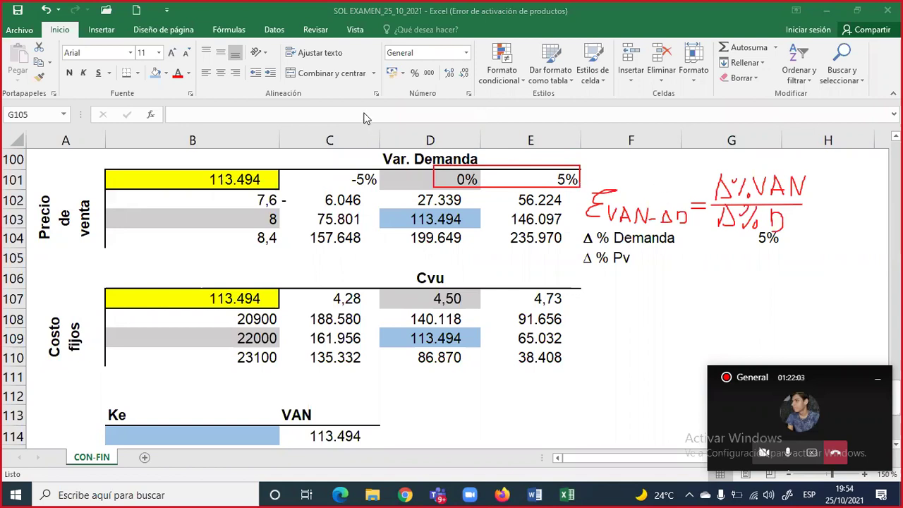
left_click(613, 242)
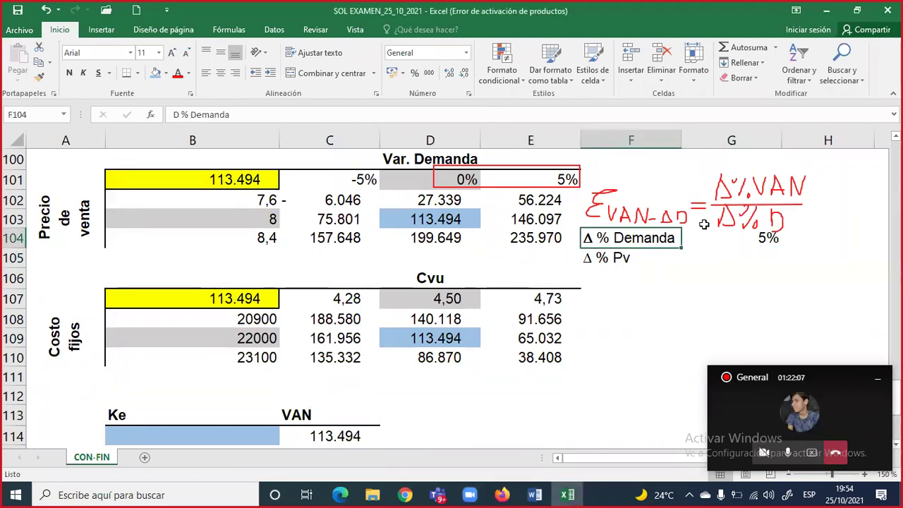
left_click_drag(624, 240, 731, 281)
Enter the label "D % VAN" in F104, above the demand variation row.
left_click(635, 237)
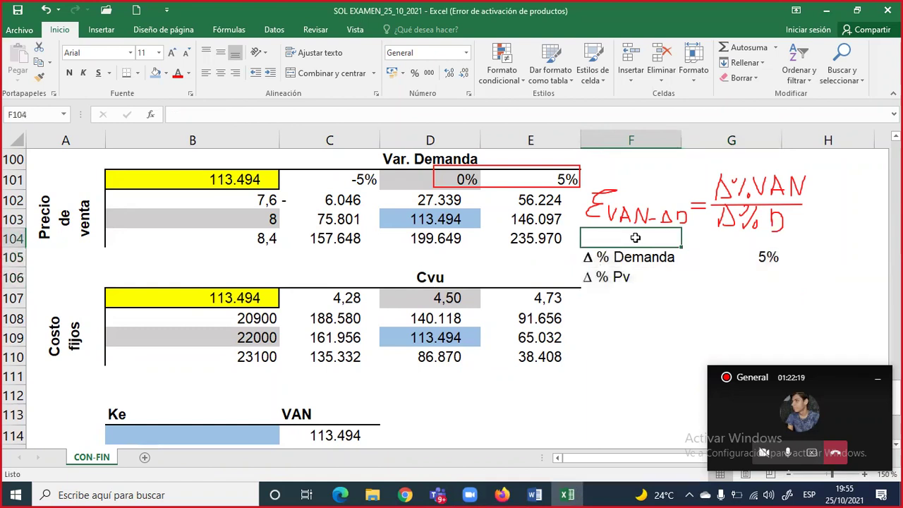
type("D")
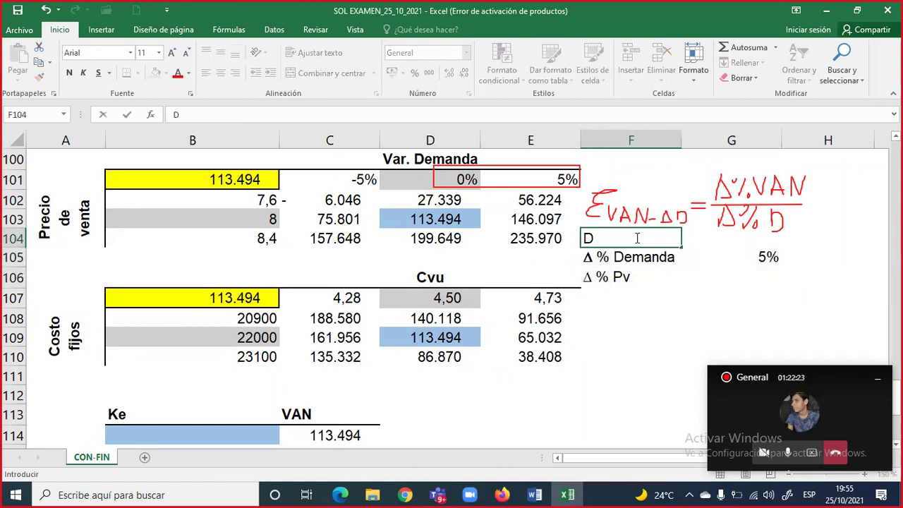
type(" % VAN")
left_click(696, 236)
left_click(654, 259)
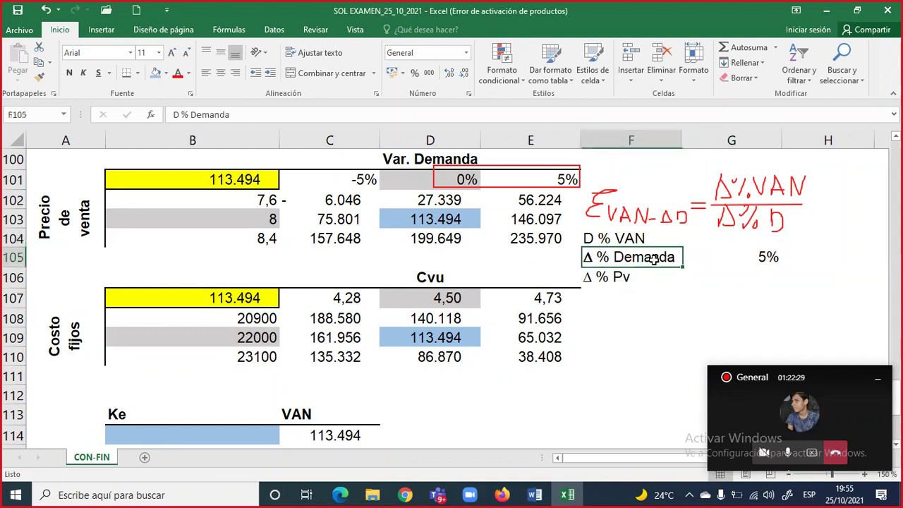
left_click_drag(654, 259, 702, 258)
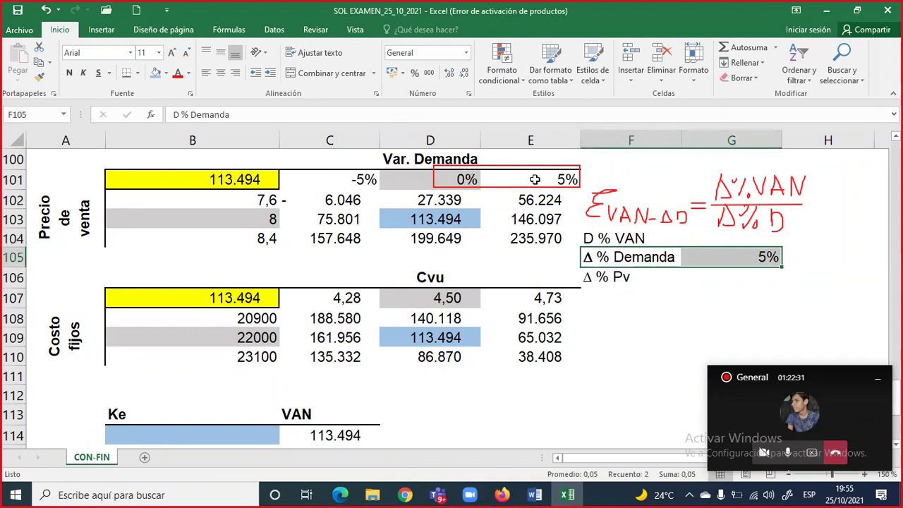
Apply the Symbol font to the "D" of "D % VAN" in F104 so it reads as a delta.
double_click(596, 239)
left_click_drag(596, 238, 582, 238)
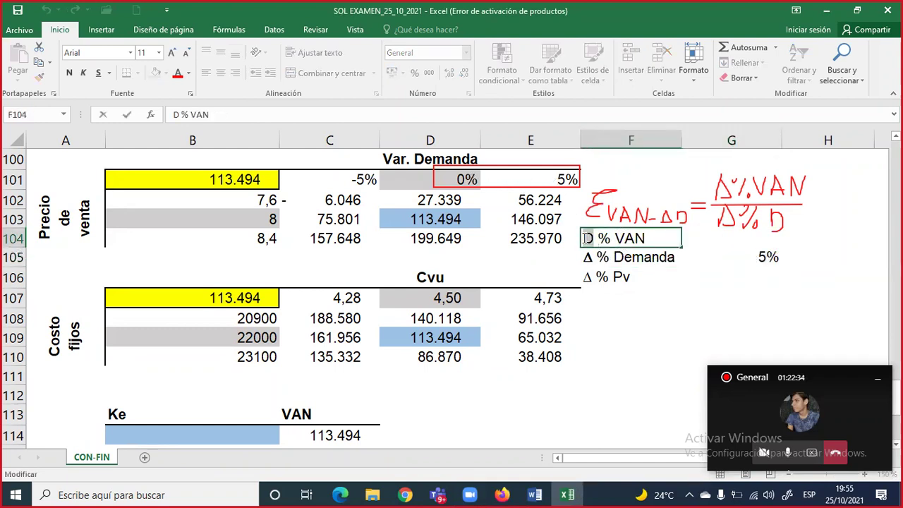
left_click(97, 54)
type("Symbol")
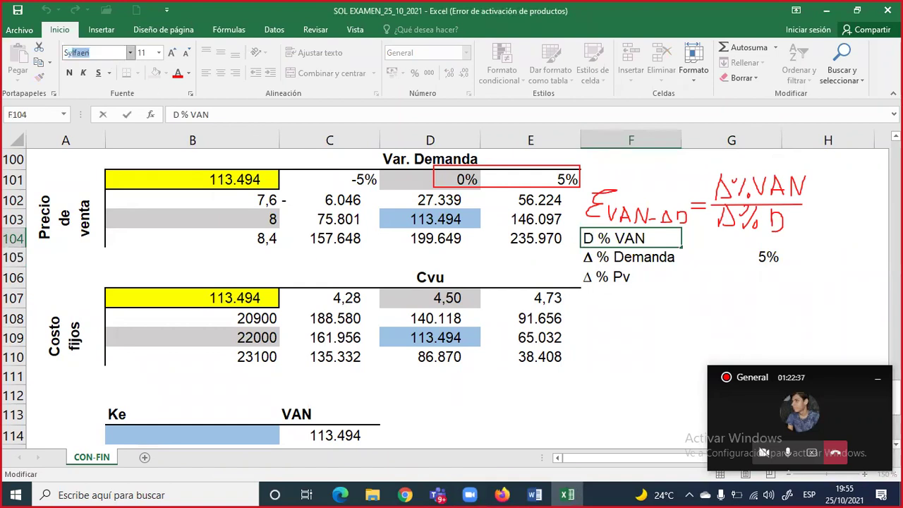
key("Return")
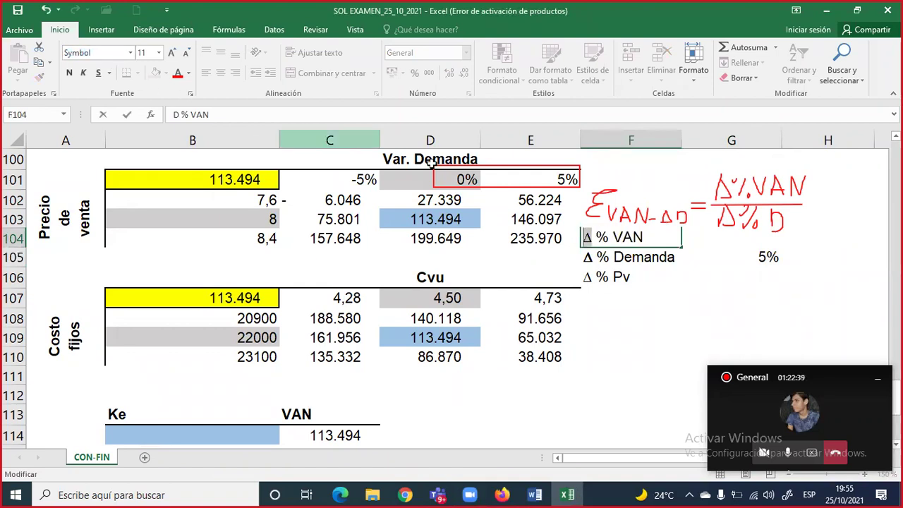
left_click(697, 243)
Outline the VAN values in D103:E103 with a red rectangle and mark the sale price 8 with a red ellipse.
left_click_drag(615, 256, 743, 257)
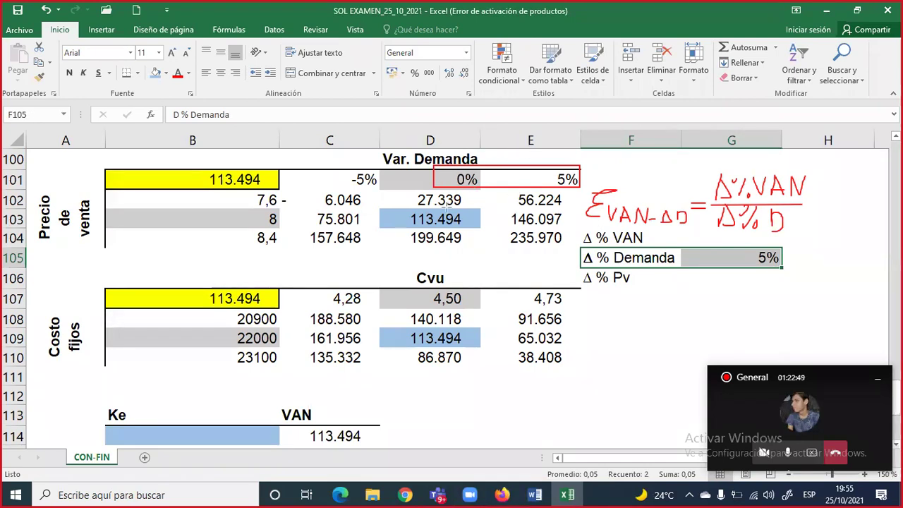
key("ctrl+2")
left_click_drag(407, 209, 573, 227)
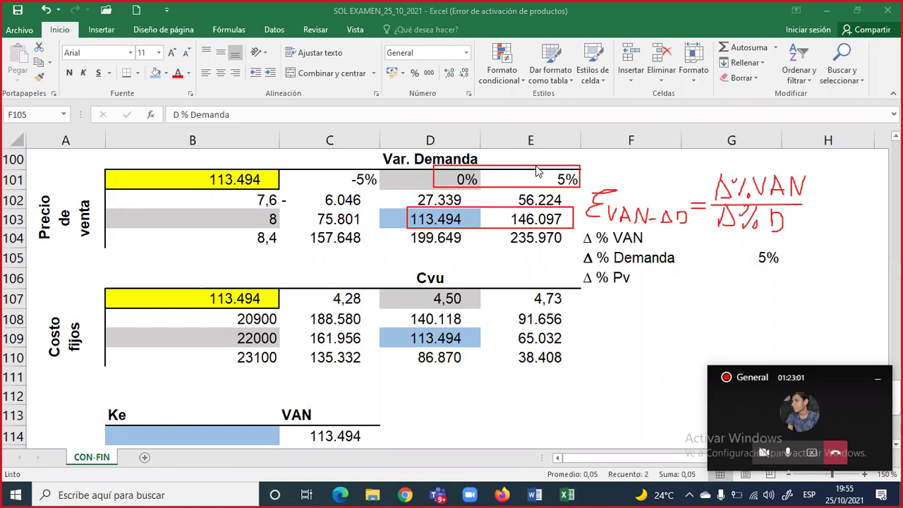
left_click_drag(246, 208, 286, 233)
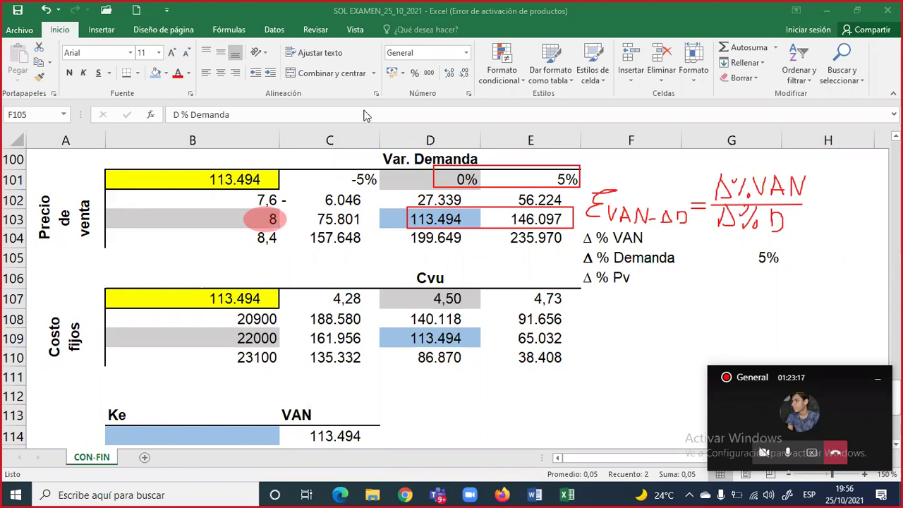
Calculate the VAN variation in G104 with =(E103-D103)/D103 and format it as a percentage.
left_click_drag(738, 240, 635, 258)
left_click(747, 240)
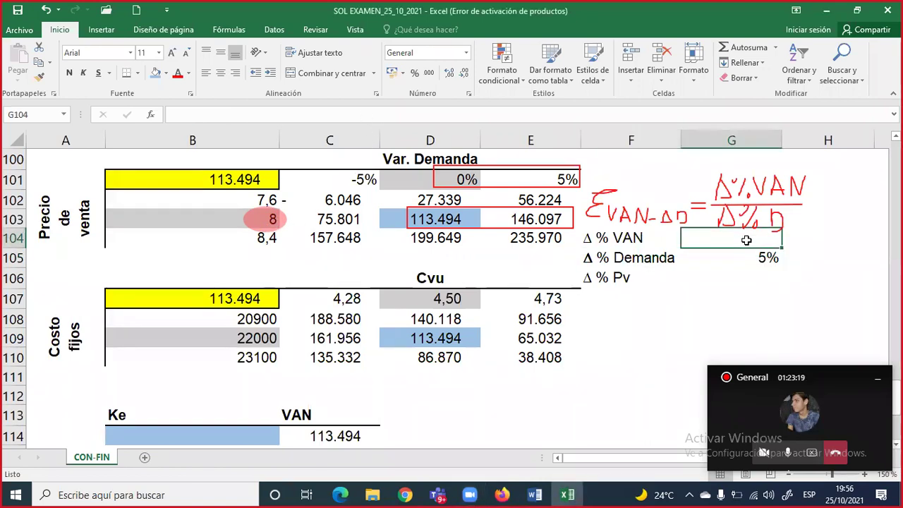
type("=(")
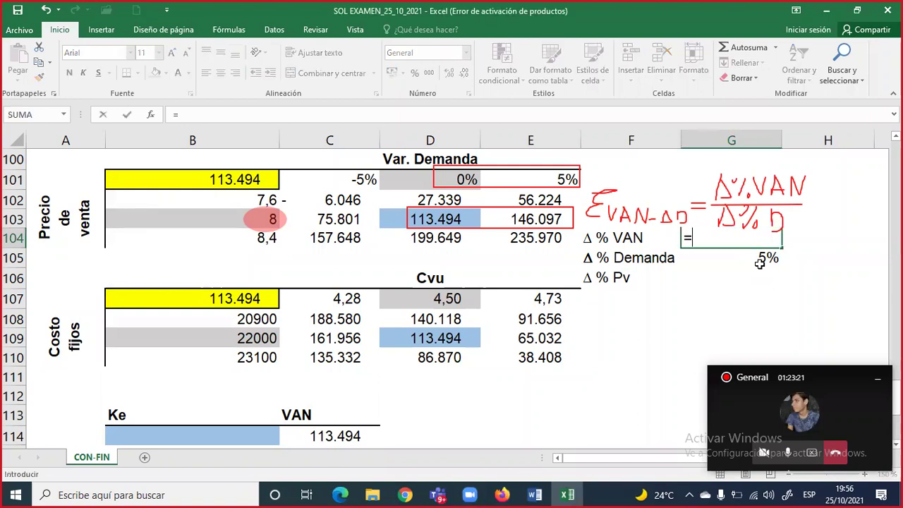
key("Up")
key("Left")
key("Left")
type("-")
key("Left")
key("Left")
key("Left")
key("Up")
type(")")
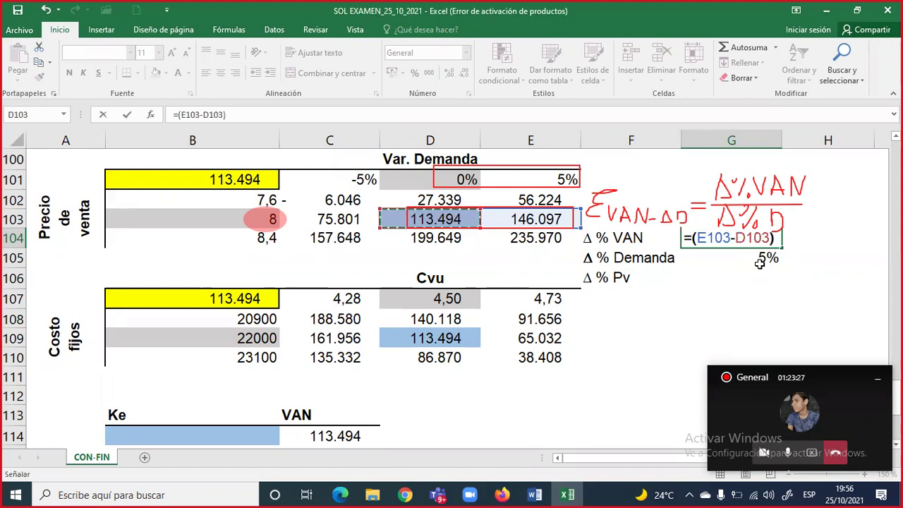
type("/")
key("Left")
key("Left")
key("Left")
key("Up")
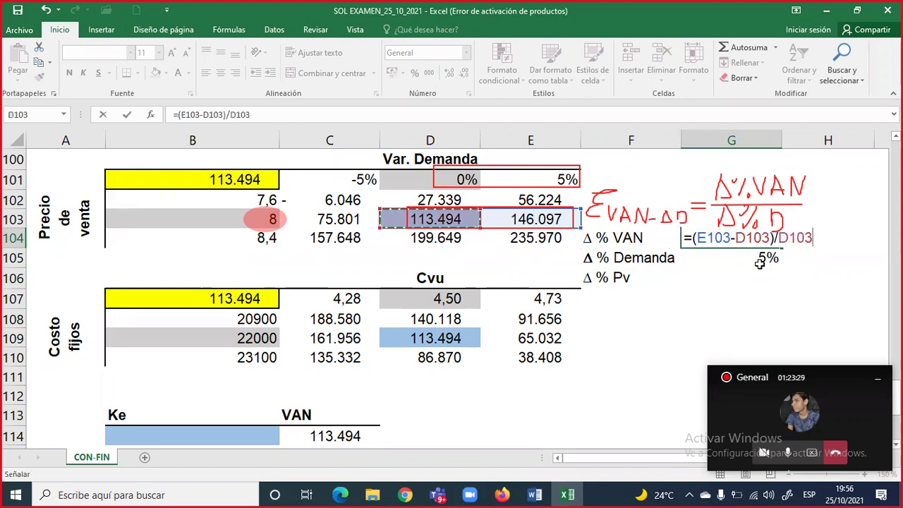
key("ctrl+Return")
key("ctrl+shift+5")
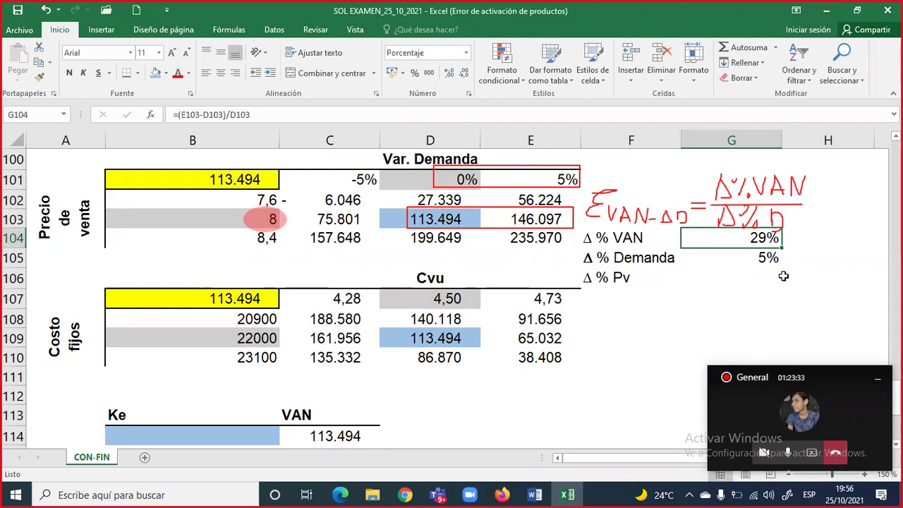
Review the cell references of the VAN variation formula in G104 and the demand variation row beneath it.
double_click(755, 241)
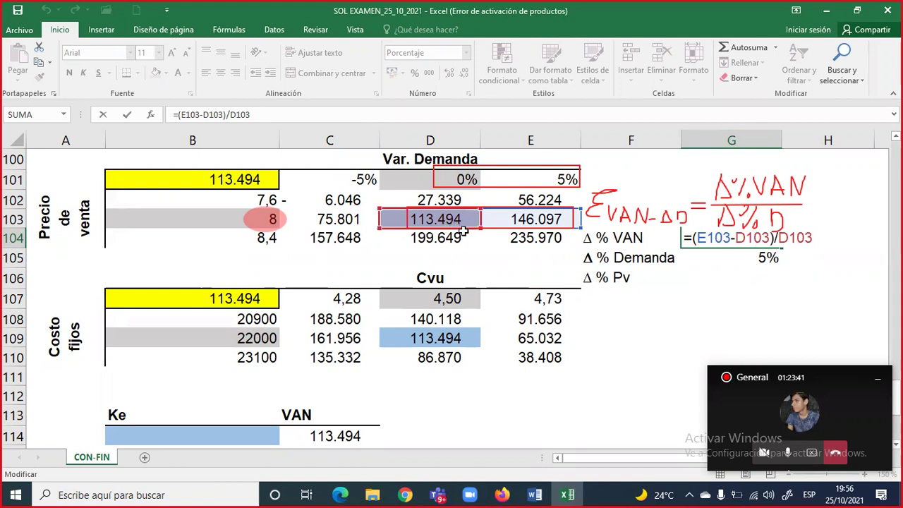
key("ctrl+Return")
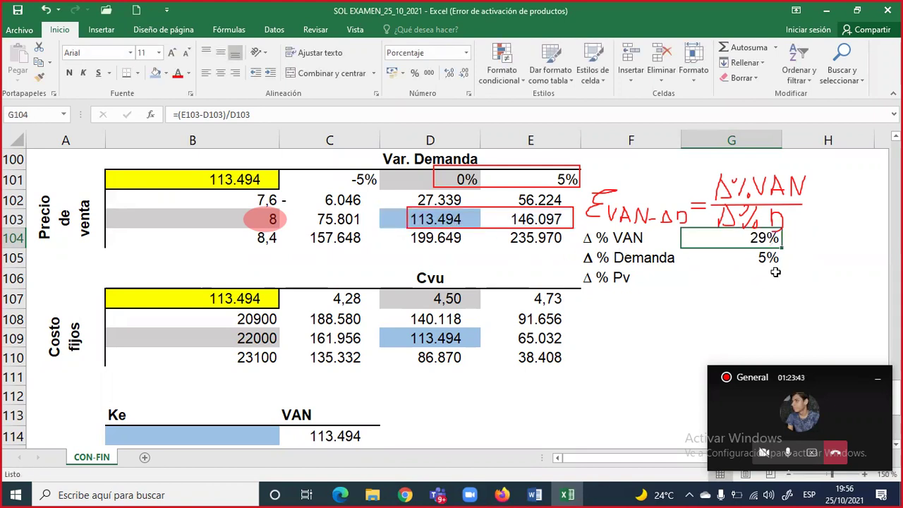
left_click_drag(615, 257, 766, 259)
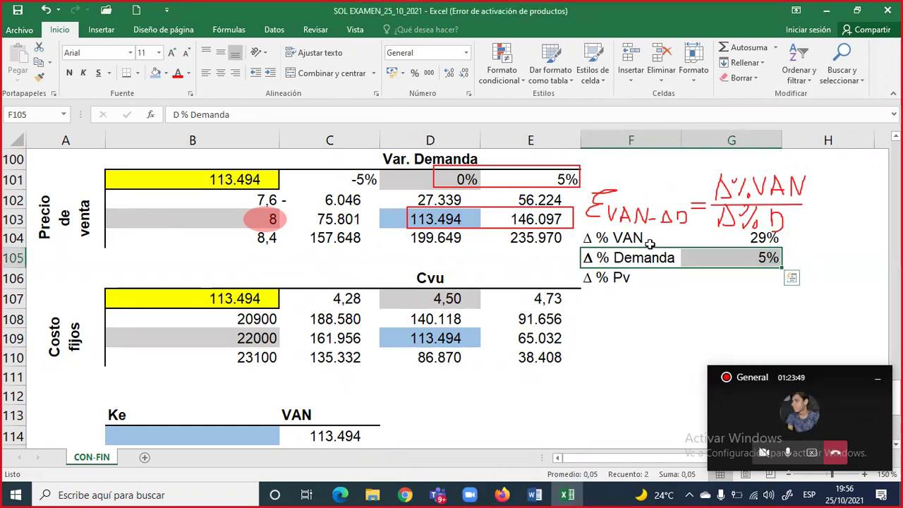
Review the VAN and demand variation rows in F104:G105 against the elasticity formula written above them.
left_click_drag(613, 239, 750, 239)
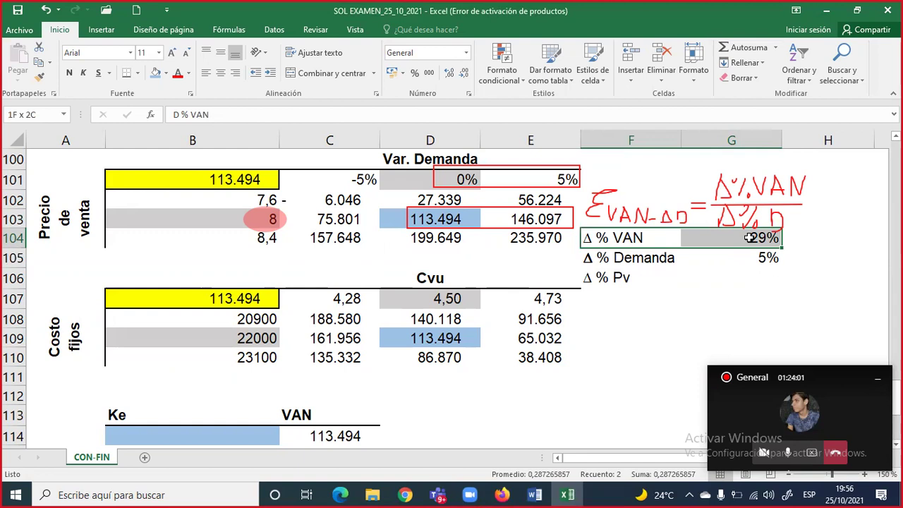
left_click_drag(750, 238, 750, 263)
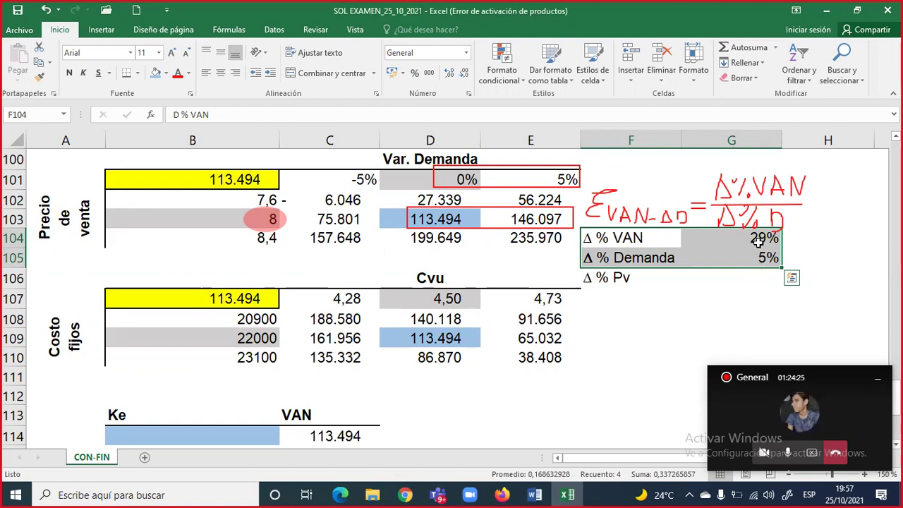
left_click_drag(642, 240, 754, 239)
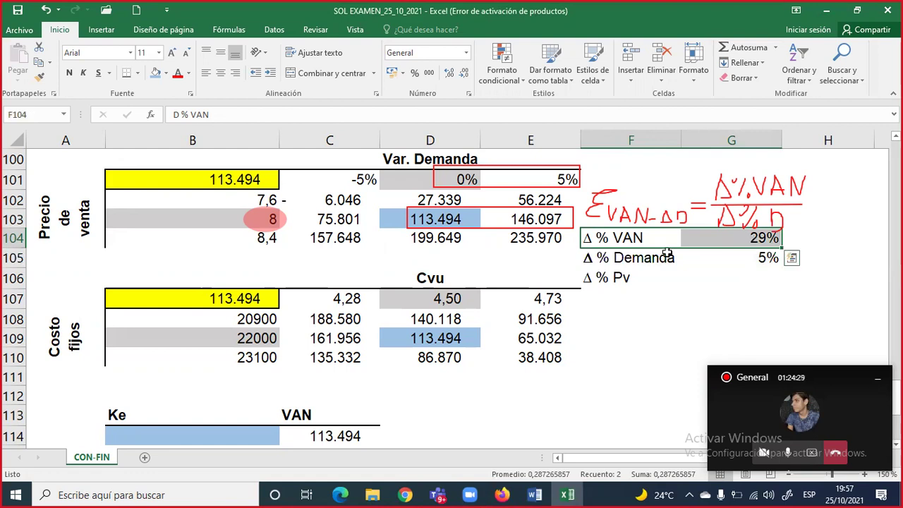
left_click_drag(624, 258, 743, 256)
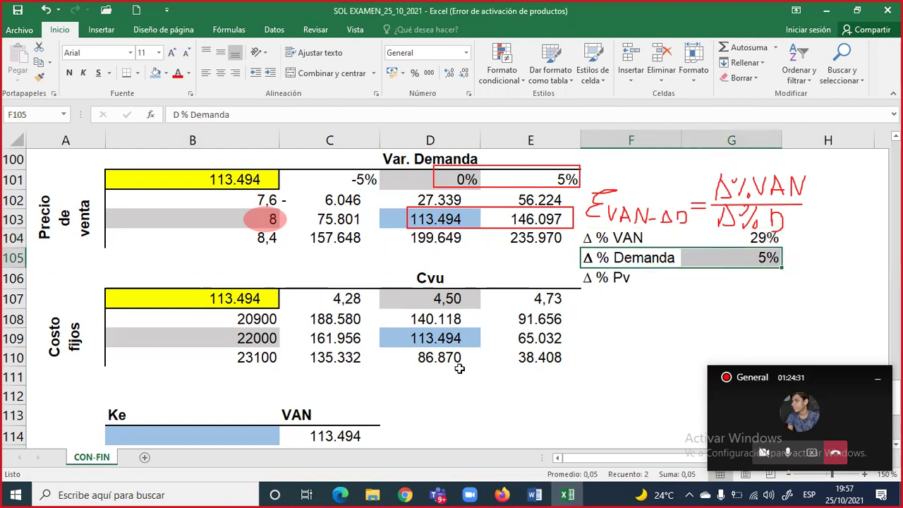
Calculate the demand elasticity of VAN in C120 with =G104/G105 and give it the comma-style accounting format.
scroll(455, 367, "down", 3)
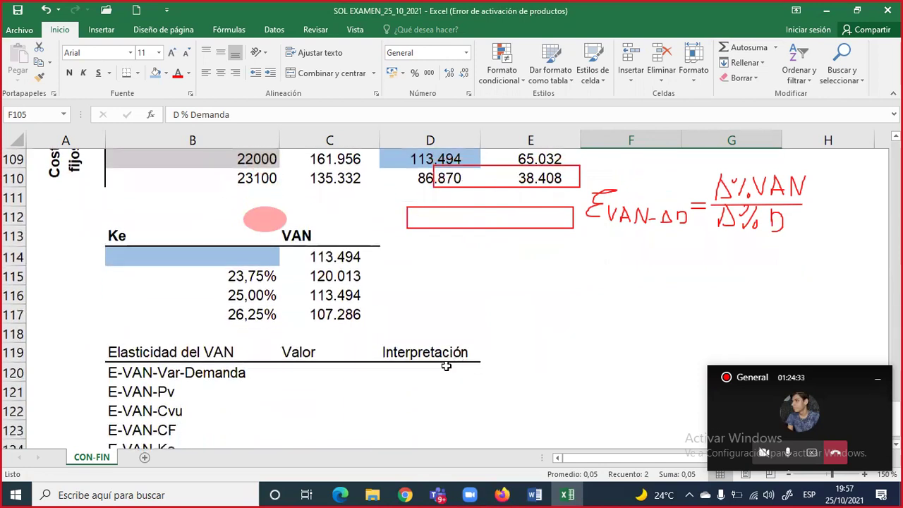
left_click(326, 372)
type("=")
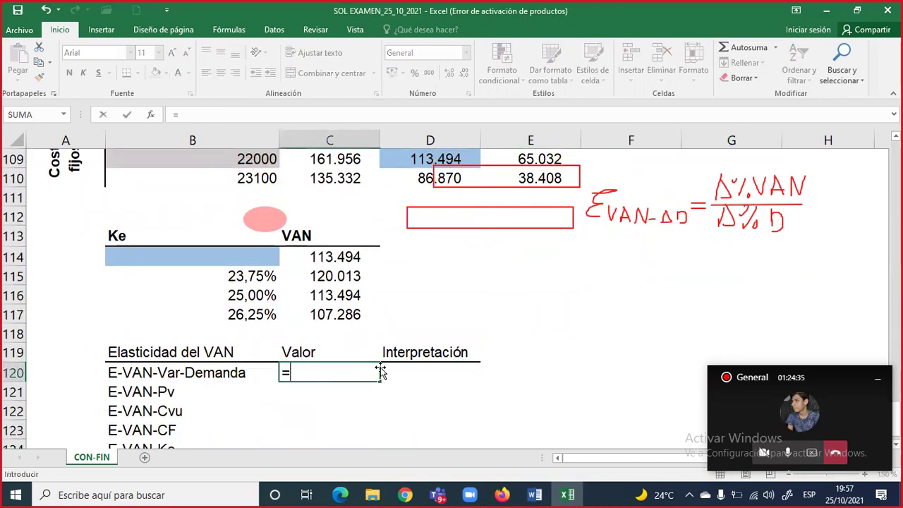
scroll(385, 367, "up", 3)
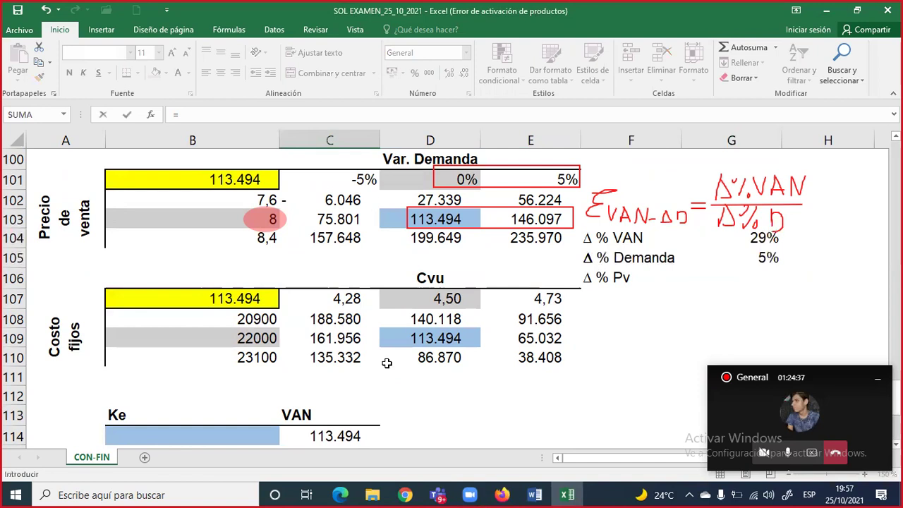
left_click(737, 240)
type("/")
left_click(736, 261)
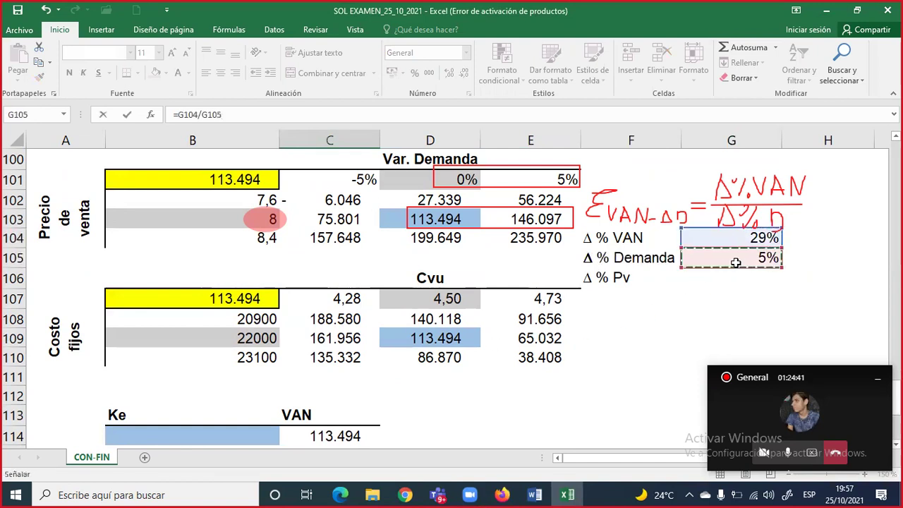
key("ctrl+Return")
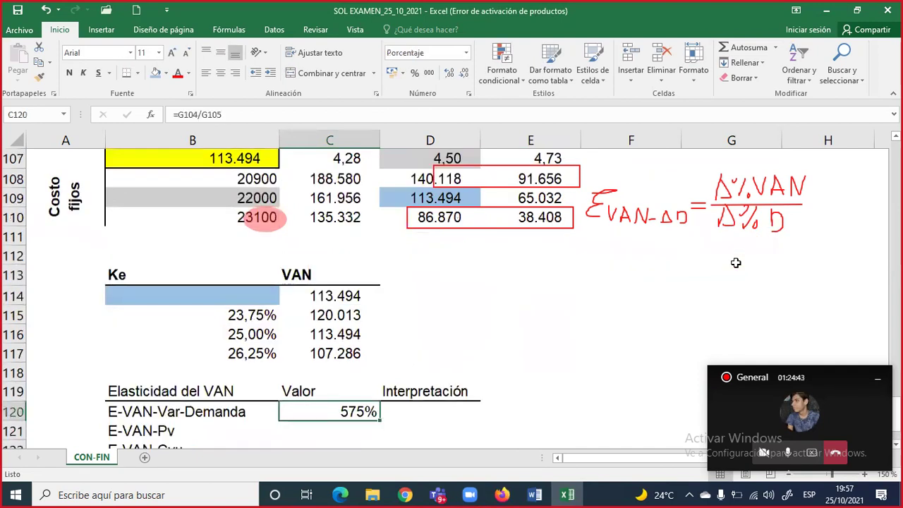
left_click(429, 73)
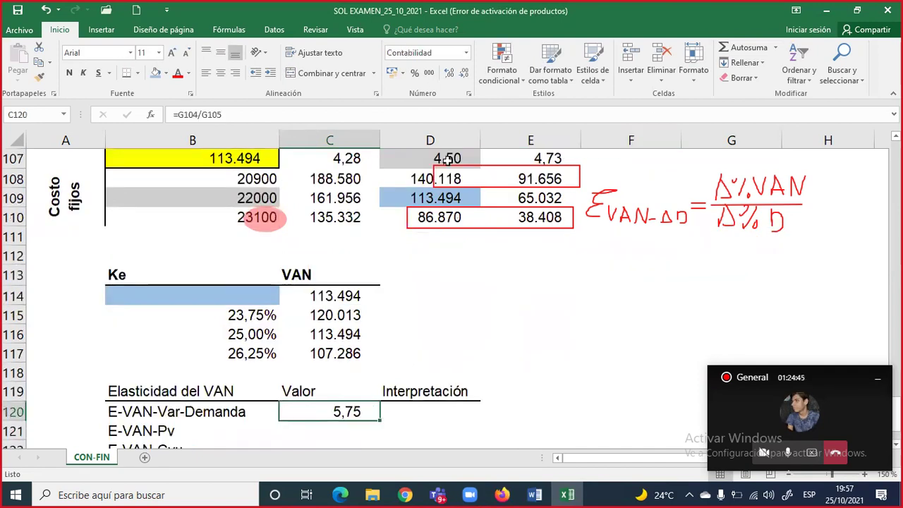
Move the "Interpretación" header to E119, then add the header "Unidad" in D119 and the unit "Veces" in D120.
left_click(432, 388)
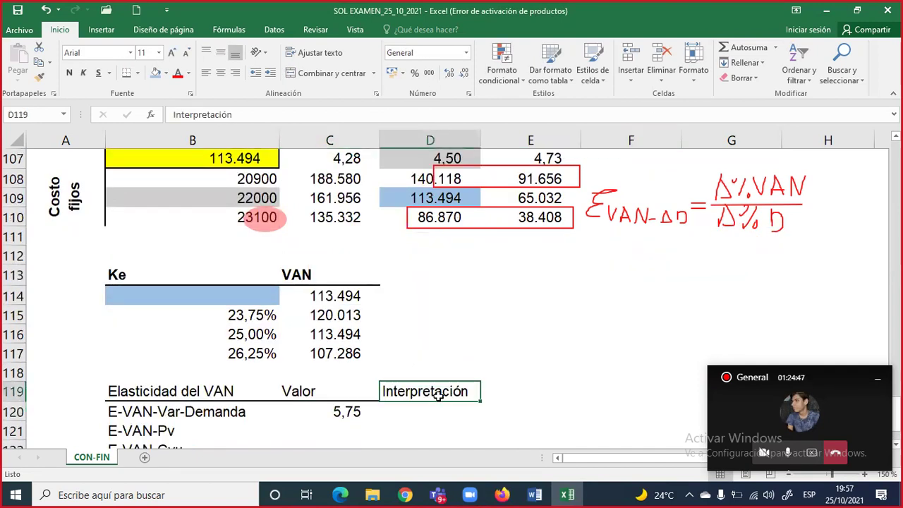
left_click_drag(446, 405, 546, 401)
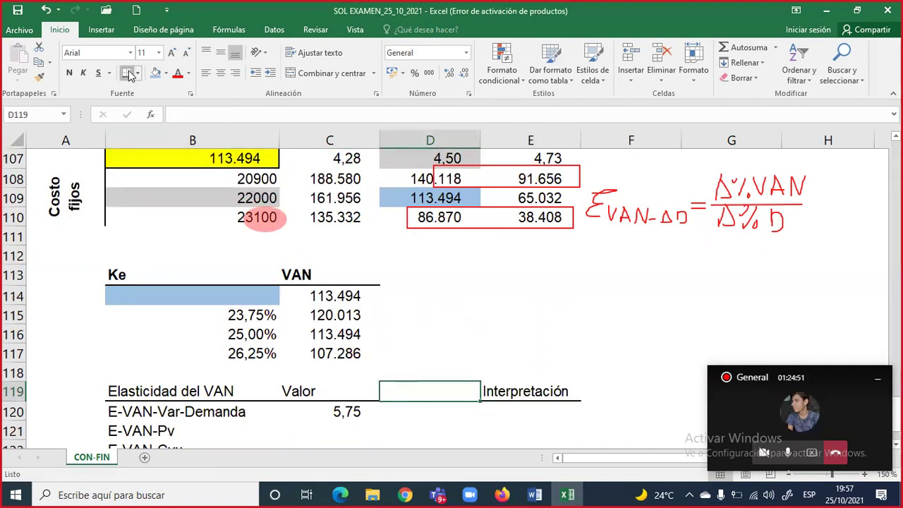
type("Unidad")
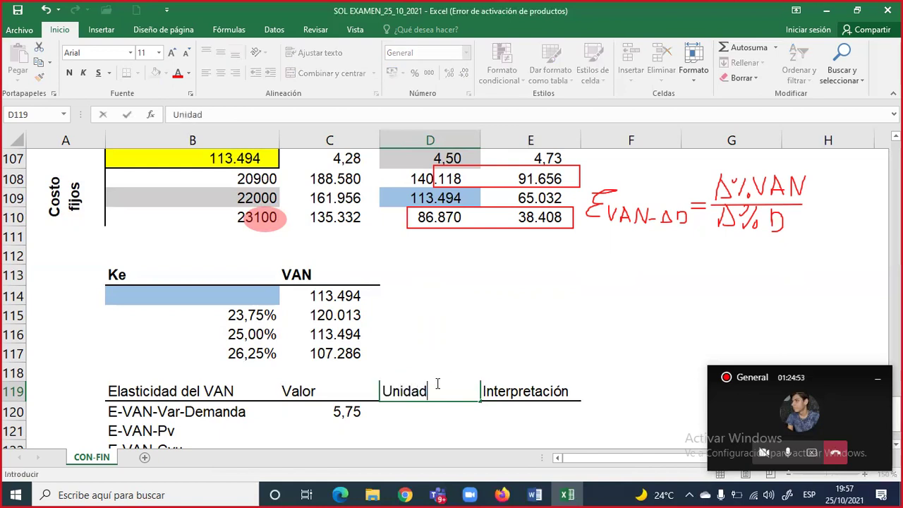
key("Return")
type("Veces")
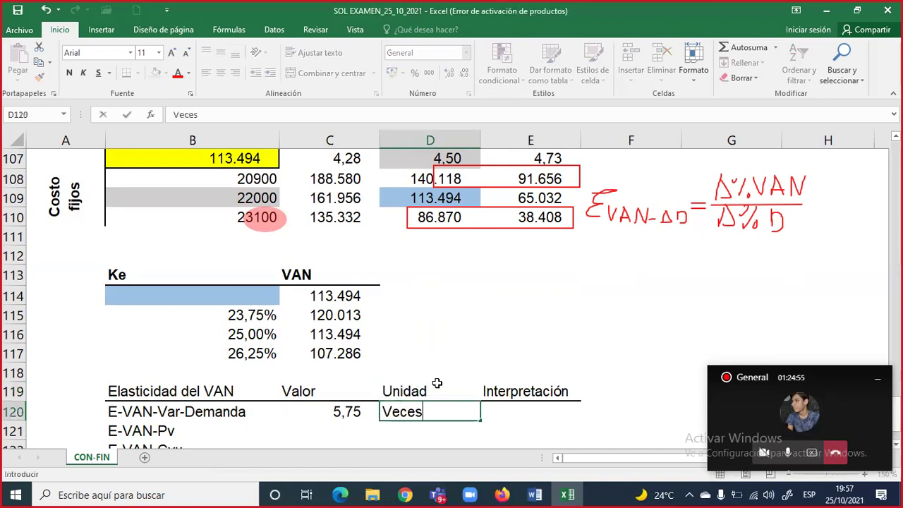
key("Return")
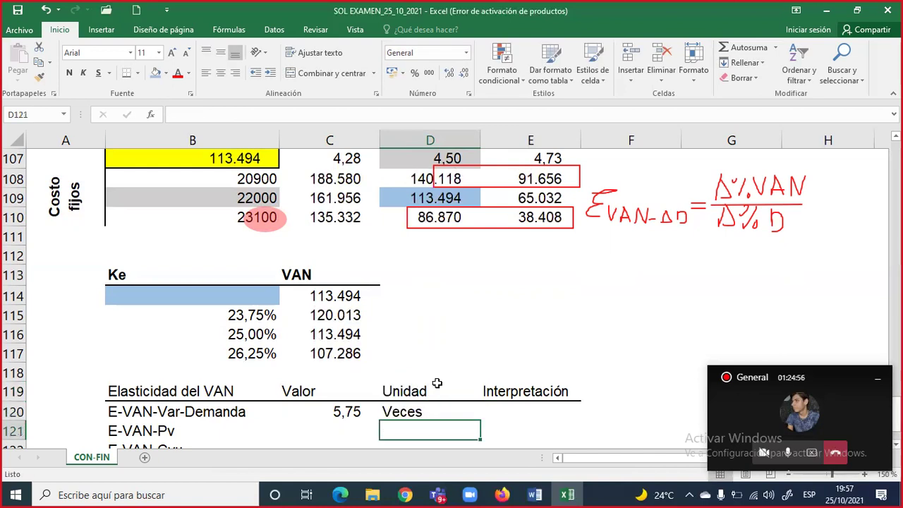
Examine the E-VAN-Var-Demanda row and trace its C120 formula back to the VAN and demand variations.
left_click_drag(345, 412, 516, 414)
double_click(360, 414)
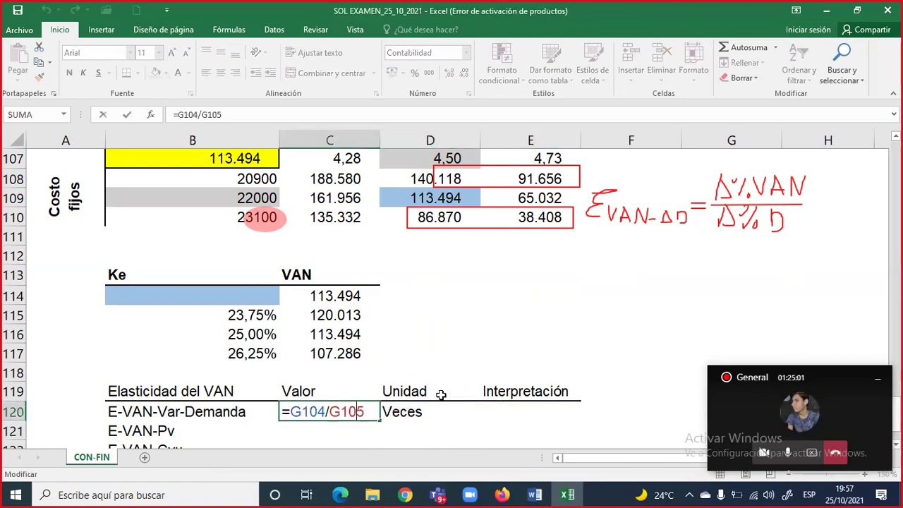
scroll(455, 388, "up", 3)
scroll(472, 379, "down", 1)
scroll(472, 379, "up", 1)
scroll(474, 380, "down", 1)
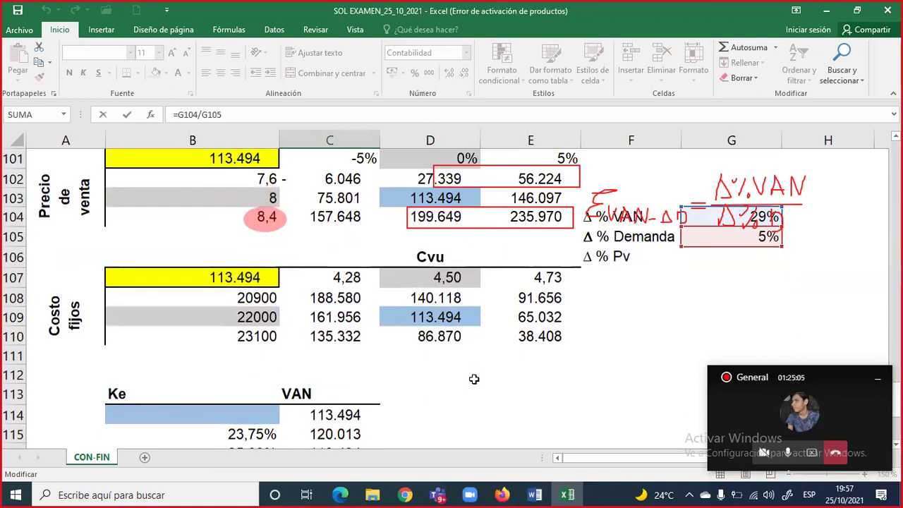
key("Escape")
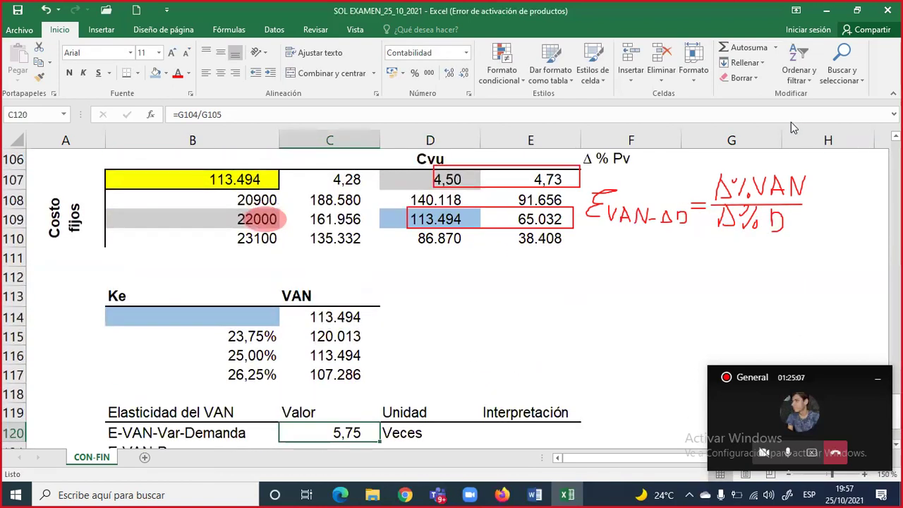
scroll(597, 271, "up", 1)
scroll(596, 281, "down", 3)
scroll(596, 282, "down", 2)
scroll(381, 272, "up", 1)
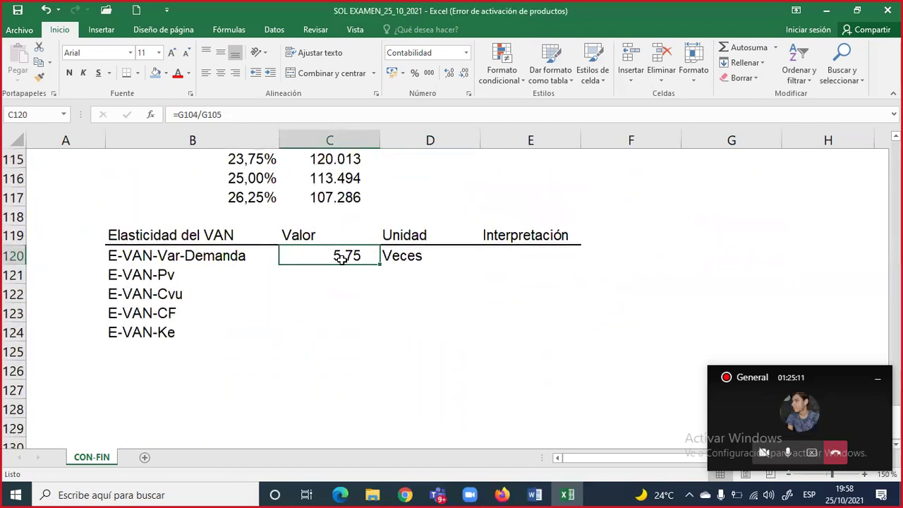
double_click(342, 259)
scroll(560, 289, "up", 4)
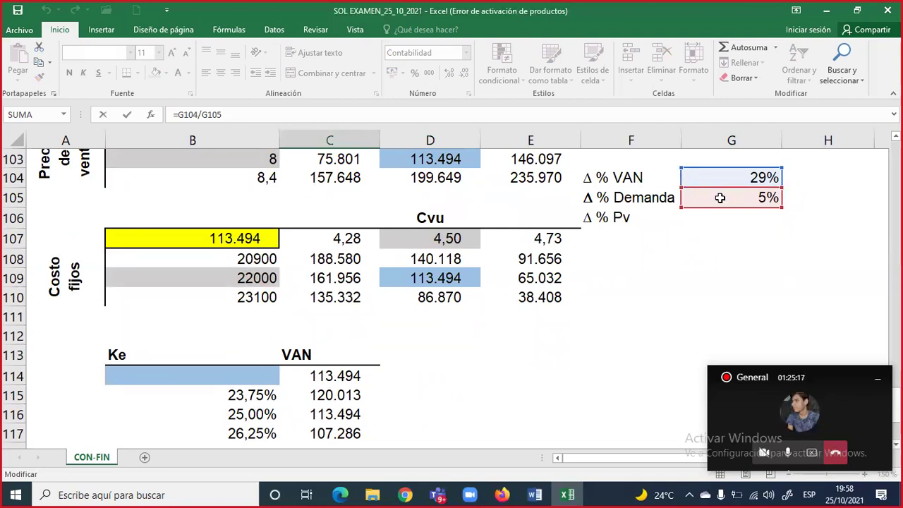
key("Escape")
Move the VAN and demand variation block up to F101:G102 and the price variation label to F104.
scroll(659, 280, "up", 2)
left_click_drag(638, 296, 679, 252)
left_click(661, 289)
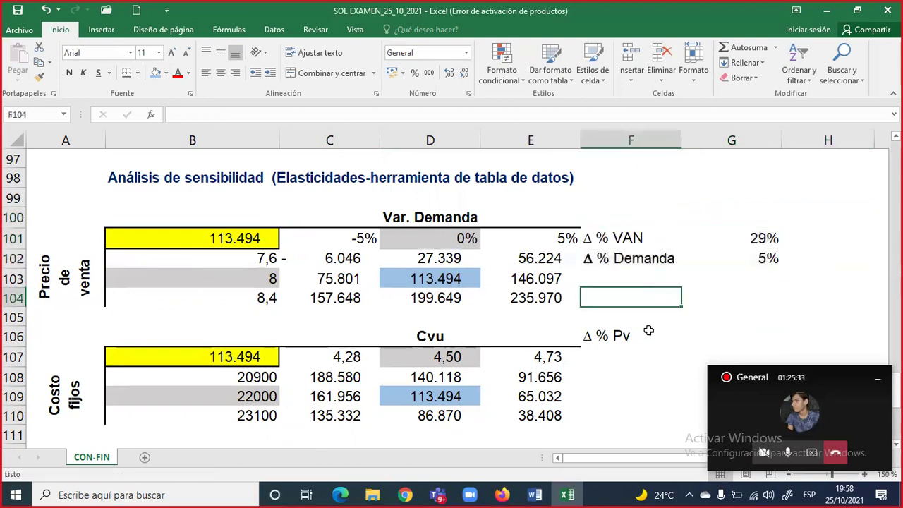
left_click(609, 339)
left_click_drag(611, 345, 616, 308)
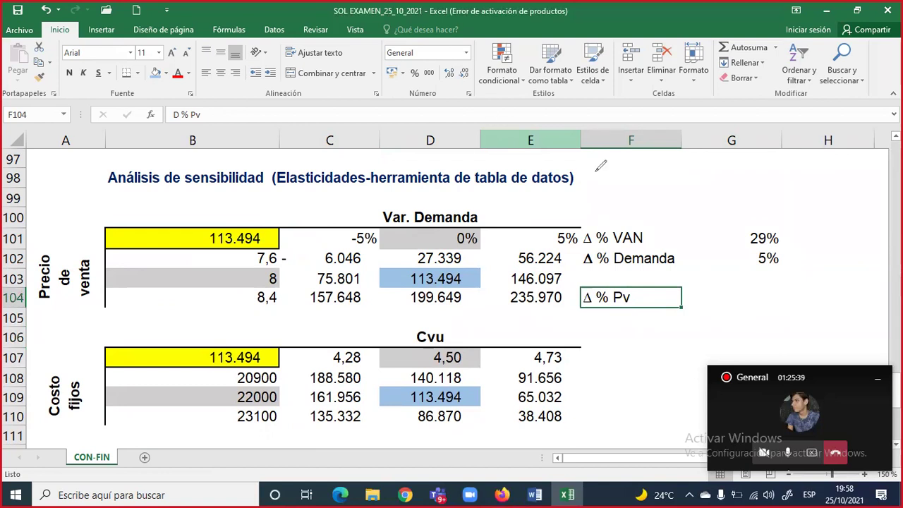
Handwrite the price elasticity formula above the variations in red: E VAN-p = Δ% VAN over Δ% Pv.
mouse_move(628, 154)
left_mouse_down()
mouse_move(605, 149)
mouse_move(593, 175)
mouse_move(618, 181)
mouse_move(628, 164)
mouse_move(645, 185)
mouse_move(656, 170)
mouse_move(664, 186)
mouse_move(667, 169)
mouse_move(684, 190)
mouse_move(712, 178)
left_mouse_up()
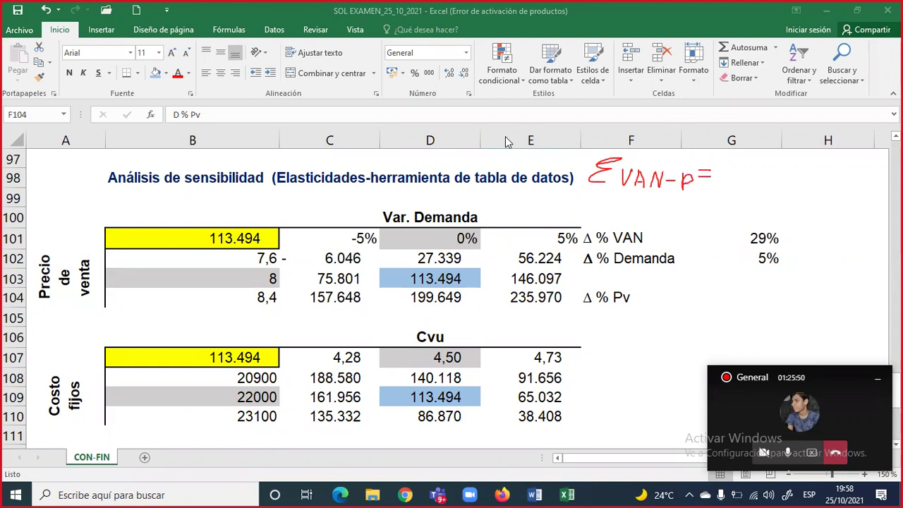
left_click_drag(721, 173, 827, 174)
mouse_move(733, 158)
left_mouse_down()
mouse_move(728, 165)
mouse_move(742, 166)
mouse_move(729, 169)
mouse_move(741, 169)
mouse_move(784, 151)
mouse_move(794, 169)
mouse_move(807, 151)
left_mouse_up()
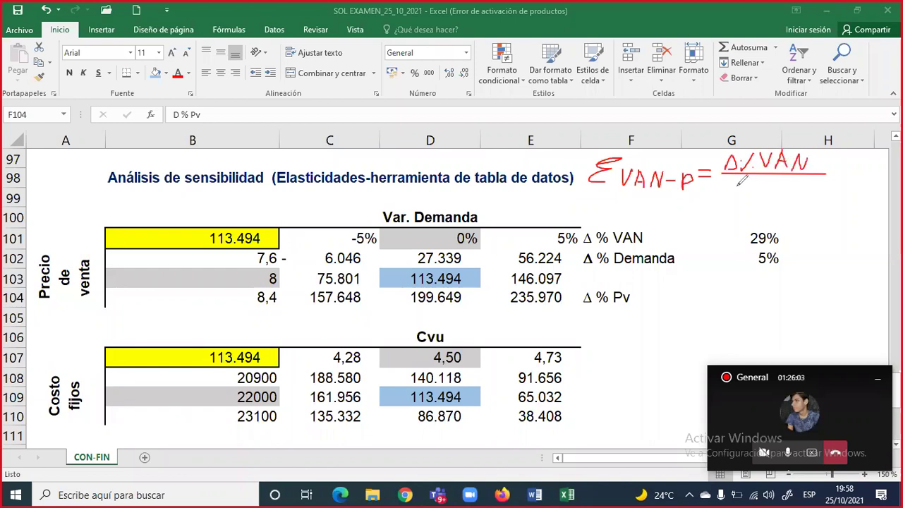
mouse_move(727, 174)
left_mouse_down()
mouse_move(718, 192)
mouse_move(738, 192)
left_mouse_up()
mouse_move(719, 193)
left_mouse_down()
mouse_move(741, 195)
mouse_move(747, 183)
mouse_move(776, 194)
mouse_move(784, 176)
mouse_move(776, 186)
mouse_move(798, 180)
left_mouse_up()
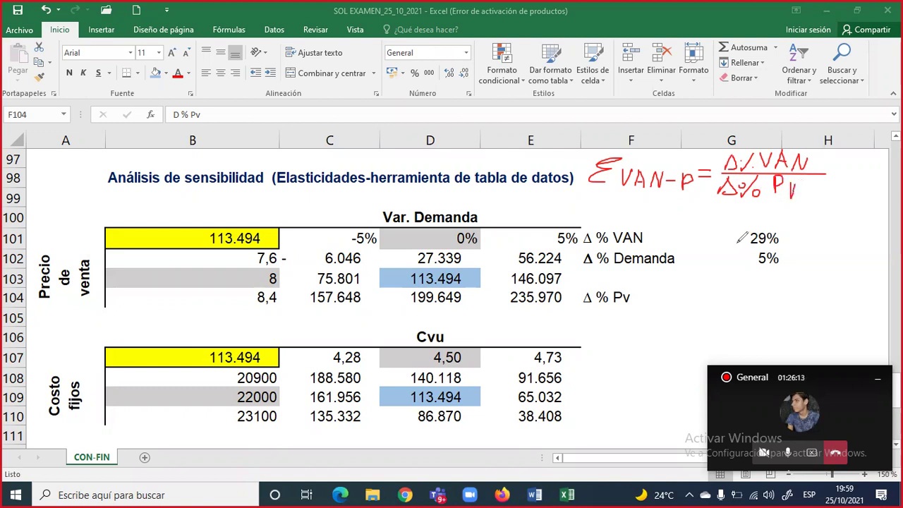
Outline the prices in B103:B104 and the VAN values in D103:D104 with red rectangles, and mark the 0% demand variation with an ellipse.
left_click(718, 297)
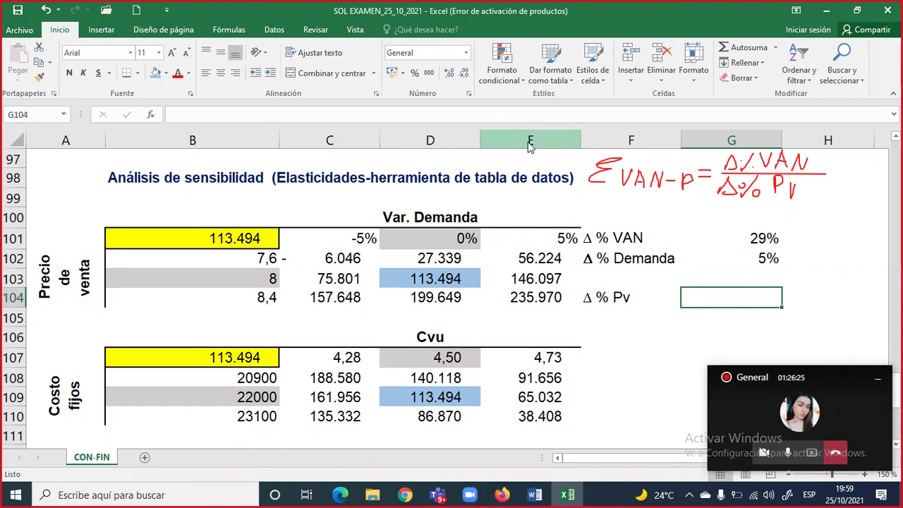
left_click_drag(214, 266, 286, 307)
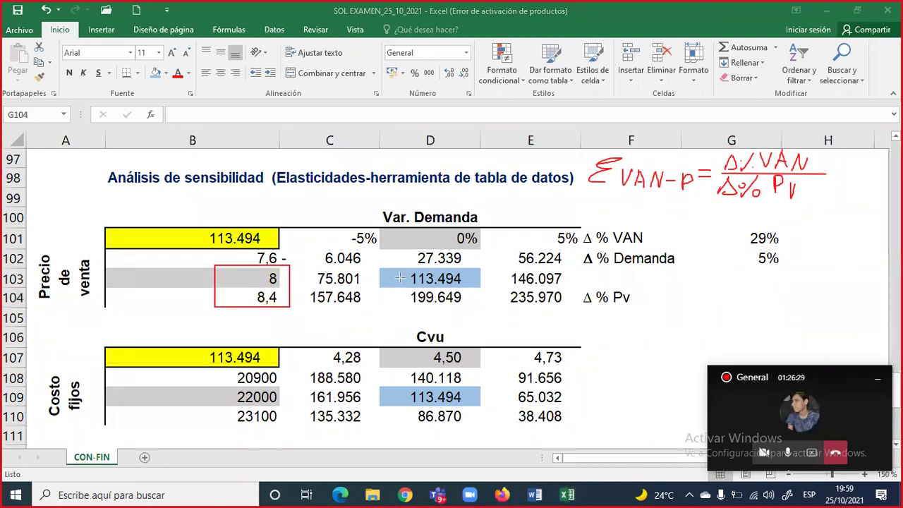
left_click_drag(394, 263, 473, 309)
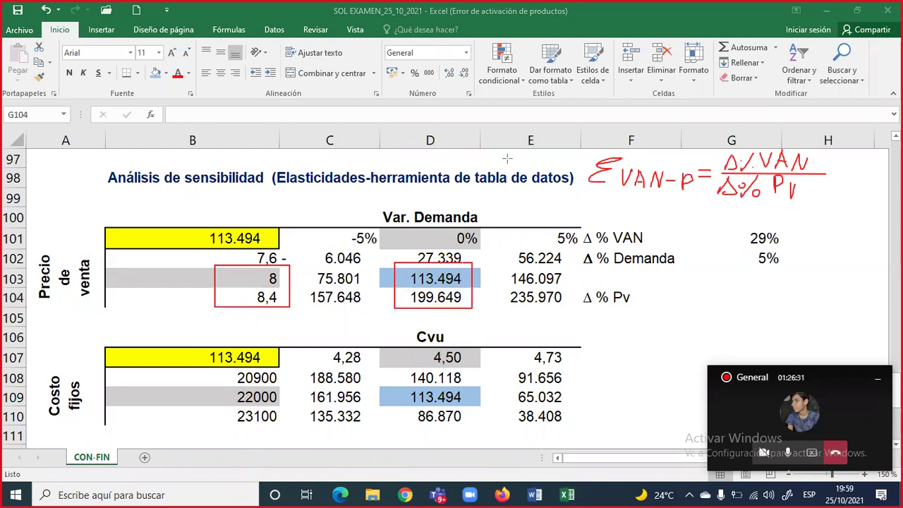
left_click_drag(407, 223, 478, 247)
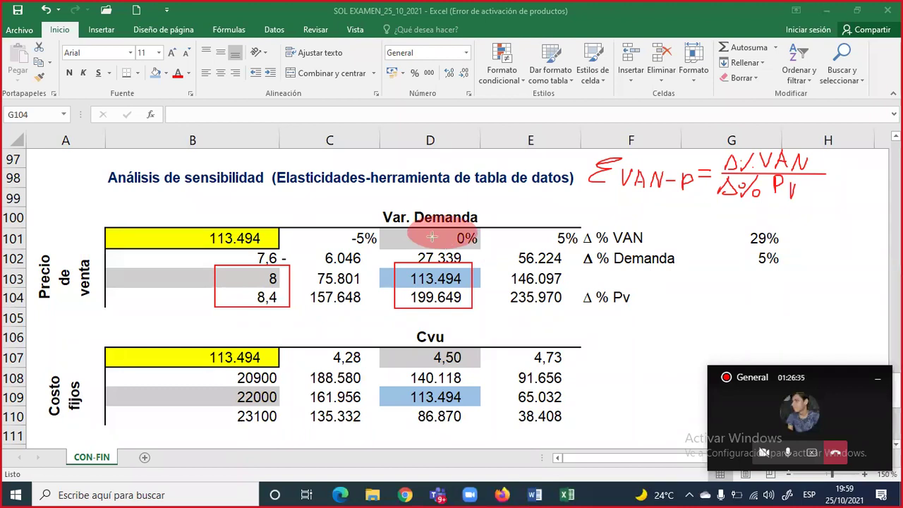
Calculate the sale price variation in G104 with =(B104-B103)/B103.
left_click(736, 297)
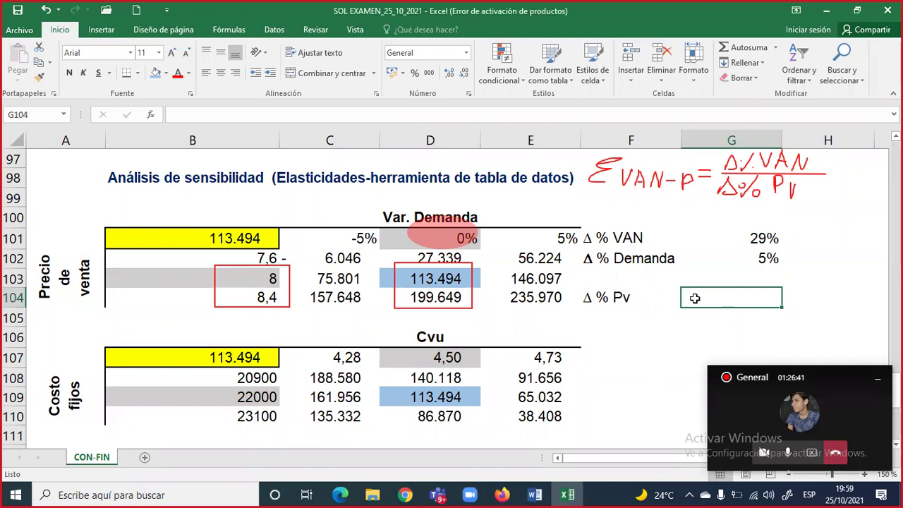
type("=")
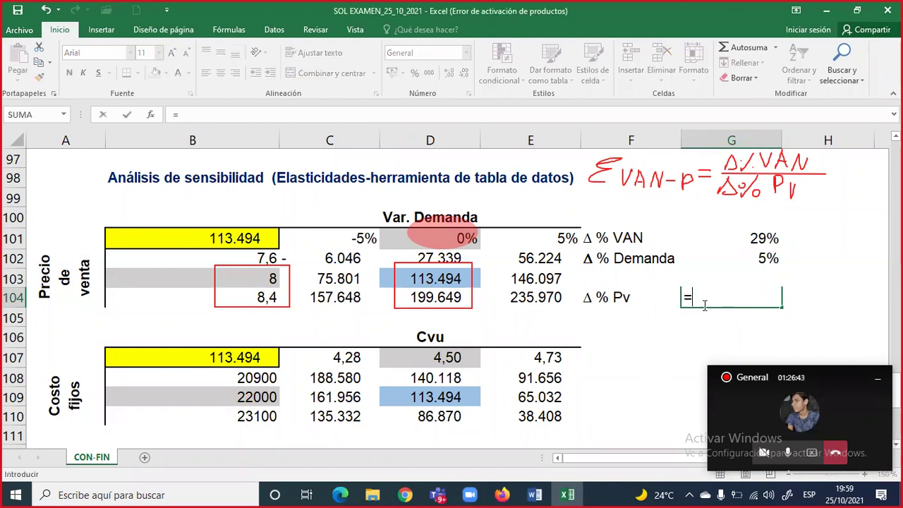
type("(")
key("Left")
key("Left")
key("Left")
key("Left")
key("Left")
type("-")
key("Left")
key("Left")
key("Left")
key("Left")
key("Left")
key("Up")
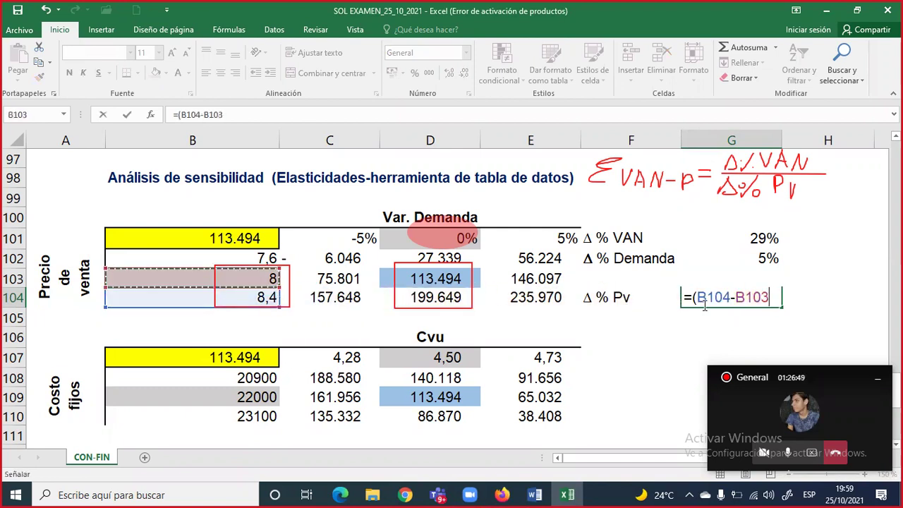
type(")/")
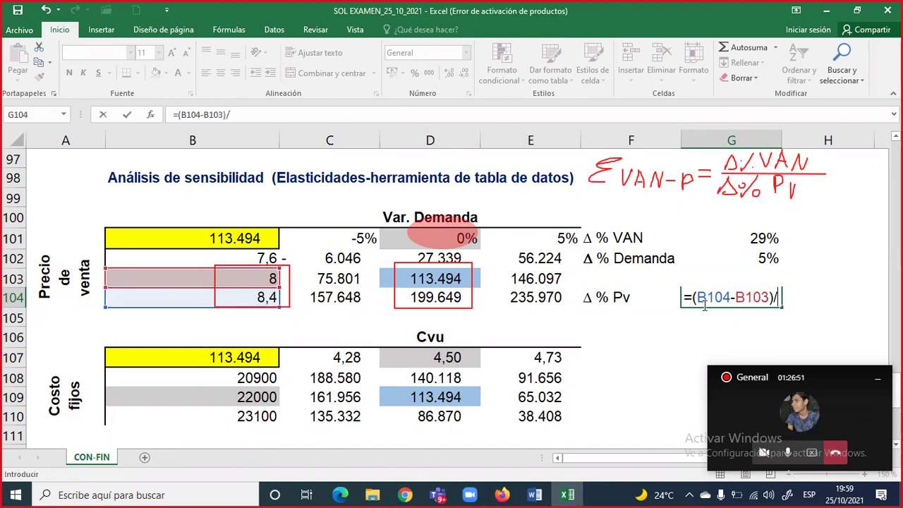
key("Left")
key("Left")
key("Left")
key("Left")
key("Left")
key("Up")
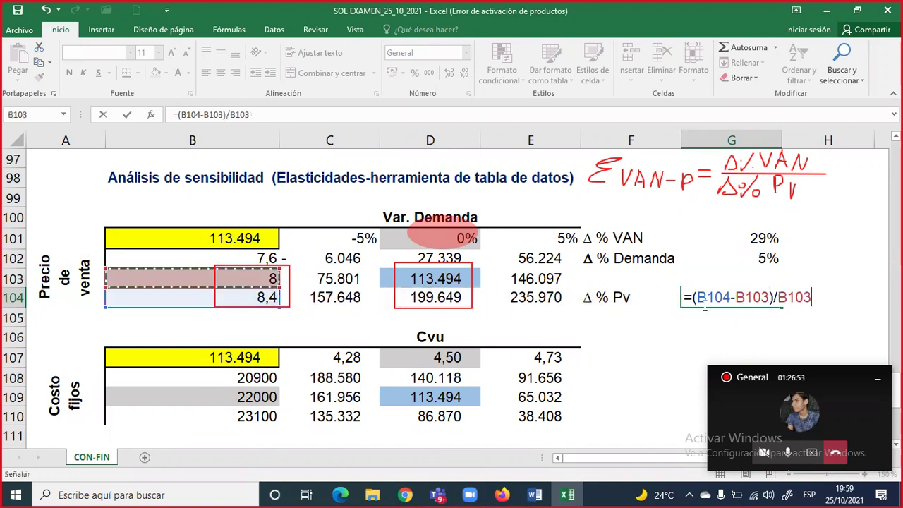
key("Return")
key("Up")
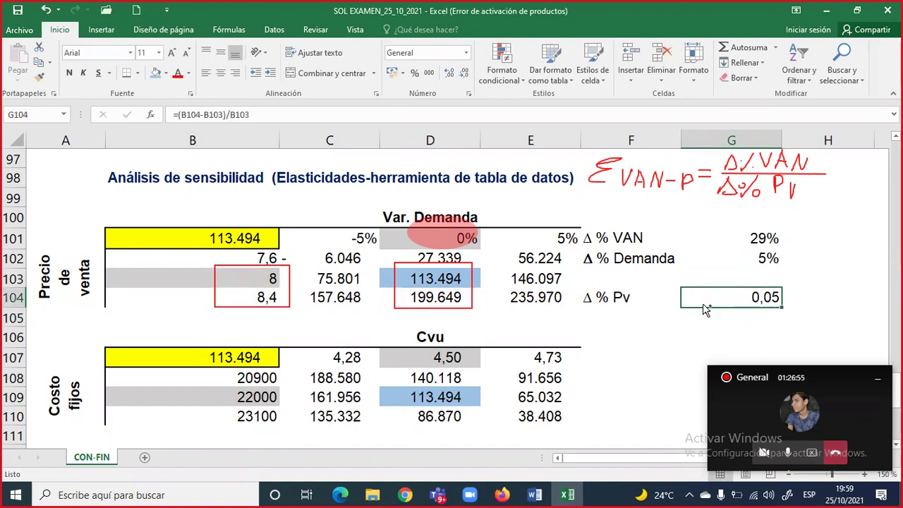
Format the sale price variation in G104 as a percentage and check the cells its formula references.
key("ctrl+shift+5")
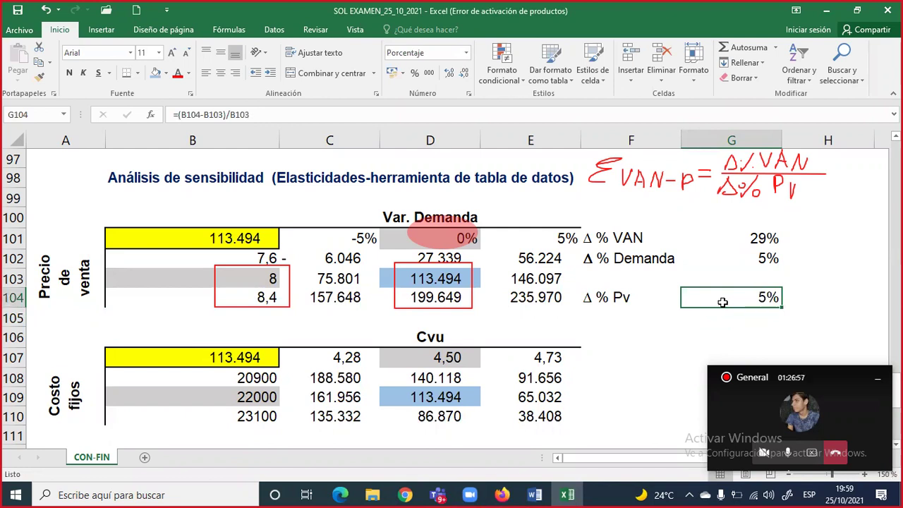
double_click(731, 297)
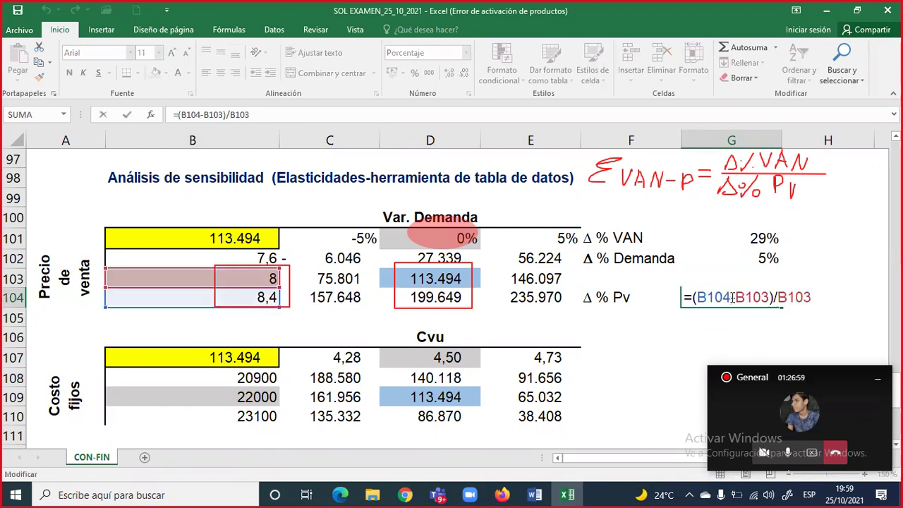
key("Escape")
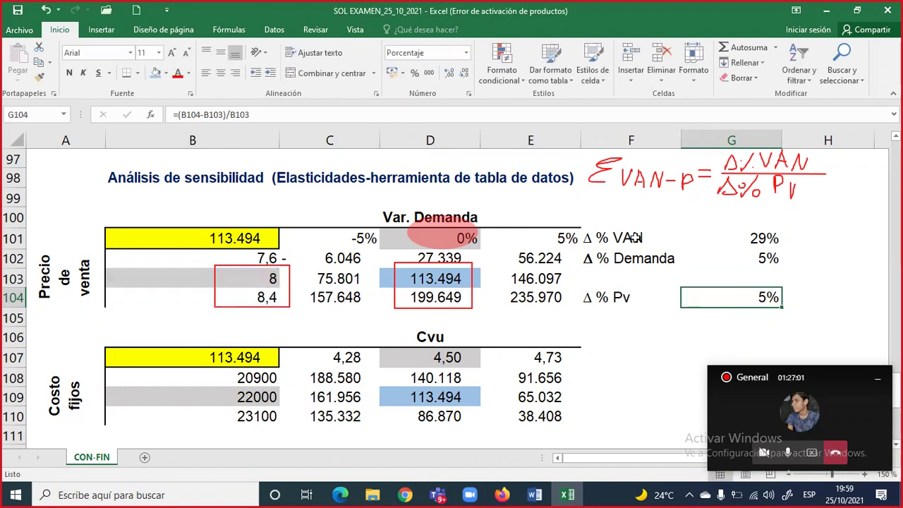
Copy the Δ % VAN label from F101 to F105, below the price variation label.
left_click(636, 238)
key("ctrl+c")
key("Down")
key("Down")
key("Down")
key("Down")
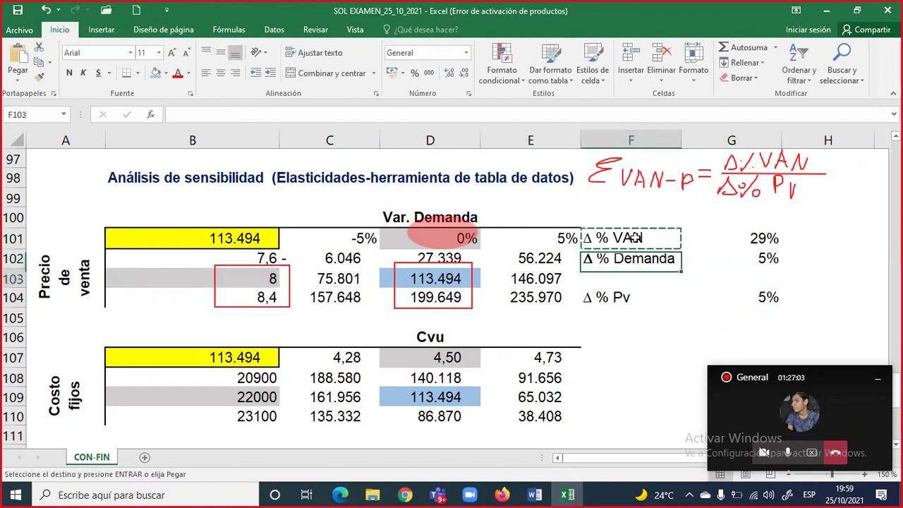
key("ctrl+v")
key("Escape")
Calculate the VAN variation for the price change in G105 with =(D104-D103)/D103.
key("Right")
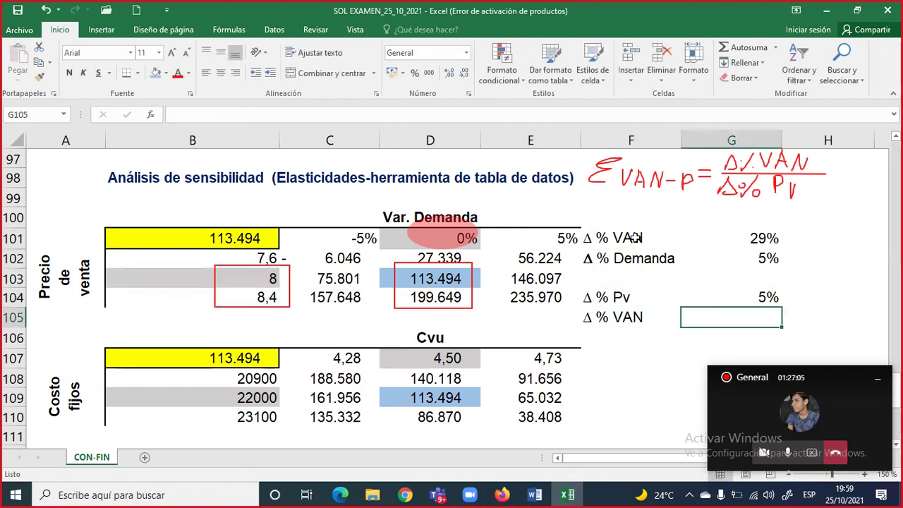
type("=(")
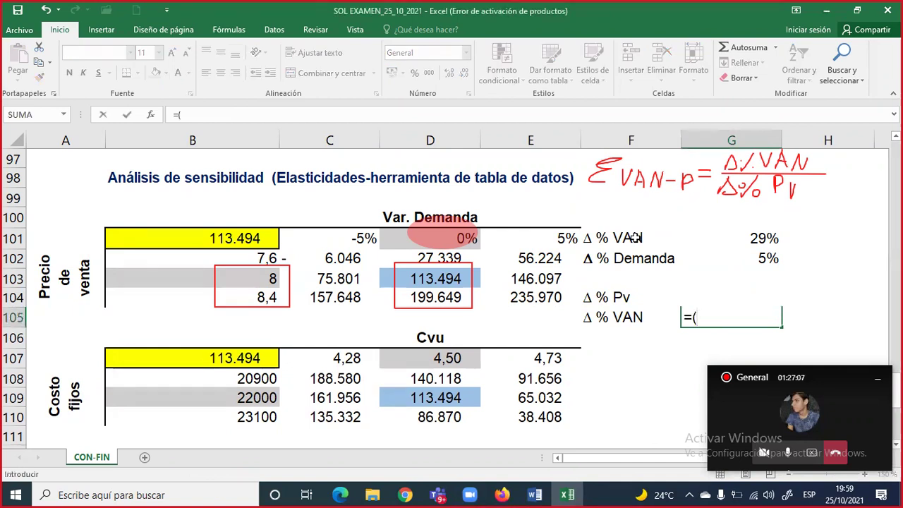
key("Left")
key("Left")
key("Left")
key("Up")
type("-")
key("Left")
key("Left")
key("Up")
key("Left")
key("Up")
type(")")
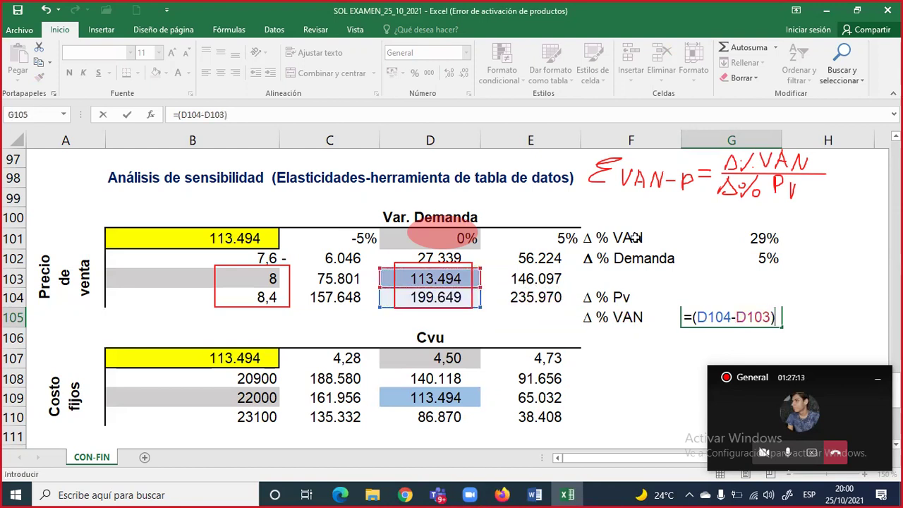
type("/")
key("Left")
key("Left")
key("Up")
key("Up")
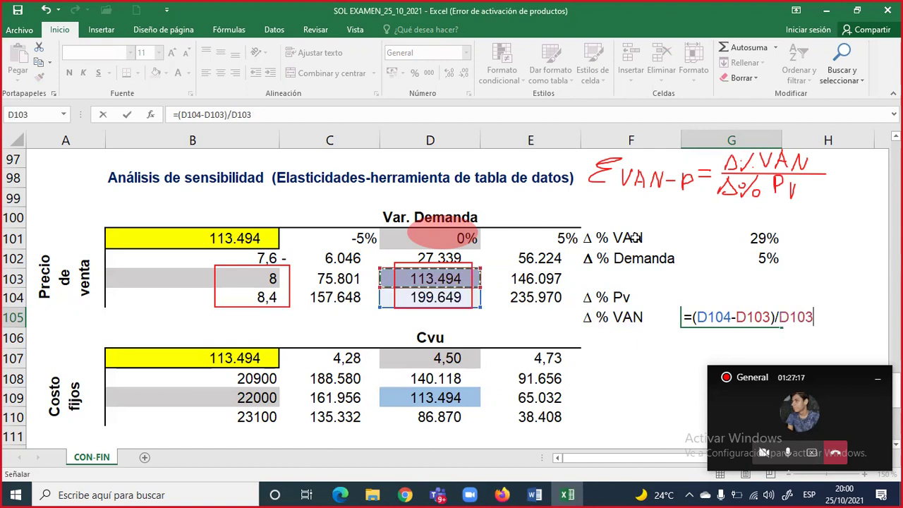
key("Return")
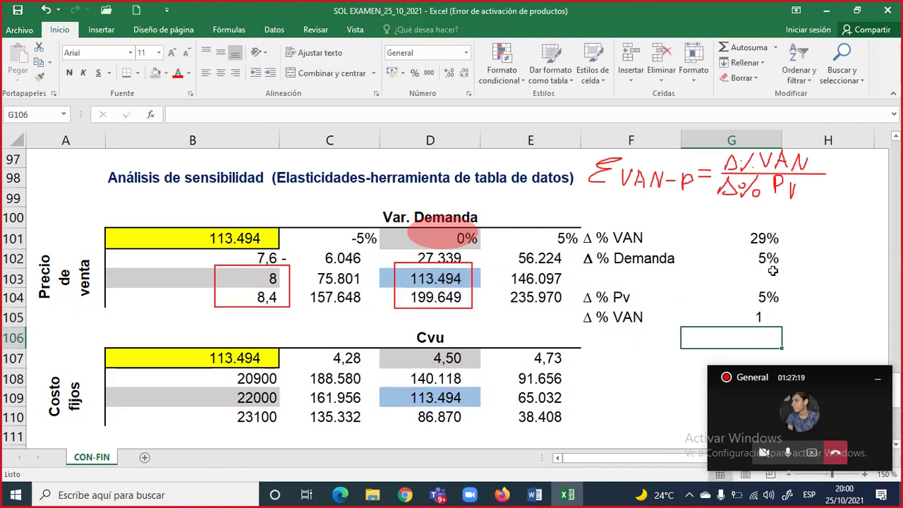
Format the VAN variation in G105 as a percentage and review its formula references.
left_click(750, 315)
left_click(414, 72)
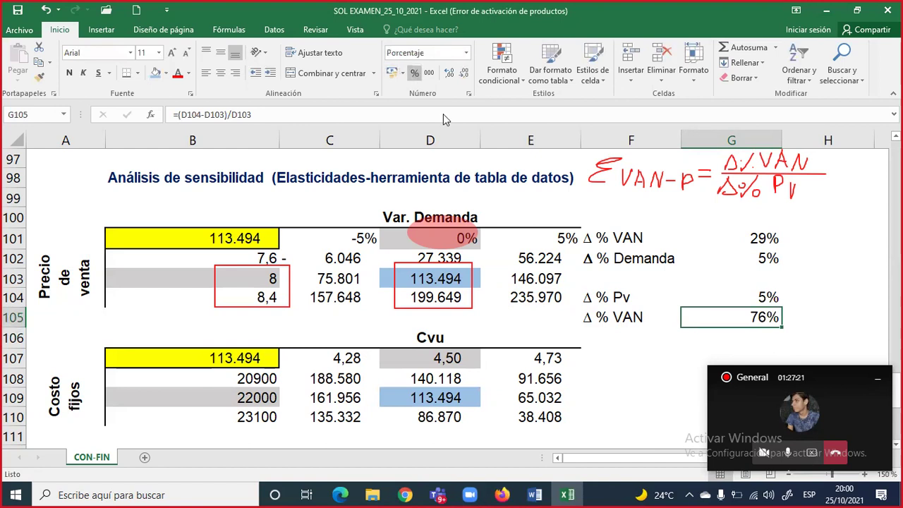
double_click(720, 317)
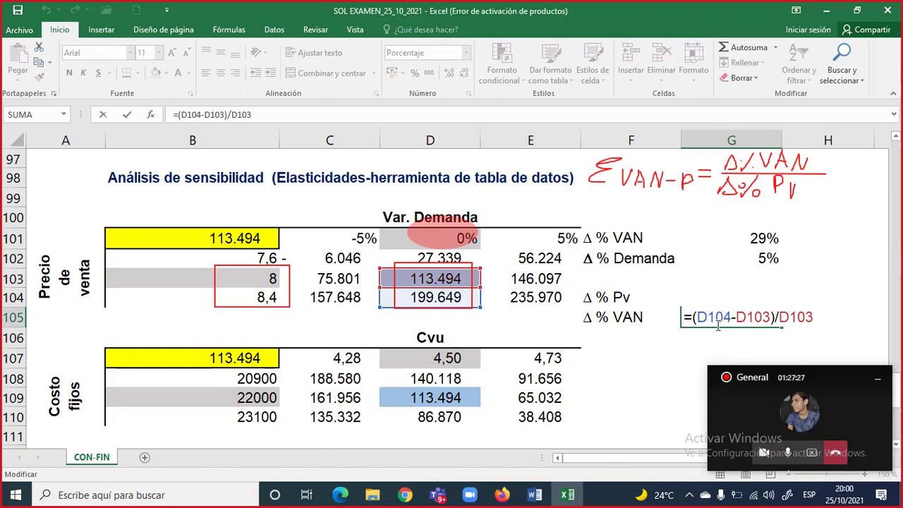
key("Escape")
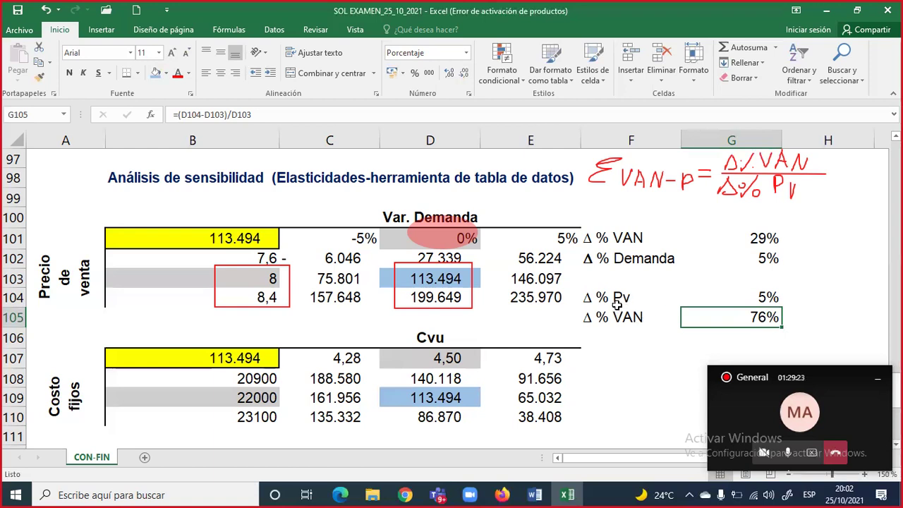
Calculate the E-VAN-Pv elasticity in C121 with =G105/G104 and apply the thousands-separator number format.
left_click_drag(597, 318, 757, 317)
left_click_drag(621, 297, 734, 297)
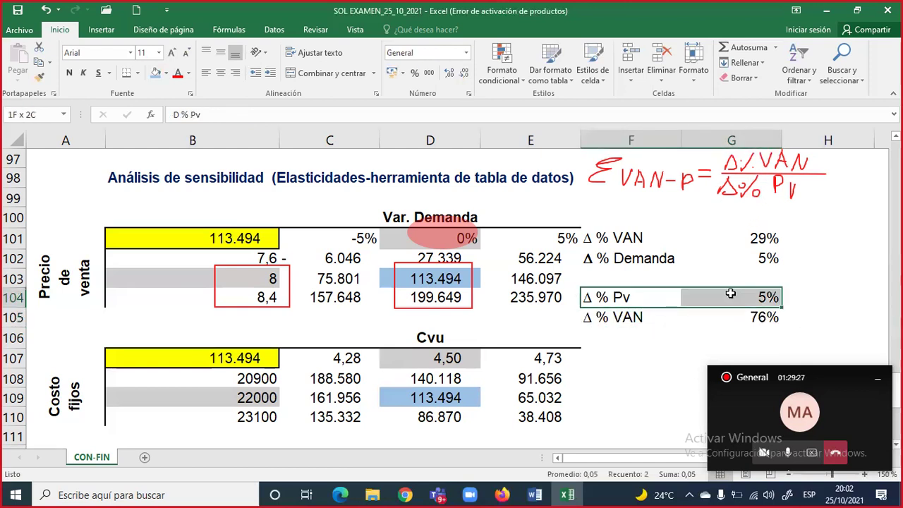
scroll(683, 336, "down", 1)
scroll(683, 336, "down", 3)
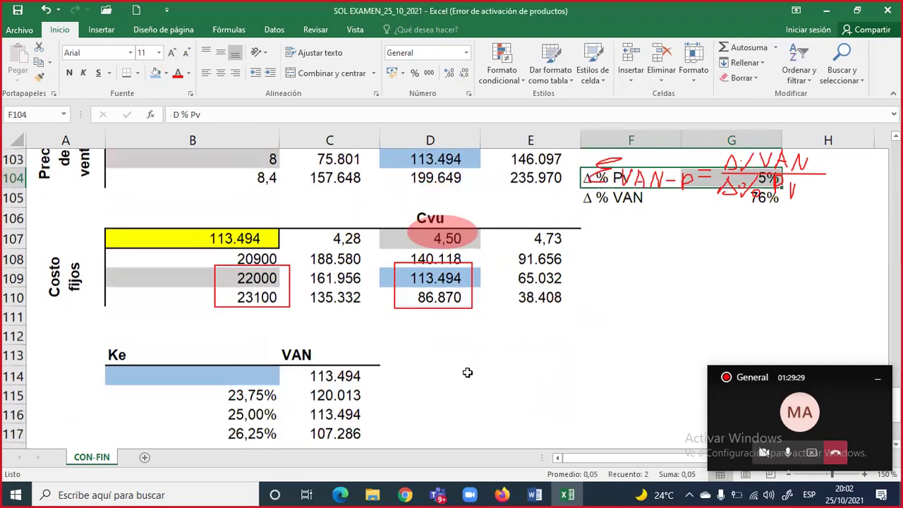
left_click(341, 390)
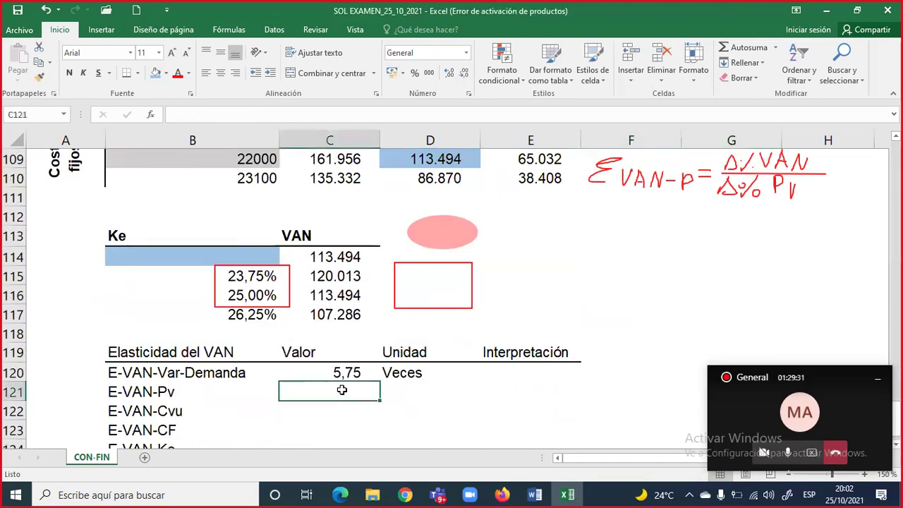
type("=")
scroll(342, 390, "up", 3)
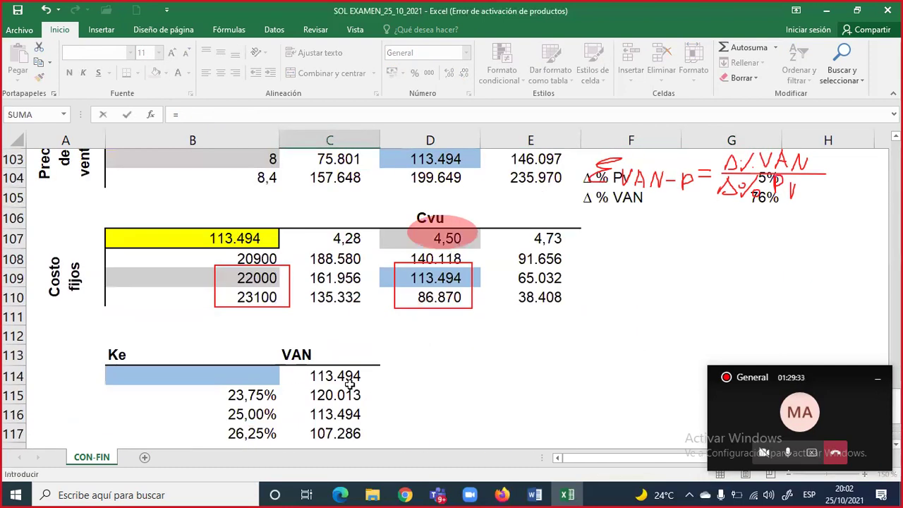
left_click(742, 261)
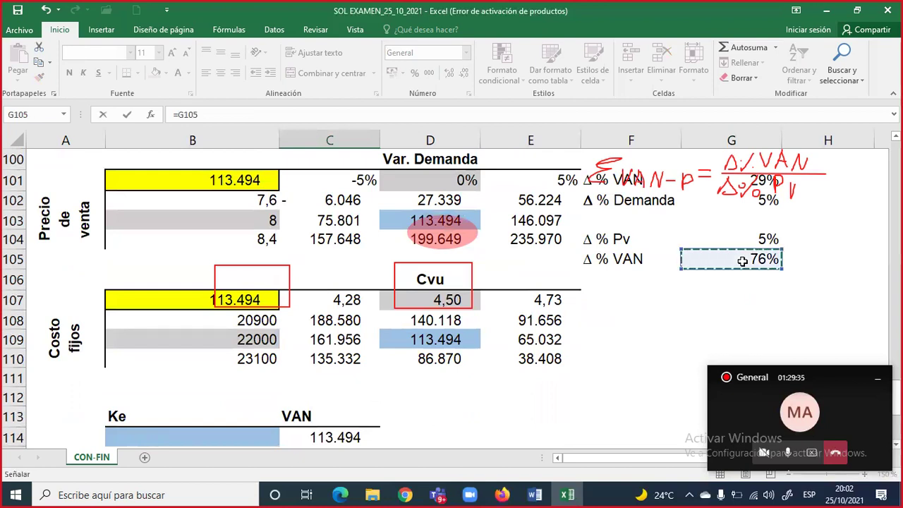
type("/")
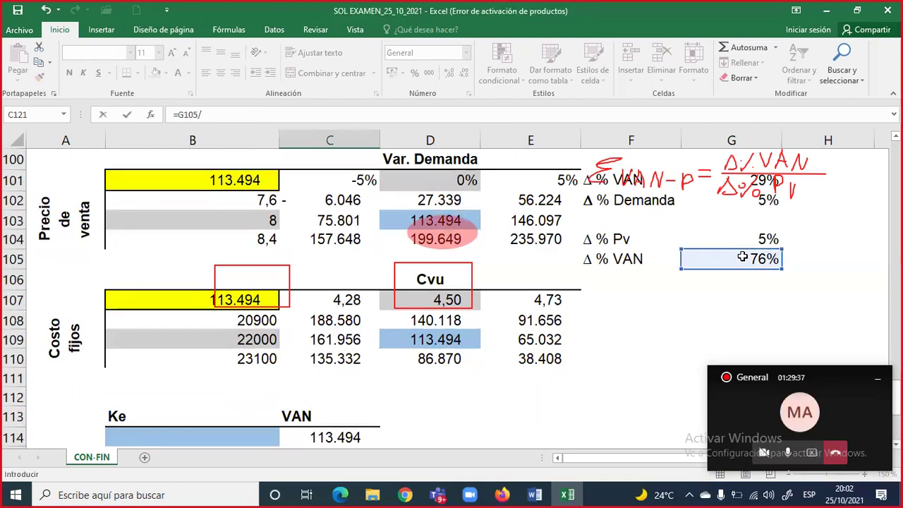
left_click(740, 236)
key("Return")
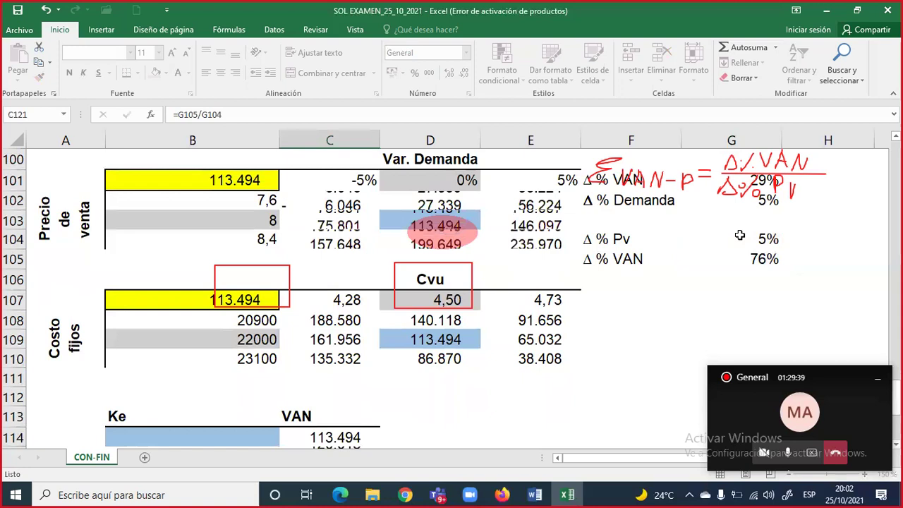
left_click(356, 413)
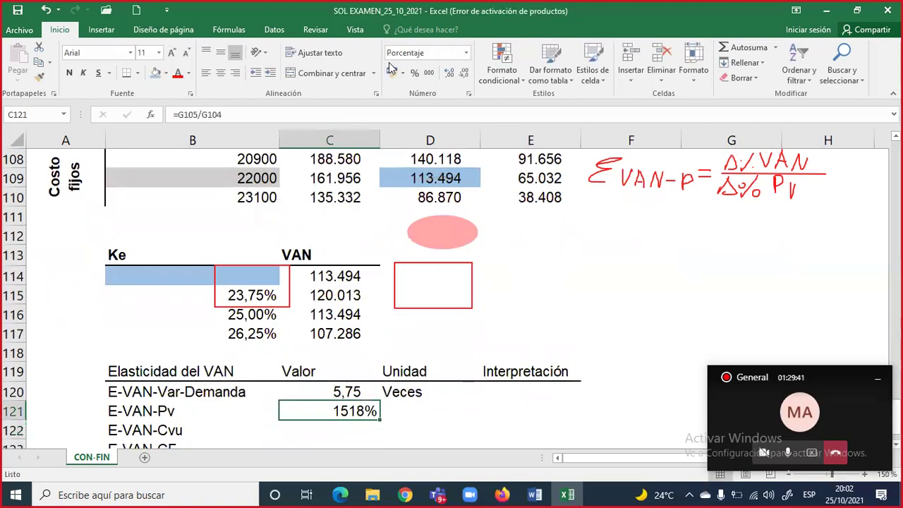
left_click(428, 72)
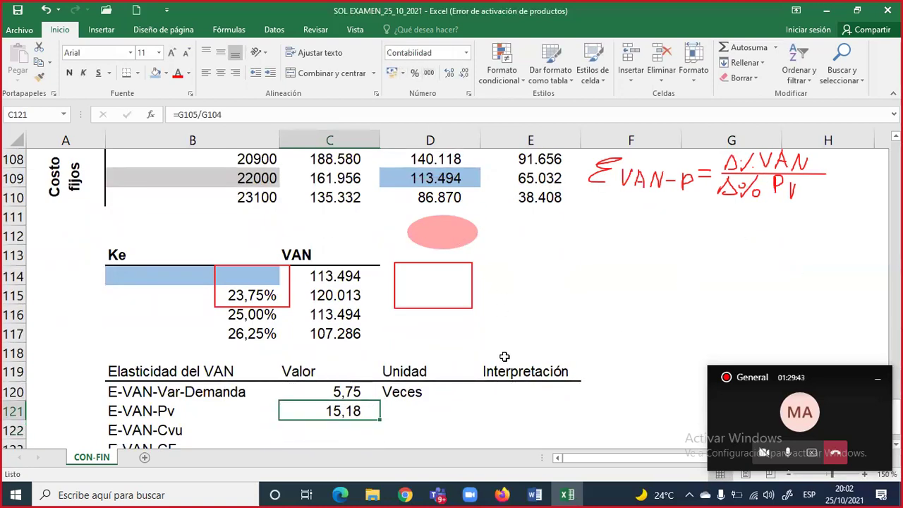
Copy the variation block F101:G105 to F107, beside the unit cost and fixed costs table.
scroll(505, 350, "up", 3)
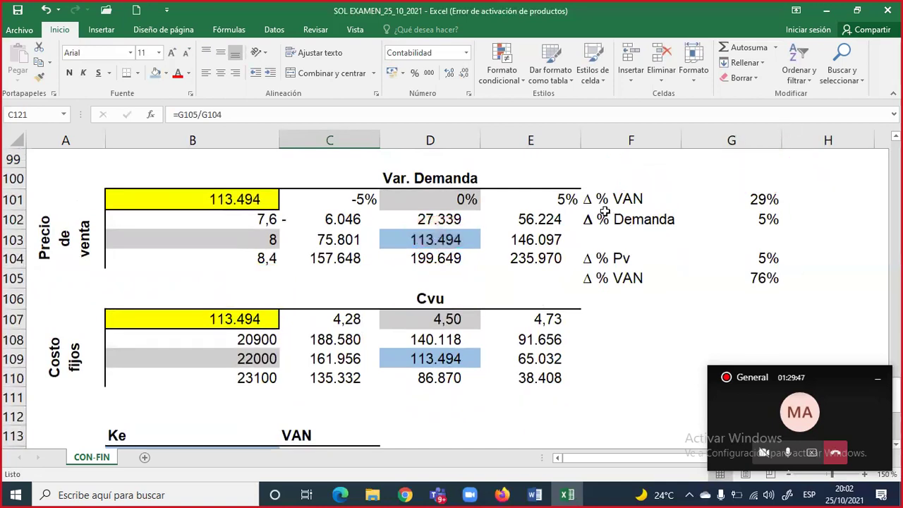
mouse_move(598, 201)
left_mouse_down()
mouse_move(724, 249)
mouse_move(743, 271)
left_mouse_up()
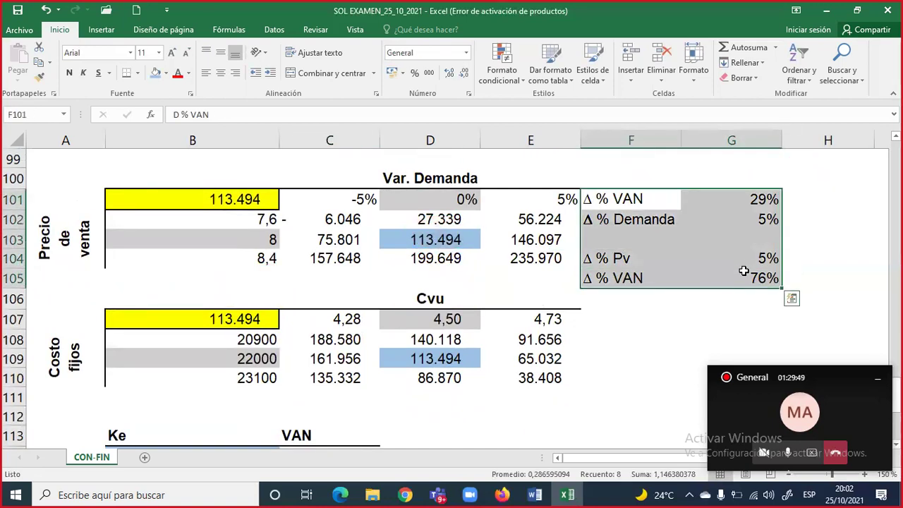
key("ctrl+c")
scroll(631, 256, "down", 1)
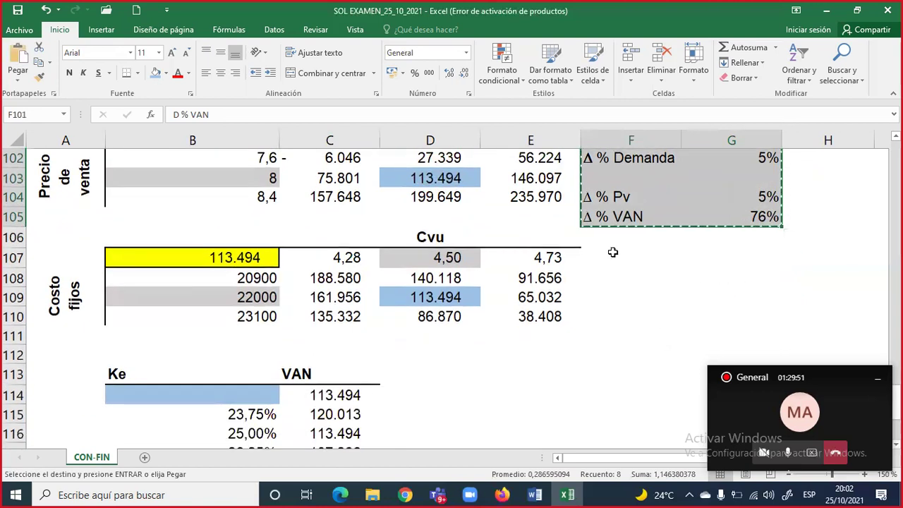
left_click(611, 252)
key("ctrl+v")
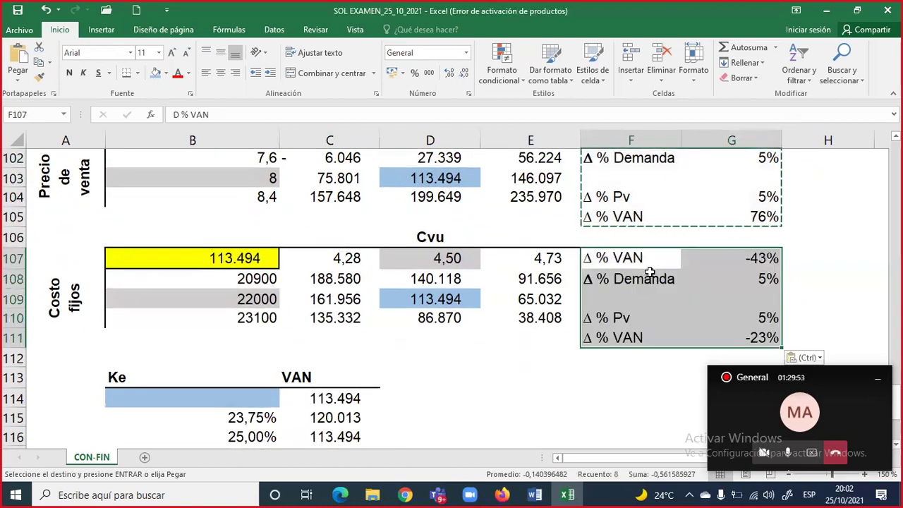
Change the copied demand label in F108 to Δ % Cvu.
double_click(649, 275)
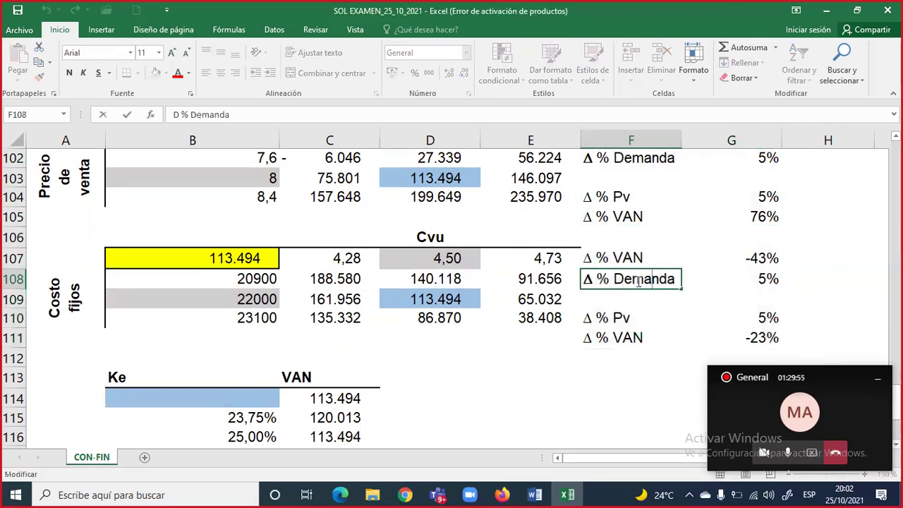
left_click_drag(614, 278, 674, 280)
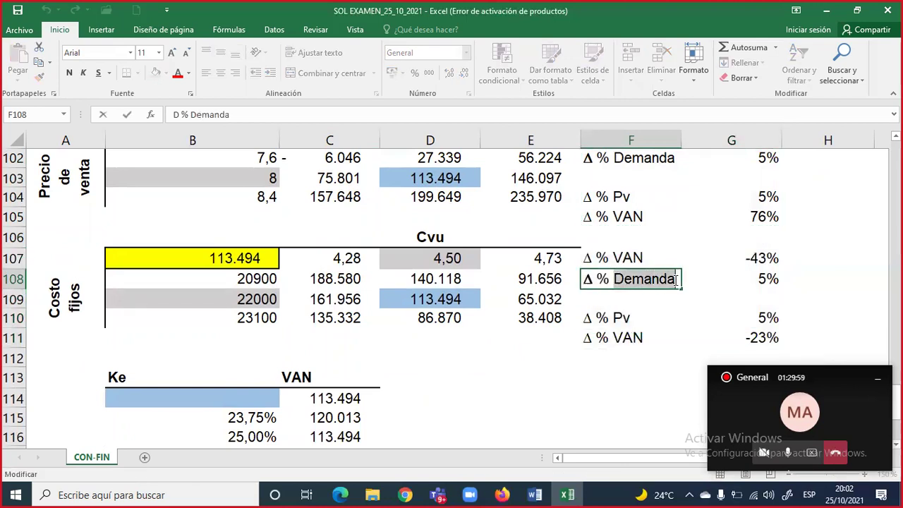
type("Cvu")
key("Return")
key("Return")
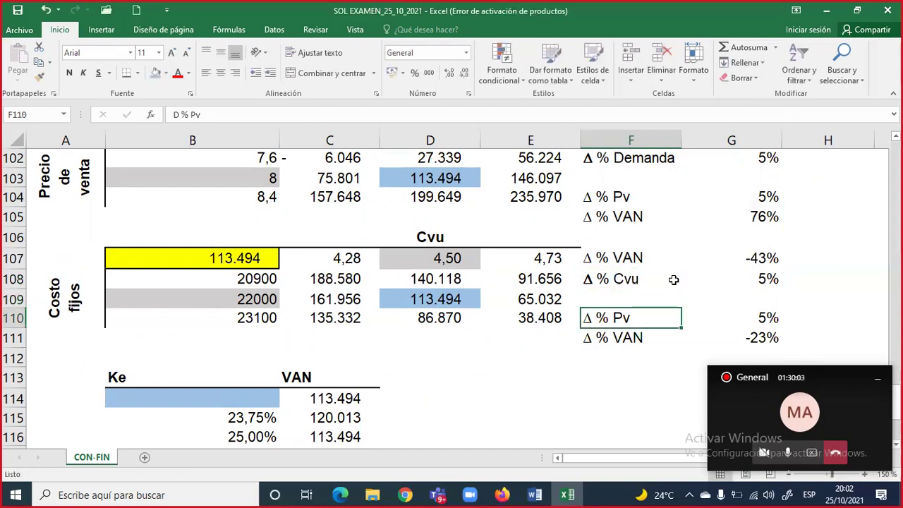
Change the copied price label in F110 to Δ % CF.
double_click(642, 318)
key("BackSpace")
key("BackSpace")
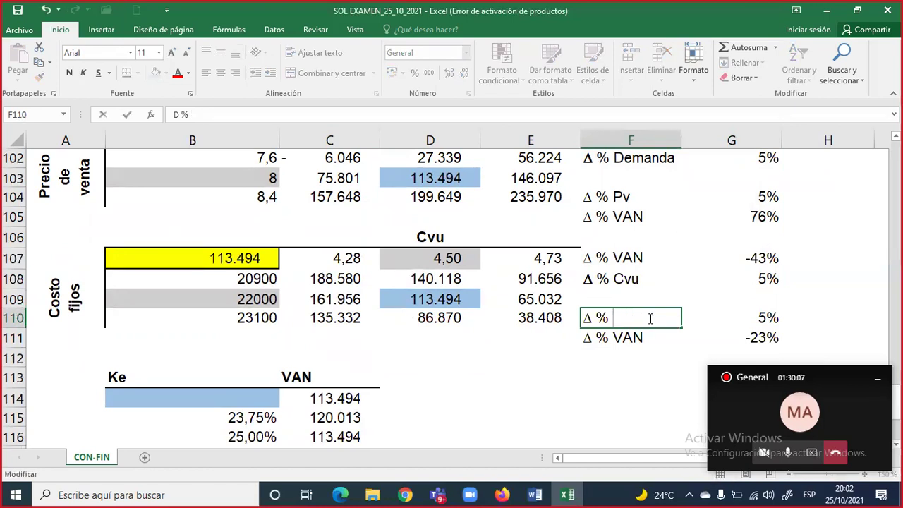
type("CF")
key("Return")
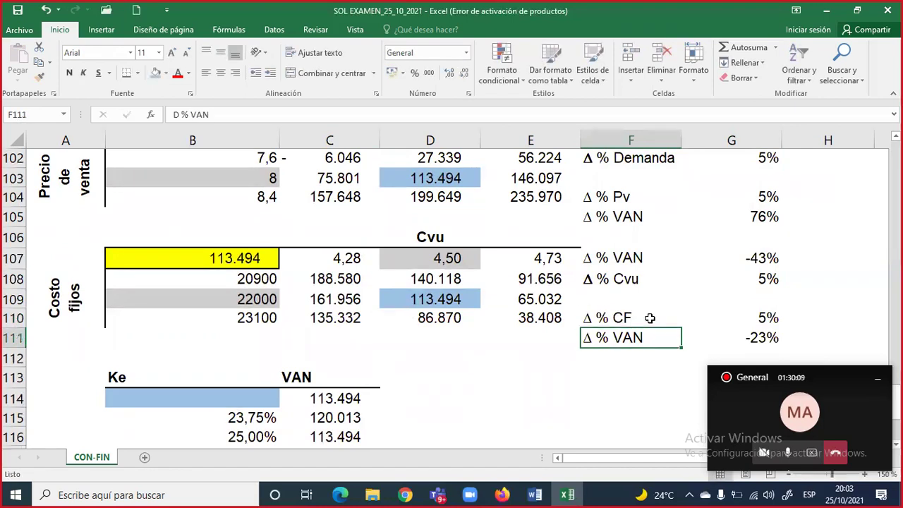
Outline the unit costs in D107:E107 and the VAN values in D109:E109 with red rectangles.
left_click(742, 277)
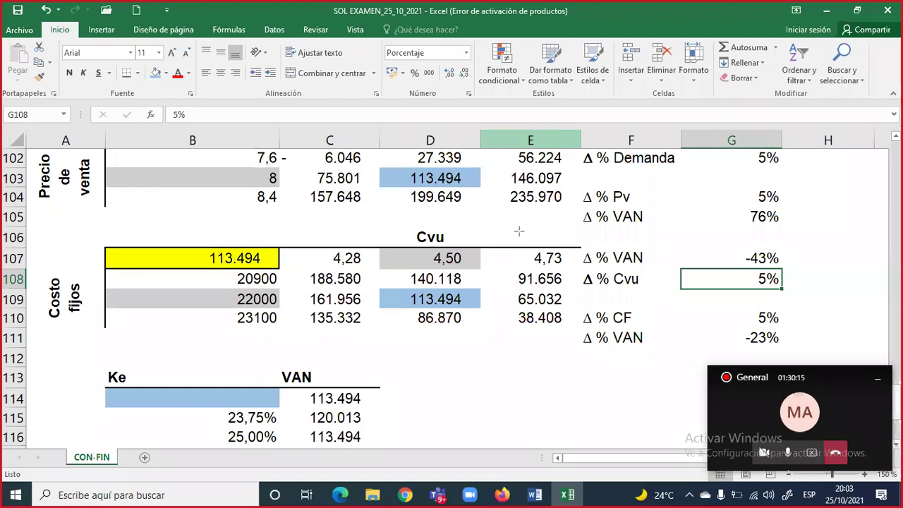
mouse_move(407, 243)
left_mouse_down()
mouse_move(434, 258)
mouse_move(570, 268)
left_mouse_up()
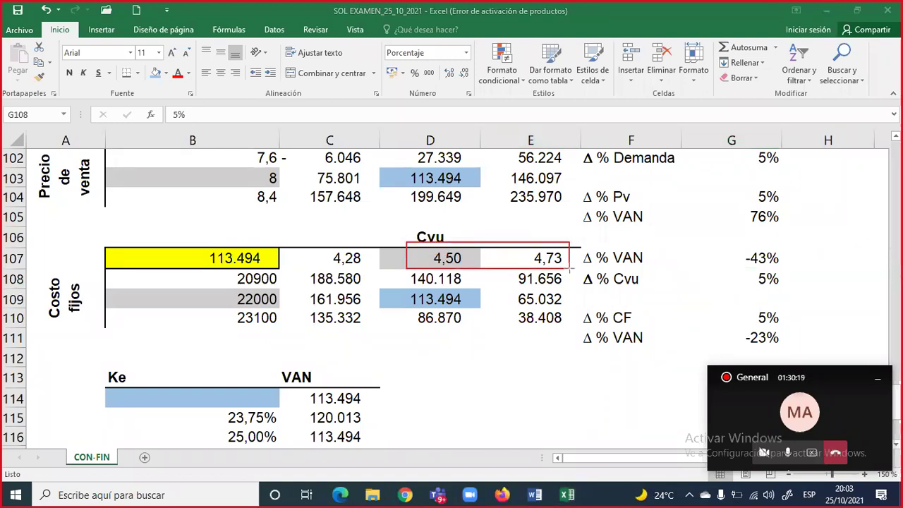
left_click_drag(392, 285, 570, 308)
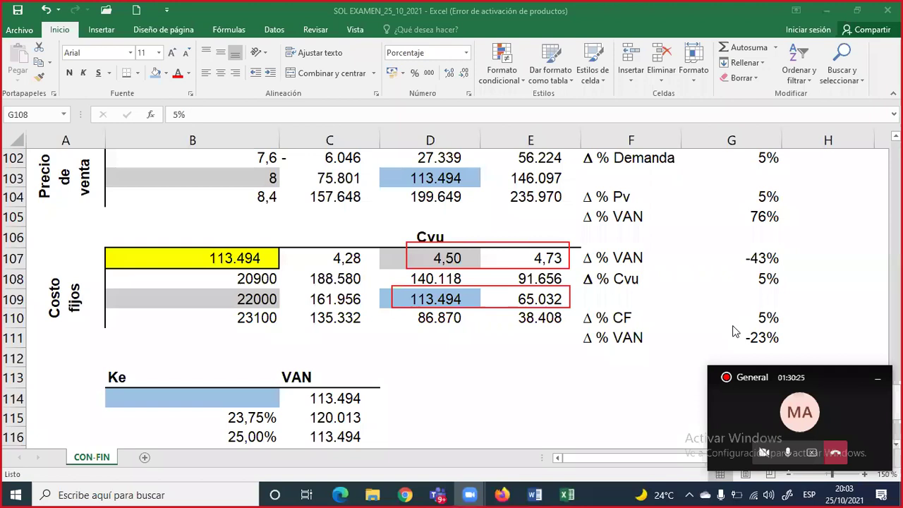
Calculate the Δ % Cvu variation in G108 as =(E107-D107)/D107 and check the Δ % VAN formula in G107.
left_click(750, 278)
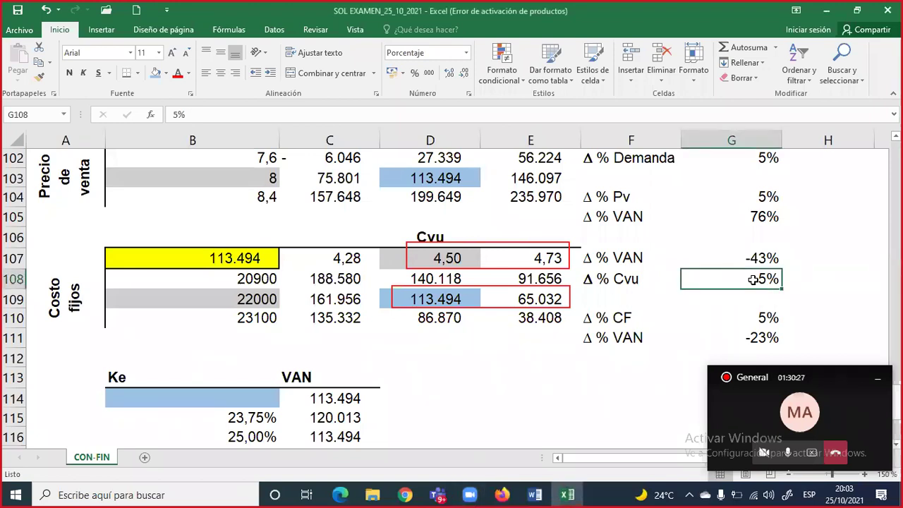
type("=(")
key("Left")
key("Left")
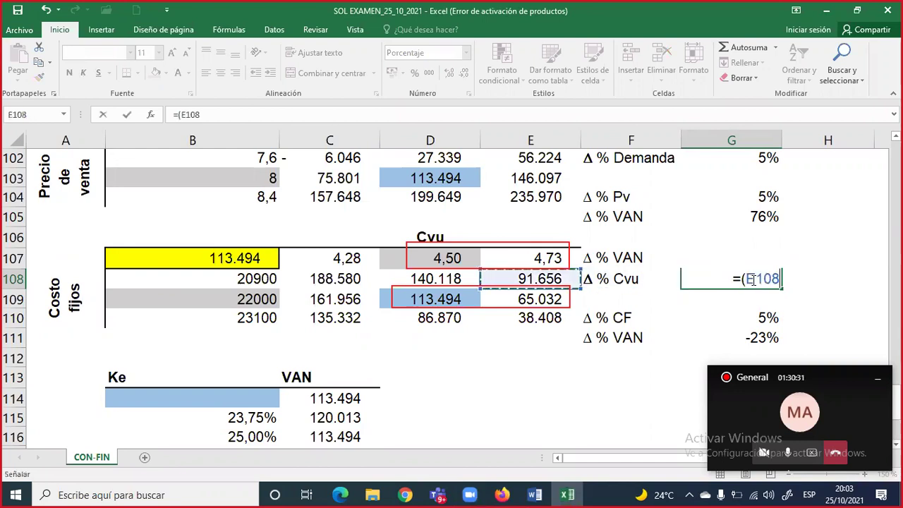
key("Up")
type("-")
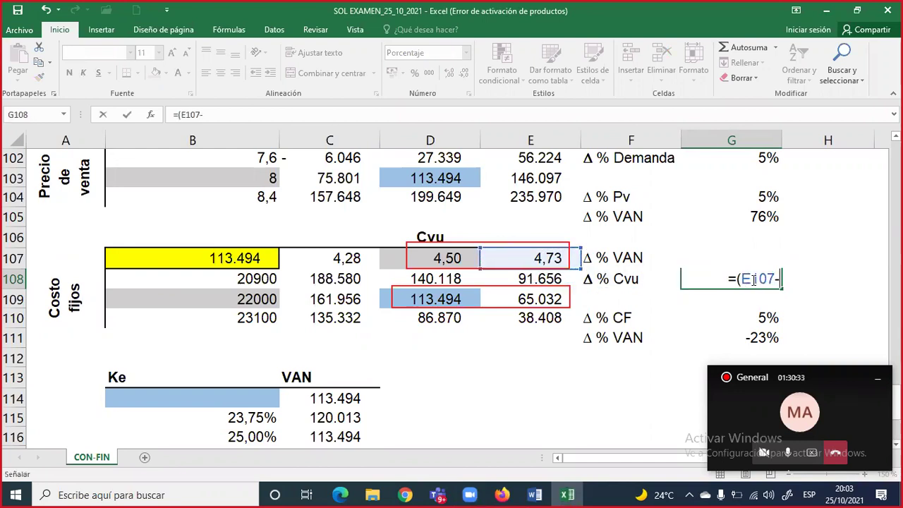
key("Left")
key("Left")
key("Left")
key("Up")
type(")")
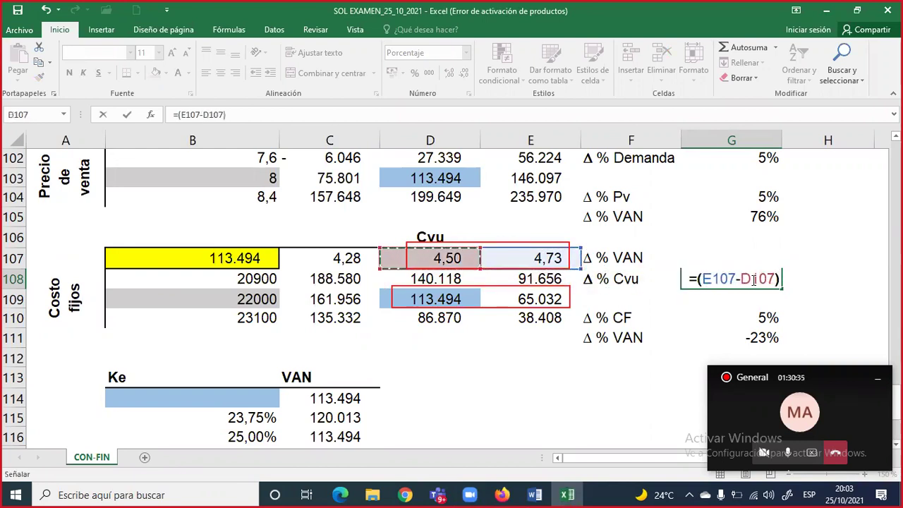
type("/")
key("Left")
key("Left")
key("Left")
key("Left")
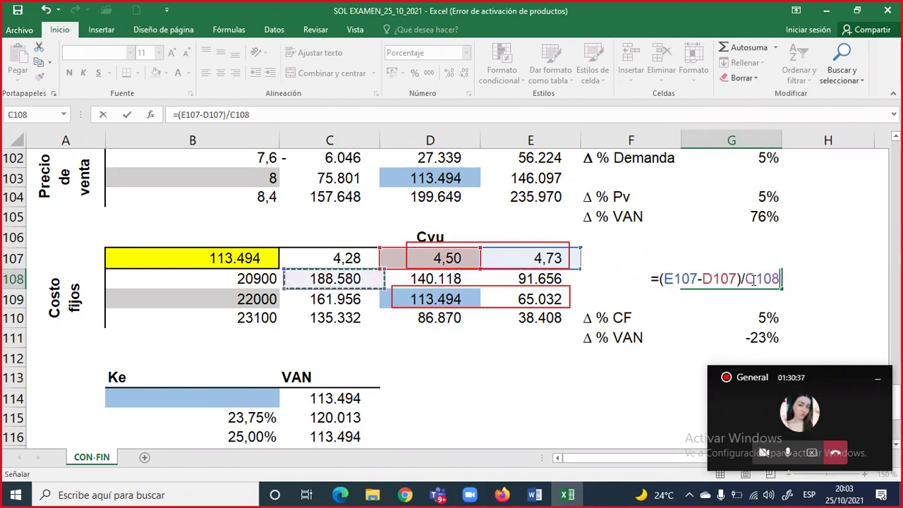
key("Up")
key("Right")
key("ctrl+Return")
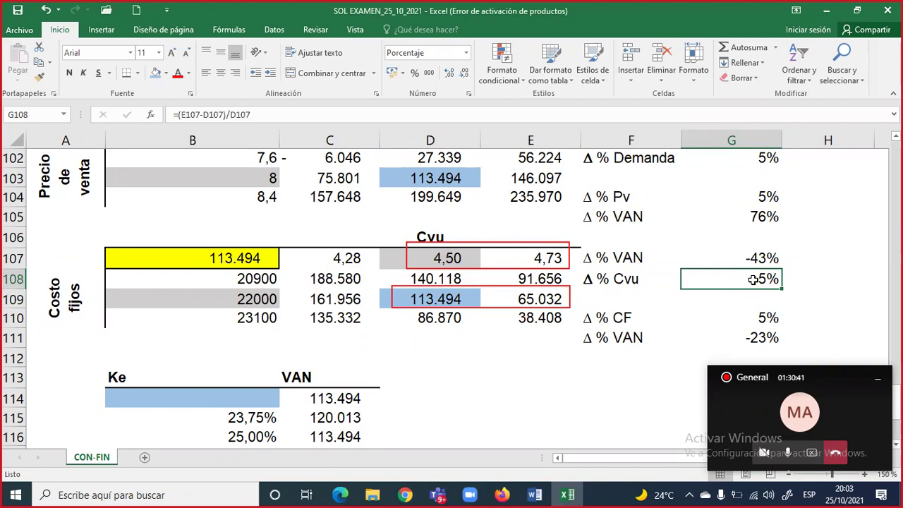
double_click(755, 259)
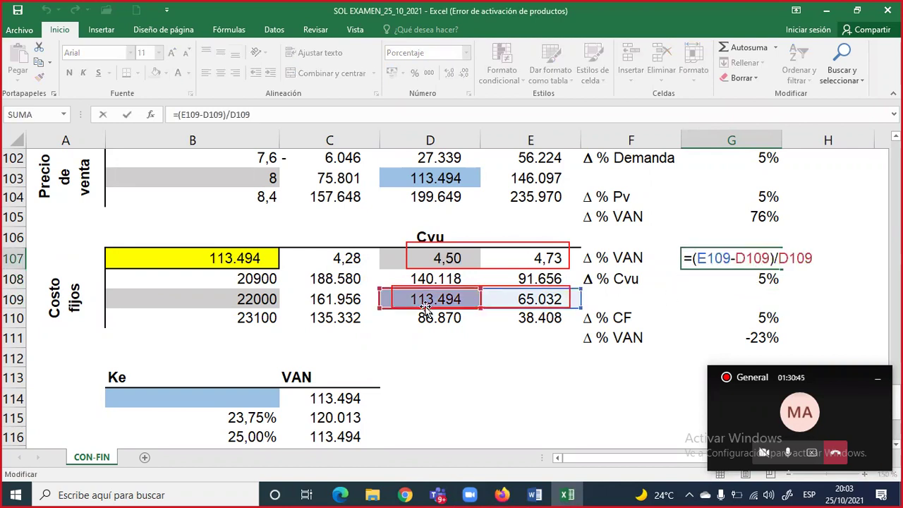
key("ctrl+Return")
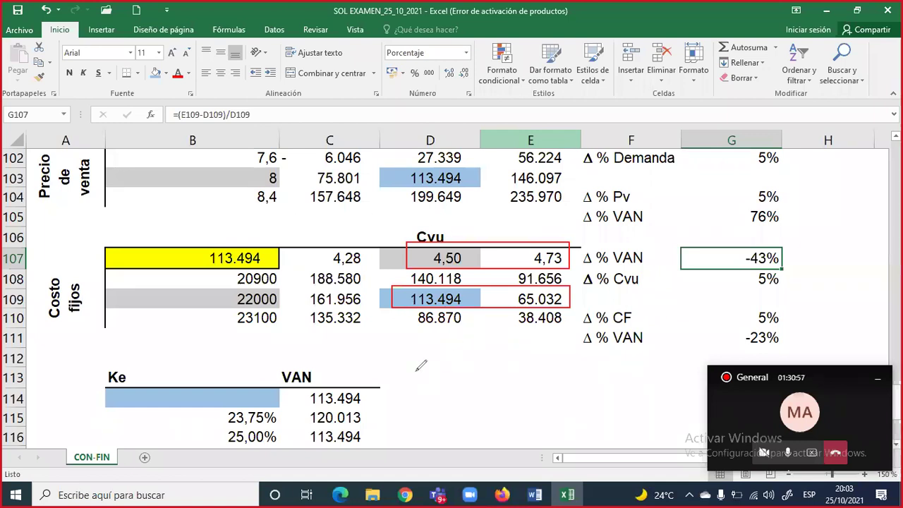
Handwrite the formula E VAN-Cvu = Δ% VAN / Δ% Cvu in red below the cost table, circle G107 and G108, and add a plus sign beside G108.
mouse_move(459, 363)
left_mouse_down()
mouse_move(415, 374)
mouse_move(449, 384)
mouse_move(458, 373)
mouse_move(466, 392)
mouse_move(456, 381)
mouse_move(538, 393)
left_mouse_up()
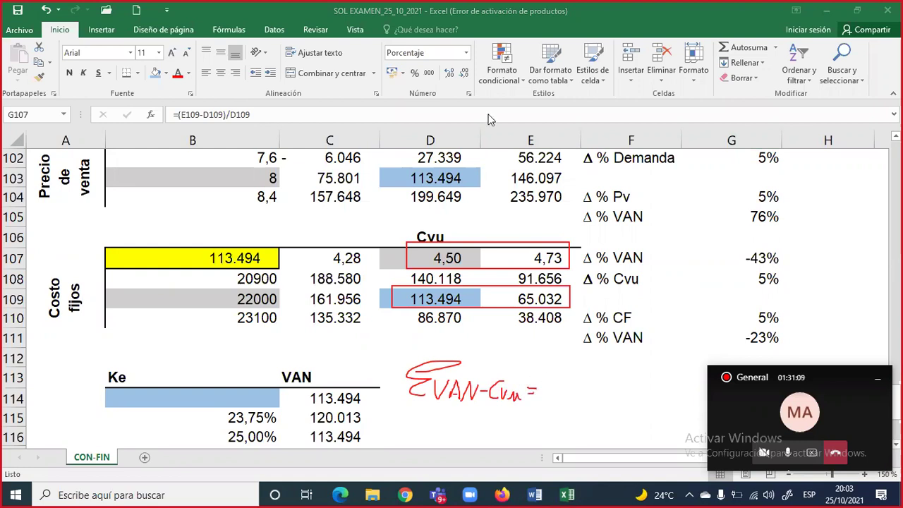
left_click_drag(544, 389, 642, 389)
mouse_move(559, 366)
left_mouse_down()
mouse_move(549, 388)
mouse_move(559, 367)
mouse_move(572, 387)
mouse_move(577, 375)
mouse_move(590, 384)
mouse_move(599, 362)
mouse_move(605, 385)
mouse_move(610, 364)
mouse_move(627, 363)
left_mouse_up()
left_click(577, 381)
mouse_move(551, 395)
left_mouse_down()
mouse_move(543, 415)
mouse_move(574, 414)
mouse_move(580, 393)
mouse_move(606, 413)
mouse_move(635, 400)
left_mouse_up()
left_click(587, 409)
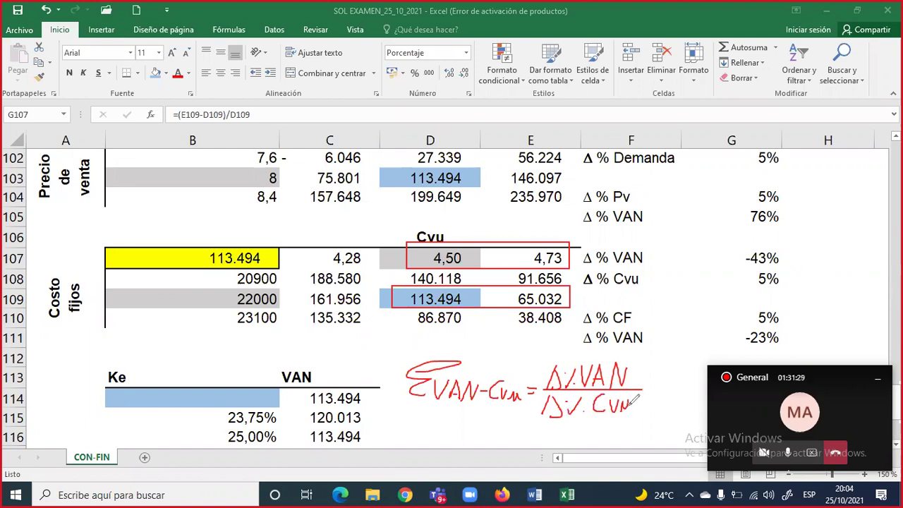
mouse_move(784, 241)
left_mouse_down()
mouse_move(741, 238)
mouse_move(758, 265)
mouse_move(787, 241)
mouse_move(762, 294)
mouse_move(782, 270)
left_mouse_up()
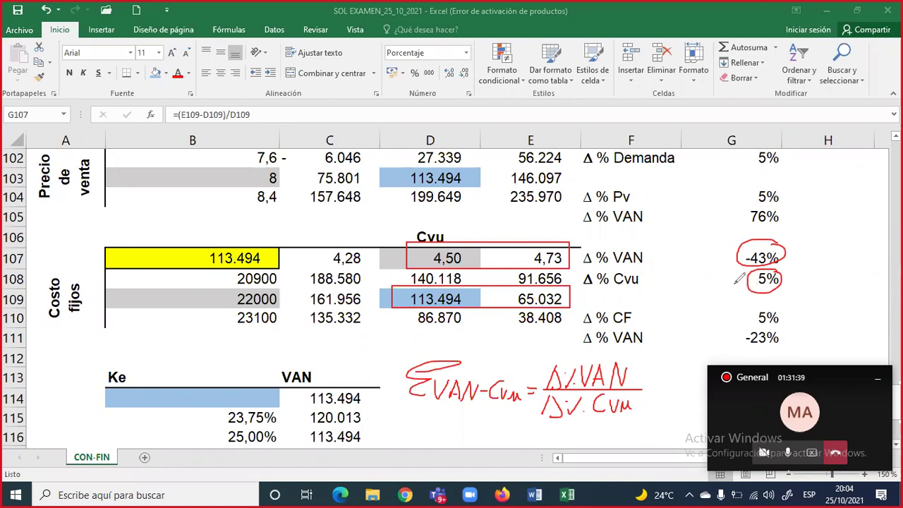
left_click_drag(738, 278, 737, 288)
Handwrite the formula E VAN-CF = Δ% VAN / Δ% CF in red below the fixed costs.
mouse_move(173, 335)
left_mouse_down()
mouse_move(162, 339)
mouse_move(168, 359)
mouse_move(182, 345)
mouse_move(186, 357)
mouse_move(193, 345)
mouse_move(190, 355)
mouse_move(201, 357)
mouse_move(213, 345)
mouse_move(232, 360)
mouse_move(240, 343)
mouse_move(259, 352)
left_mouse_up()
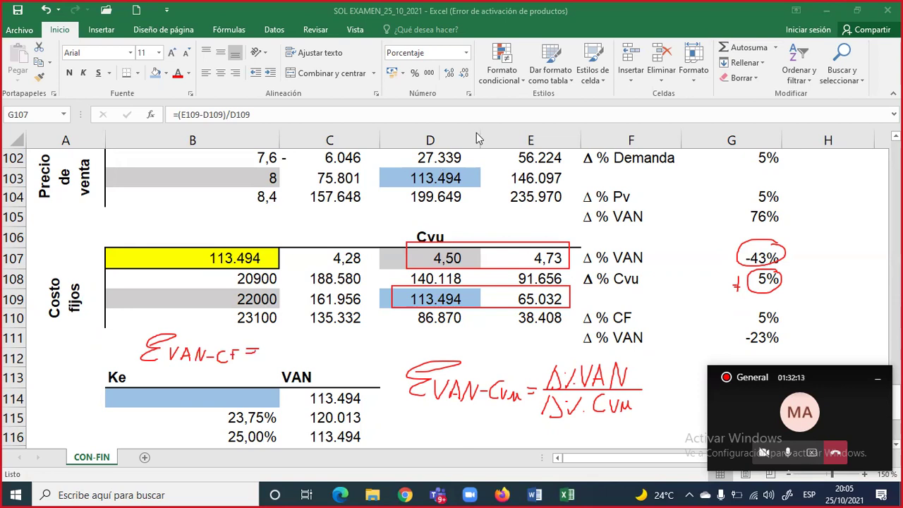
left_click_drag(265, 347, 363, 348)
mouse_move(274, 335)
left_mouse_down()
mouse_move(285, 319)
mouse_move(283, 337)
mouse_move(300, 319)
mouse_move(315, 339)
mouse_move(322, 323)
mouse_move(338, 337)
mouse_move(349, 323)
mouse_move(353, 337)
left_mouse_up()
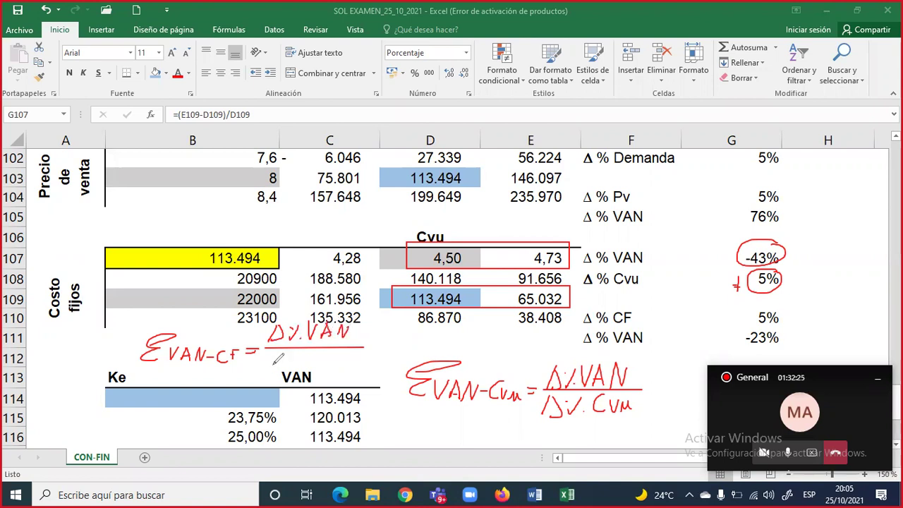
mouse_move(273, 351)
left_mouse_down()
mouse_move(266, 367)
mouse_move(302, 356)
mouse_move(336, 366)
mouse_move(350, 344)
left_mouse_up()
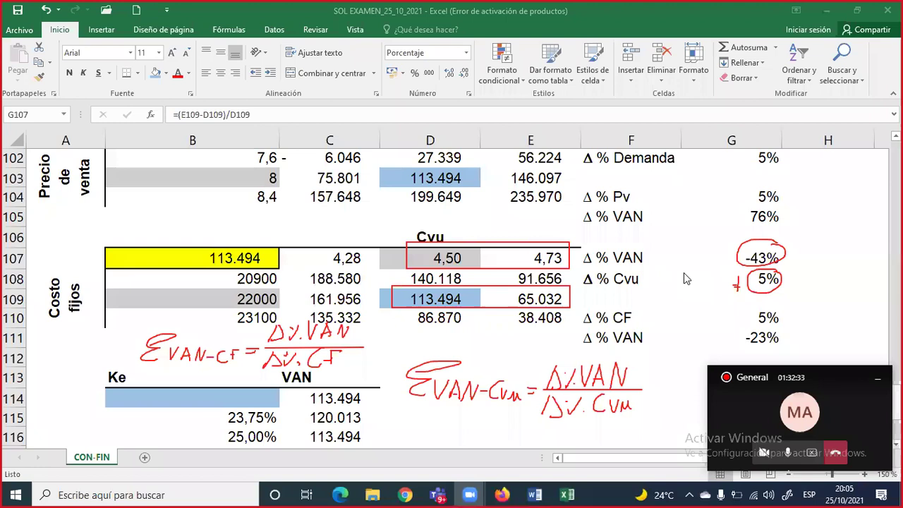
Check the cell references used by the Δ % CF formula in G110 and the Δ % VAN formula in G111.
left_click(745, 313)
double_click(745, 313)
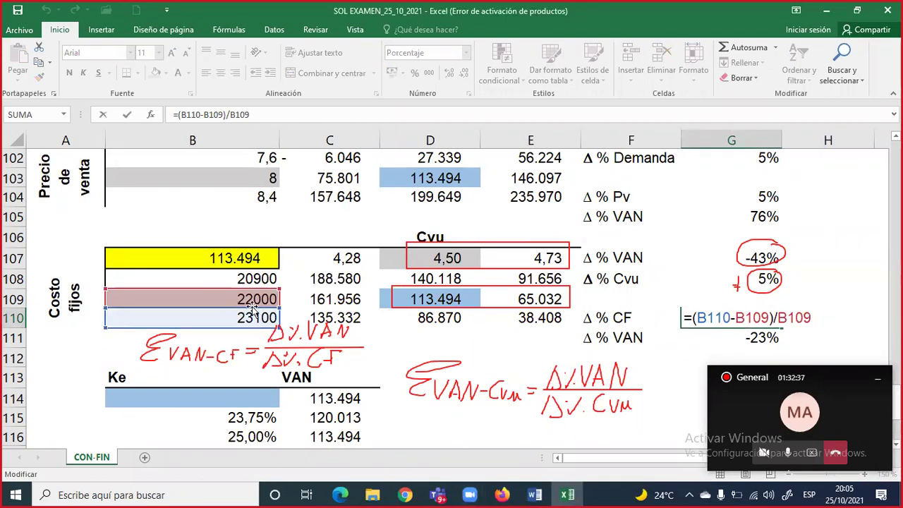
key("Escape")
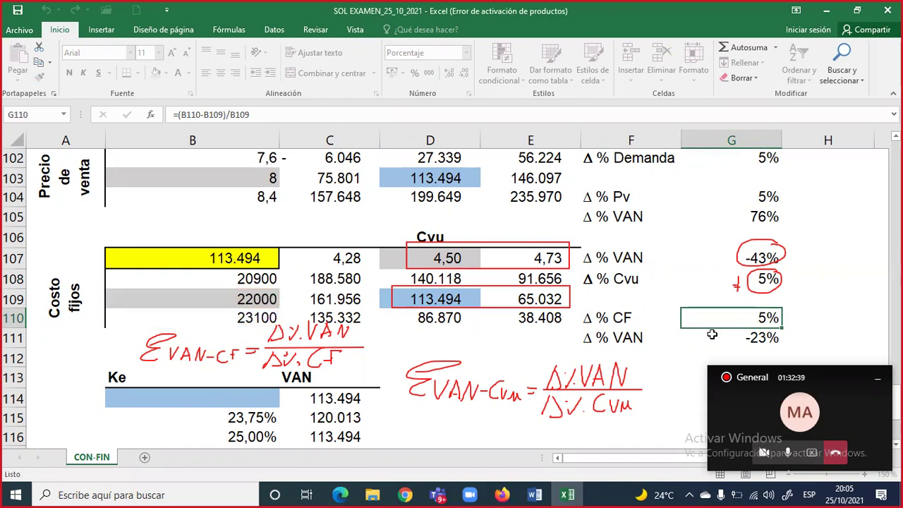
key("Down")
key("F2")
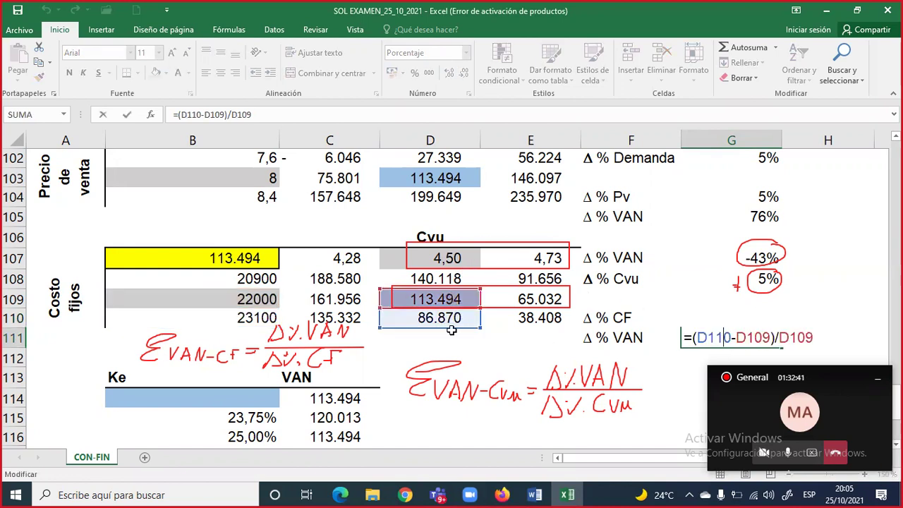
key("Escape")
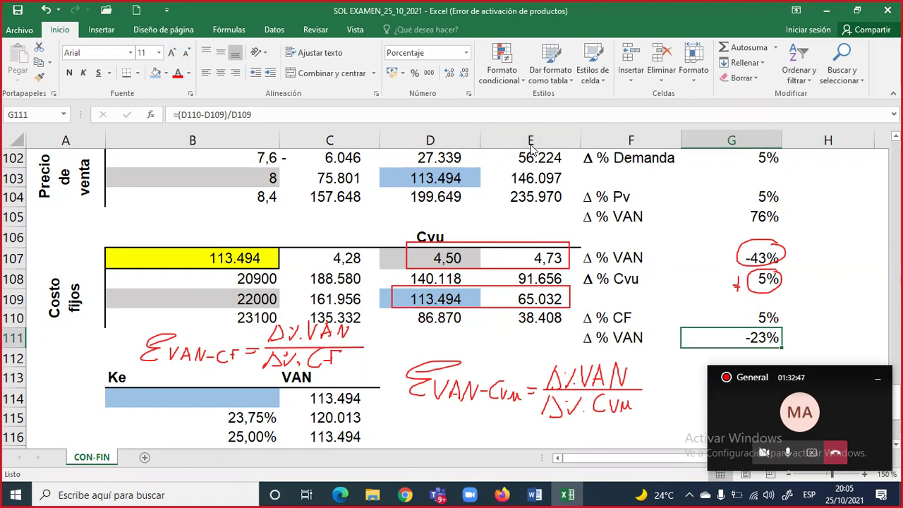
Outline the VAN values D109:D110 and the fixed costs B109:B110 with purple rectangles, and clear all the screen annotations.
left_click_drag(394, 288, 481, 330)
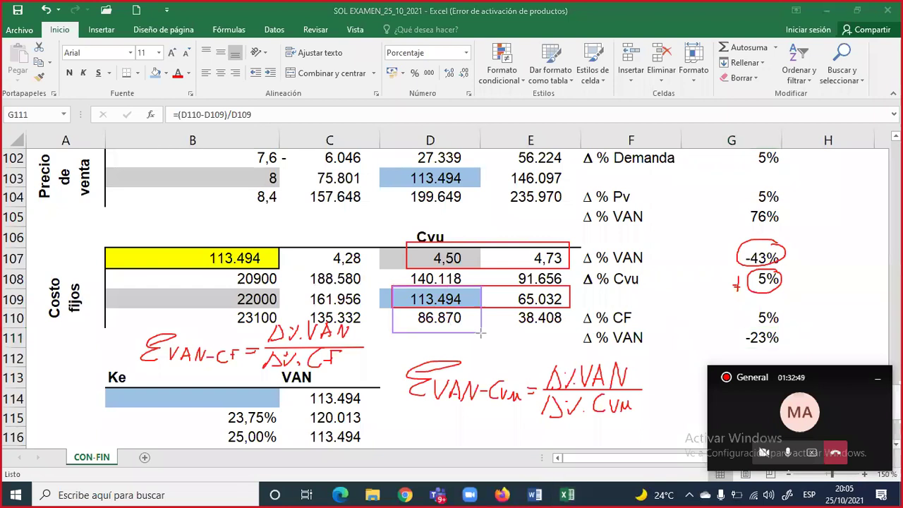
left_click_drag(196, 287, 284, 327)
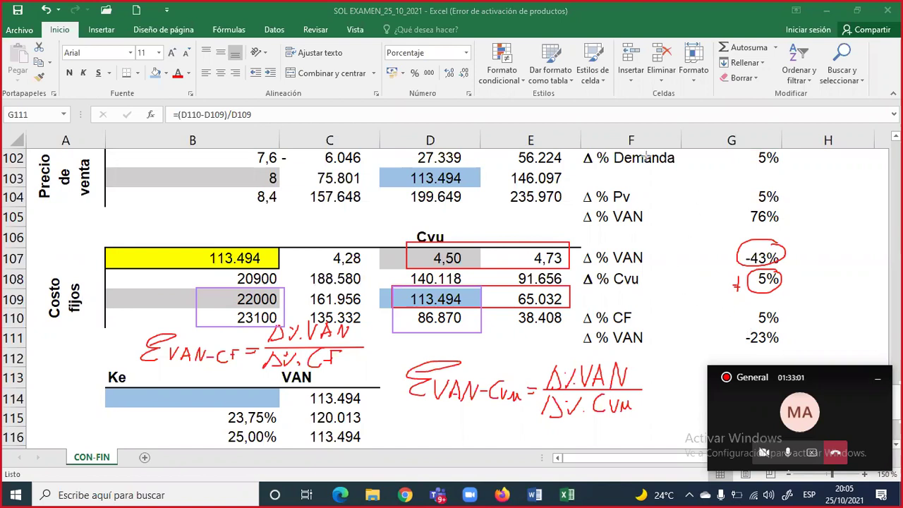
key("Escape")
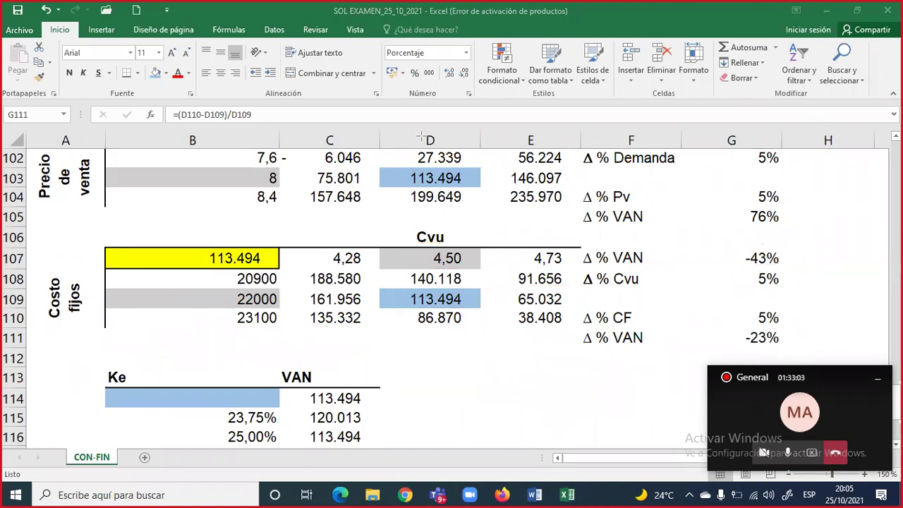
Calculate the E-VAN-Cvu elasticity in C122 as =G107/G108 and give it the comma-style accounting format.
scroll(412, 363, "down", 3)
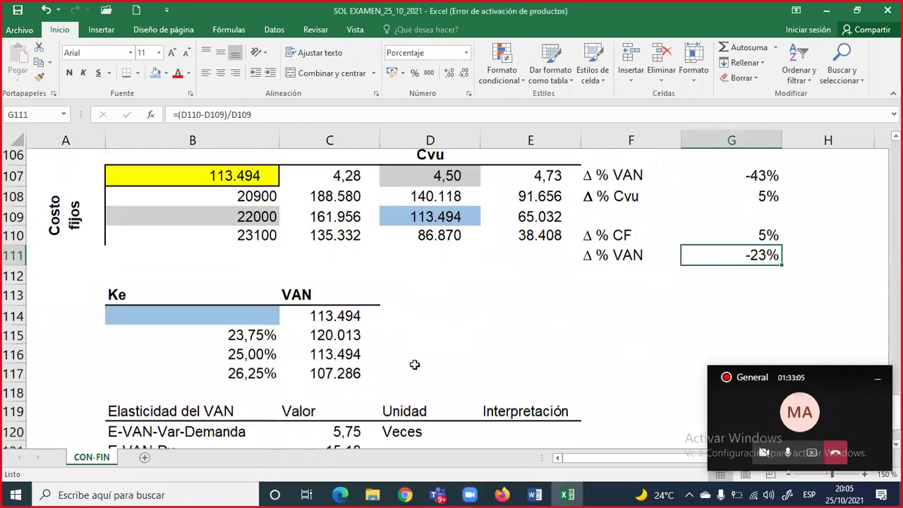
left_click(347, 369)
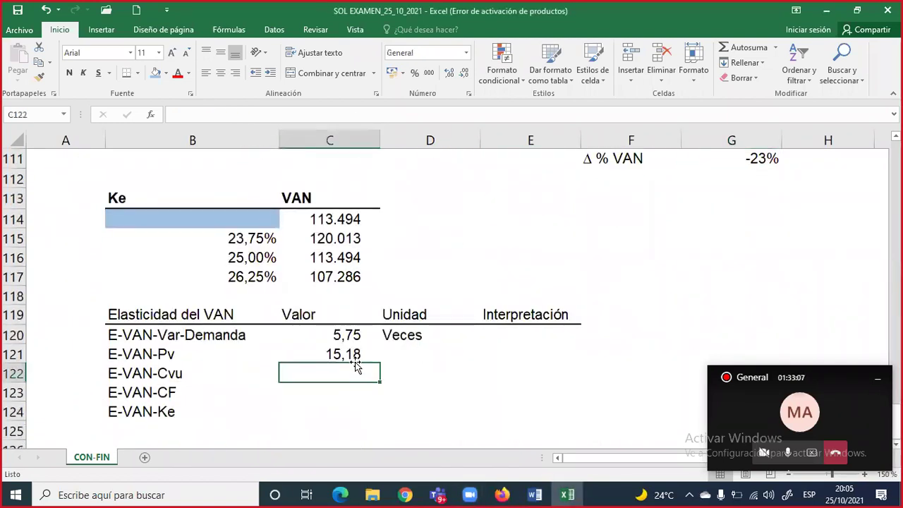
type("=")
scroll(385, 364, "up", 3)
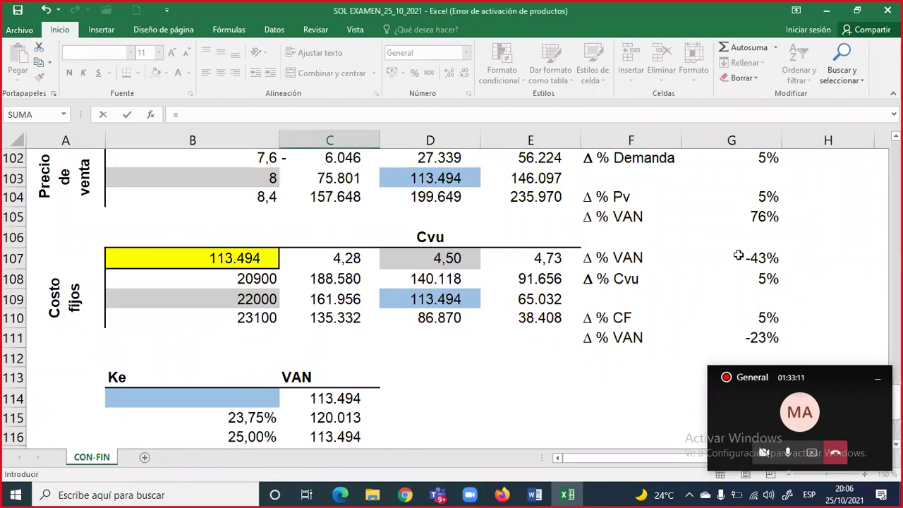
left_click(738, 255)
type("/")
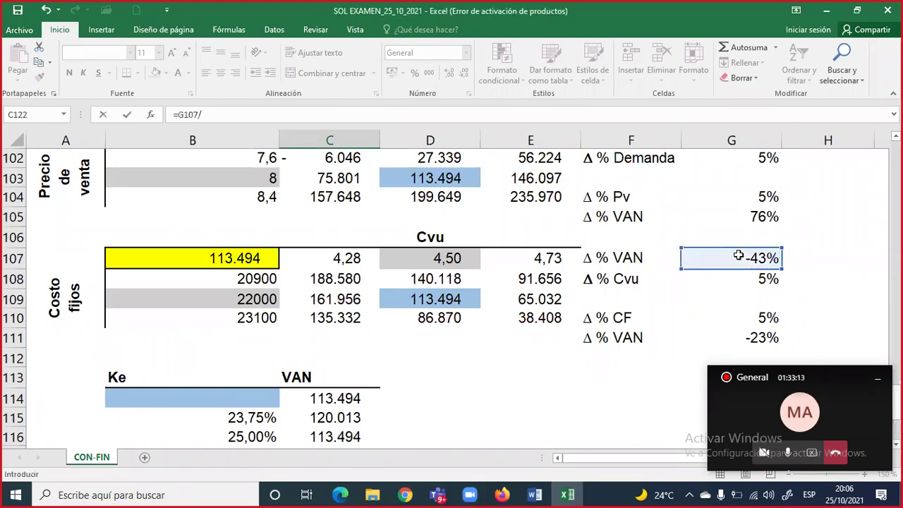
left_click(748, 281)
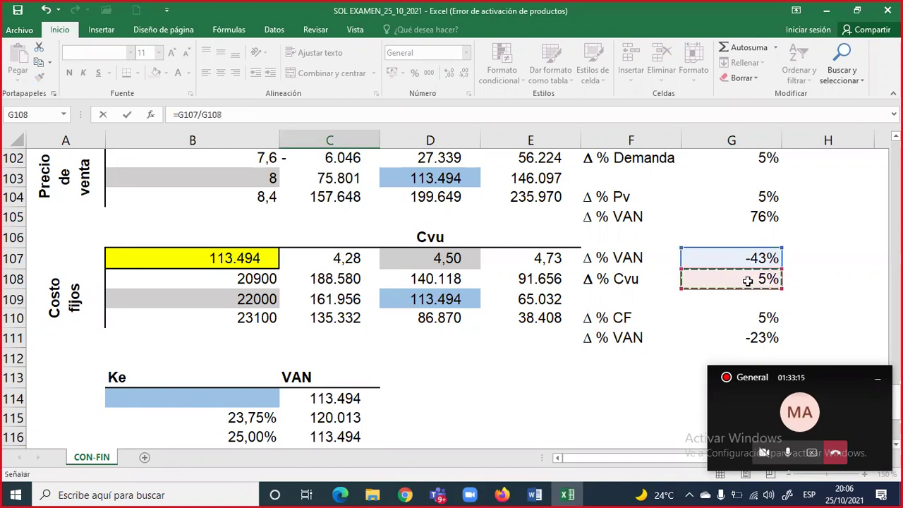
key("Return")
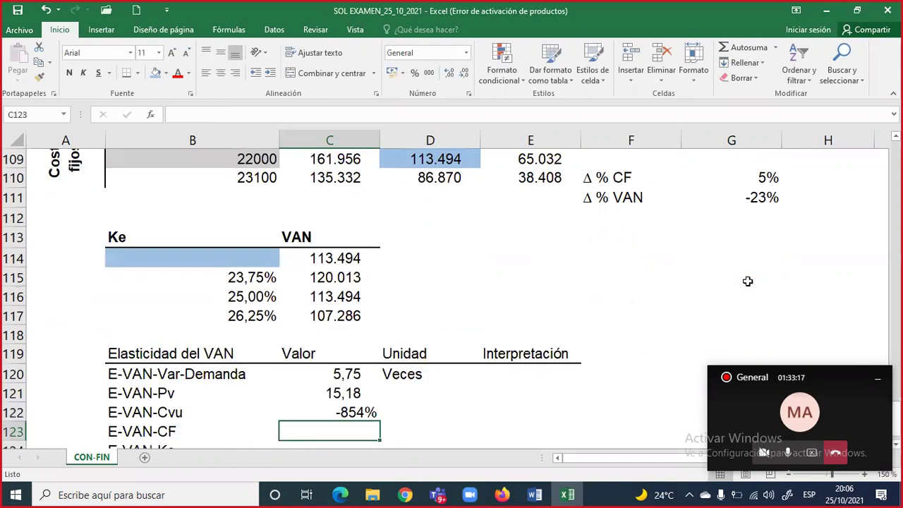
left_click(352, 412)
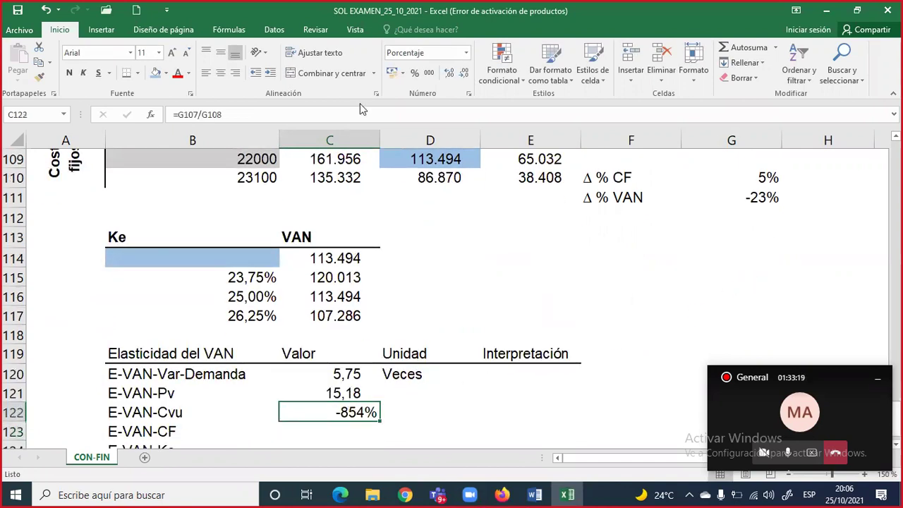
left_click(427, 72)
Calculate the E-VAN-CF elasticity in C123 as =G111/G110 and give it the comma-style accounting format.
left_click(356, 429)
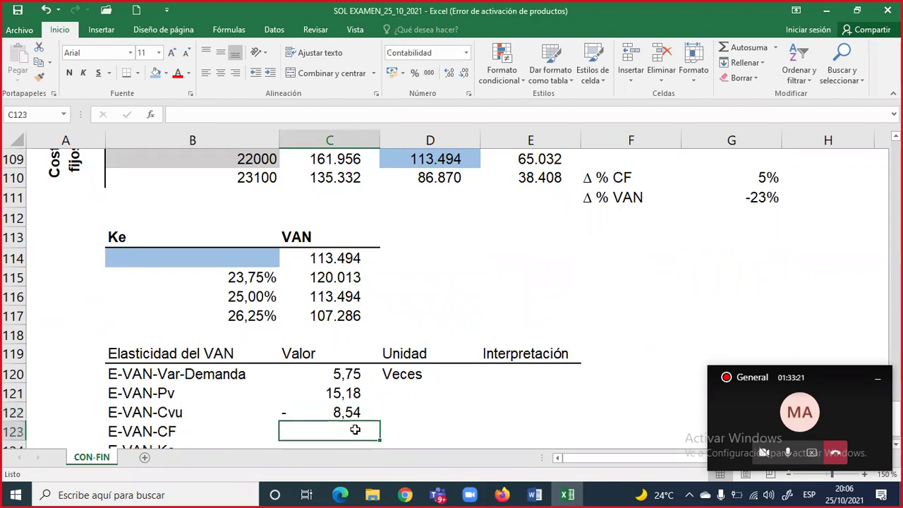
type("=")
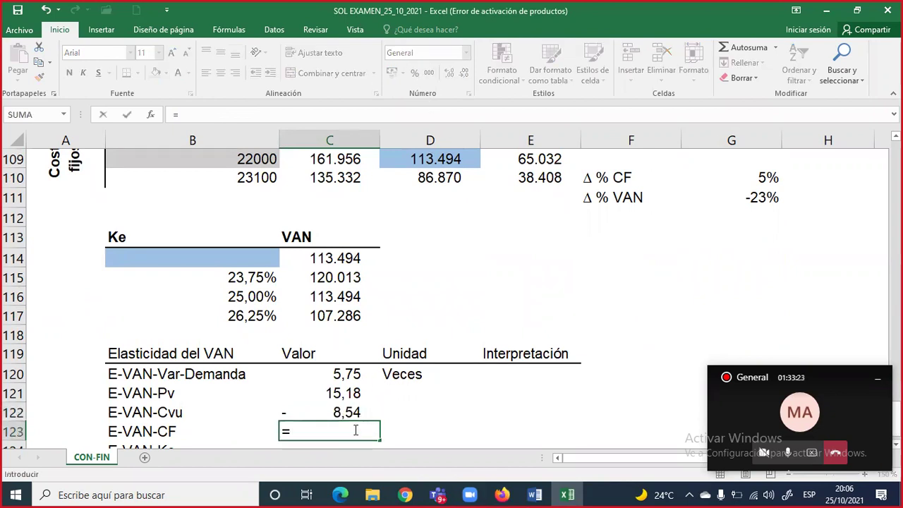
scroll(356, 431, "up", 2)
left_click(755, 319)
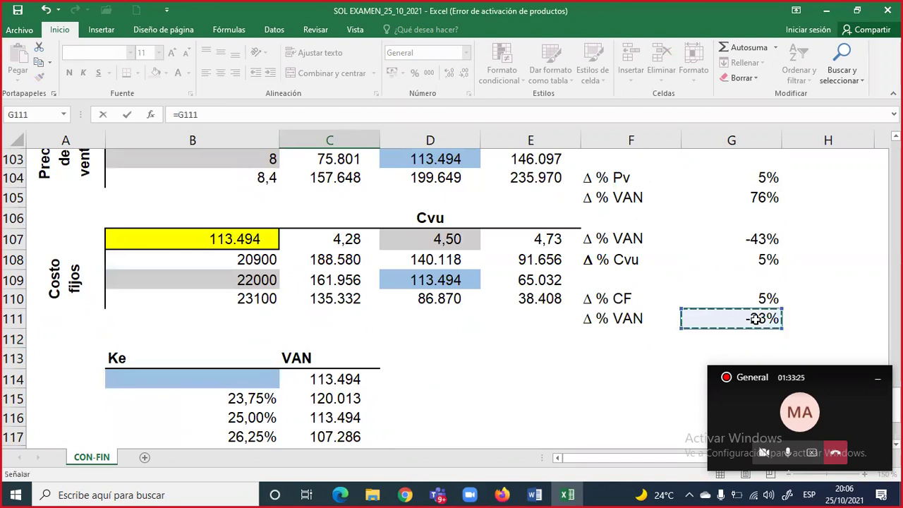
type("/")
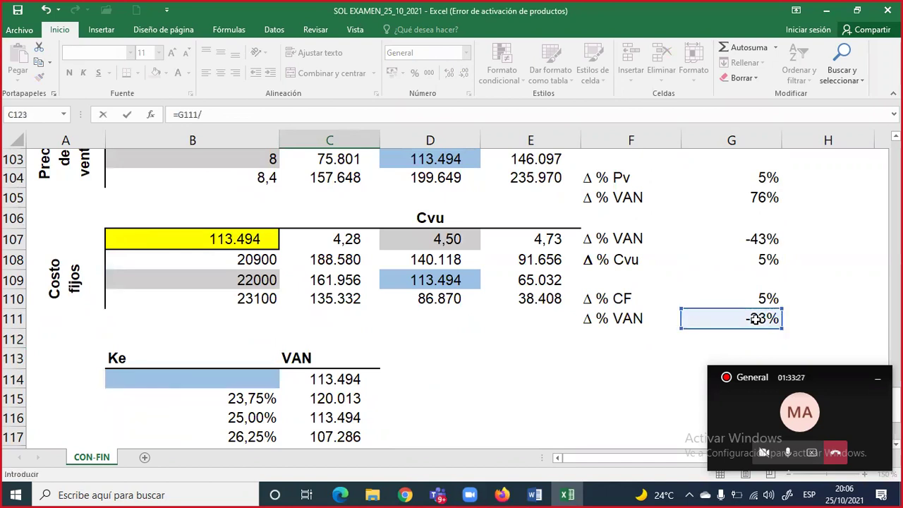
left_click(754, 298)
key("Return")
left_click(337, 412)
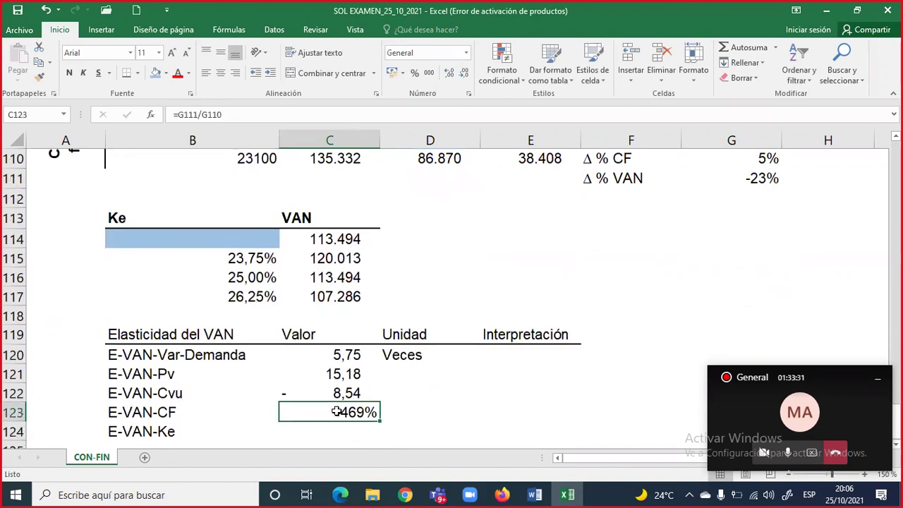
left_click(428, 73)
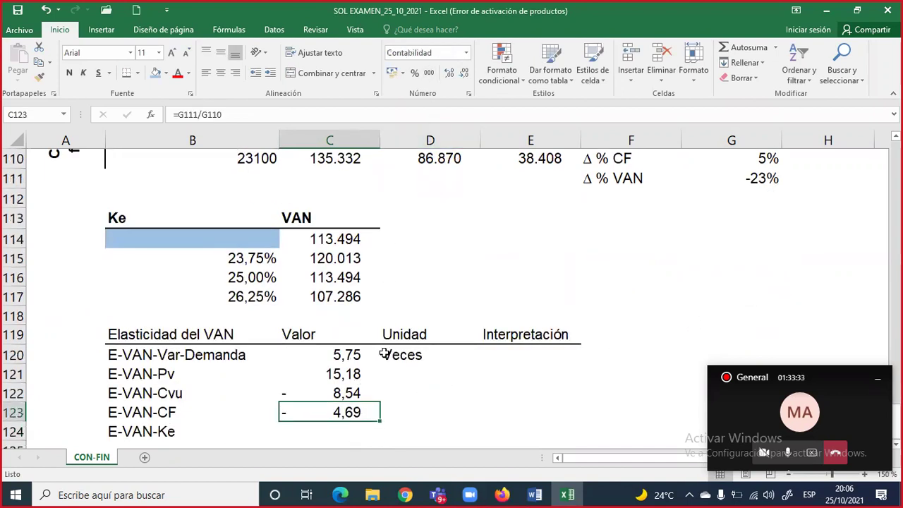
scroll(367, 422, "down", 1)
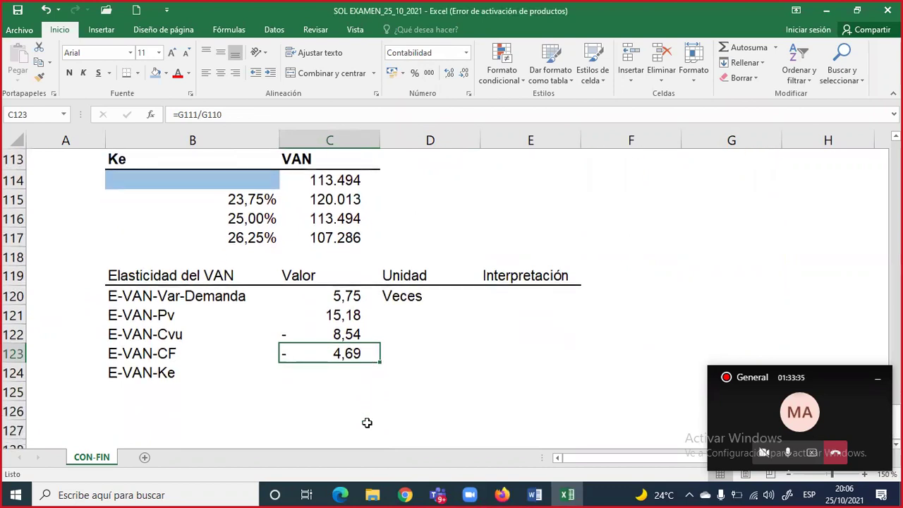
Handwrite the formula E VAN-Ke = Δ% VAN / Δ% Ke in purple above the Ke table and outline B116:B117 and C116:C117 with rectangles.
left_click(330, 369)
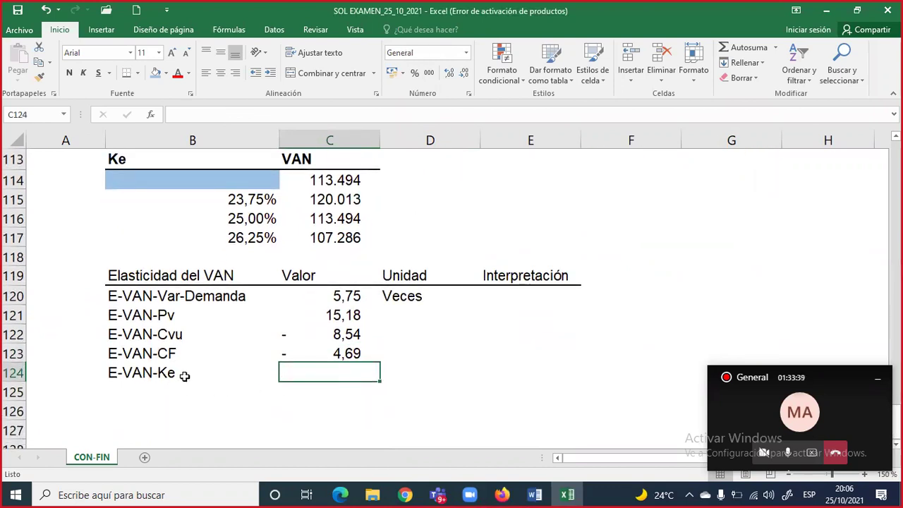
scroll(304, 376, "up", 1)
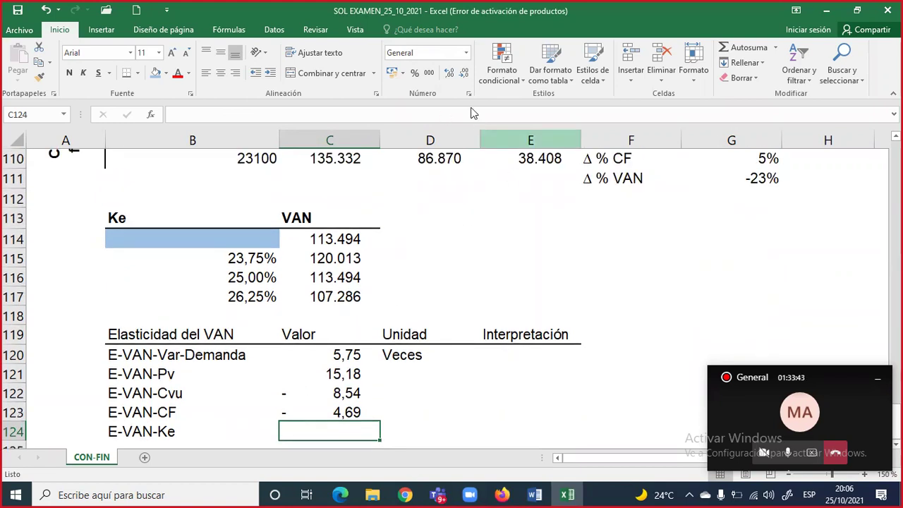
mouse_move(278, 177)
left_mouse_down()
mouse_move(297, 167)
mouse_move(304, 188)
mouse_move(333, 177)
mouse_move(345, 177)
mouse_move(338, 189)
mouse_move(352, 179)
mouse_move(373, 187)
mouse_move(386, 168)
mouse_move(386, 197)
mouse_move(390, 184)
mouse_move(395, 195)
mouse_move(428, 195)
left_mouse_up()
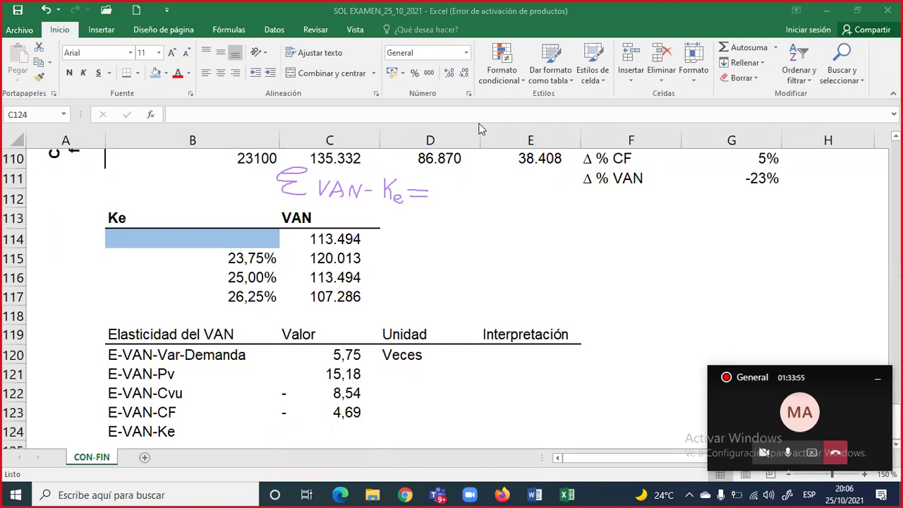
left_click_drag(438, 194, 531, 194)
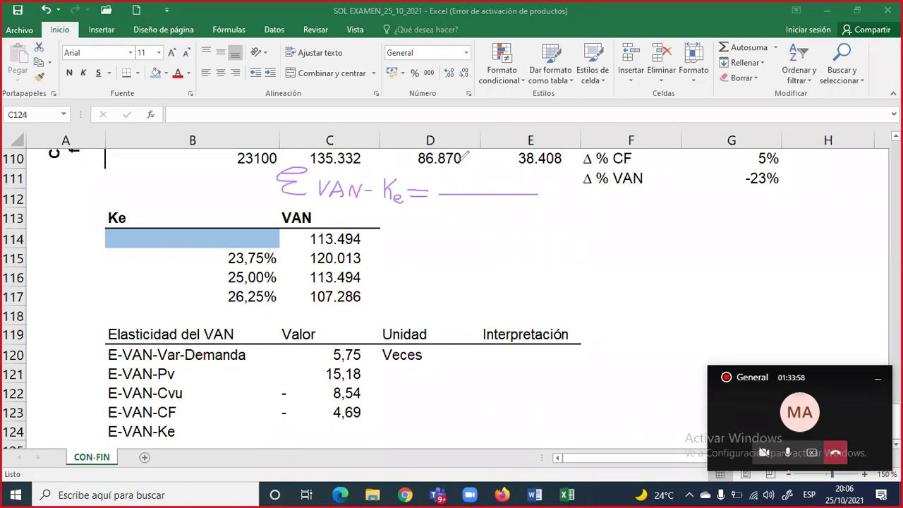
mouse_move(434, 189)
left_mouse_down()
mouse_move(445, 170)
mouse_move(448, 185)
mouse_move(461, 169)
mouse_move(472, 186)
mouse_move(482, 169)
mouse_move(497, 187)
mouse_move(501, 175)
mouse_move(516, 185)
mouse_move(520, 169)
left_mouse_up()
mouse_move(446, 203)
left_mouse_down()
mouse_move(450, 196)
mouse_move(457, 217)
mouse_move(469, 198)
mouse_move(463, 201)
mouse_move(483, 215)
mouse_move(497, 210)
mouse_move(511, 225)
mouse_move(522, 216)
left_mouse_up()
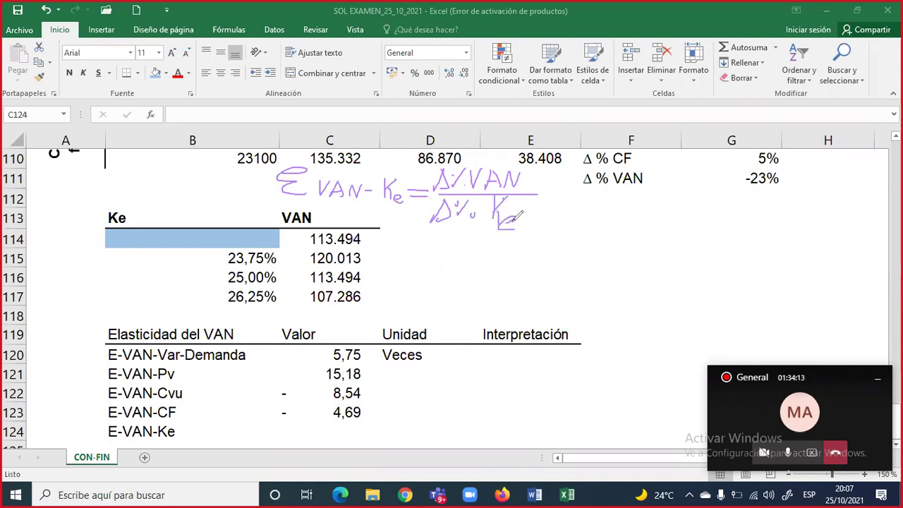
key("Escape")
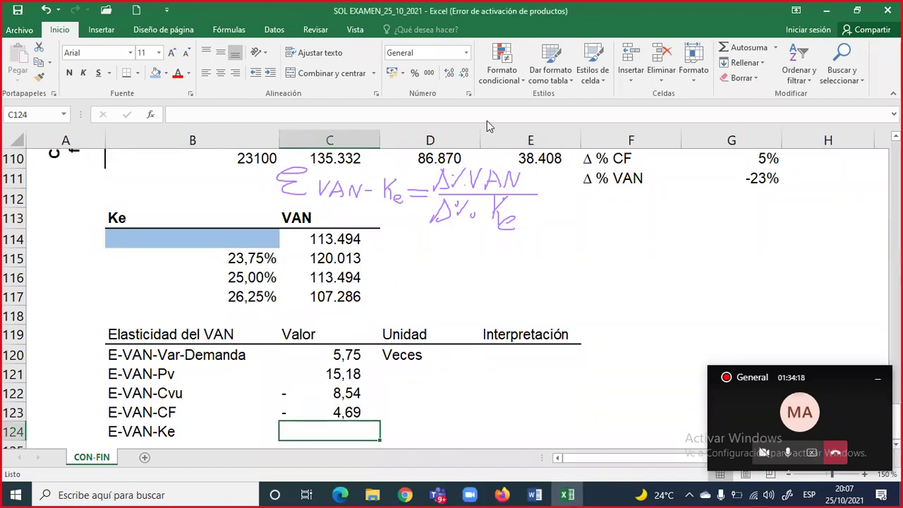
mouse_move(213, 271)
left_mouse_down()
mouse_move(265, 304)
mouse_move(282, 273)
mouse_move(366, 305)
mouse_move(367, 271)
left_mouse_up()
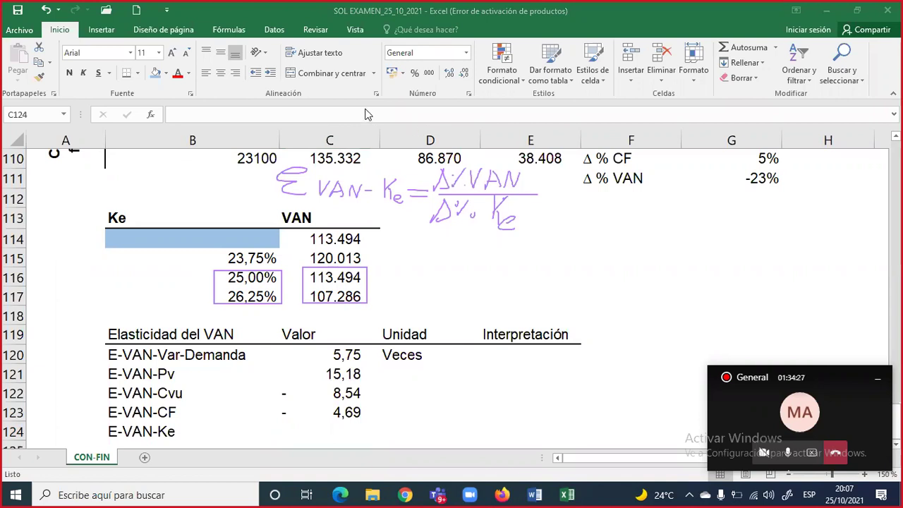
Copy the Δ % CF and Δ % VAN block from F110:G111 to D115, beside the Ke table.
left_click_drag(635, 163, 728, 183)
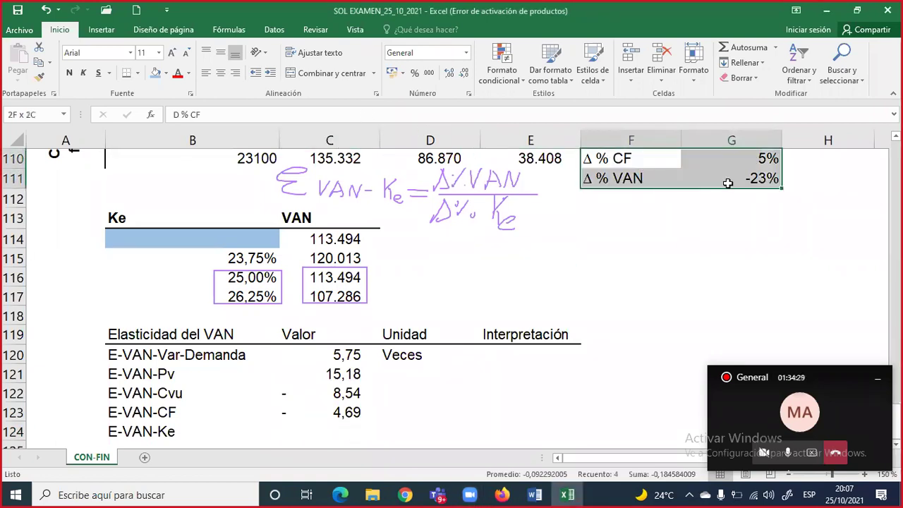
left_click(464, 264)
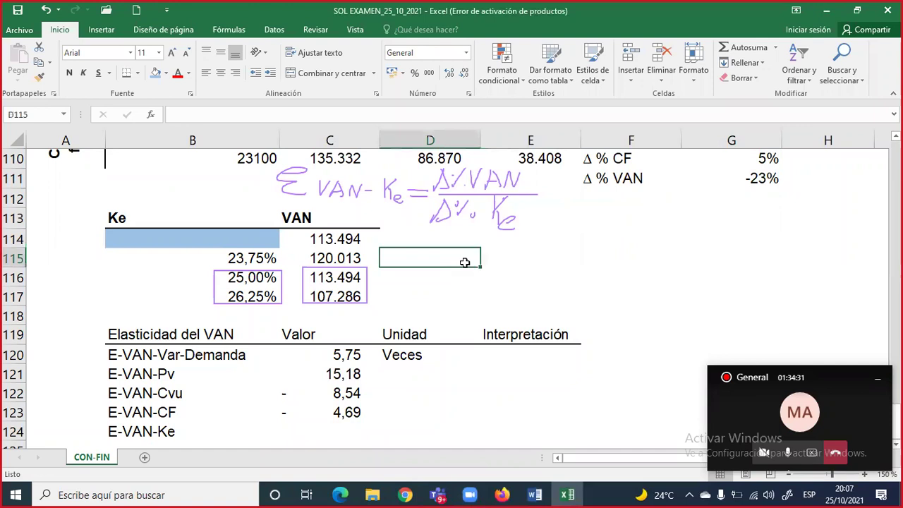
left_click_drag(601, 164, 727, 182)
key("ctrl+c")
left_click(446, 252)
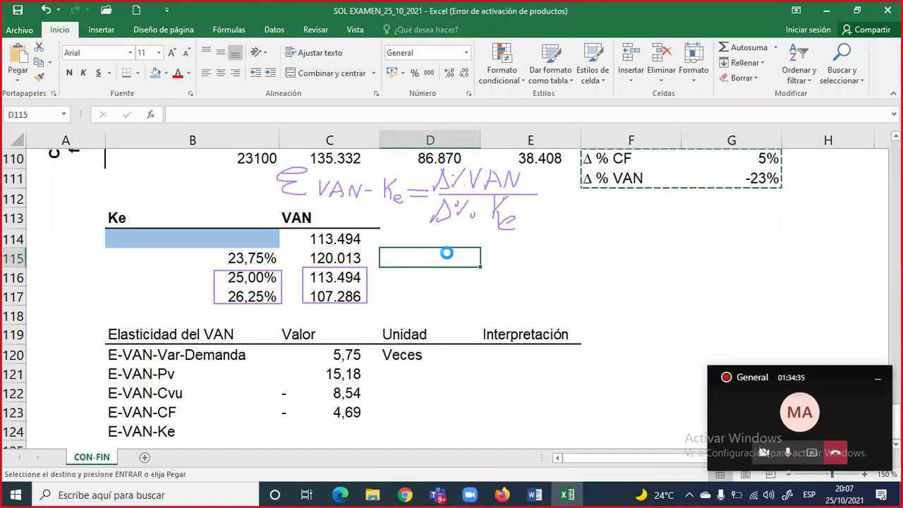
key("ctrl+v")
Relabel the copied cells as Δ % VAN in D115 and Δ % Ke in D116.
double_click(437, 258)
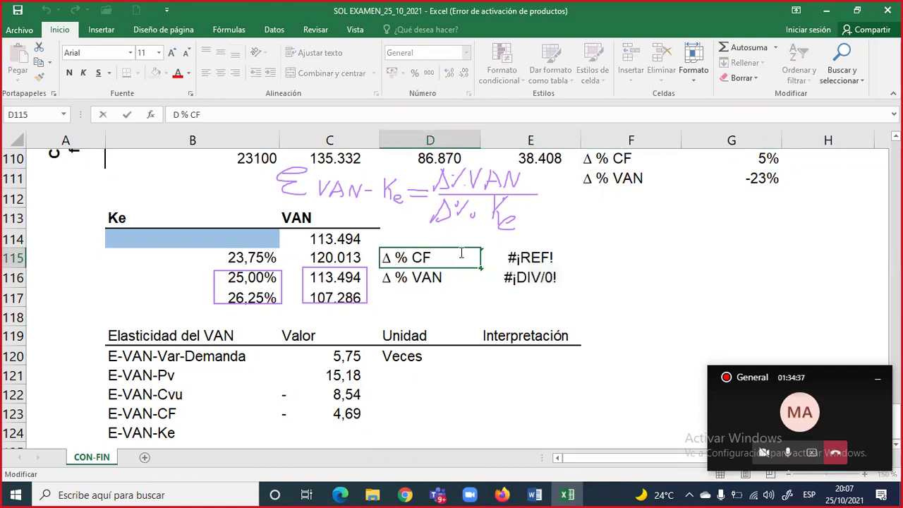
key("BackSpace")
key("BackSpace")
type("VA")
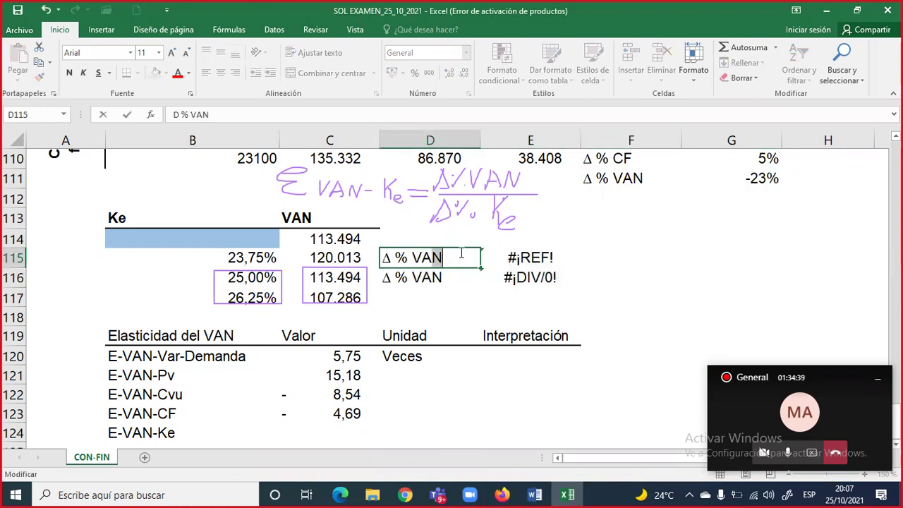
type("N")
key("Return")
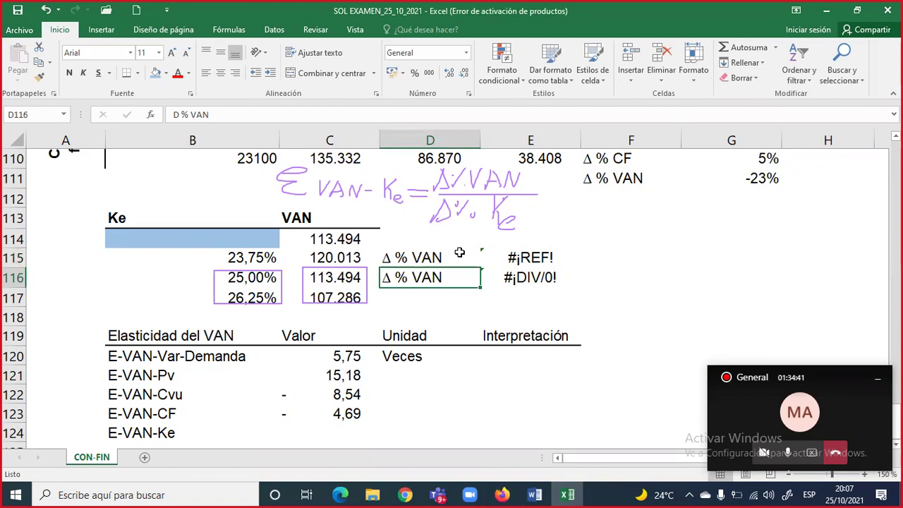
double_click(466, 277)
key("BackSpace")
key("BackSpace")
key("BackSpace")
type("Ke")
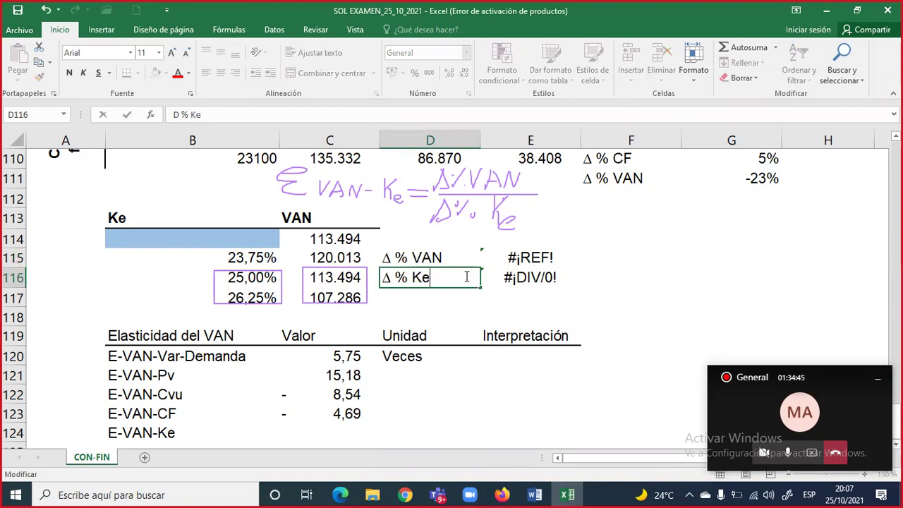
key("Return")
Calculate the percentage change in VAN in E115 as =(C117-C116)/C116.
key("Right")
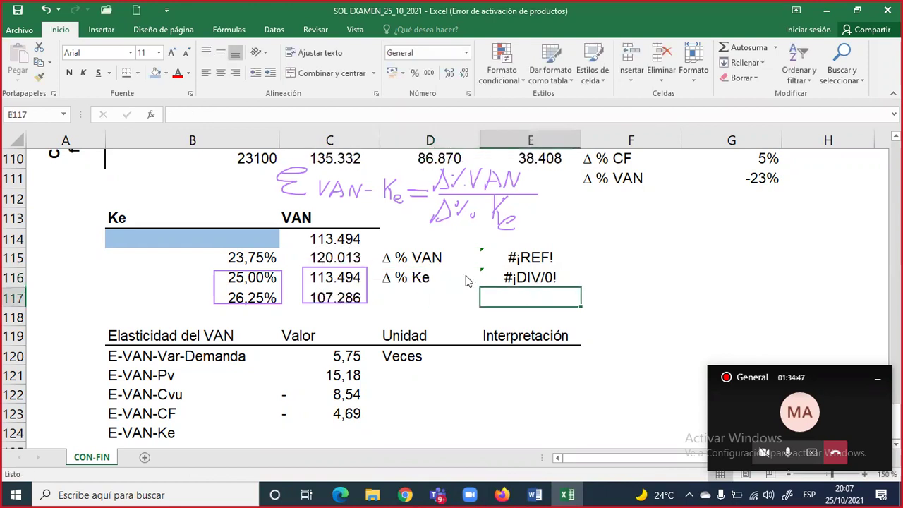
key("Up")
key("Up")
type("=(")
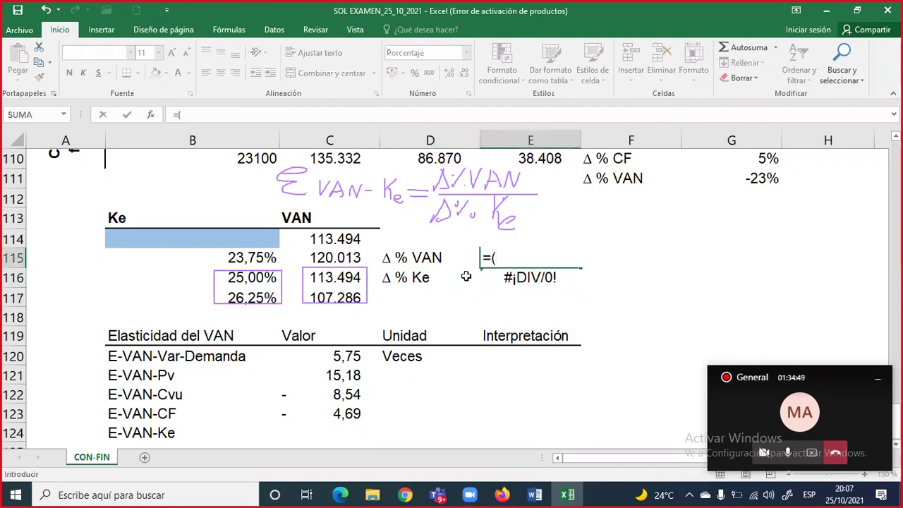
left_click(329, 299)
type("-")
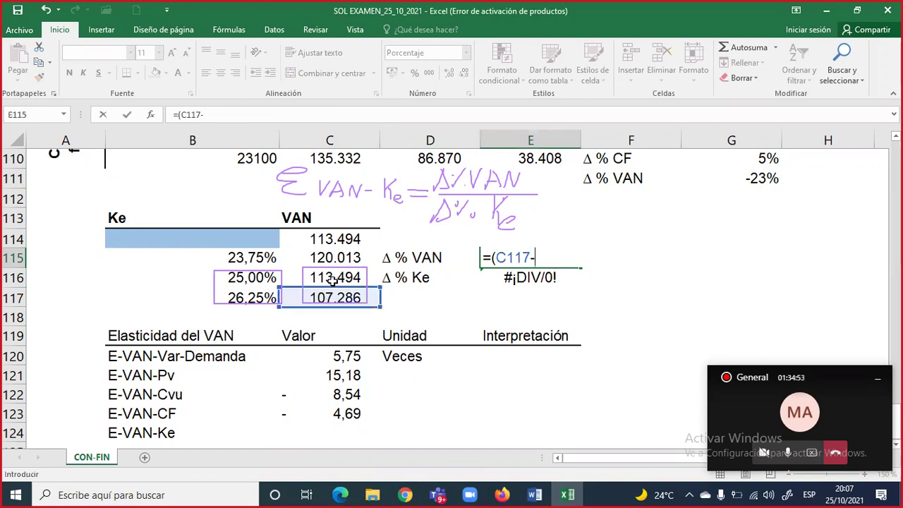
left_click(332, 279)
type(")/")
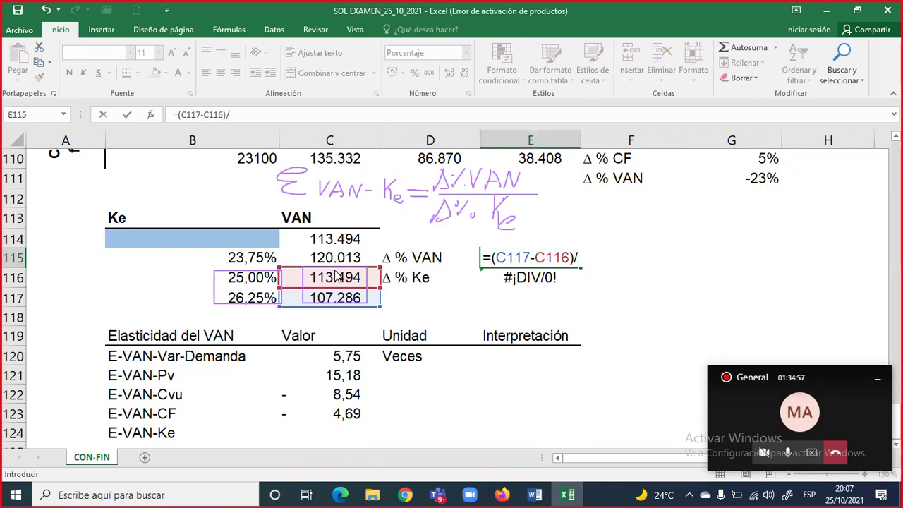
left_click(336, 275)
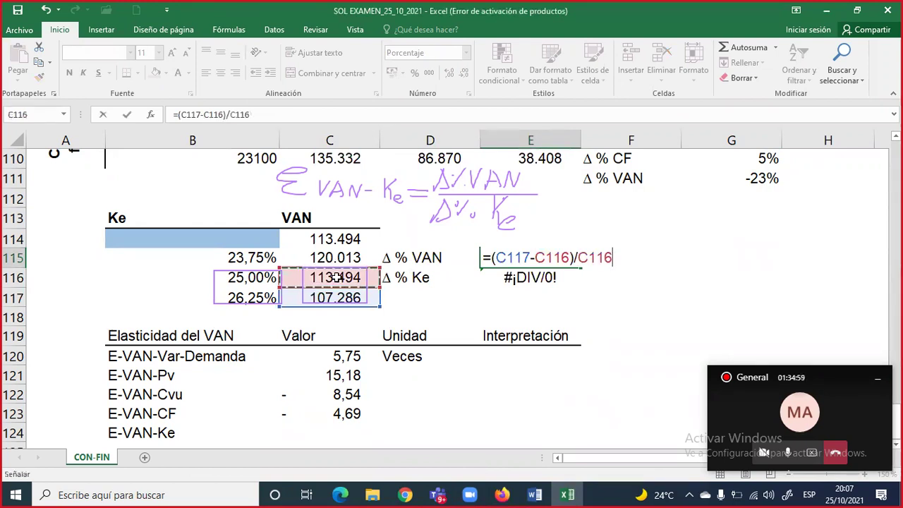
key("Return")
Calculate the percentage change in Ke in E116 as =(B117-B116)/B116.
type("(")
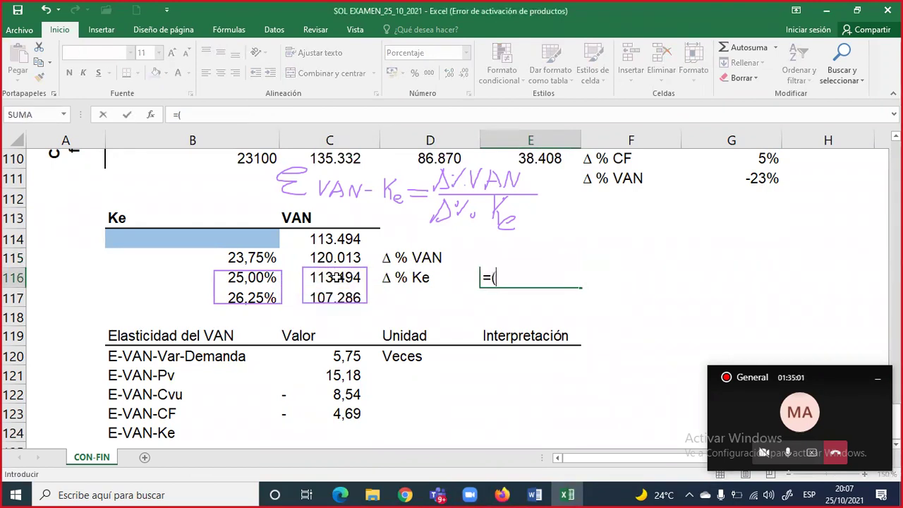
key("Left")
key("Left")
key("Left")
key("Down")
type("-")
key("Left")
key("Left")
key("Left")
type(")/")
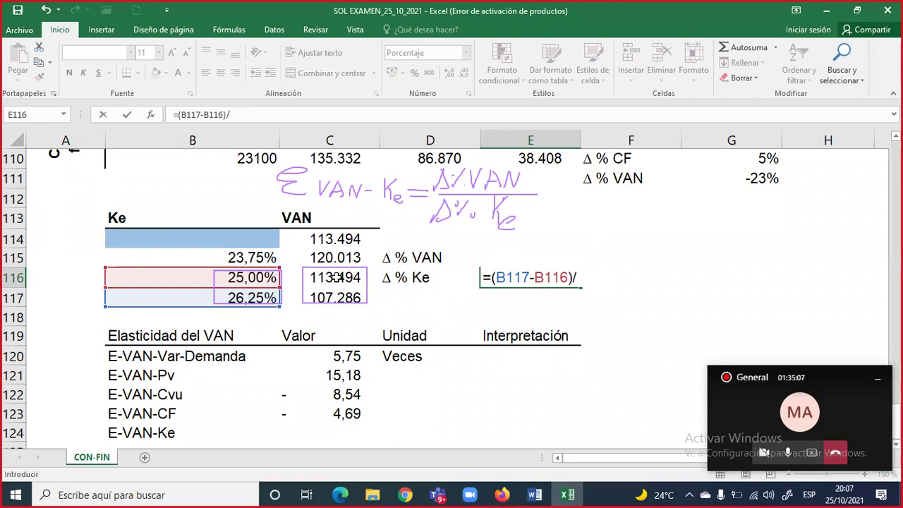
key("Left")
key("Left")
key("Left")
key("Return")
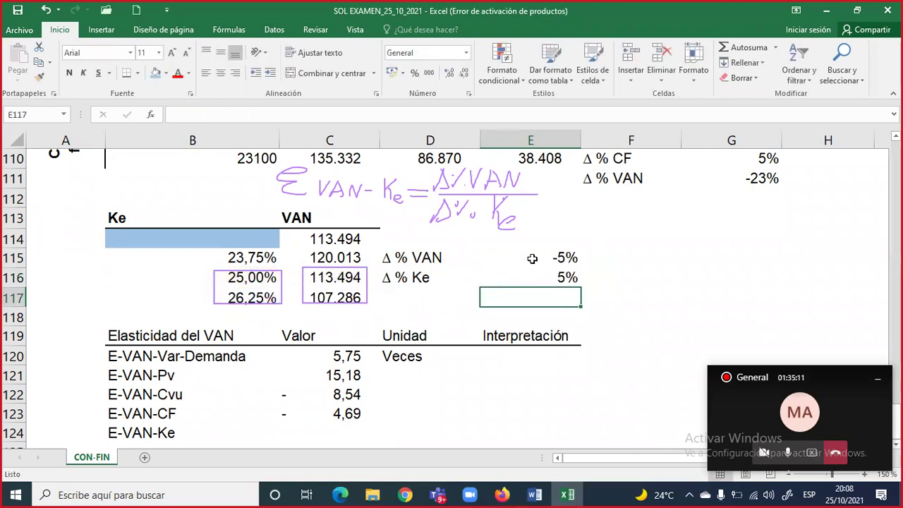
Show the percentages in E115:E116 with two decimal places.
left_click_drag(532, 259, 531, 278)
left_click(449, 73)
left_click(450, 73)
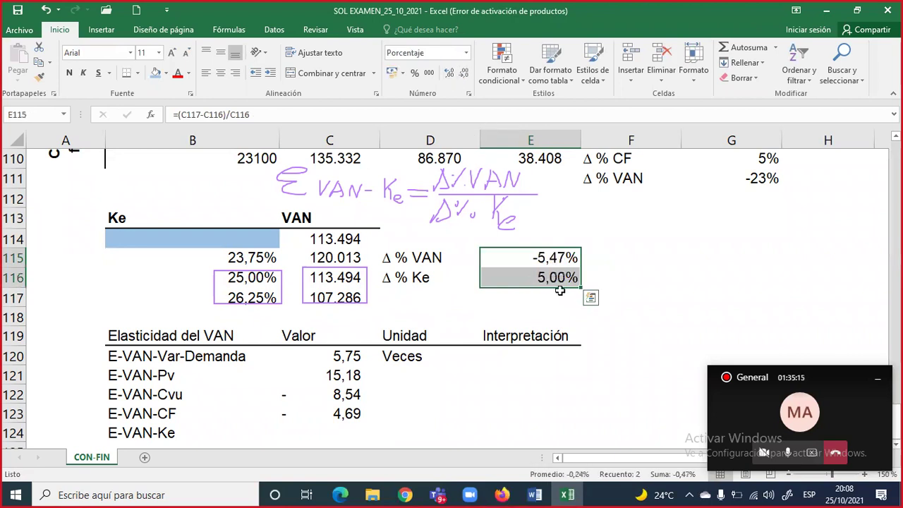
Check the cell references used by the Δ % VAN formula in E115.
left_click(555, 258)
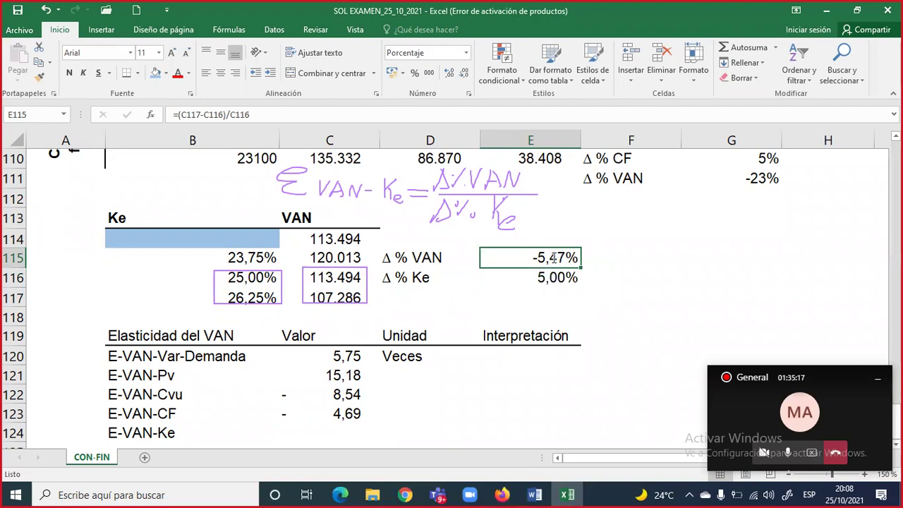
double_click(555, 259)
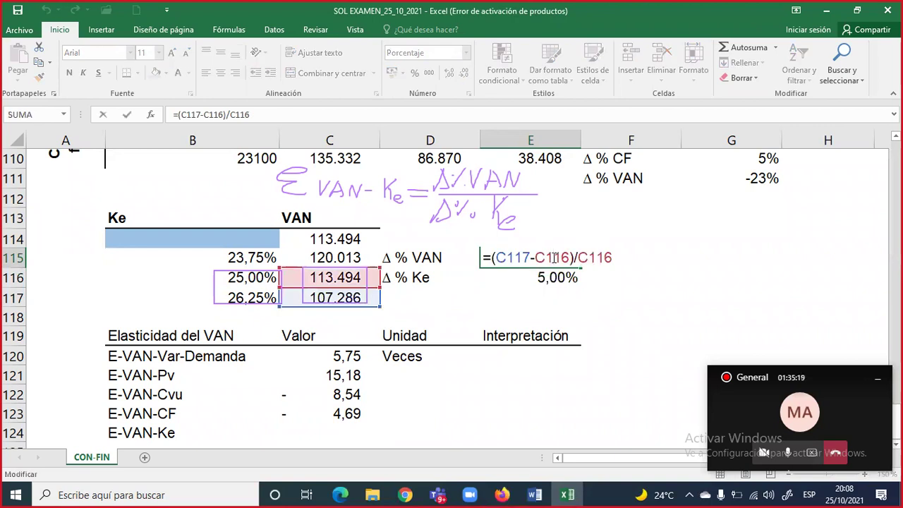
key("Escape")
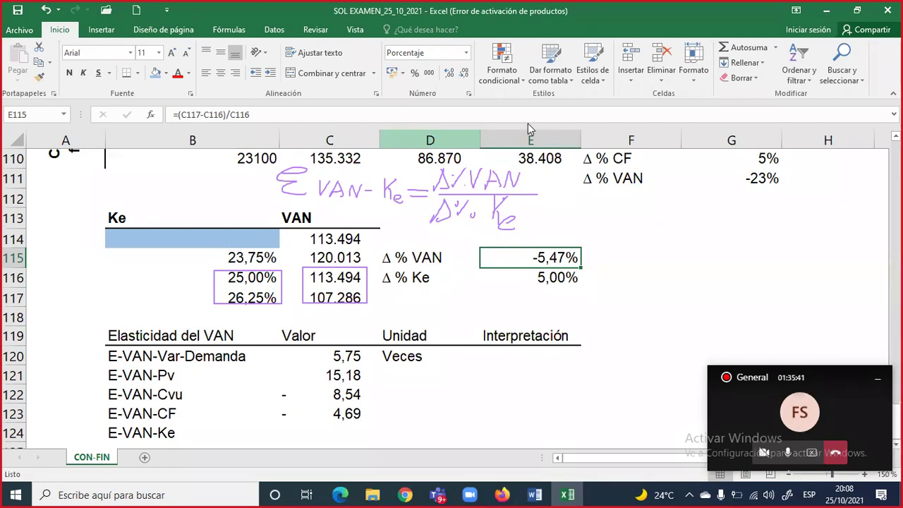
Erase the purple rectangles around the Ke and VAN values, outline B115:B116 and C115:C116 instead, and erase those outlines too.
mouse_move(250, 282)
left_mouse_down()
mouse_move(346, 269)
mouse_move(493, 141)
left_mouse_up()
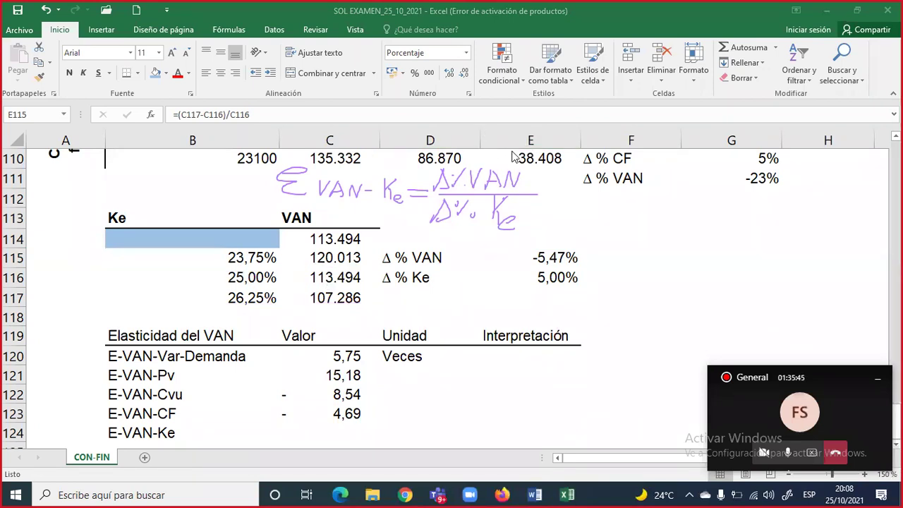
mouse_move(221, 245)
left_mouse_down()
mouse_move(265, 285)
mouse_move(277, 283)
left_mouse_up()
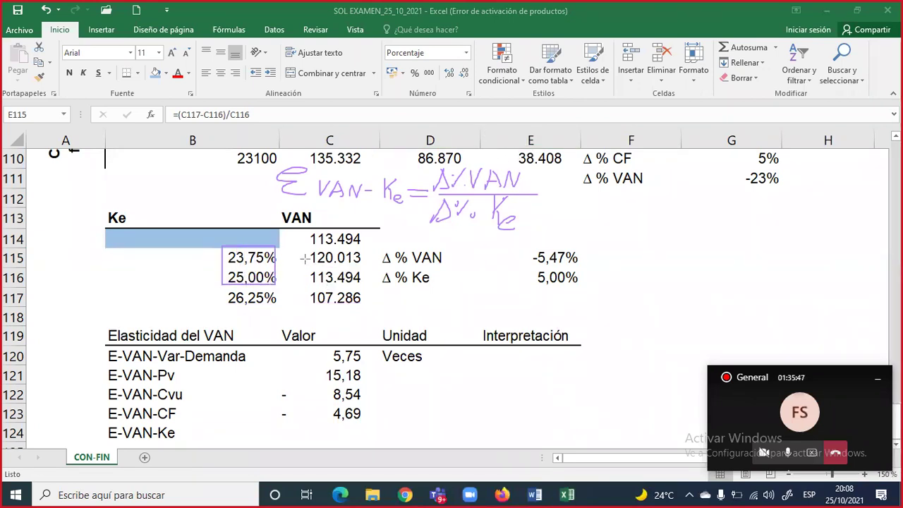
mouse_move(305, 248)
left_mouse_down()
mouse_move(332, 284)
mouse_move(366, 248)
mouse_move(367, 285)
left_mouse_up()
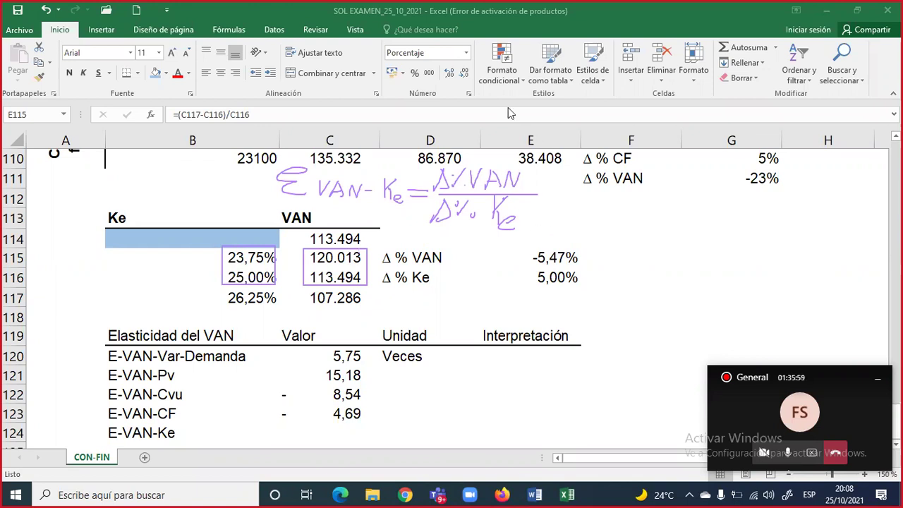
left_click(367, 261)
left_click(275, 265)
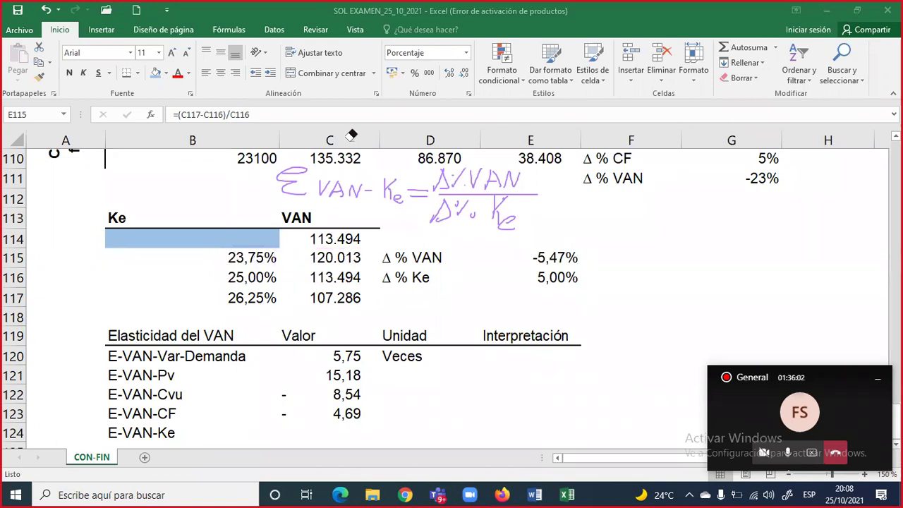
Calculate the E-VAN-Ke elasticity in C124 as =E115/E116 and select the resulting cell.
left_click(534, 258)
left_click_drag(544, 276, 541, 278)
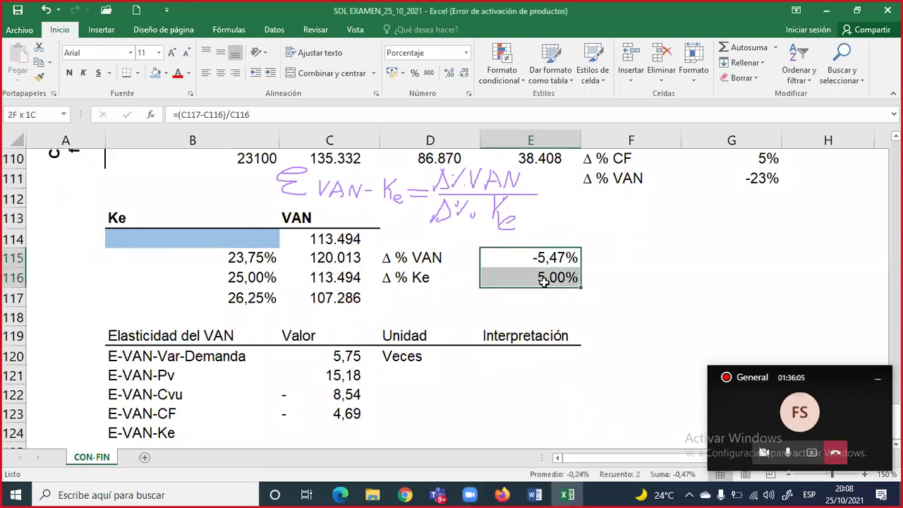
left_click(338, 426)
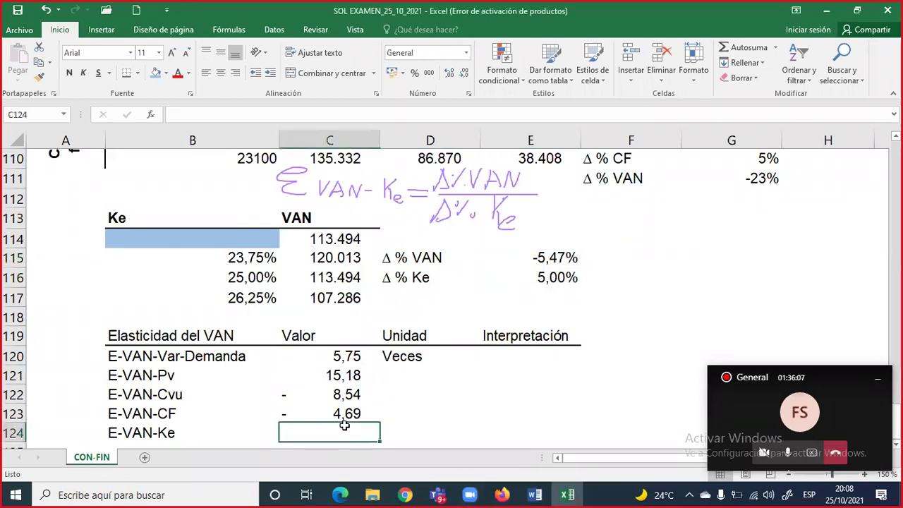
type("=")
key("Right")
key("Right")
key("Up")
key("Up")
key("Up")
key("Up")
key("Up")
key("Up")
key("Up")
key("Up")
key("Up")
type("/")
key("Right")
key("Right")
key("Up")
key("Up")
key("Up")
key("Up")
key("Up")
key("Up")
key("Up")
key("Up")
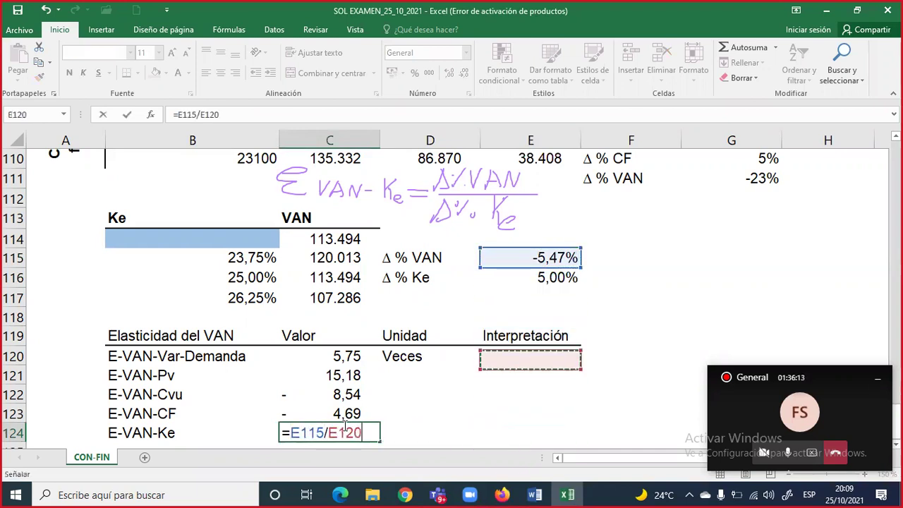
key("Return")
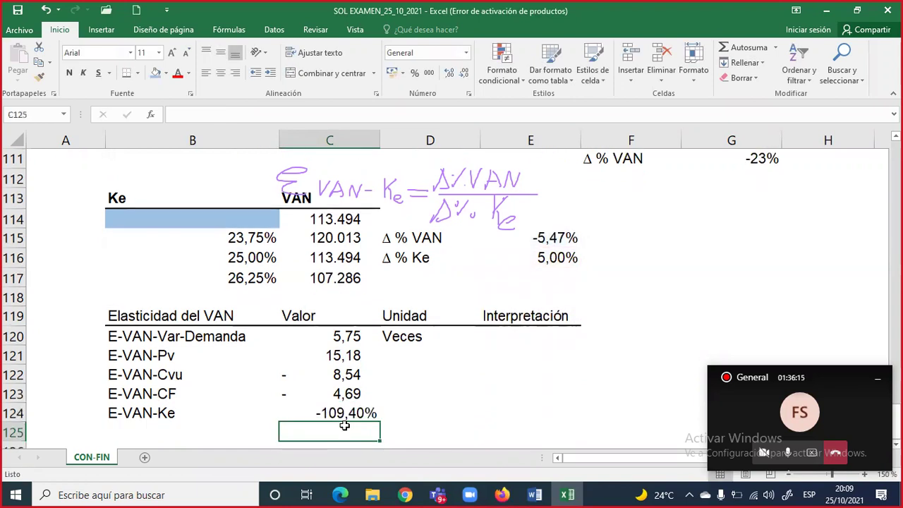
left_click(343, 416)
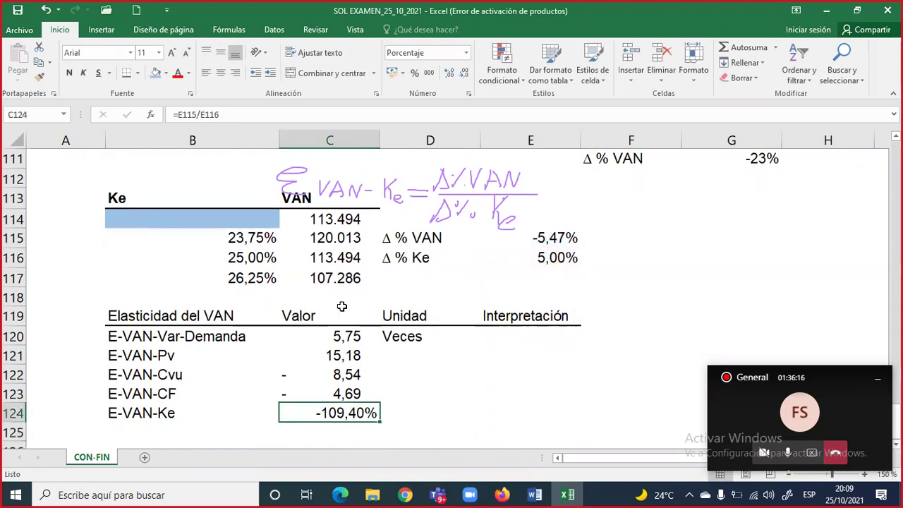
Apply the comma-style accounting format to the E-VAN-Ke value in C124 and fill the unit Veces down through D124.
left_click(428, 73)
left_click_drag(351, 336, 357, 413)
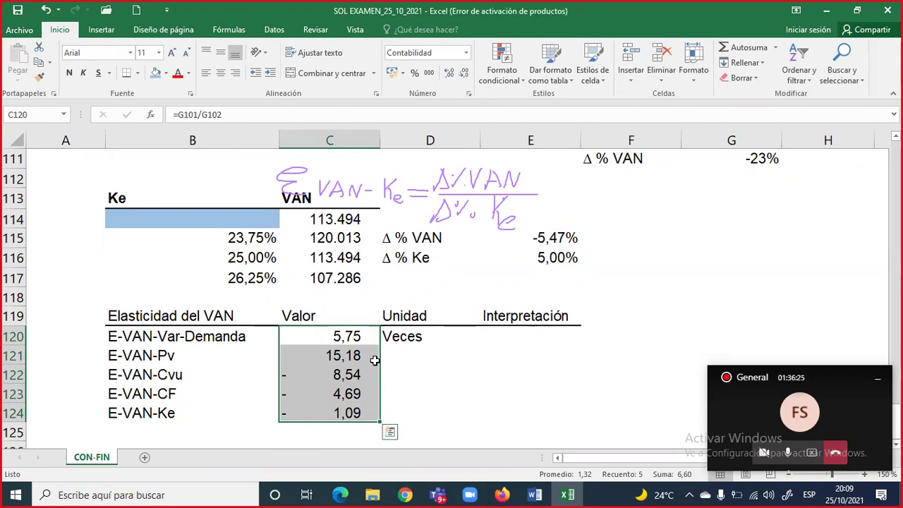
left_click(406, 340)
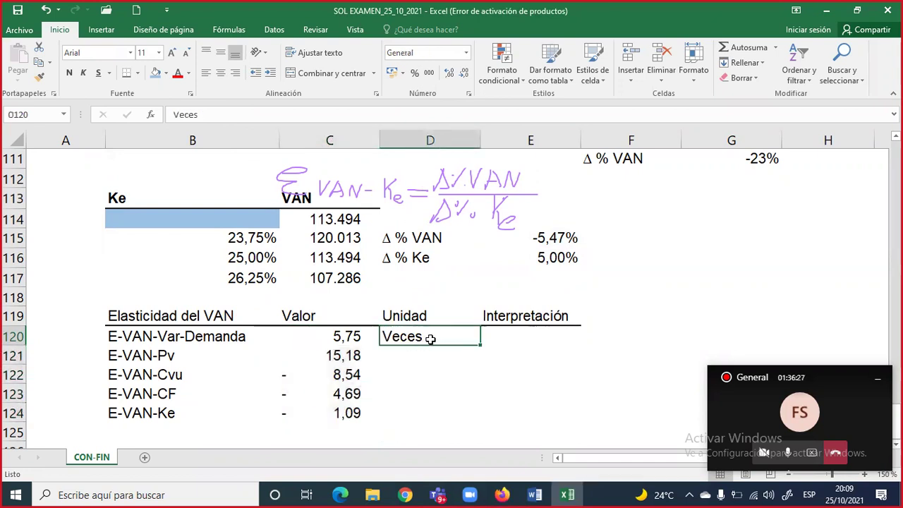
left_click(484, 344)
left_click(470, 341)
double_click(480, 345)
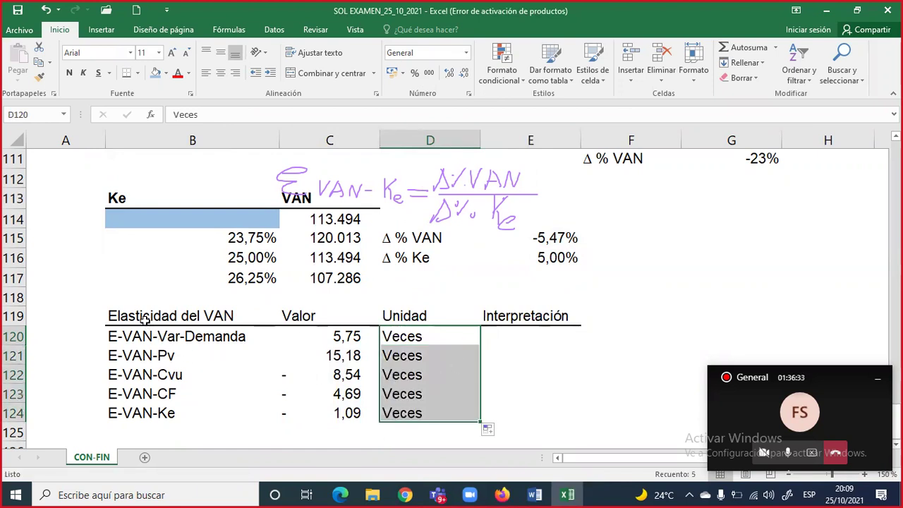
Insert the recommended clustered bar chart from the elasticity names and values in B119:C124.
left_click_drag(146, 319, 318, 412)
left_click_drag(159, 317, 314, 411)
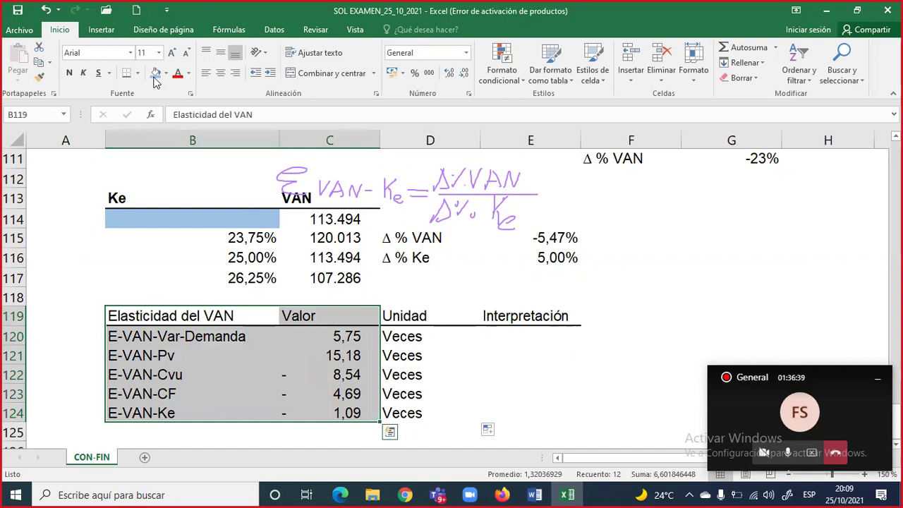
left_click(102, 30)
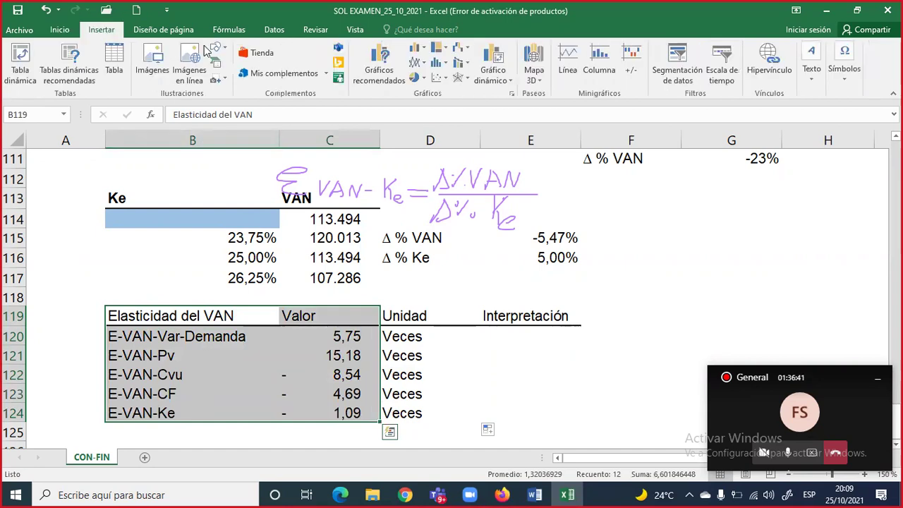
left_click(381, 74)
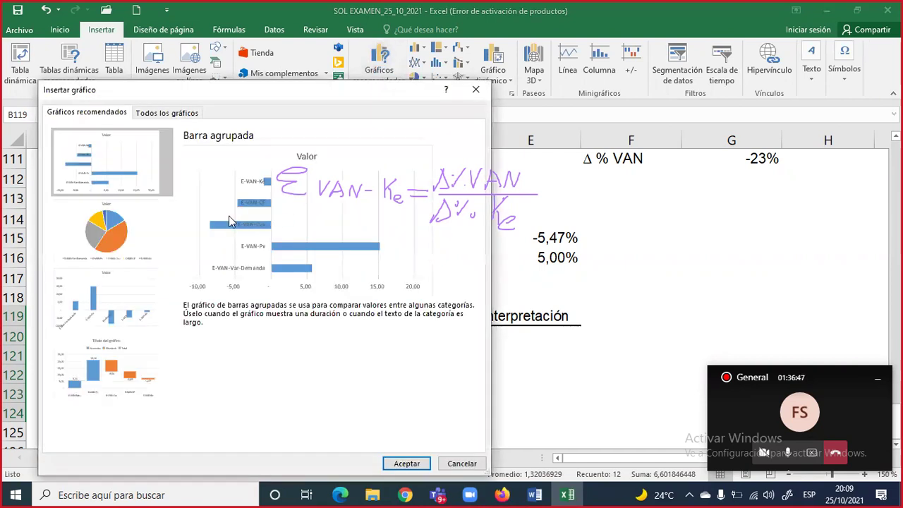
left_click(399, 463)
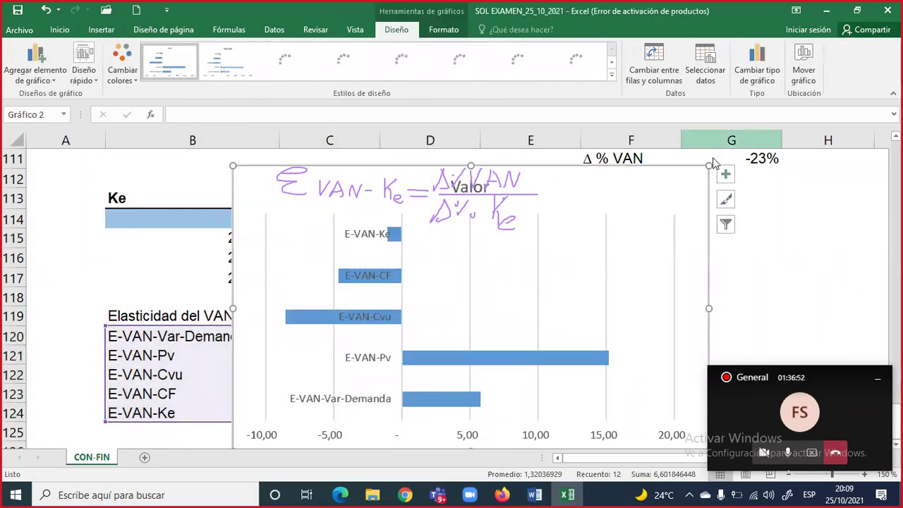
Replace the bar chart's title with Tornado-VAN.
left_click(458, 188)
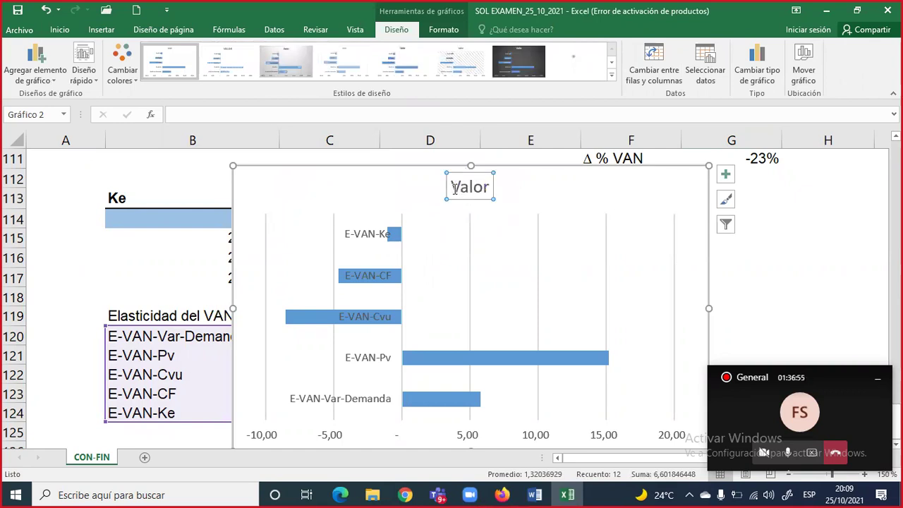
double_click(488, 189)
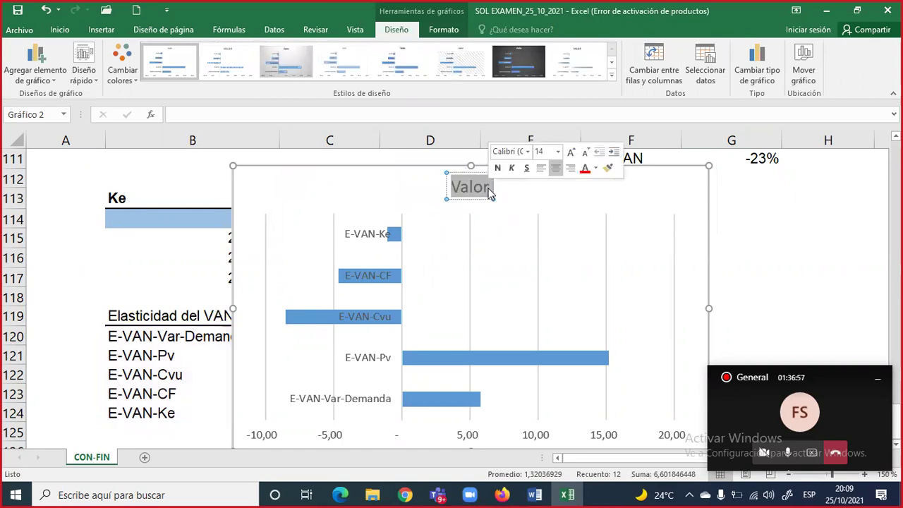
type("To")
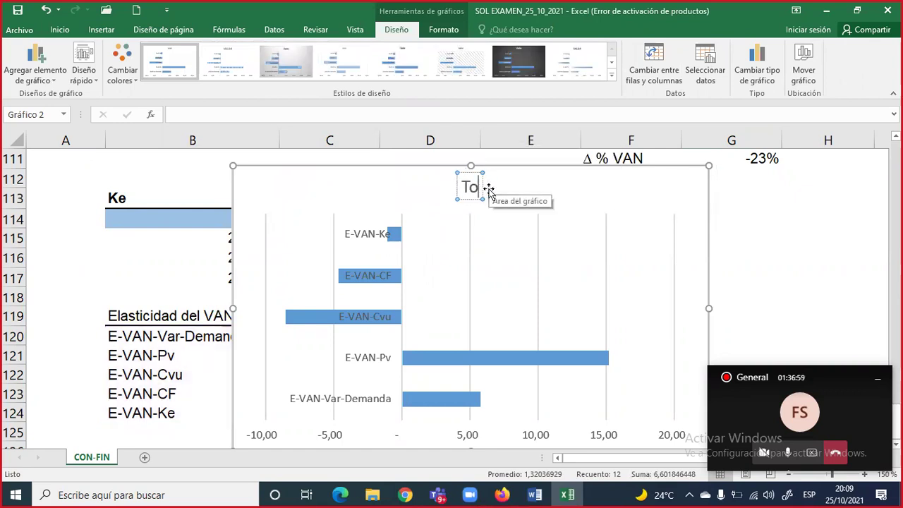
type("r")
type("nad")
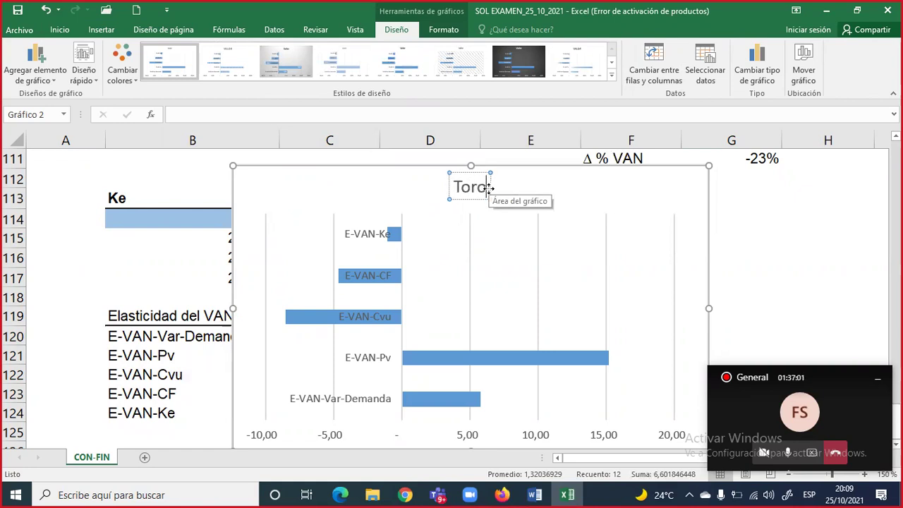
type("o-va")
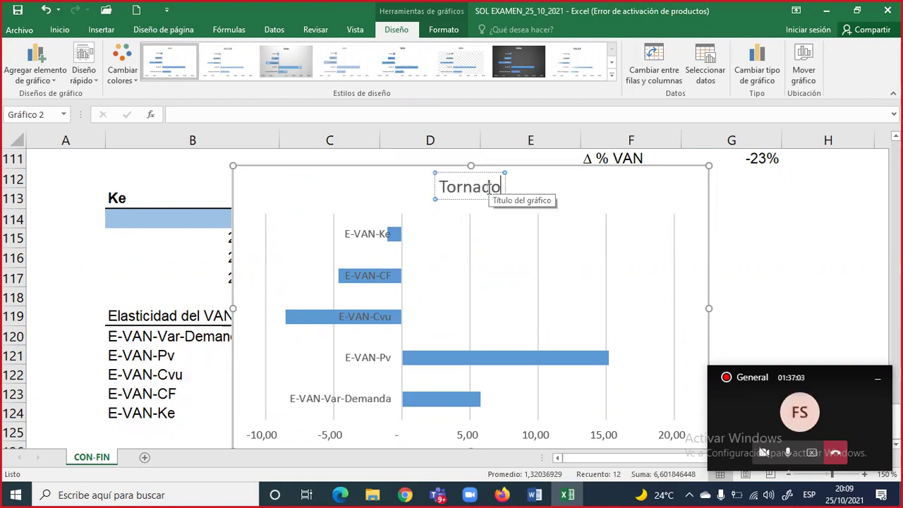
key("BackSpace")
key("BackSpace")
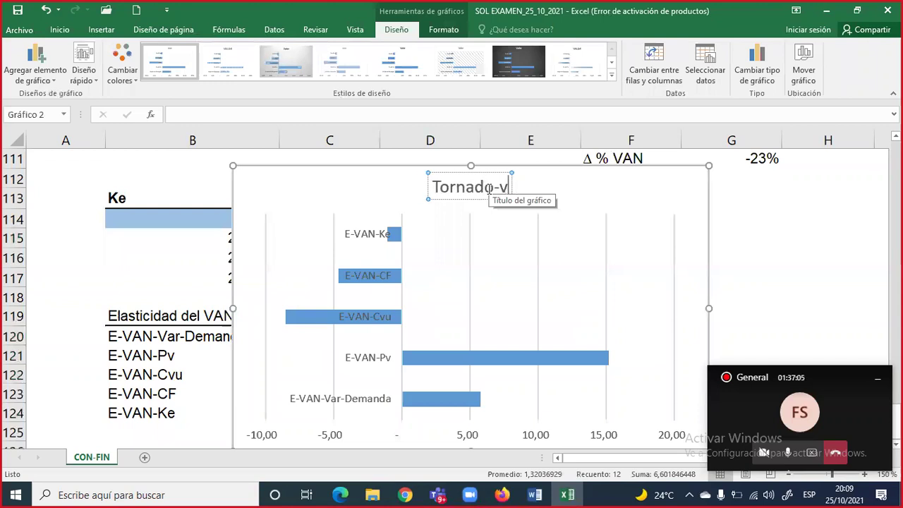
type("VAN")
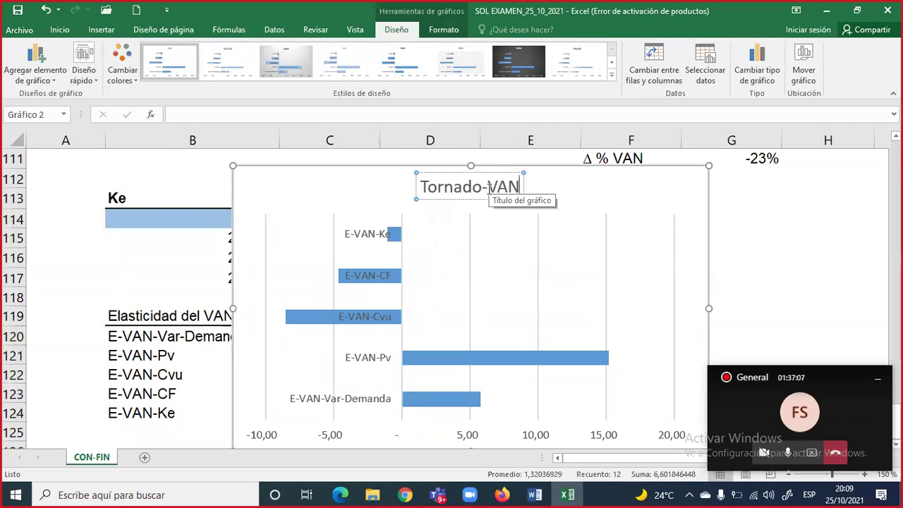
left_click(804, 312)
Move the Tornado-VAN chart below the elasticity table, starting at row 126, and deselect it.
left_click_drag(666, 198, 579, 373)
scroll(582, 366, "down", 1)
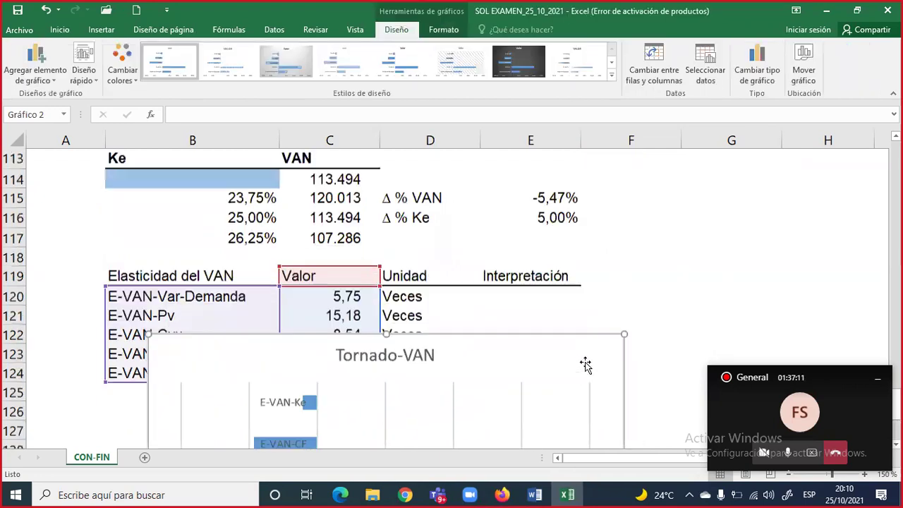
scroll(585, 364, "down", 3)
left_click_drag(581, 221, 578, 268)
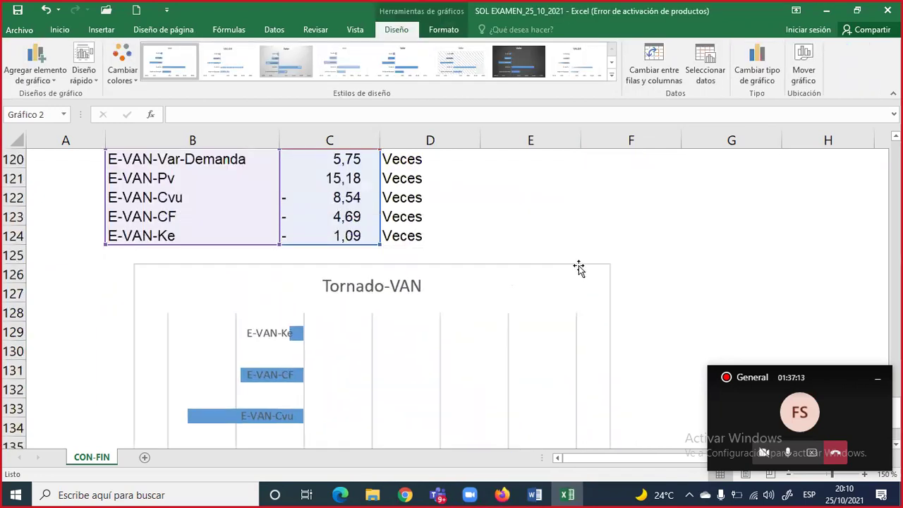
scroll(579, 268, "down", 2)
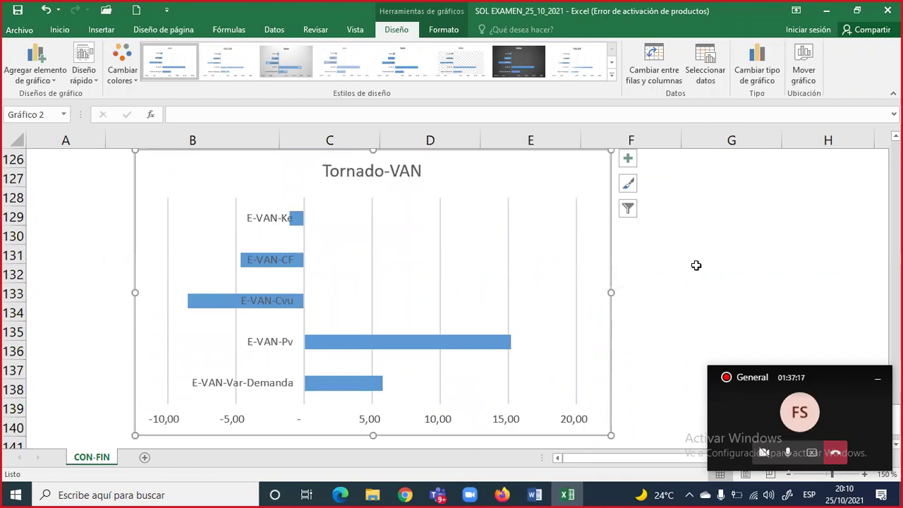
left_click(696, 266)
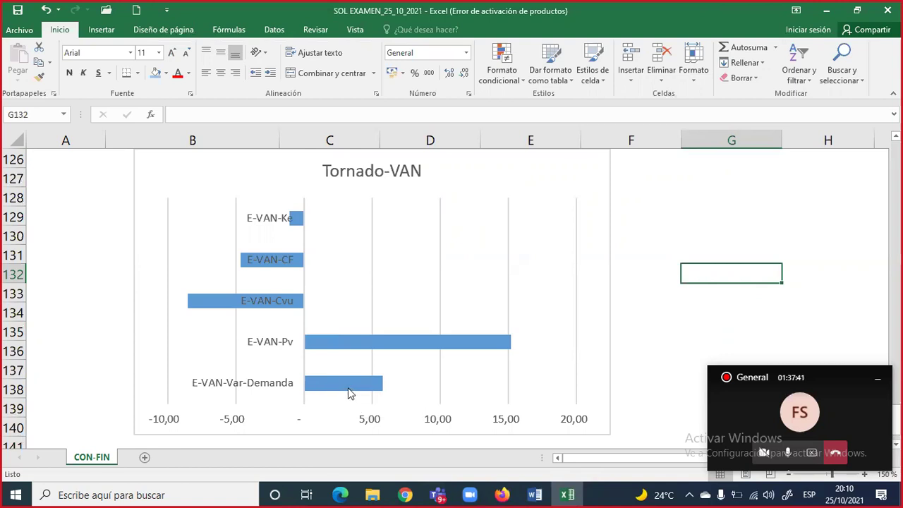
Make the Tornado-VAN chart title bold.
mouse_move(355, 393)
mouse_move(477, 347)
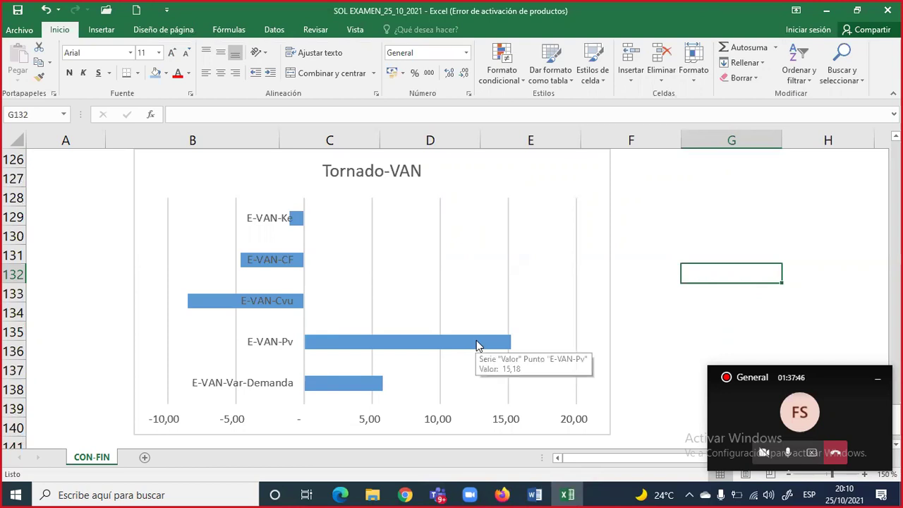
left_click(383, 173)
left_click_drag(360, 171, 423, 171)
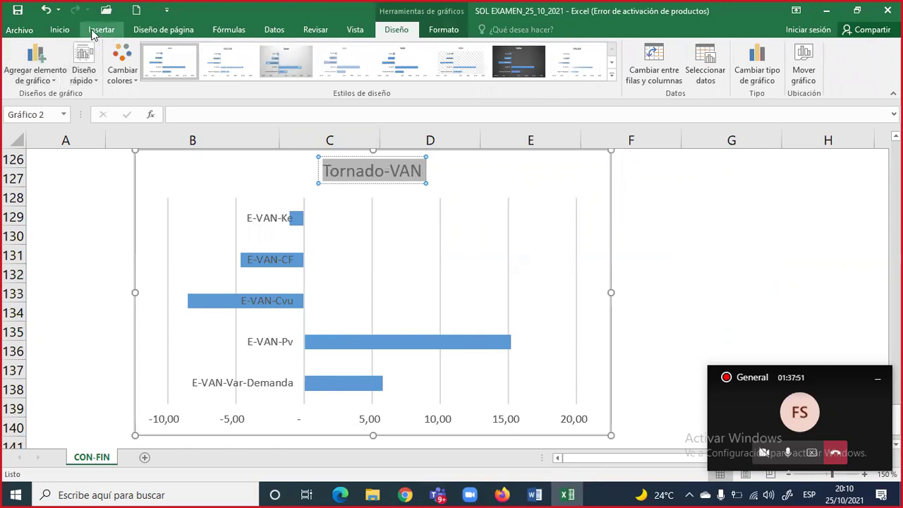
left_click(59, 28)
left_click(72, 73)
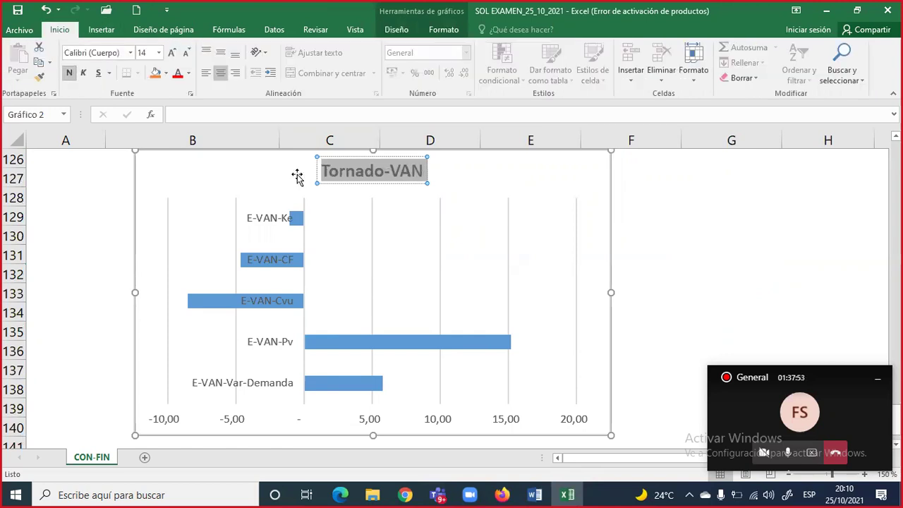
left_click(668, 265)
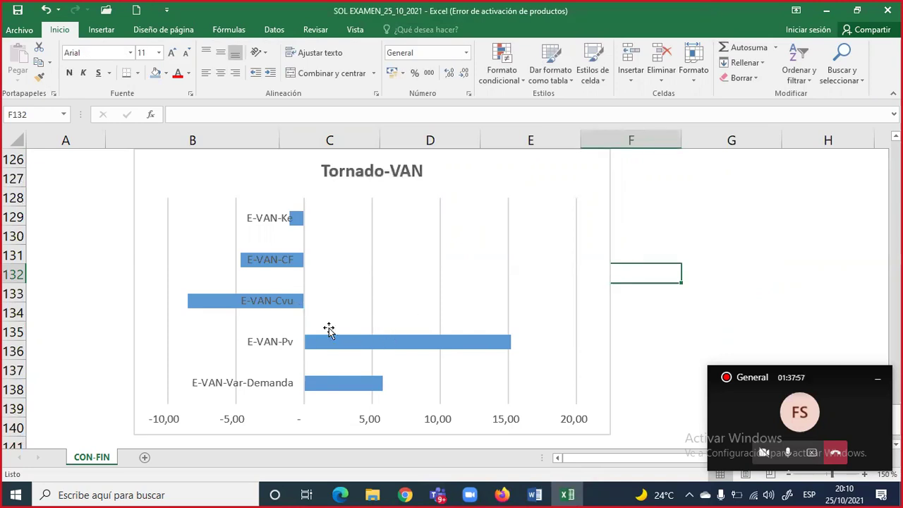
Switch to the Word exam statement, check the sensitivity analysis required in item c, and return to the Excel workbook.
mouse_move(372, 349)
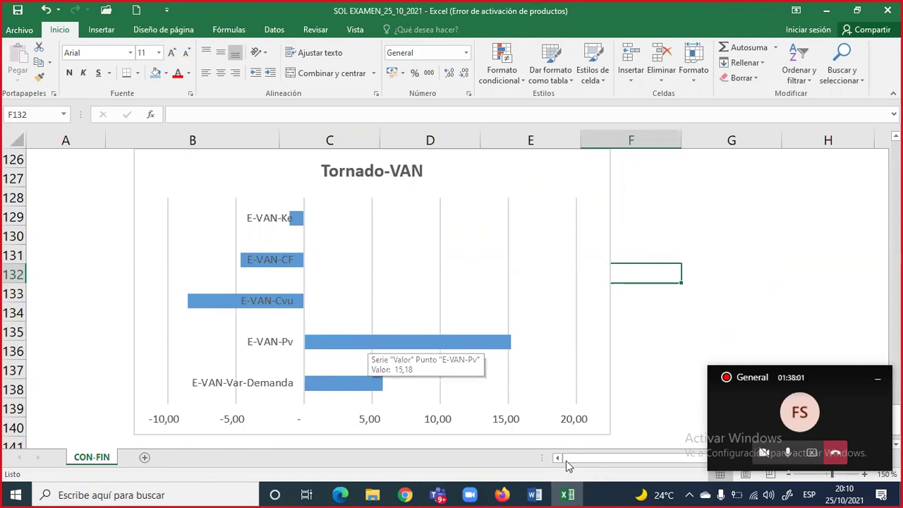
left_click(534, 495)
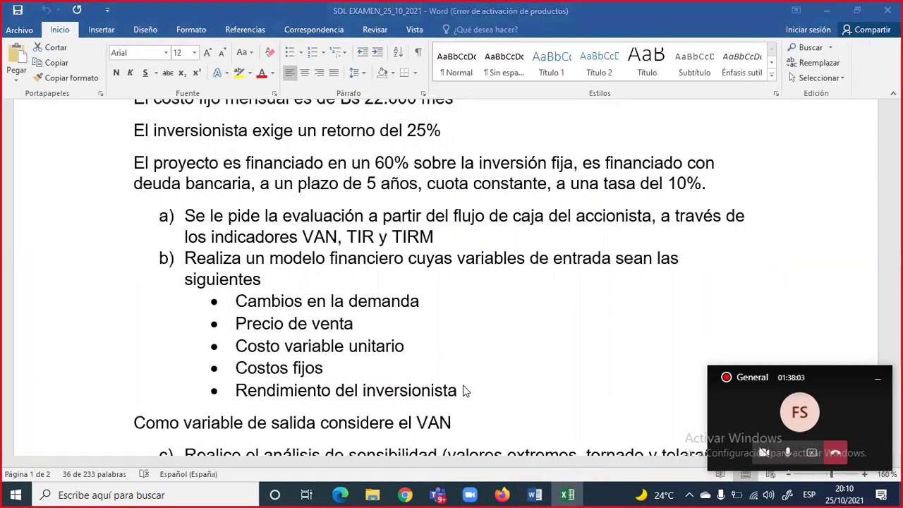
key("ctrl+shift+End")
scroll(527, 340, "down", 1)
left_click_drag(447, 306, 647, 306)
left_click_drag(591, 313, 645, 307)
left_click(567, 495)
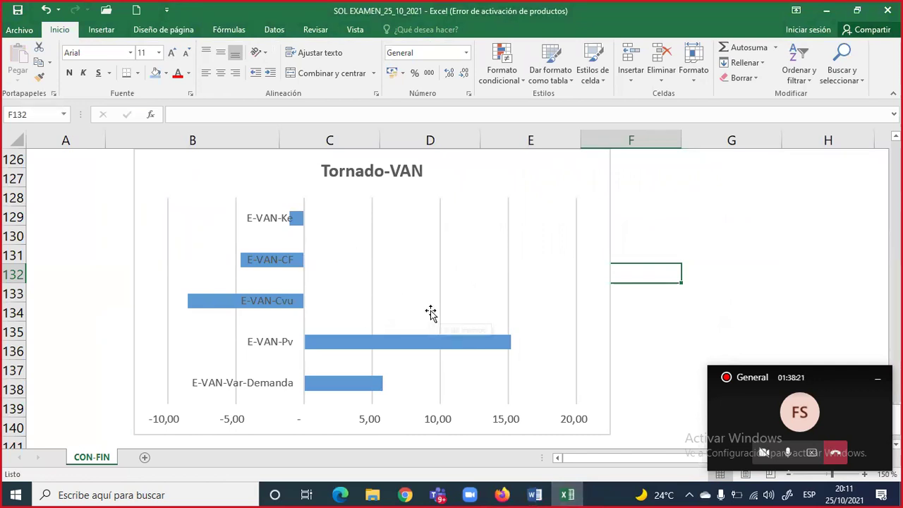
Review the extreme values table in B91:F96, the elasticity tables and the Tornado-VAN chart.
scroll(430, 313, "up", 5)
scroll(430, 313, "up", 8)
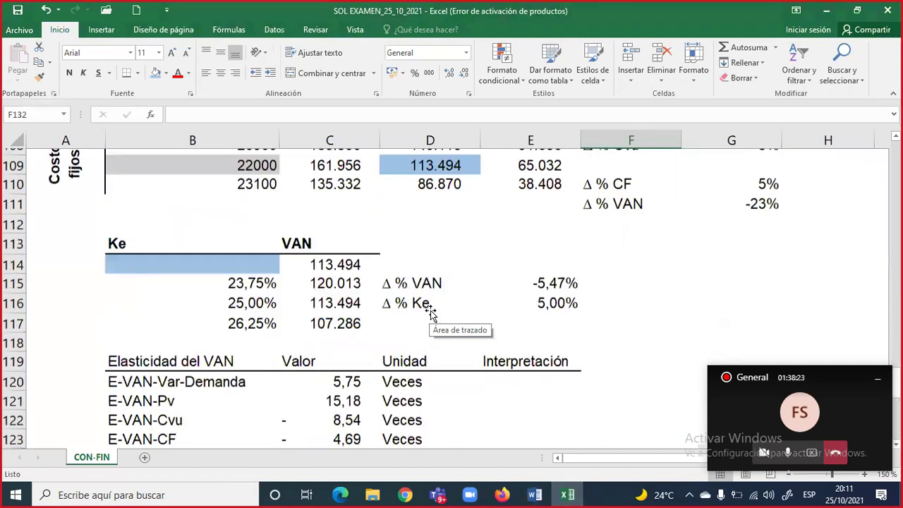
left_click_drag(161, 232, 651, 341)
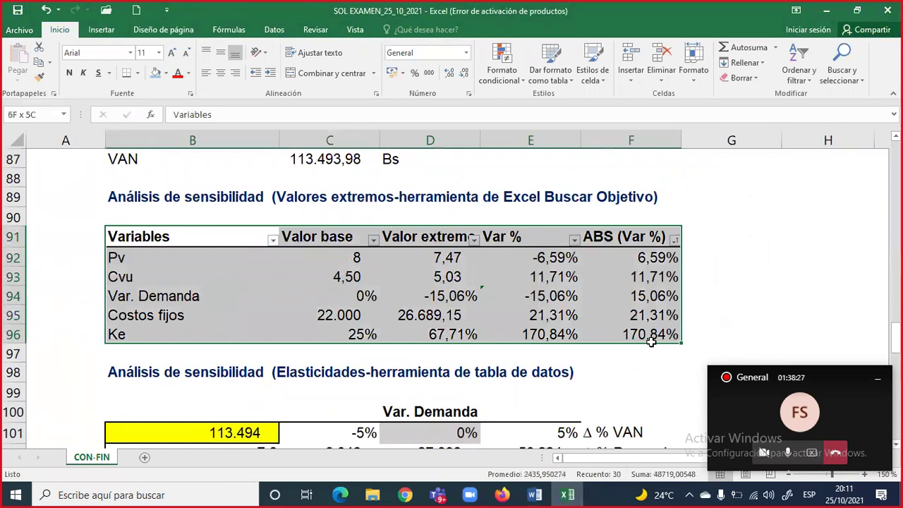
scroll(633, 362, "down", 7)
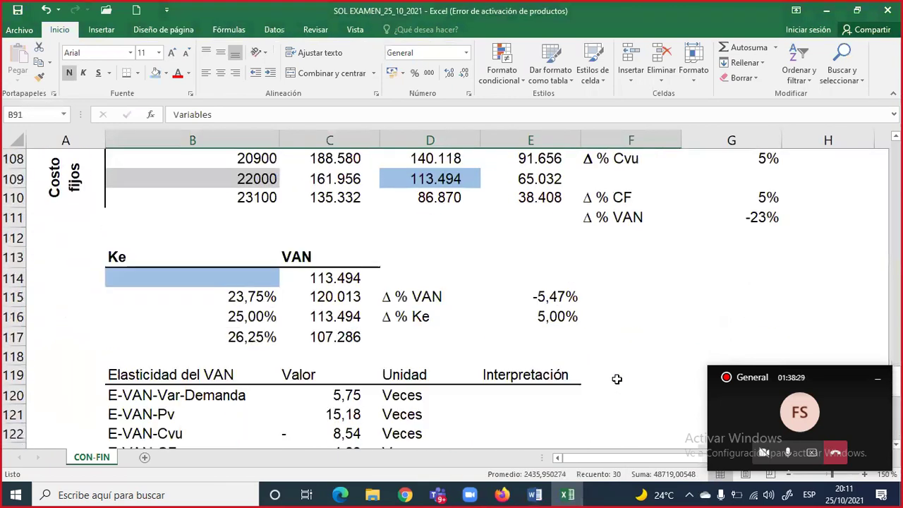
scroll(616, 379, "down", 4)
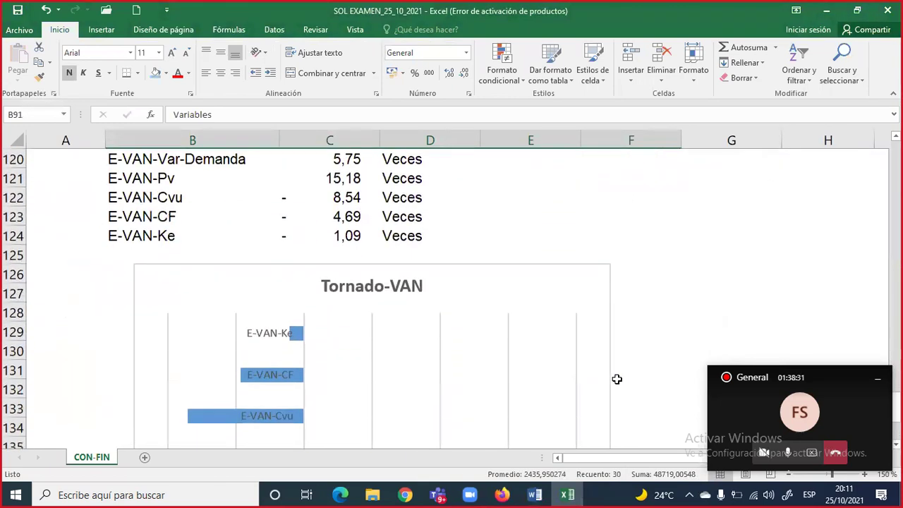
scroll(617, 379, "up", 1)
scroll(617, 379, "down", 2)
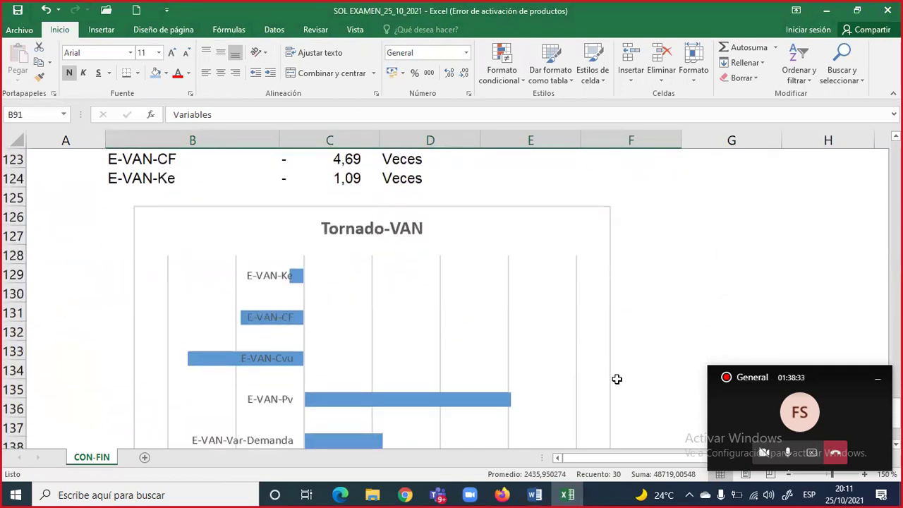
scroll(616, 379, "down", 1)
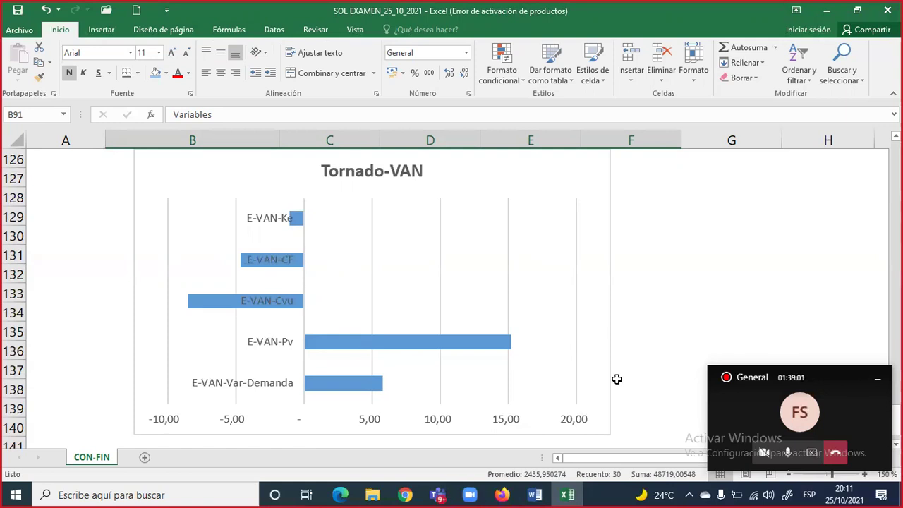
Examine the extreme values rows B92:F96 and the absolute variation percentages in F92:F96.
scroll(617, 379, "up", 10)
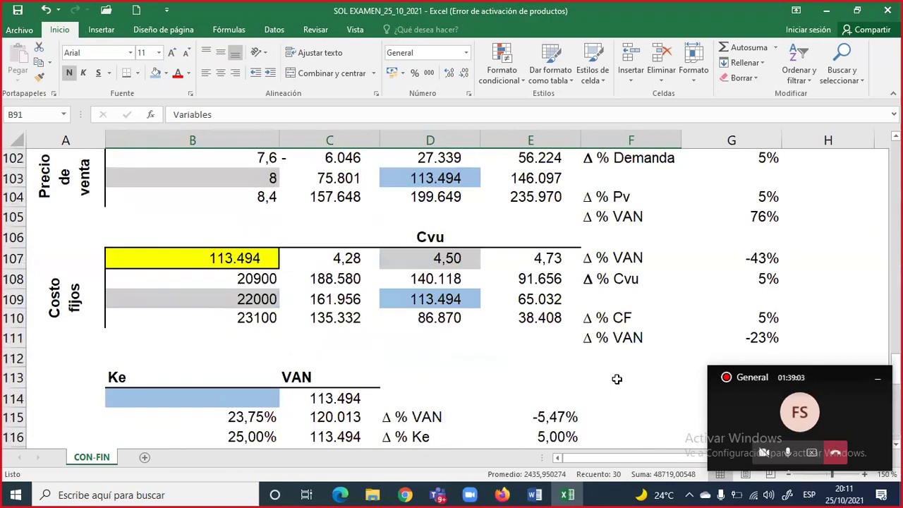
scroll(616, 379, "up", 2)
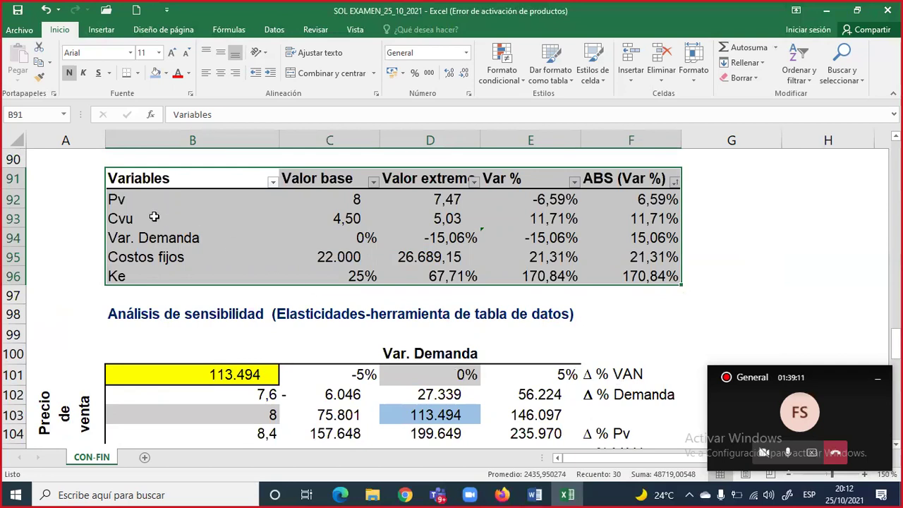
left_click_drag(126, 202, 602, 276)
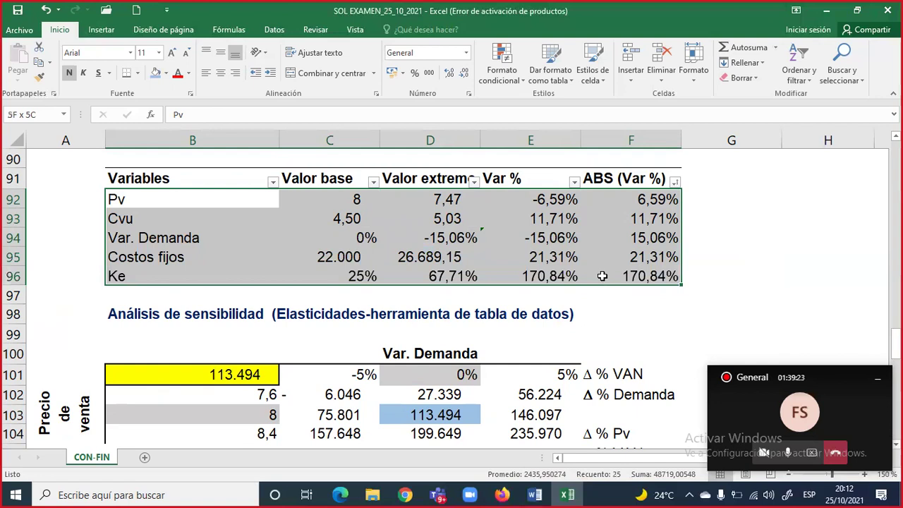
left_click_drag(632, 204, 628, 270)
left_click_drag(634, 199, 635, 276)
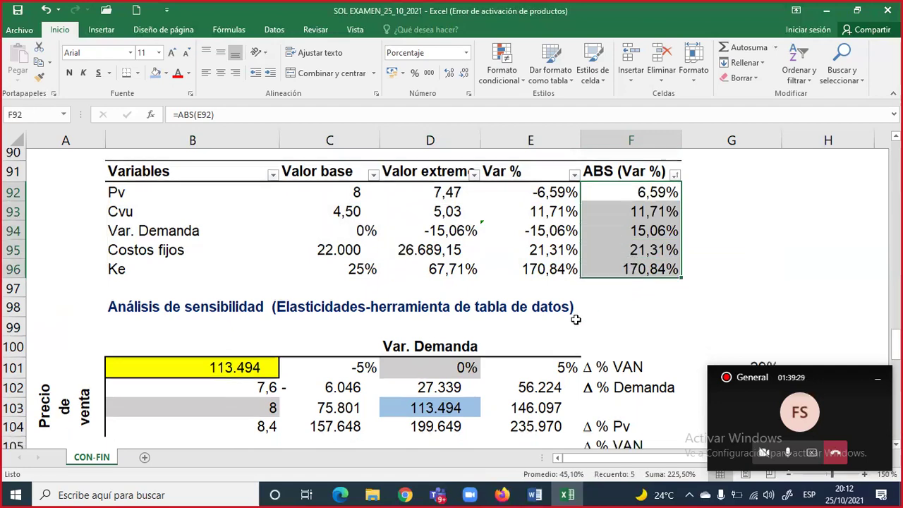
Compare the extreme values table with the data tables and the Elasticidad del VAN table, and check the E-VAN-Var-Demanda formula in C120.
scroll(572, 315, "down", 4)
scroll(576, 320, "down", 4)
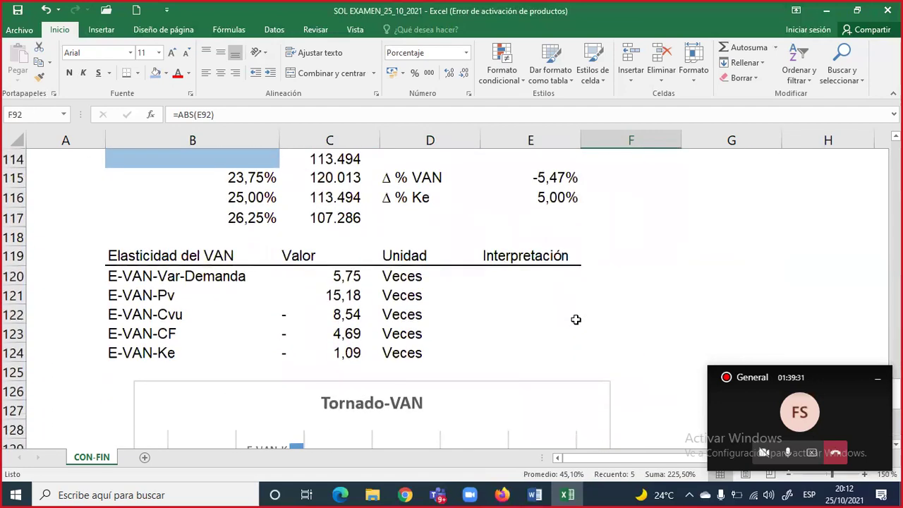
scroll(575, 320, "up", 4)
scroll(576, 320, "up", 6)
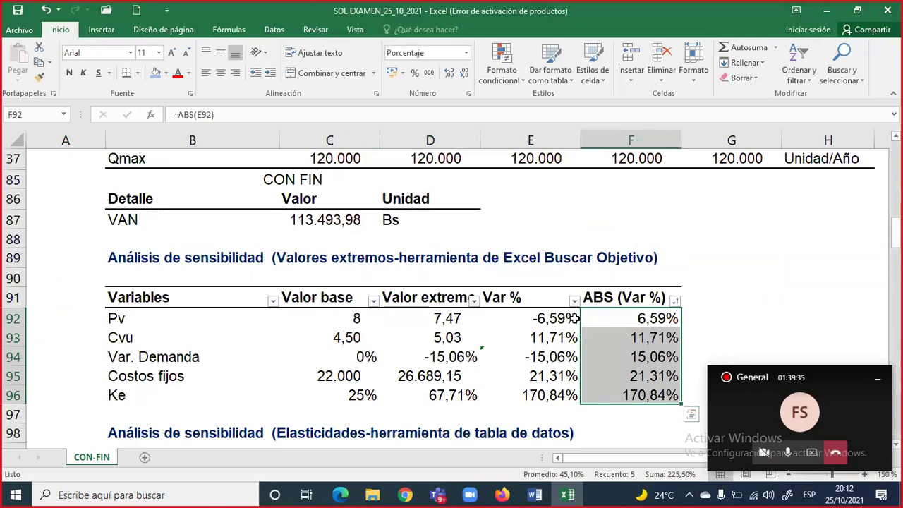
scroll(576, 319, "down", 8)
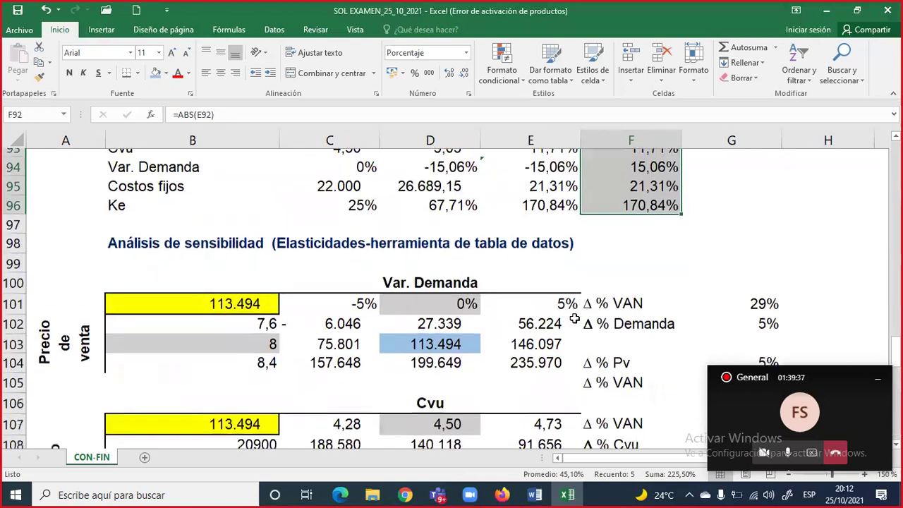
scroll(576, 319, "down", 4)
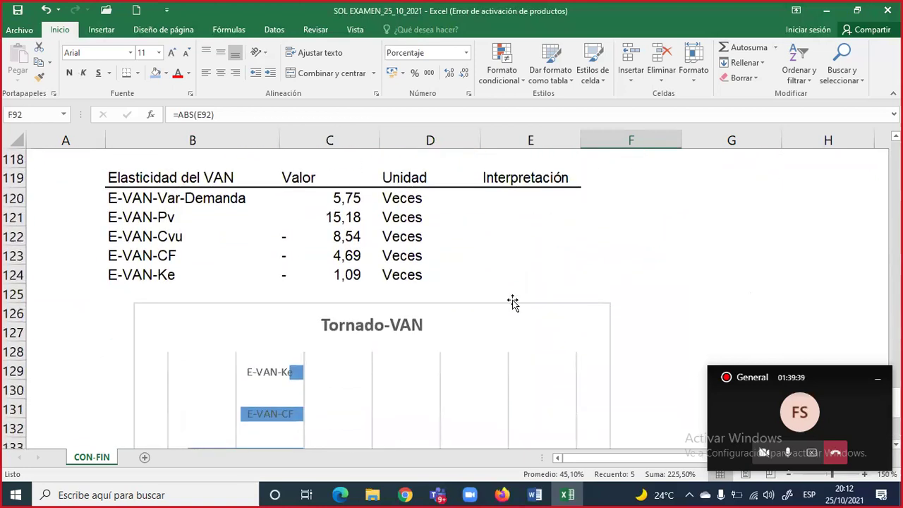
left_click(337, 198)
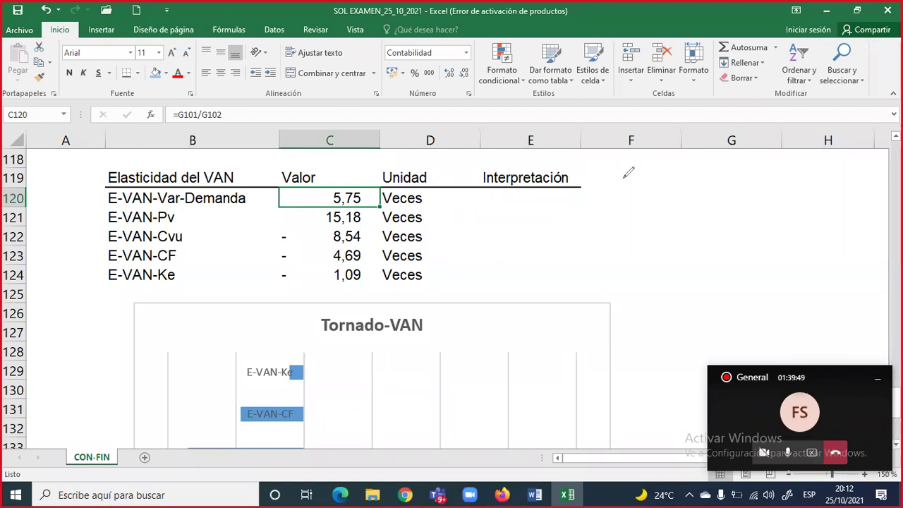
Handwrite the demand elasticity formula beside the elasticity table as E VAN-ΔD = Δ%VAN / Δ%D.
mouse_move(608, 174)
left_mouse_down()
mouse_move(599, 177)
mouse_move(619, 207)
mouse_move(628, 192)
mouse_move(647, 198)
mouse_move(656, 217)
mouse_move(671, 195)
mouse_move(692, 216)
mouse_move(700, 216)
mouse_move(697, 201)
mouse_move(712, 220)
left_mouse_up()
left_click_drag(713, 204, 714, 221)
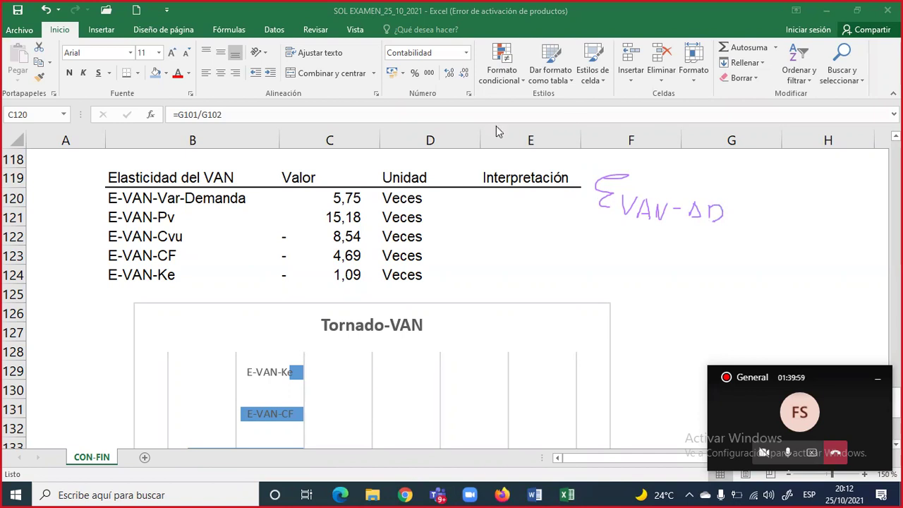
left_click_drag(723, 187, 841, 194)
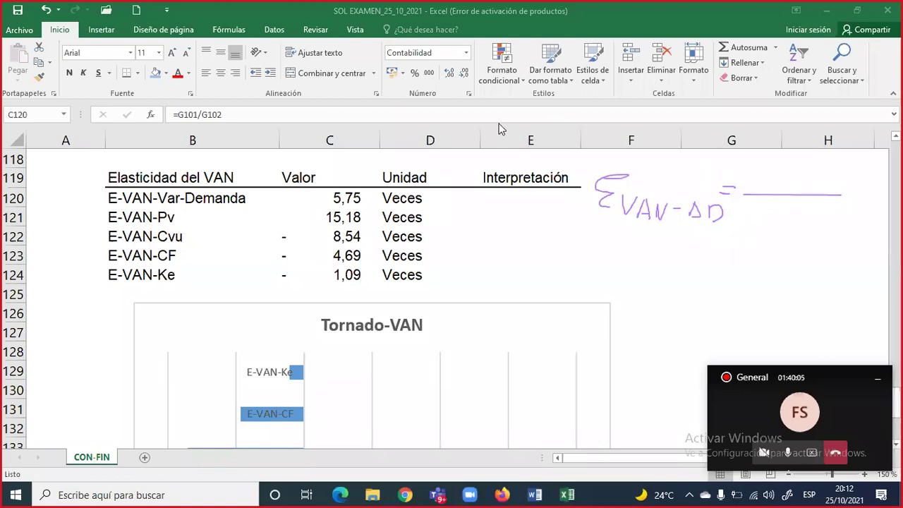
mouse_move(750, 188)
left_mouse_down()
mouse_move(762, 178)
mouse_move(790, 184)
mouse_move(797, 170)
mouse_move(819, 185)
mouse_move(822, 175)
mouse_move(835, 192)
left_mouse_up()
mouse_move(757, 204)
left_mouse_down()
mouse_move(749, 216)
mouse_move(778, 213)
mouse_move(782, 204)
mouse_move(786, 216)
mouse_move(810, 212)
left_mouse_up()
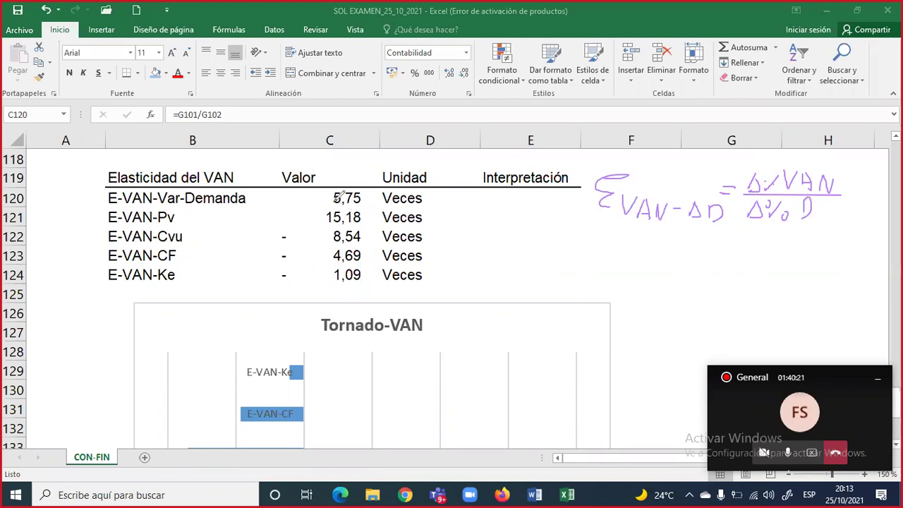
Mark the demand and Pv elasticity values, circle Cvu and its value with the pen, and erase these marks.
left_click_drag(335, 204, 362, 204)
left_click_drag(336, 202, 363, 201)
mouse_move(352, 227)
left_mouse_down()
mouse_move(335, 235)
mouse_move(346, 246)
mouse_move(371, 225)
left_mouse_up()
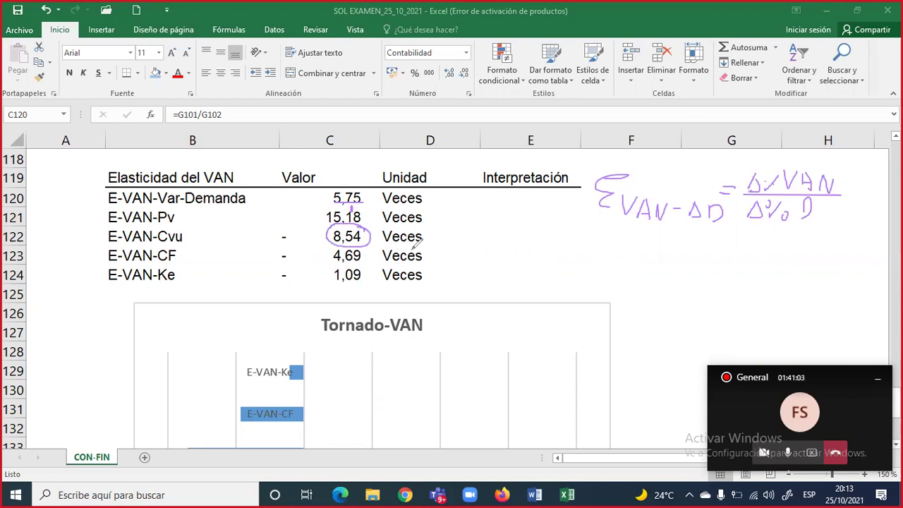
mouse_move(185, 226)
left_mouse_down()
mouse_move(158, 226)
mouse_move(157, 241)
mouse_move(196, 243)
mouse_move(192, 227)
left_mouse_up()
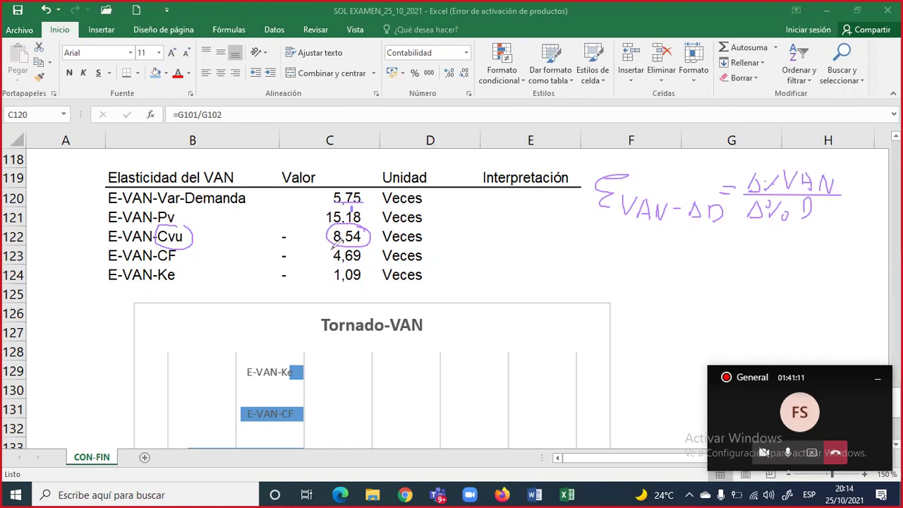
mouse_move(282, 231)
left_mouse_down()
mouse_move(287, 243)
mouse_move(291, 230)
mouse_move(282, 229)
left_mouse_up()
mouse_move(317, 256)
left_mouse_down()
mouse_move(264, 236)
mouse_move(157, 239)
left_mouse_up()
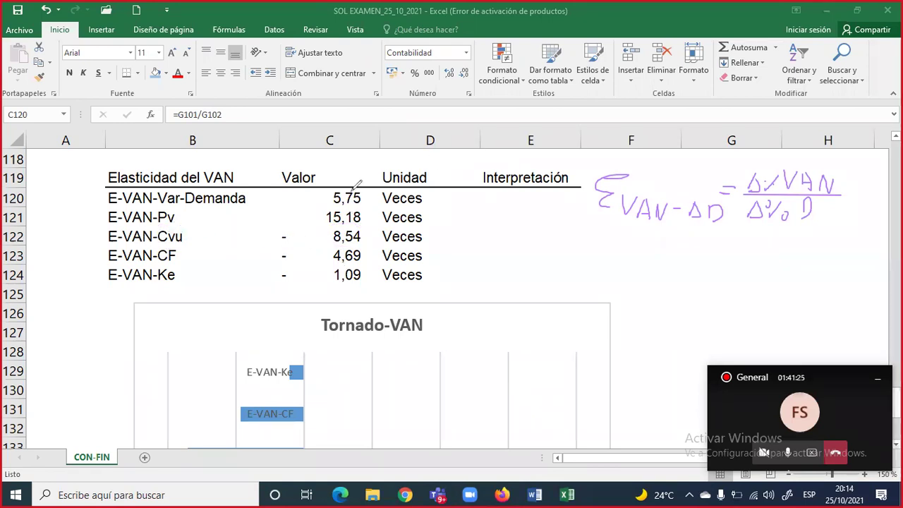
Move the filter to the elasticity table B119:E124, removing the one on the extreme values table.
left_click(137, 180)
left_click_drag(136, 180, 518, 272)
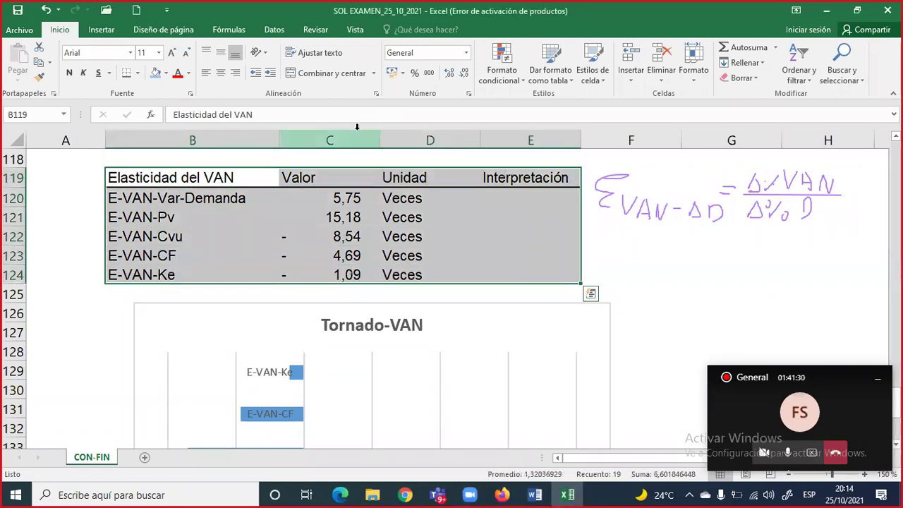
left_click(238, 31)
left_click(283, 33)
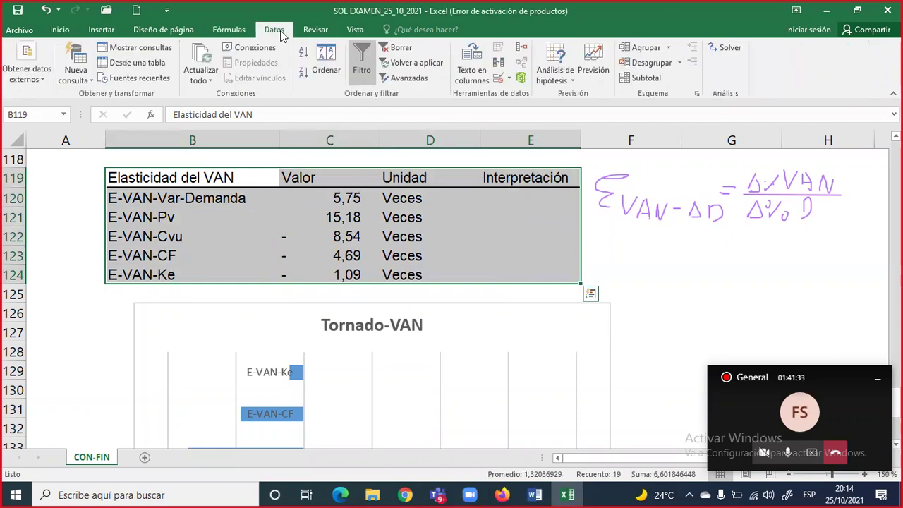
left_click(362, 68)
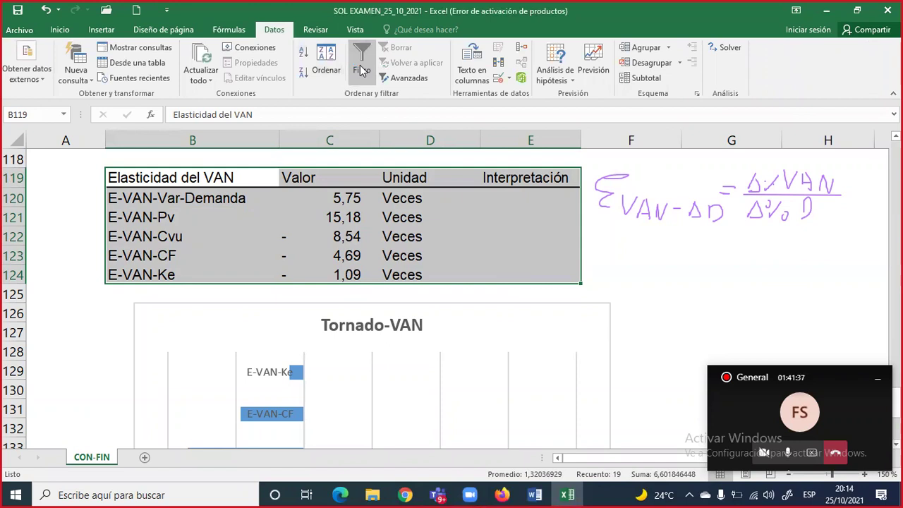
left_click(361, 69)
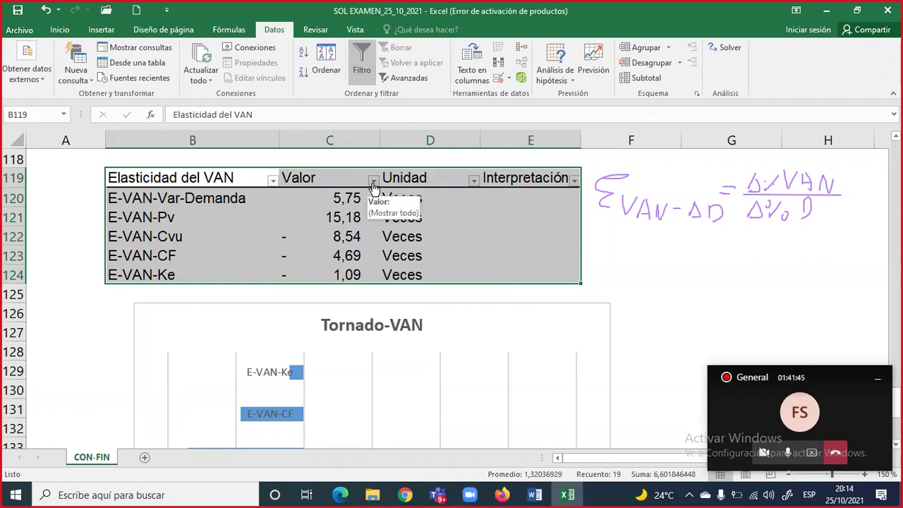
Try to sort the elasticity table by Valor from largest to smallest, and undo the sort.
left_click(373, 181)
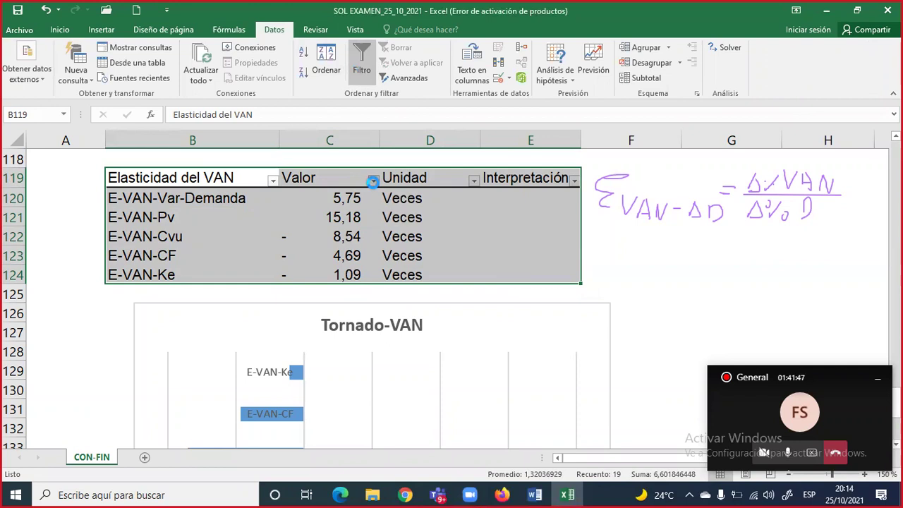
mouse_move(276, 235)
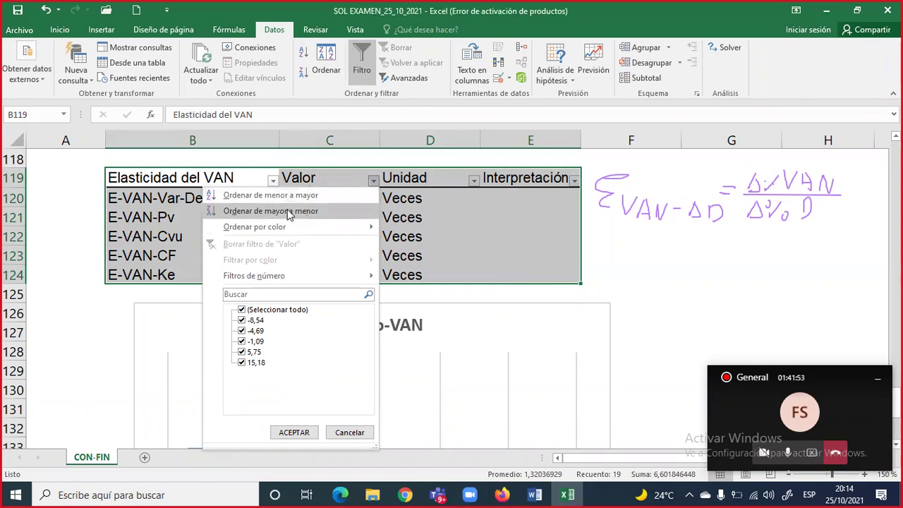
left_click(288, 210)
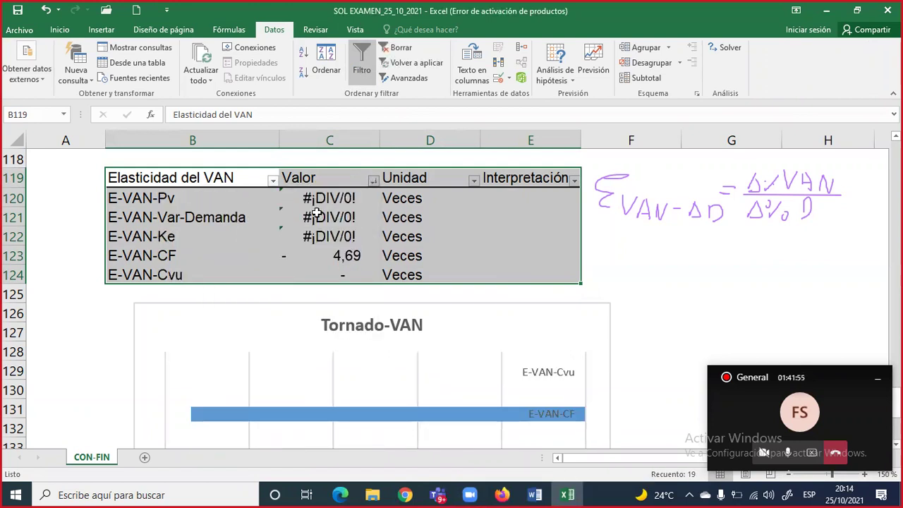
left_click(373, 181)
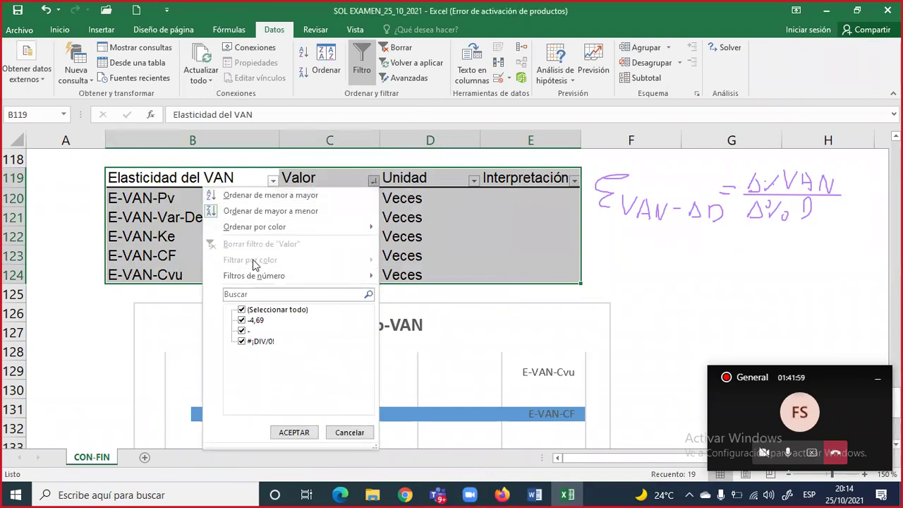
mouse_move(262, 230)
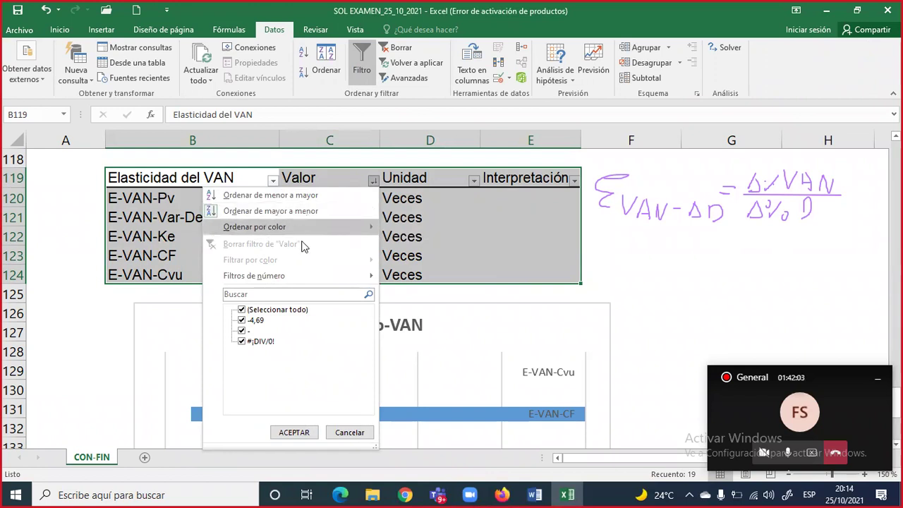
key("Escape")
left_click(373, 181)
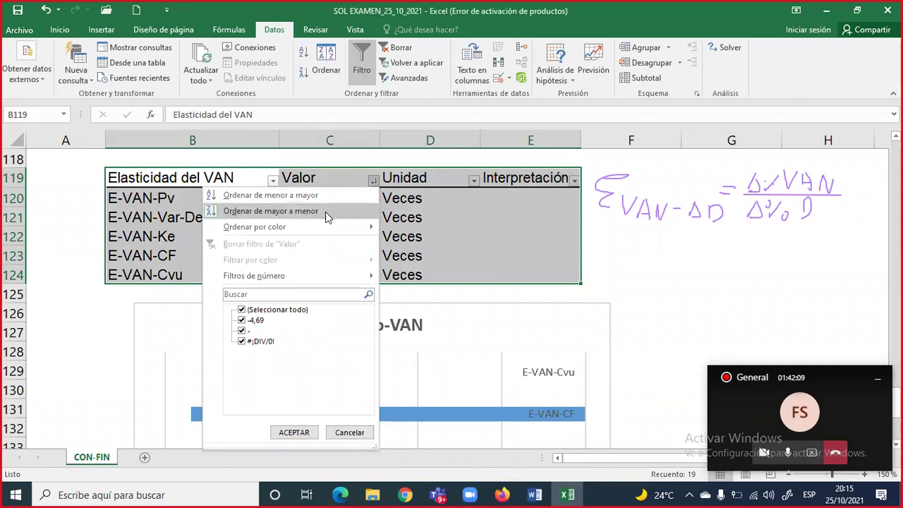
left_click(448, 257)
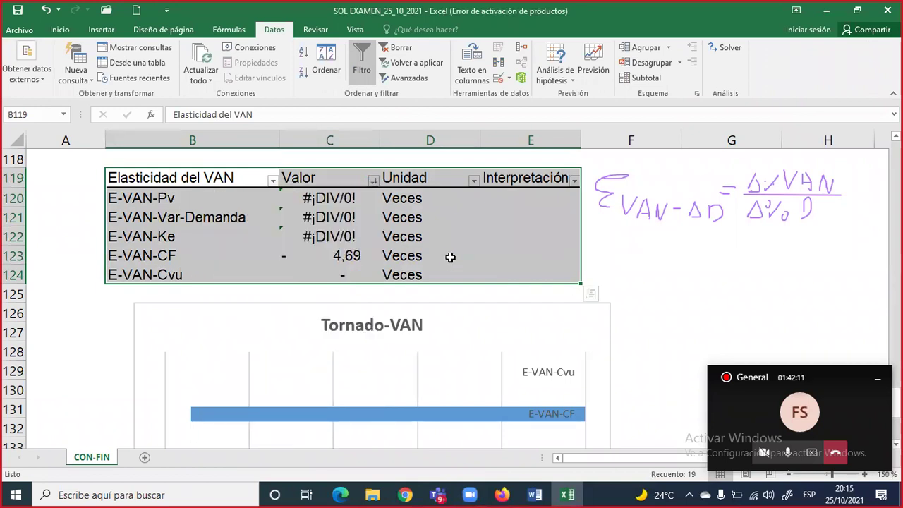
left_click(450, 257)
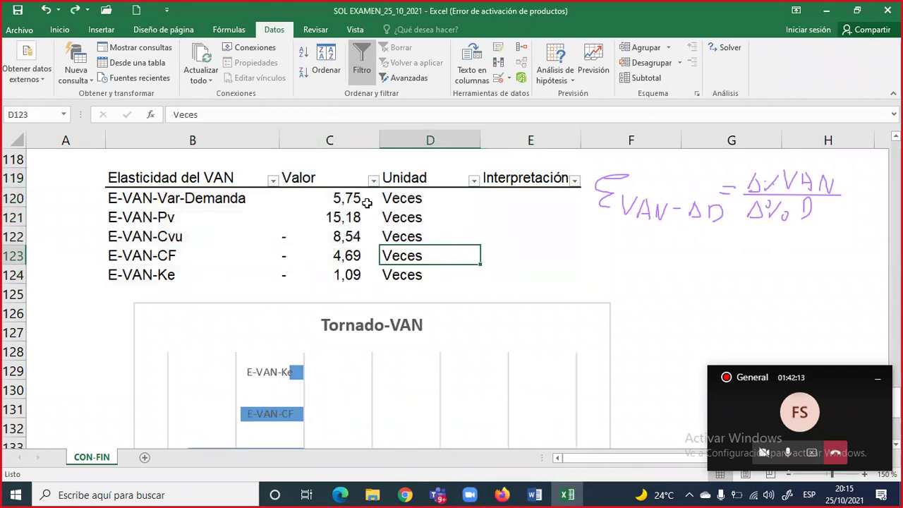
Review the elasticity table B119:E124 against the Tornado-VAN chart and erase the handwritten elasticity formula.
left_click_drag(168, 181, 509, 271)
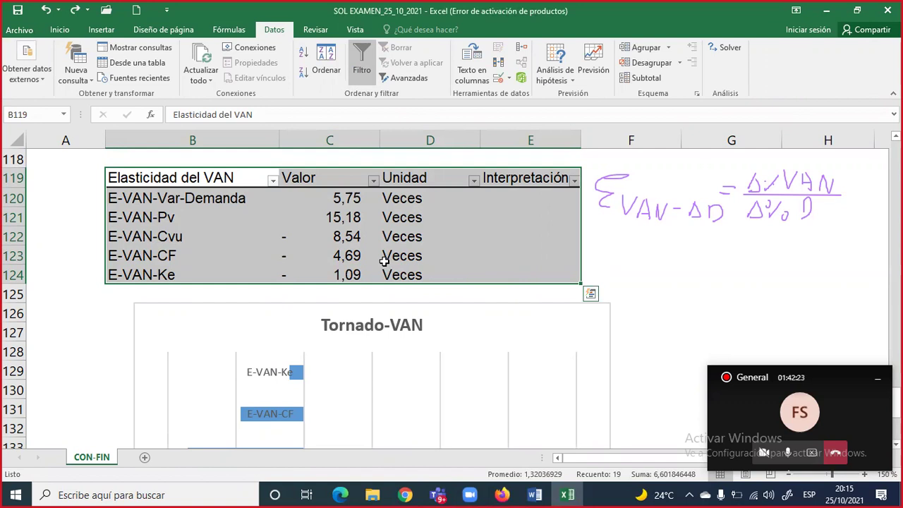
scroll(384, 261, "down", 2)
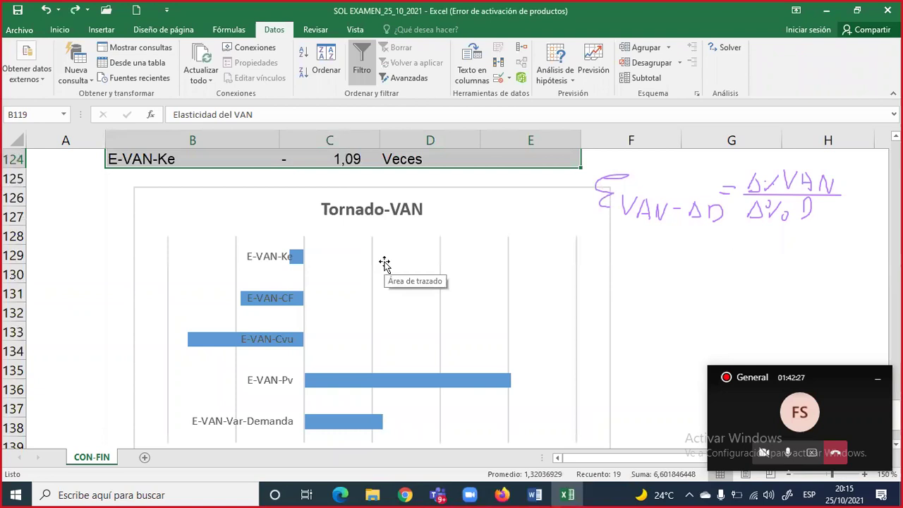
scroll(384, 261, "up", 2)
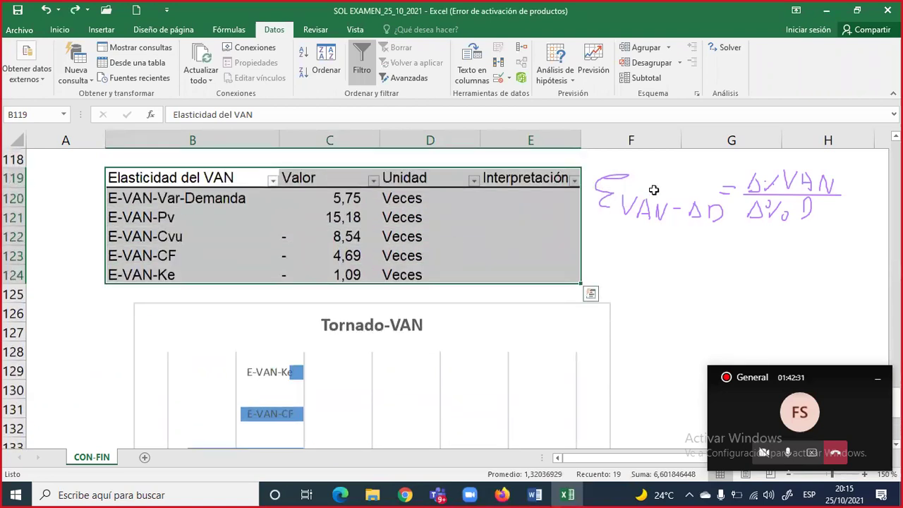
mouse_move(596, 191)
left_mouse_down()
mouse_move(645, 206)
mouse_move(829, 182)
mouse_move(671, 214)
mouse_move(808, 209)
left_mouse_up()
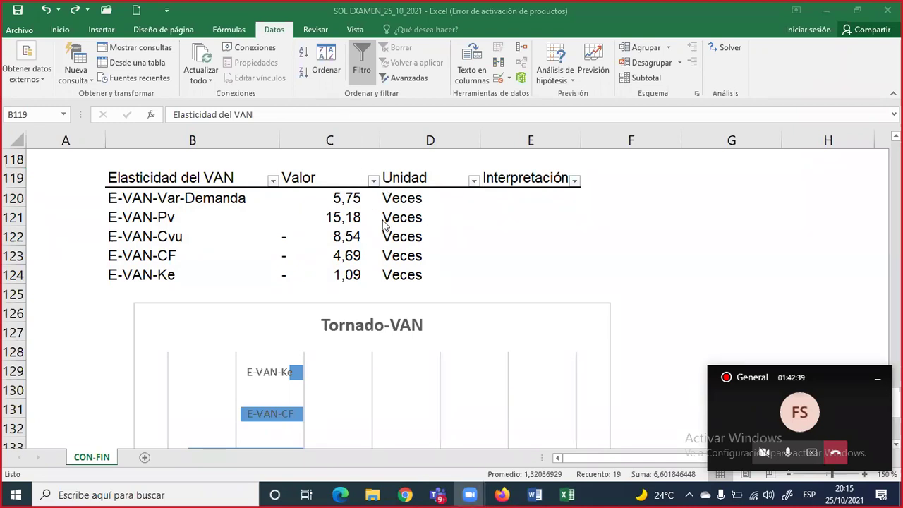
key("Escape")
scroll(492, 230, "up", 5)
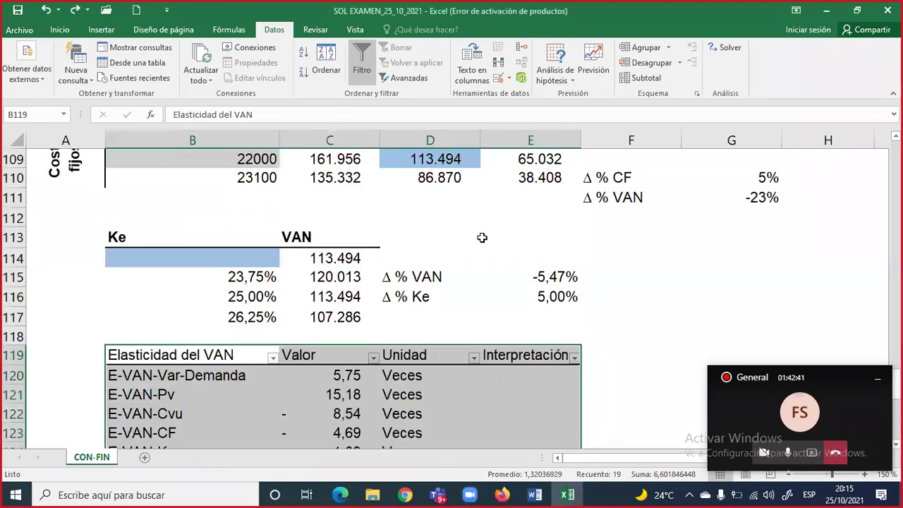
scroll(482, 238, "down", 4)
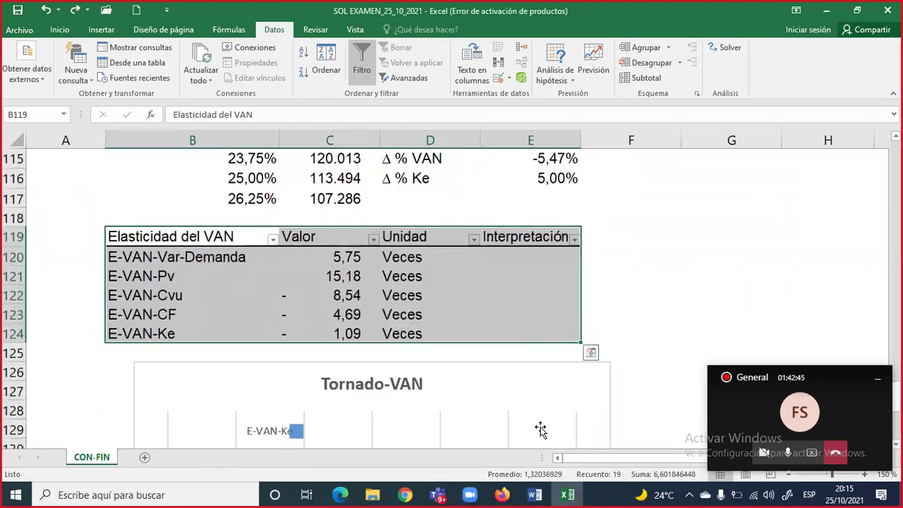
Switch to the Word exam statement and check the telaraña requirement in item c and the tasks in items d and e.
left_click(535, 495)
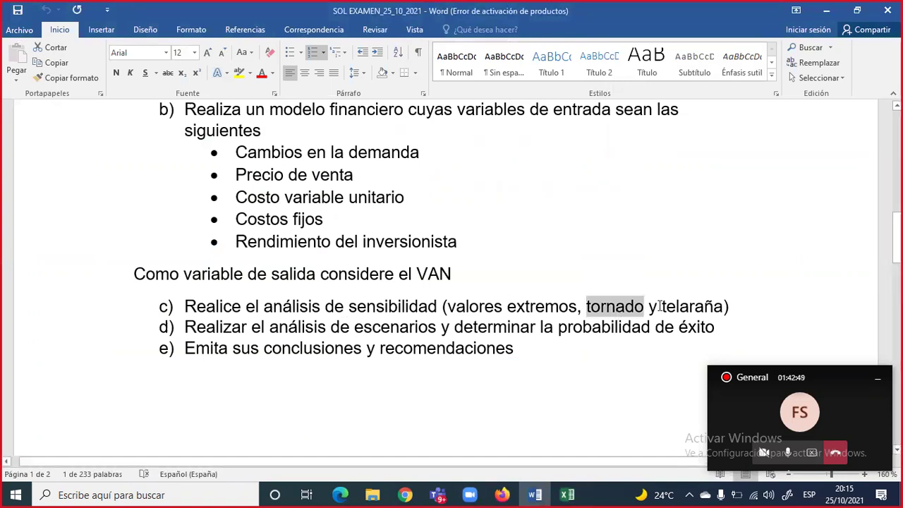
left_click_drag(659, 307, 703, 307)
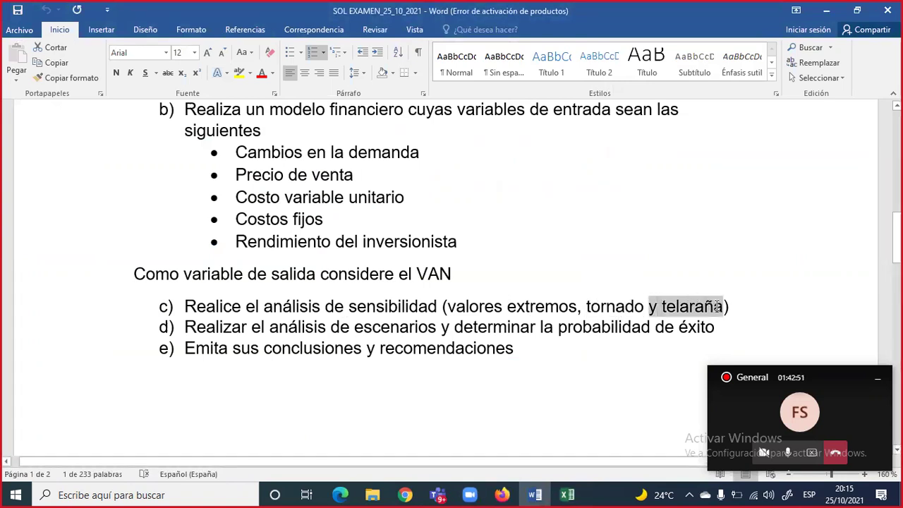
left_click_drag(186, 327, 470, 327)
left_click_drag(557, 341, 697, 327)
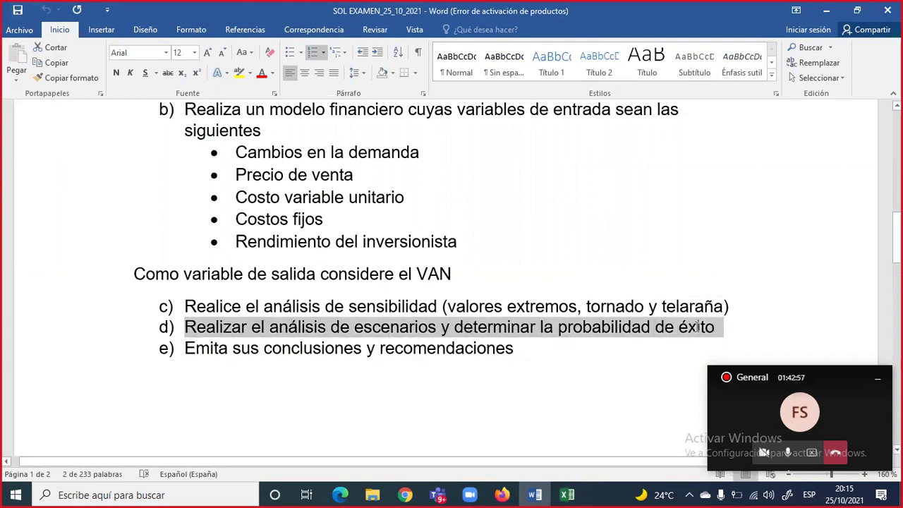
left_click_drag(521, 351, 203, 350)
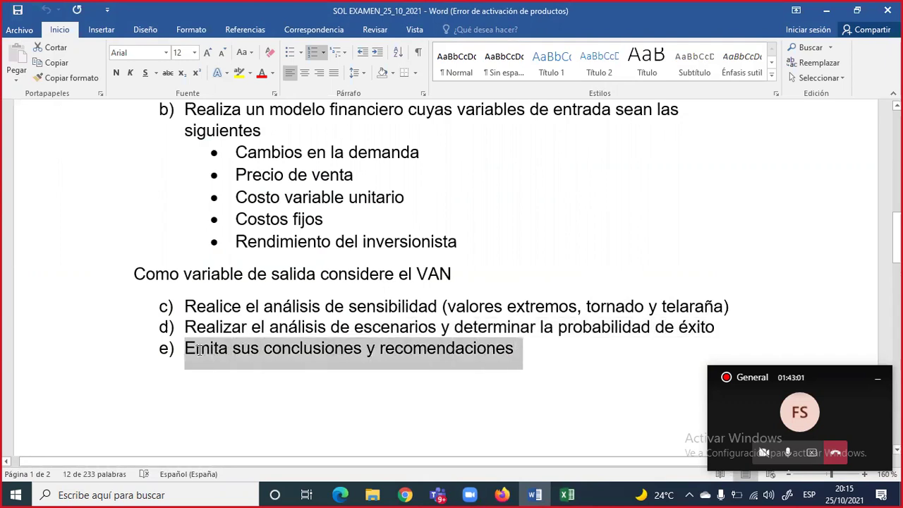
left_click(404, 349)
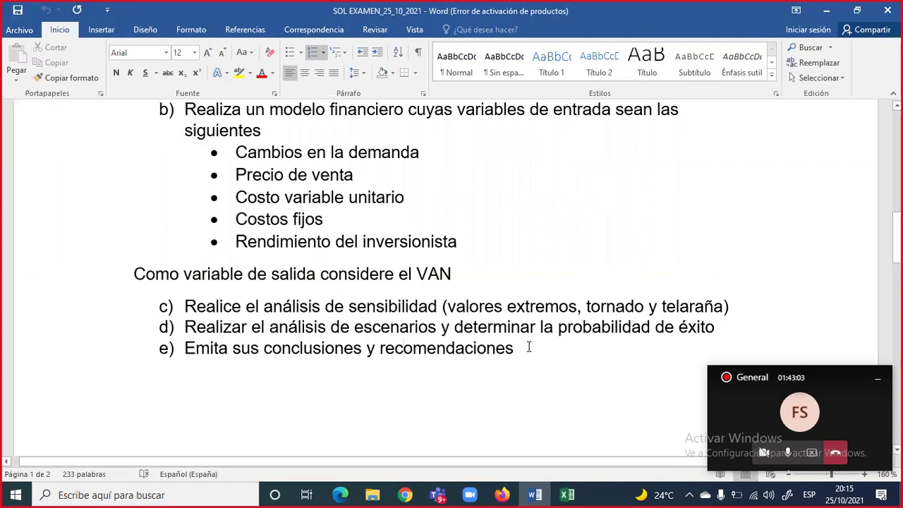